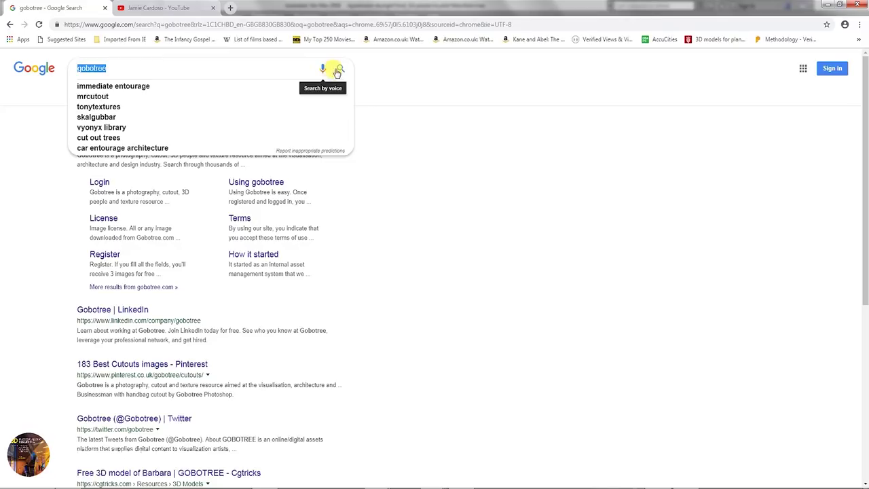
Re-run the Google search for gobotree in the browser
key(Return)
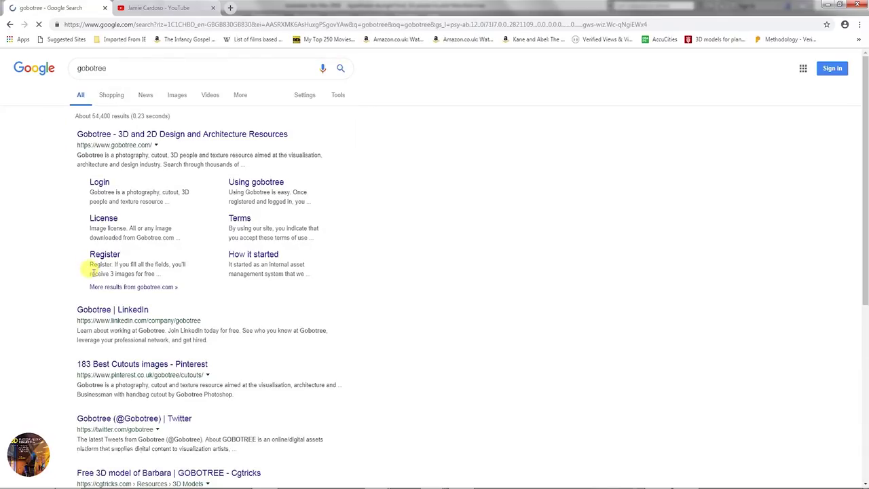
Open the Gobotree website and list all its 3D People models (252 results)
click(154, 137)
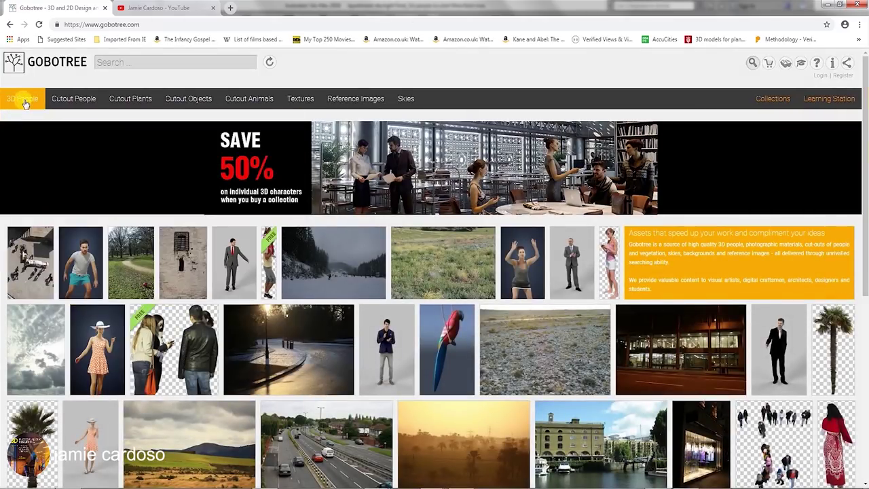
mouse_move(73, 99)
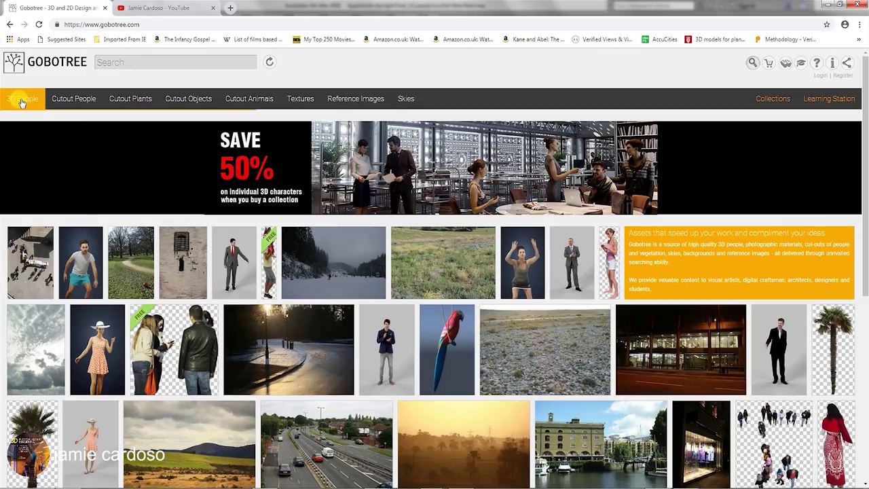
mouse_move(19, 102)
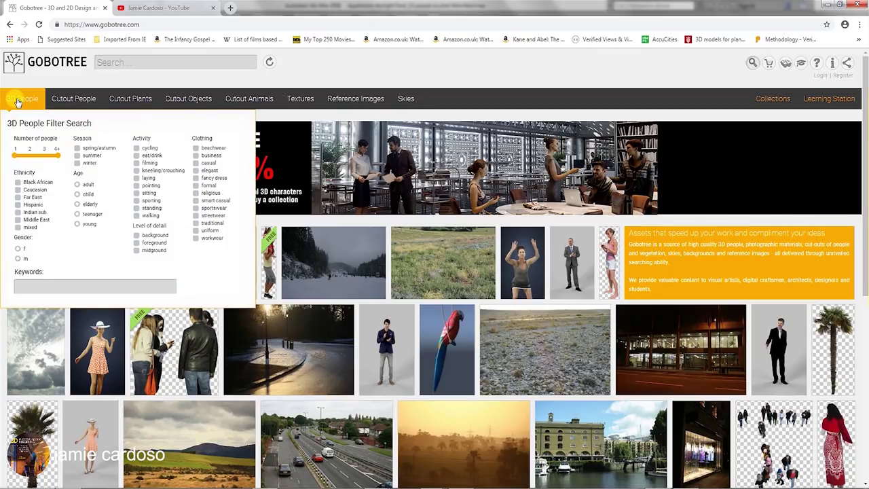
click(18, 102)
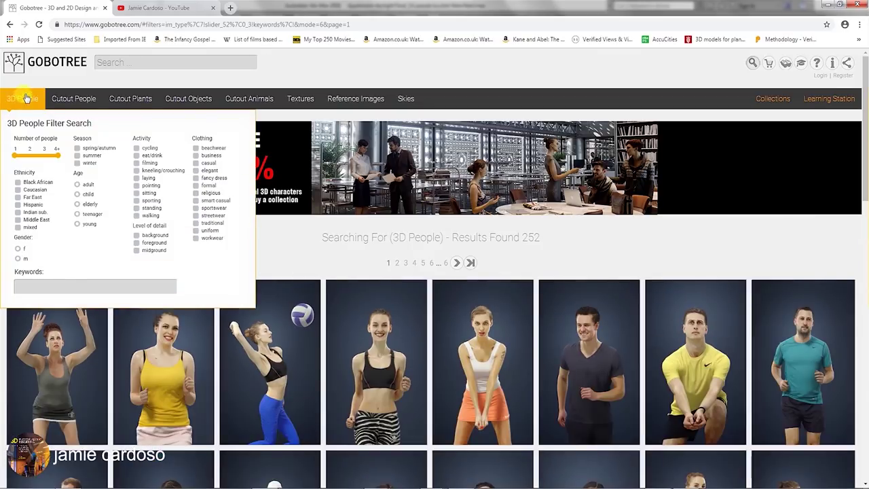
Filter the 3D People results by ethnicity, trying Black African and then Caucasian
scroll(551, 344, down, 3)
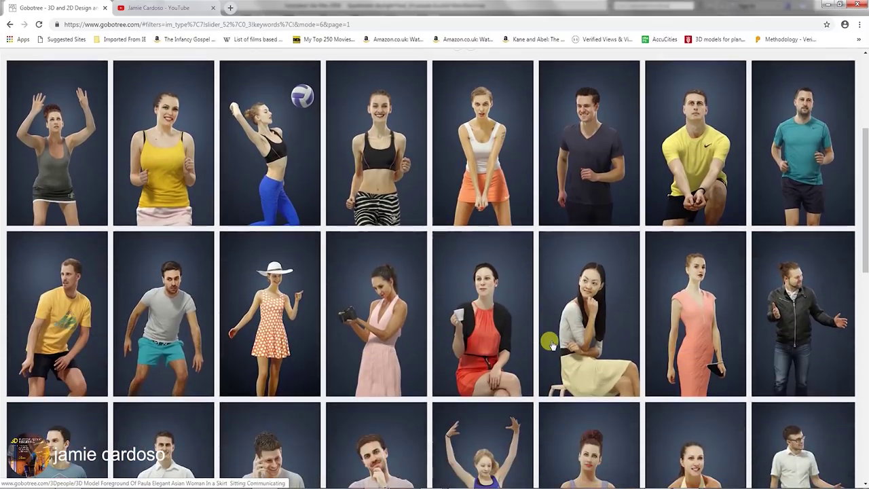
scroll(552, 345, up, 5)
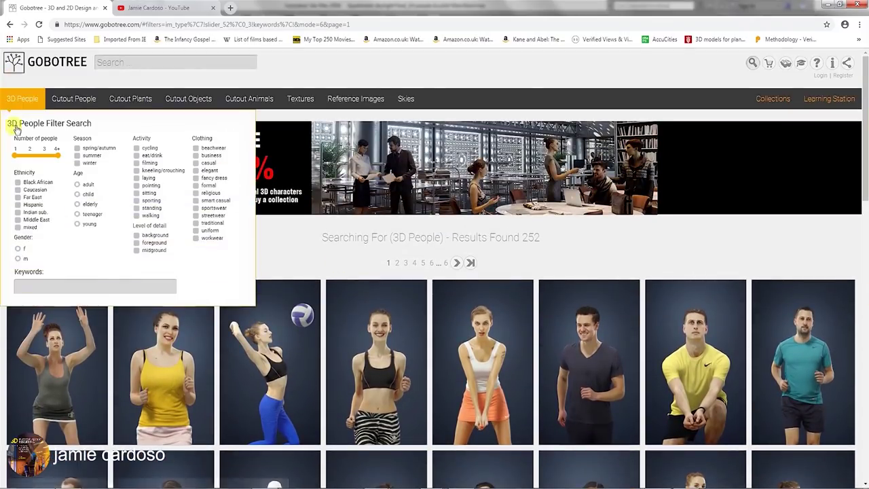
mouse_move(15, 102)
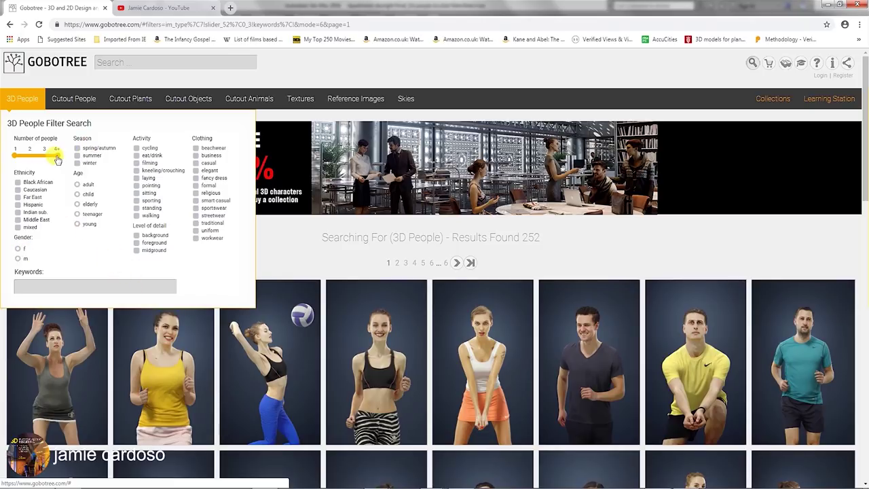
click(18, 183)
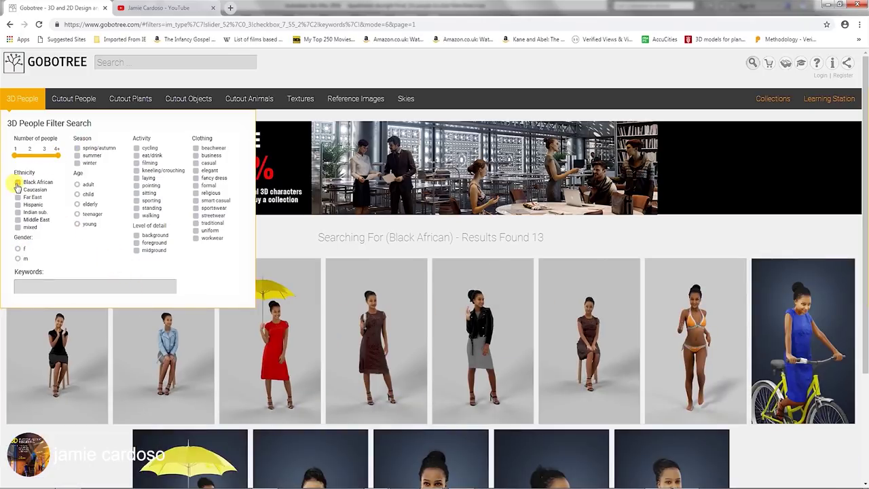
click(18, 184)
click(17, 190)
Open the £30 Janek product page of the casual man talking on the phone
scroll(345, 278, down, 5)
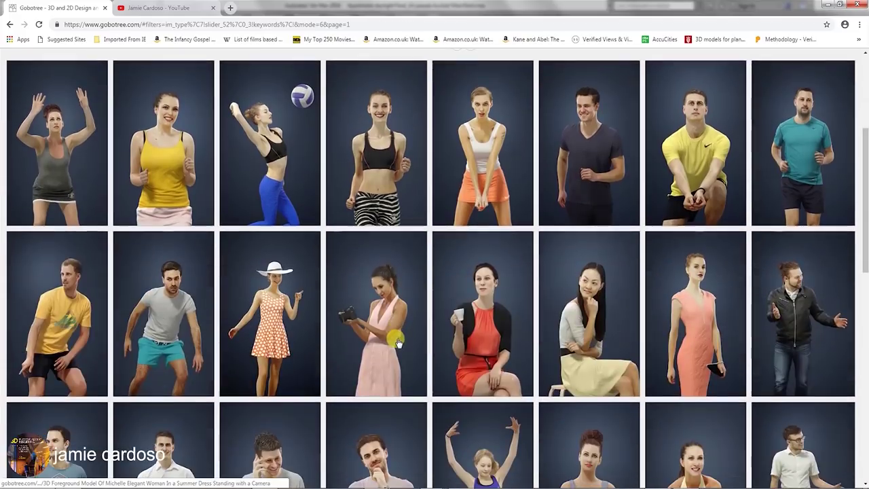
scroll(345, 279, down, 5)
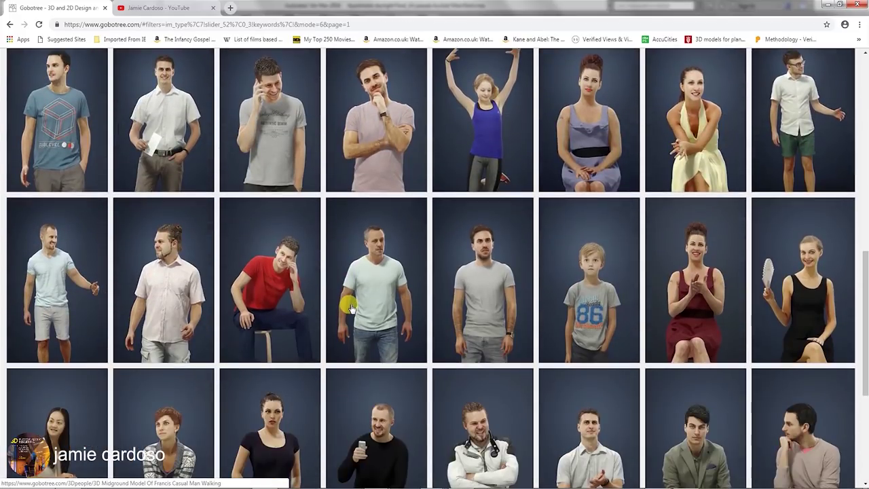
scroll(351, 309, up, 2)
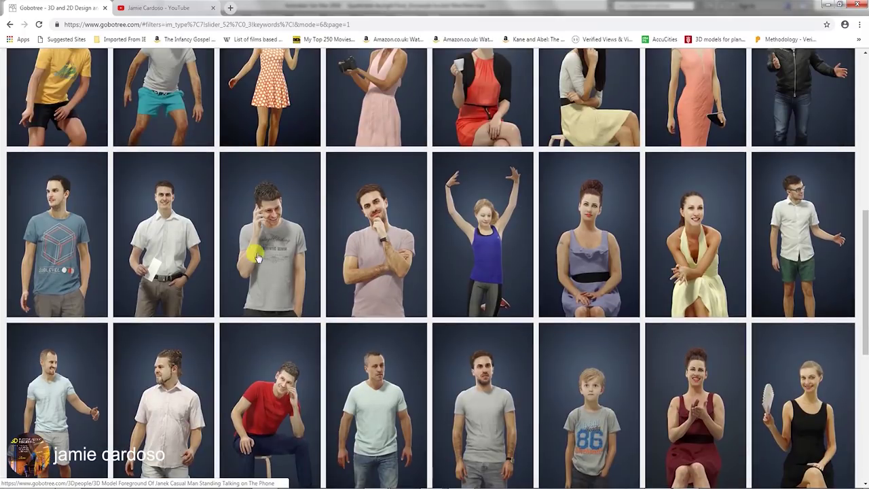
click(286, 215)
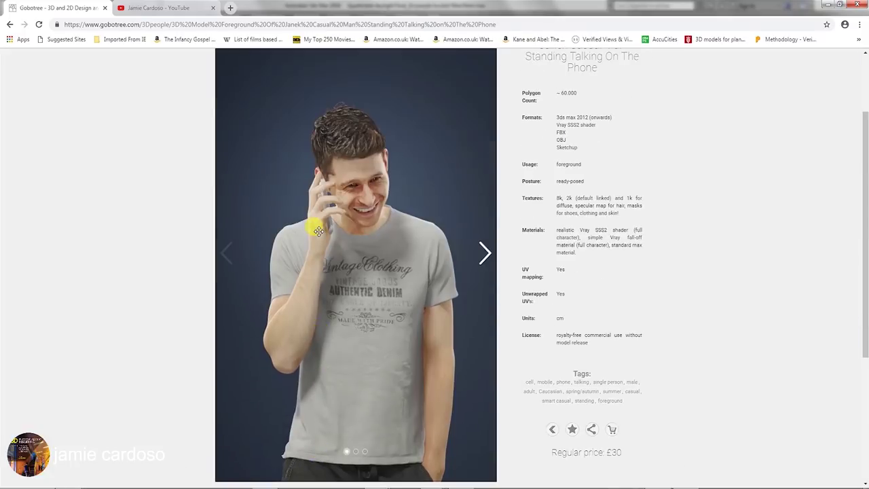
Go back to the people results and open the woman-drinking-coffee model's product page
scroll(399, 219, down, 3)
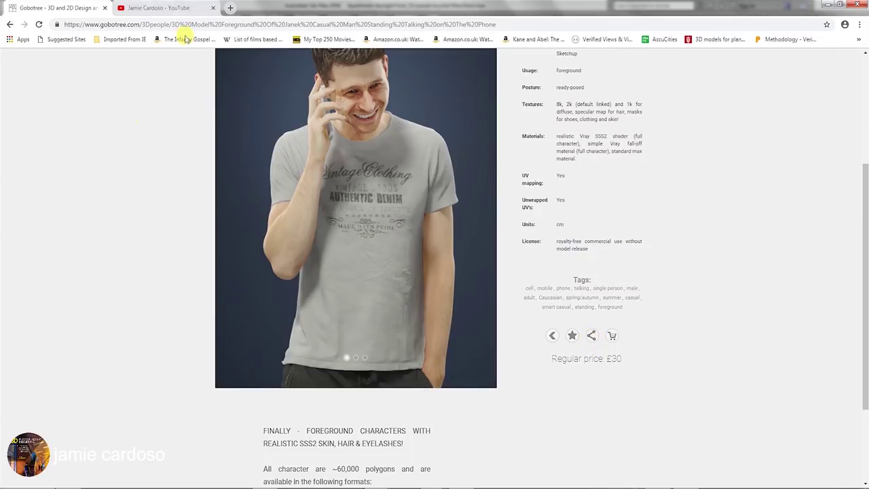
scroll(367, 190, up, 3)
click(9, 24)
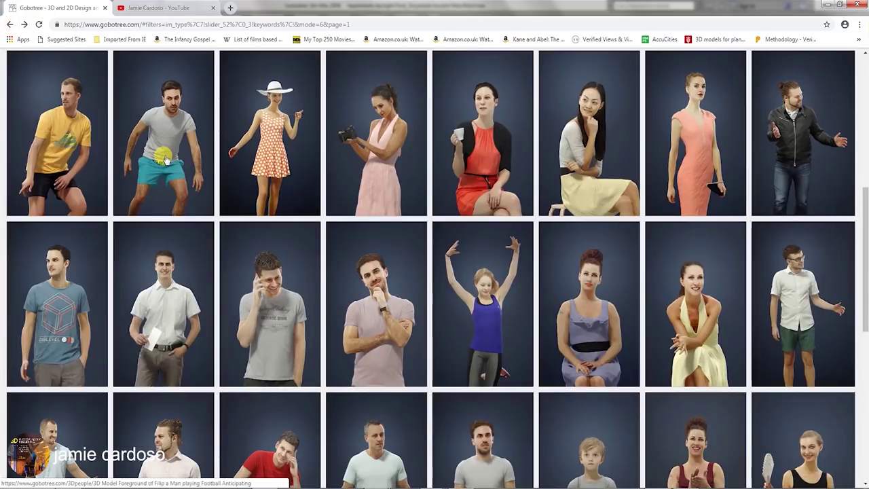
click(475, 115)
Flip through the coffee woman's preview images, then show the downloaded Gobotree files folder
scroll(429, 206, down, 3)
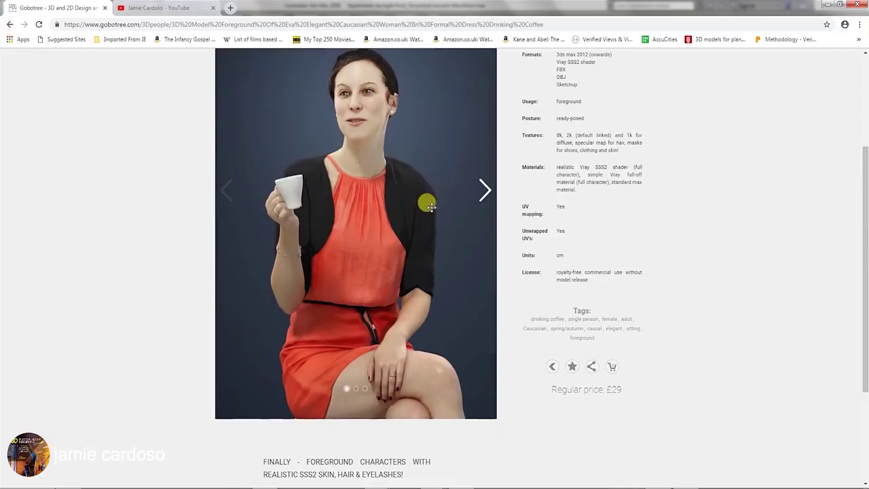
click(479, 199)
click(480, 199)
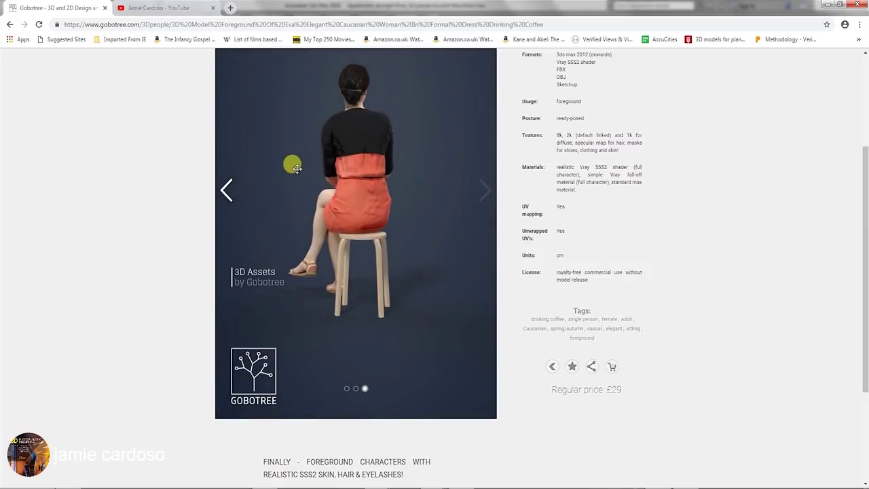
click(223, 202)
click(225, 193)
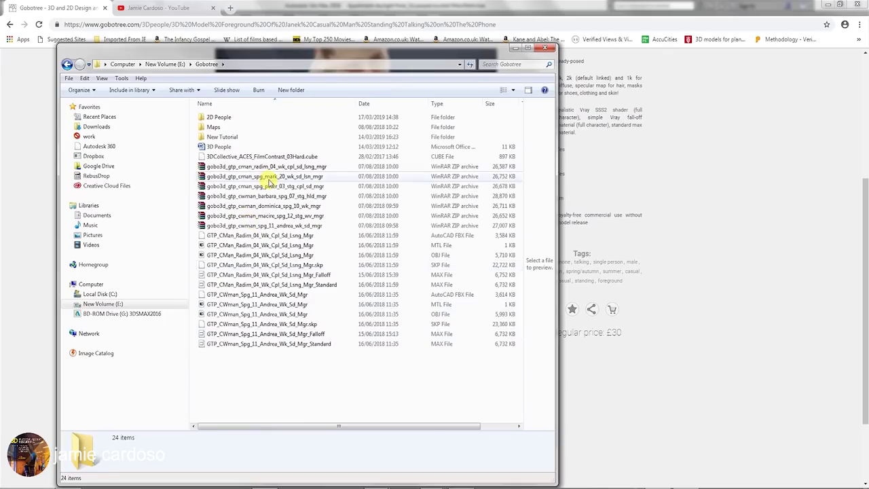
click(271, 167)
mouse_move(274, 166)
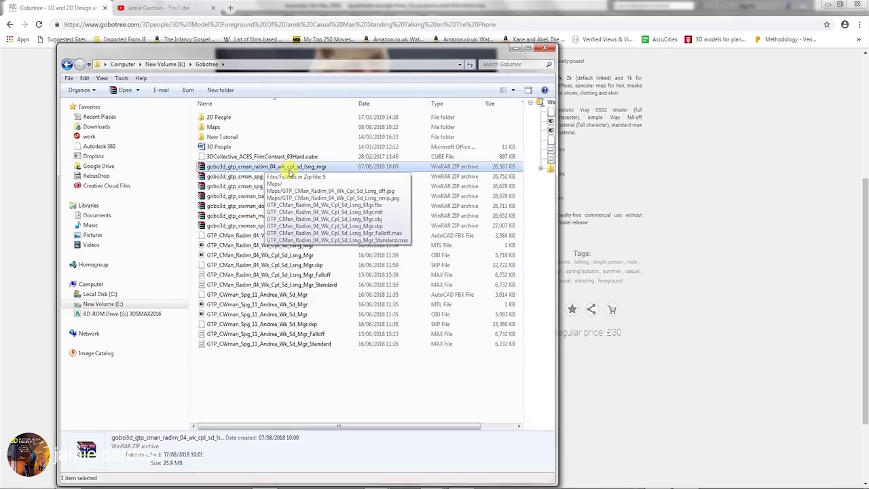
Extract the first gobo3d zip archive into the current folder with Extract Here
click(259, 175)
click(261, 168)
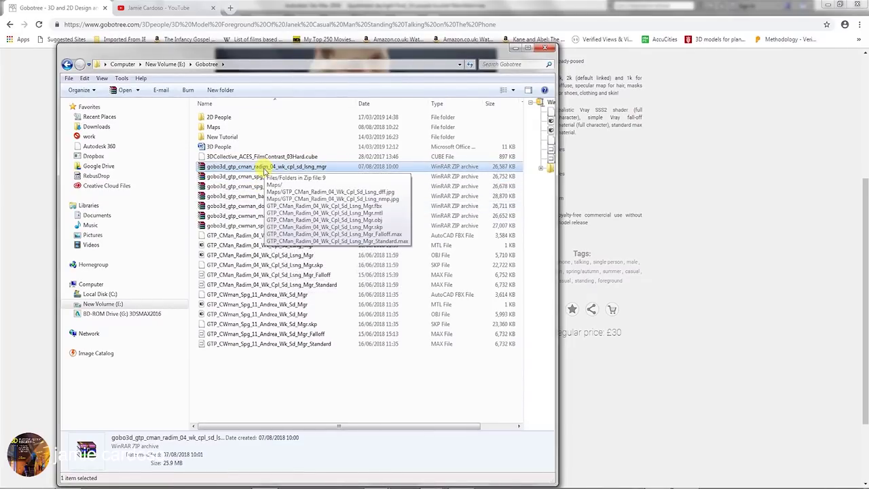
click(262, 167)
right_click(262, 167)
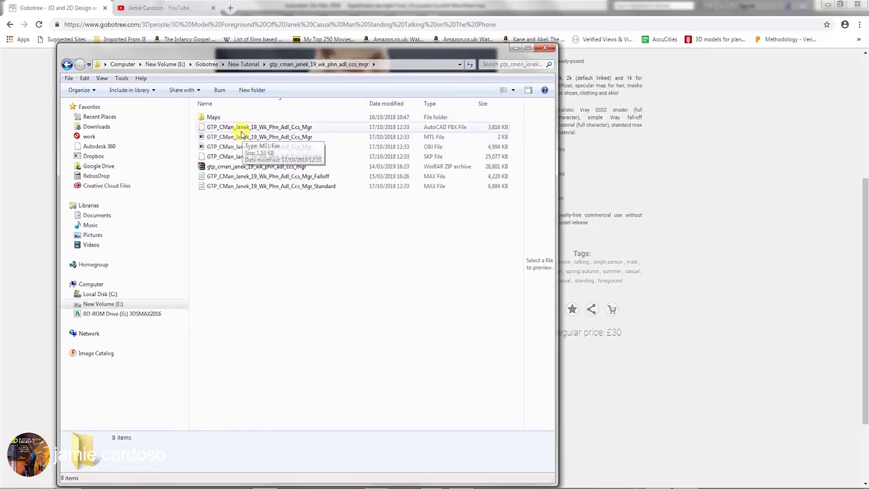
click(238, 127)
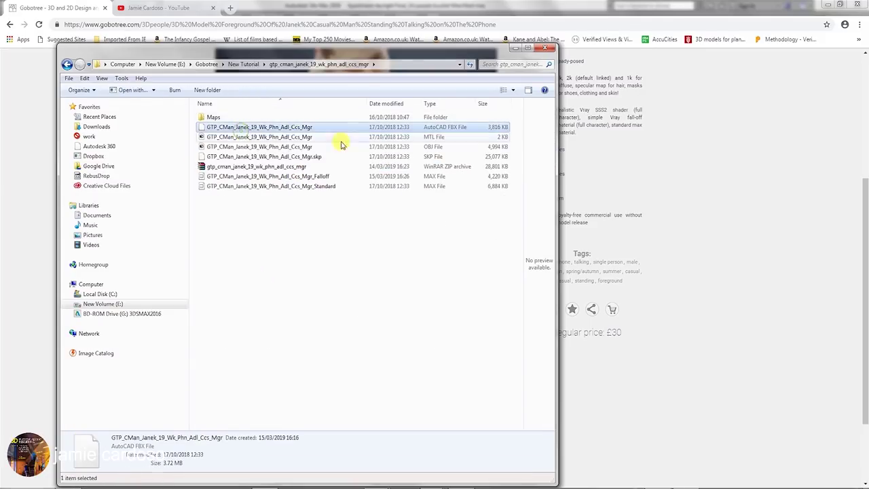
Look through the Janek model's Falloff and Standard .max files, then return to 3ds Max
click(212, 118)
click(321, 177)
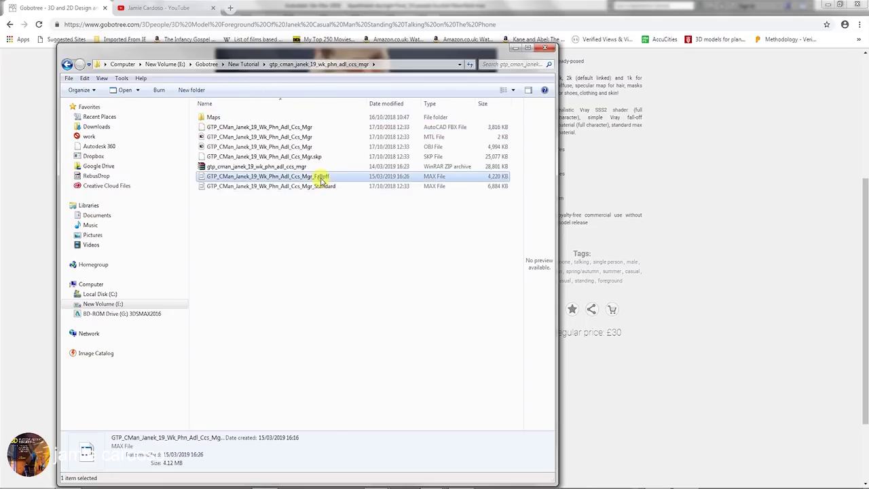
click(320, 186)
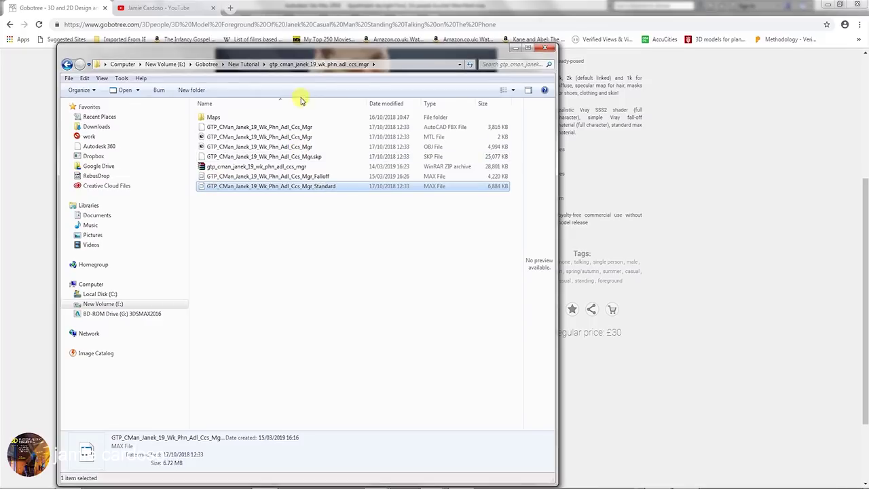
click(298, 178)
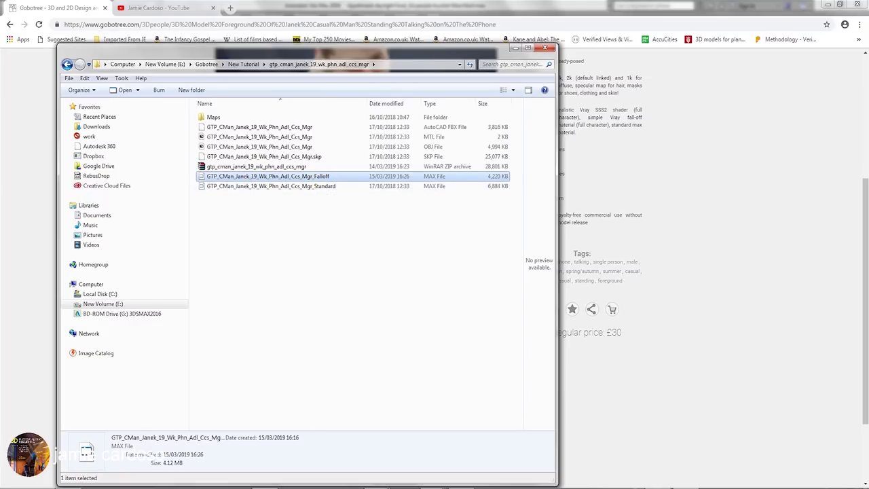
mouse_move(311, 486)
click(311, 459)
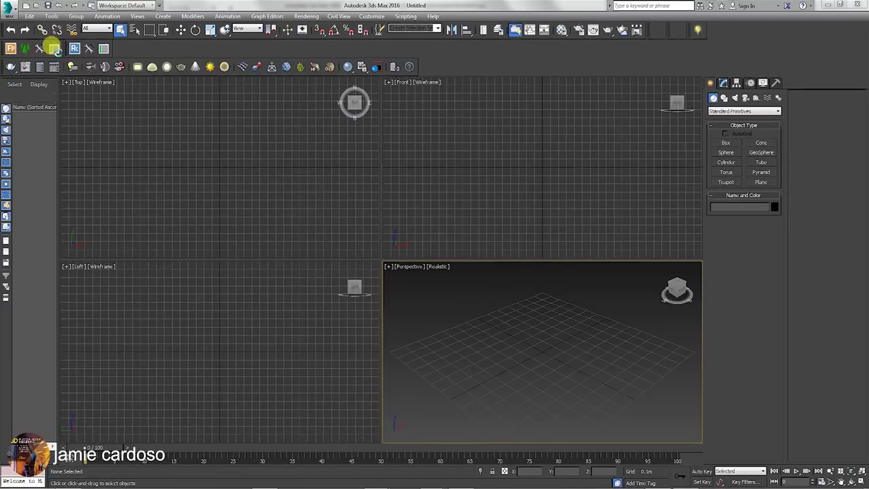
Open GTP_CMan_Janek_19_Wk_Phn_Adl_Ccs_Mgr_Falloff.max through the application menu
click(9, 11)
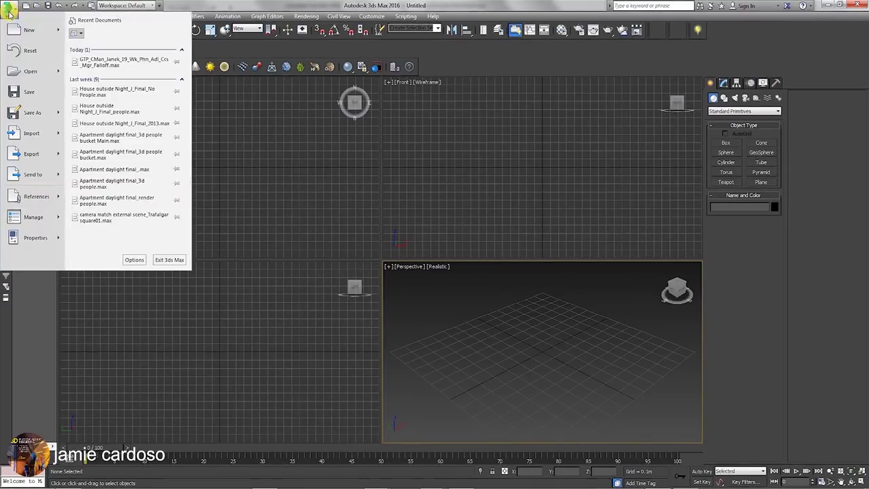
click(32, 71)
click(229, 93)
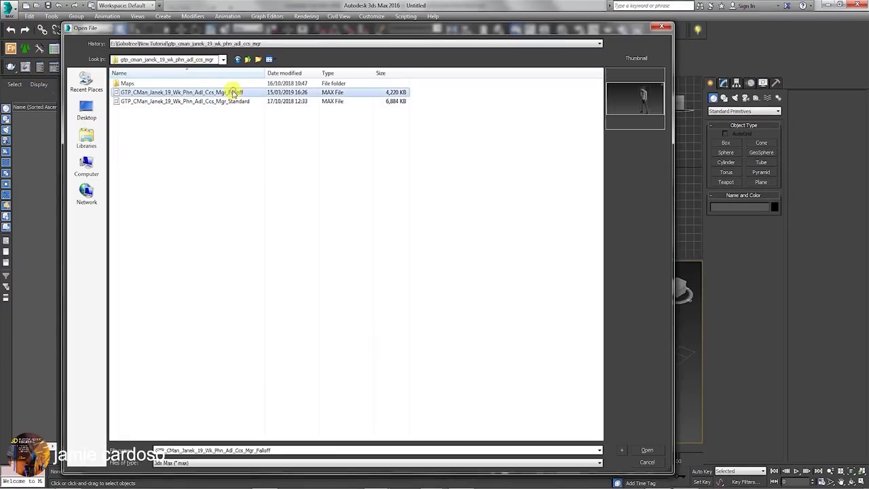
click(649, 451)
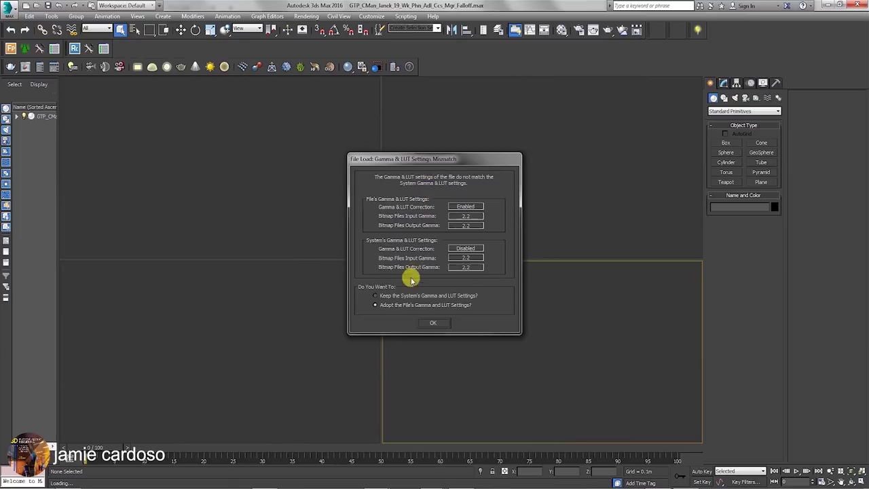
Adopt the file's gamma/LUT settings, show the man in four viewports, and choose the Tape helper
click(433, 324)
click(471, 230)
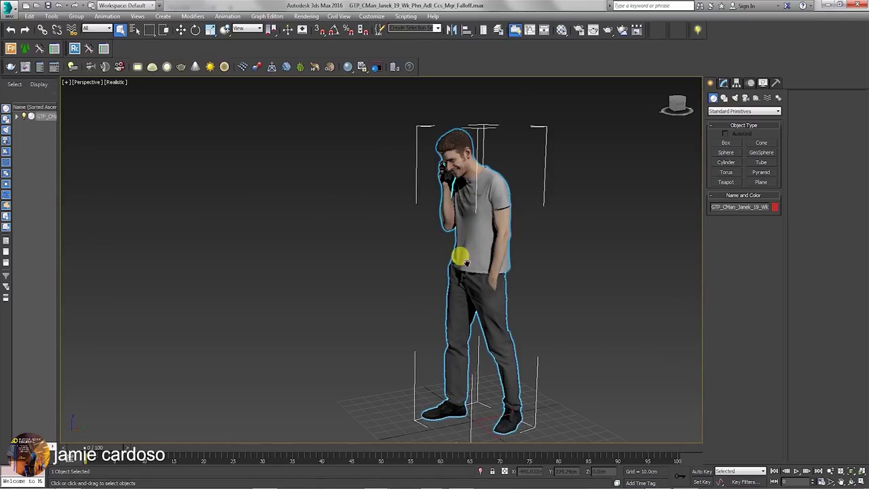
drag(474, 262, 435, 255)
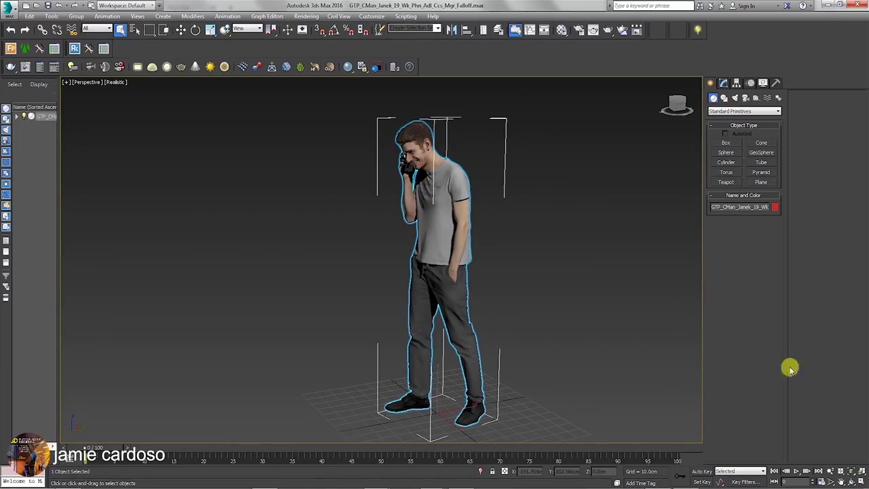
click(861, 481)
click(516, 196)
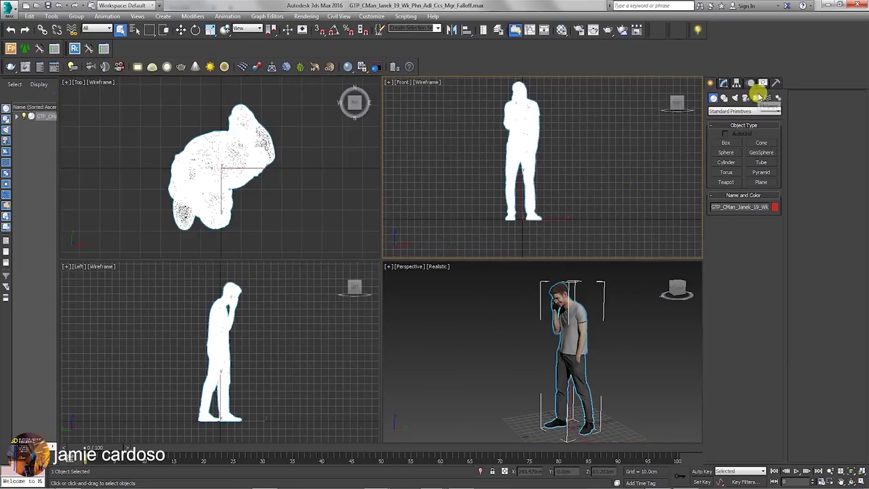
click(756, 100)
click(761, 182)
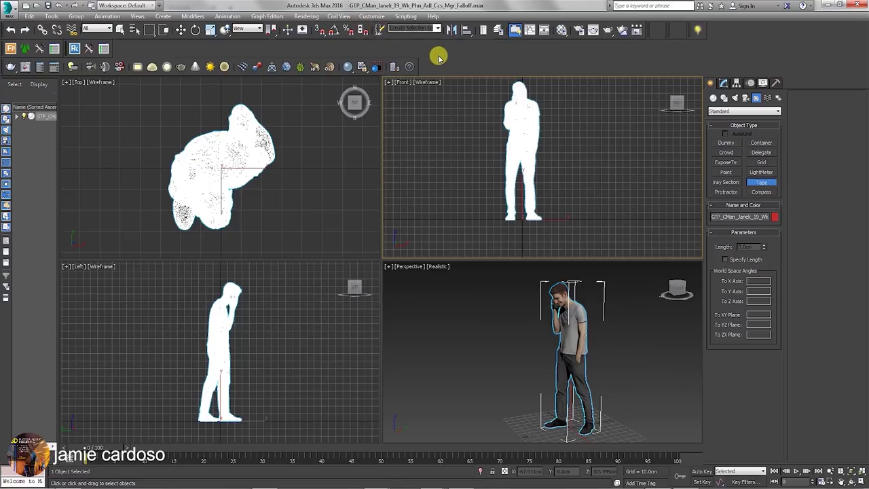
Set the scene's metric display units to Meters in Units Setup
click(373, 16)
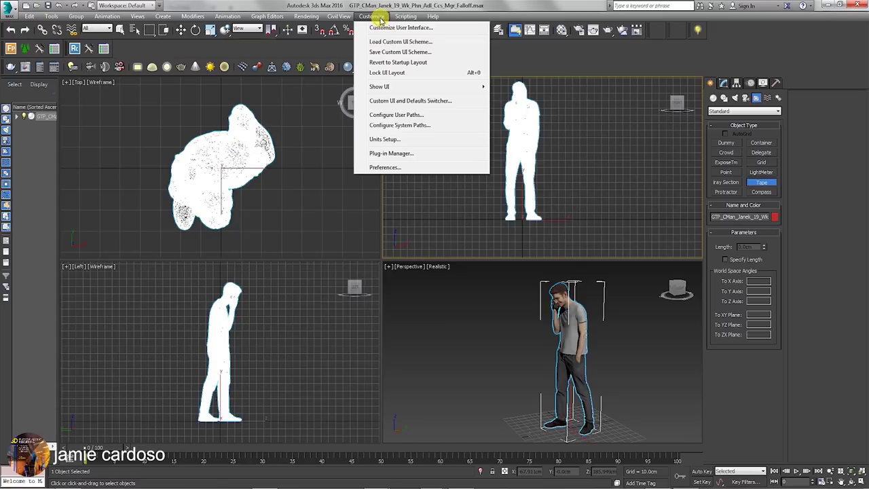
click(384, 140)
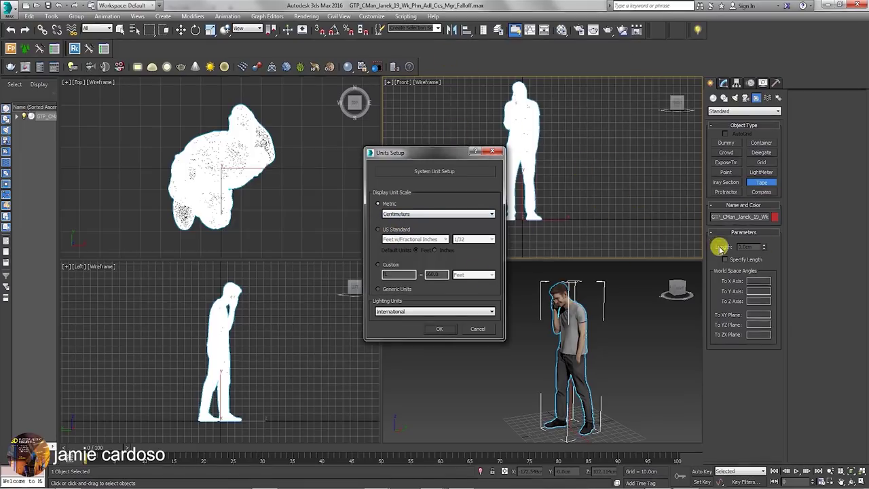
click(411, 213)
click(397, 235)
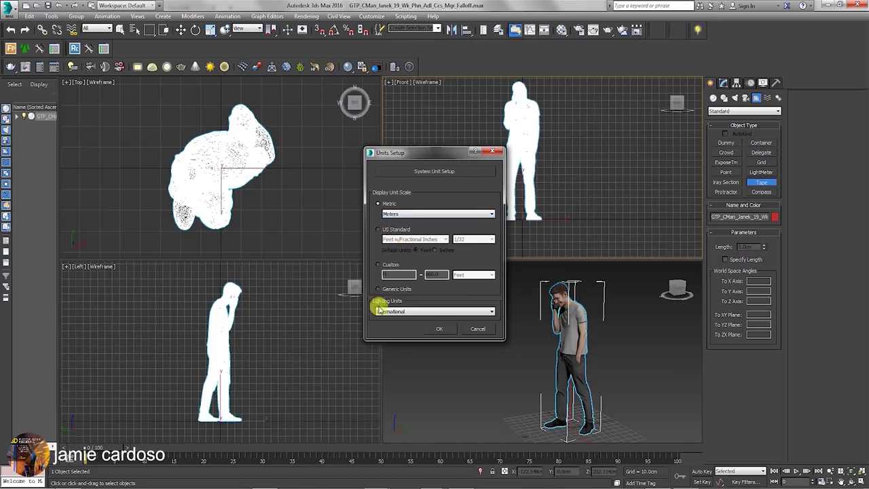
click(431, 329)
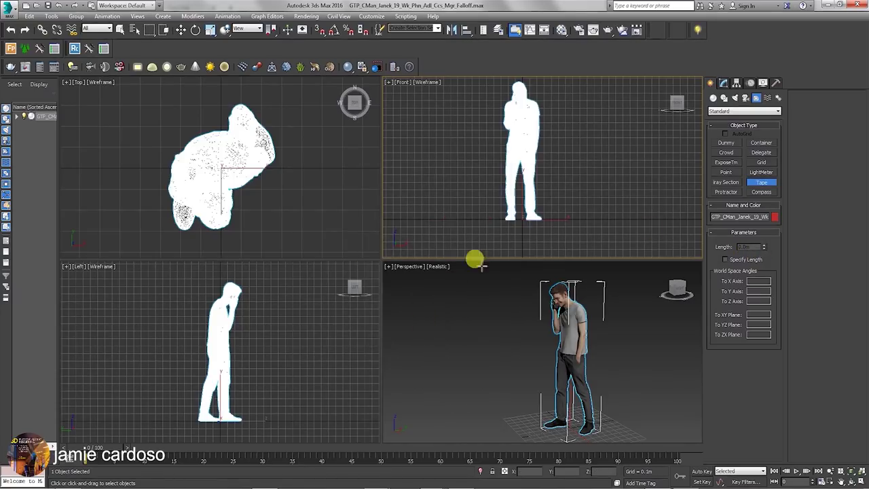
Drag a tape helper in the Front view from the man's feet to his head
drag(532, 217, 530, 82)
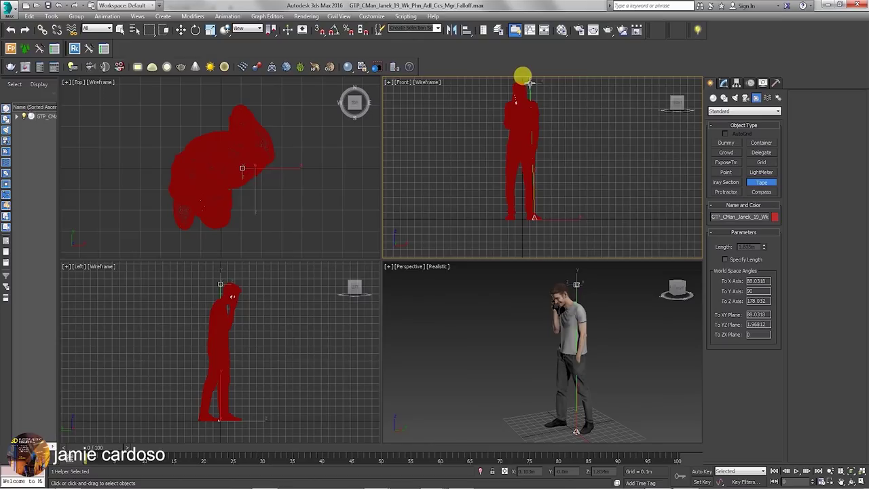
drag(530, 82, 537, 79)
scroll(536, 213, up, 5)
scroll(510, 141, down, 6)
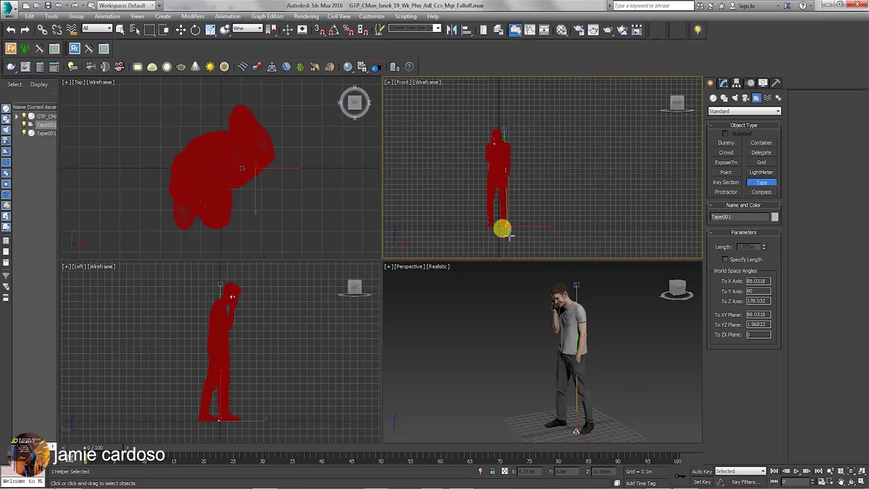
scroll(497, 203, up, 2)
scroll(495, 208, up, 2)
right_click(492, 230)
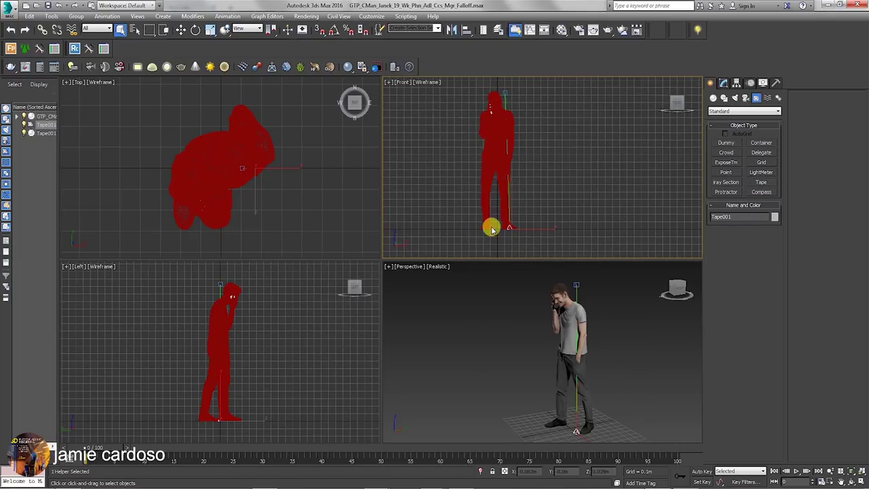
Switch to the Move tool and select the man figure
scroll(497, 226, down, 1)
scroll(485, 136, up, 2)
scroll(527, 194, down, 4)
scroll(493, 161, up, 4)
key(w)
scroll(510, 156, down, 2)
scroll(480, 141, up, 4)
scroll(527, 206, up, 2)
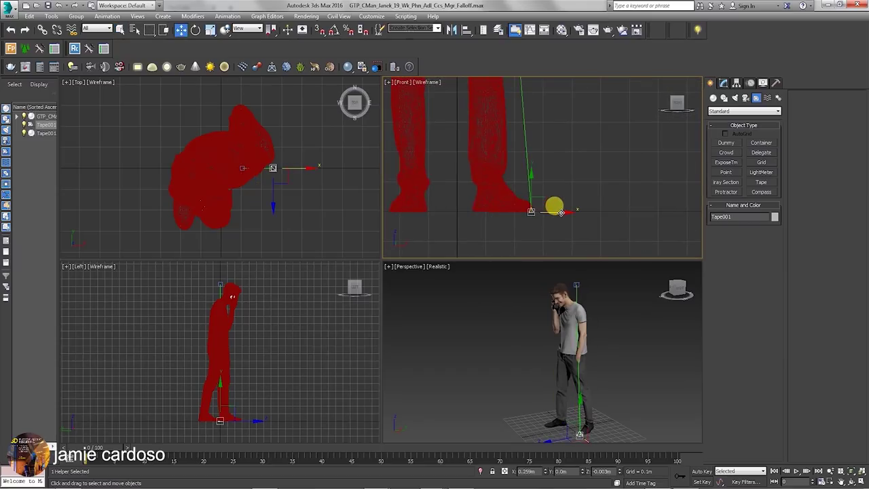
click(233, 172)
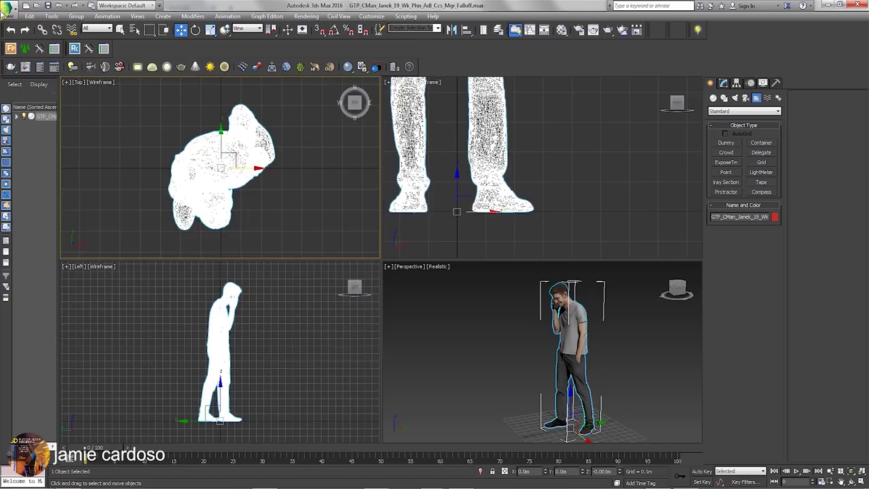
click(7, 8)
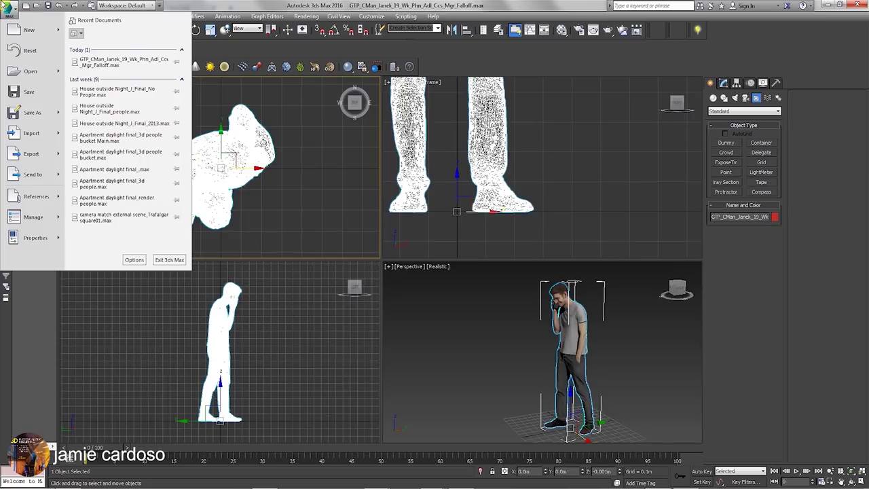
Open Asset Tracking and select the man's and metal texture maps to read their paths
mouse_move(48, 204)
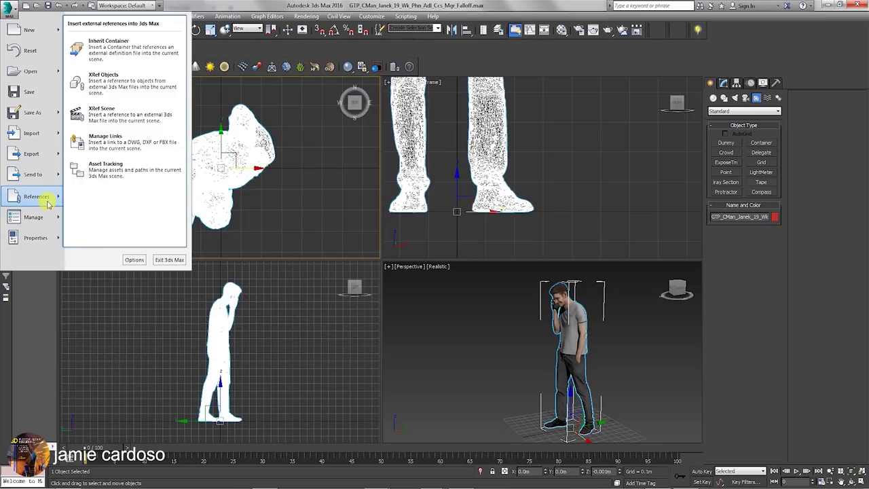
click(104, 169)
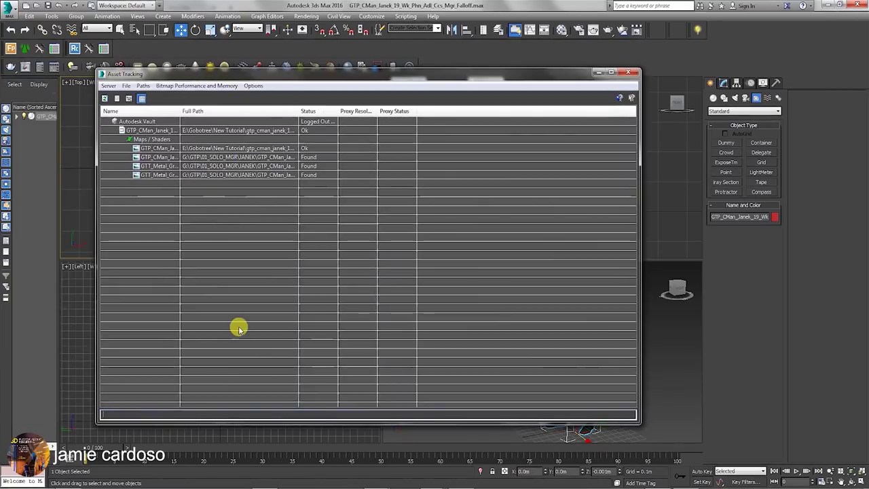
click(213, 157)
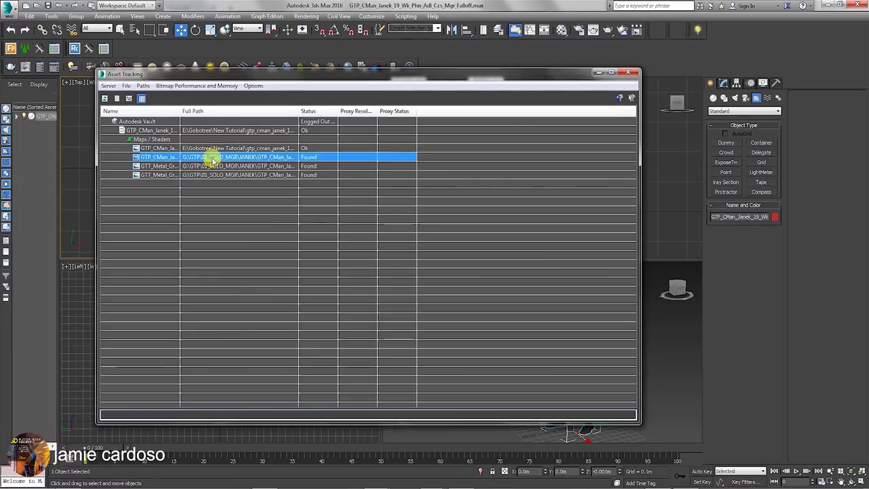
click(223, 174)
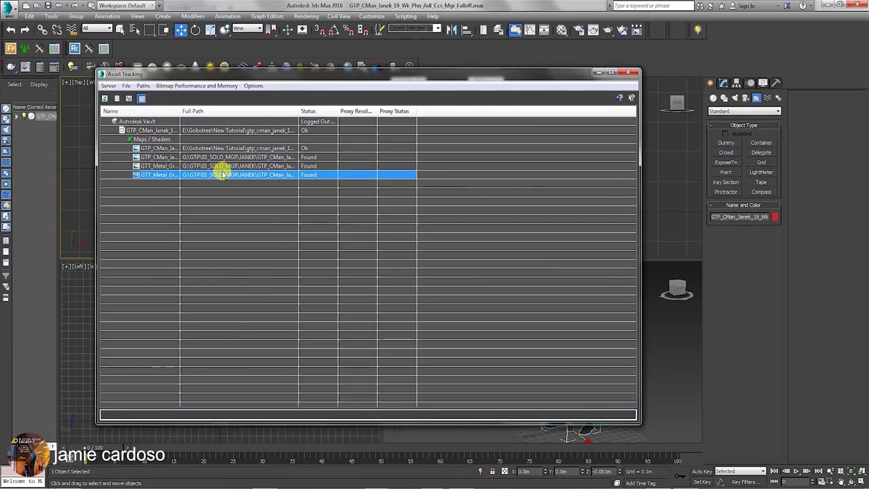
click(258, 159)
click(258, 168)
click(310, 149)
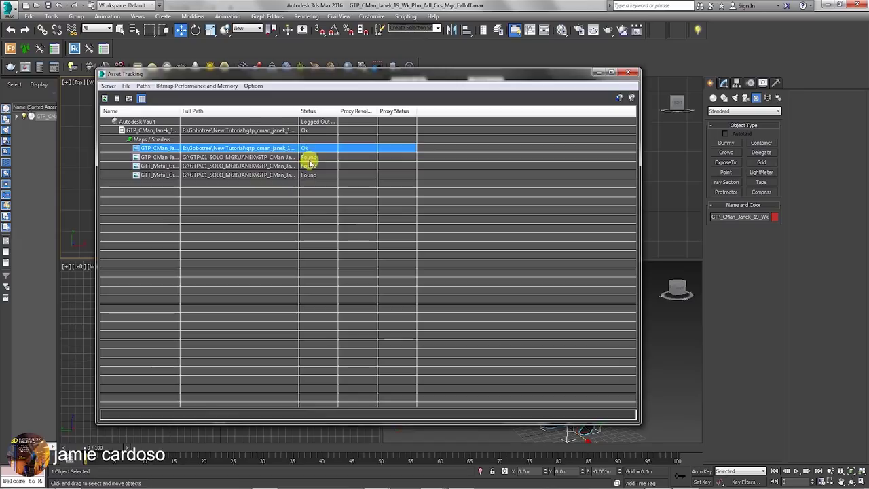
click(310, 157)
Reposition the Asset Tracking window and open path options for the man's second texture map
drag(330, 74, 310, 81)
click(287, 156)
click(292, 165)
key(Up)
key(Down)
key(Down)
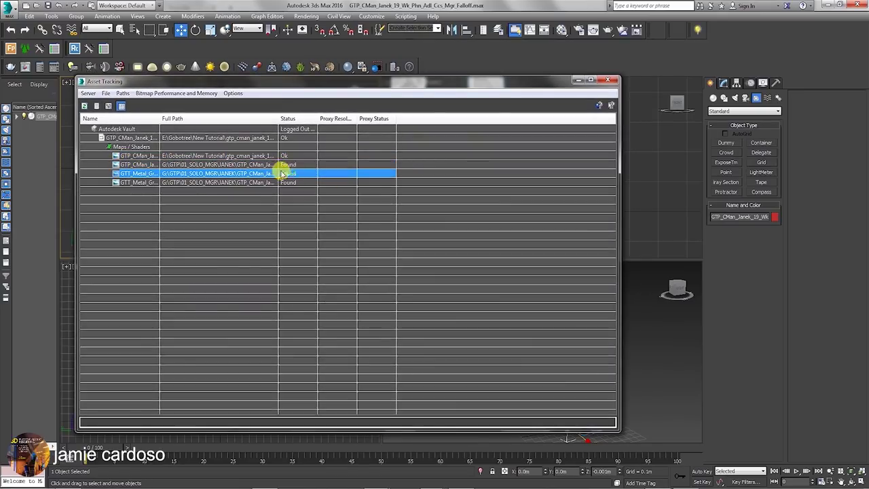
click(285, 182)
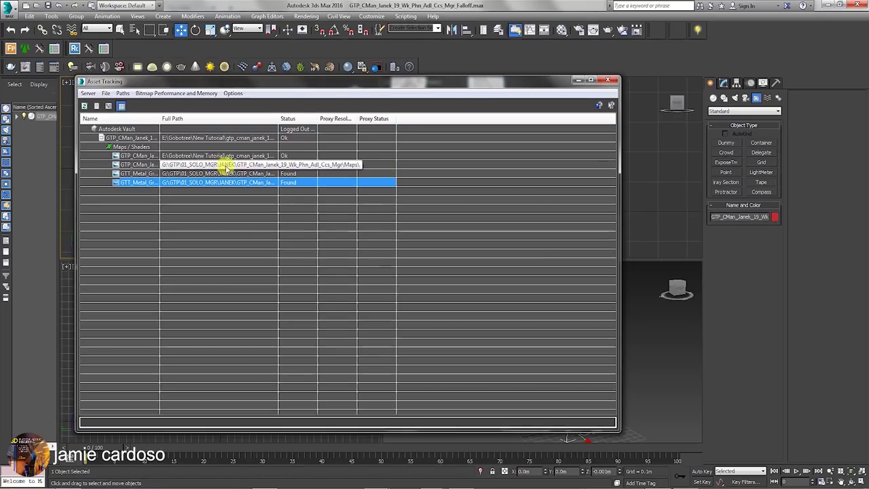
click(182, 165)
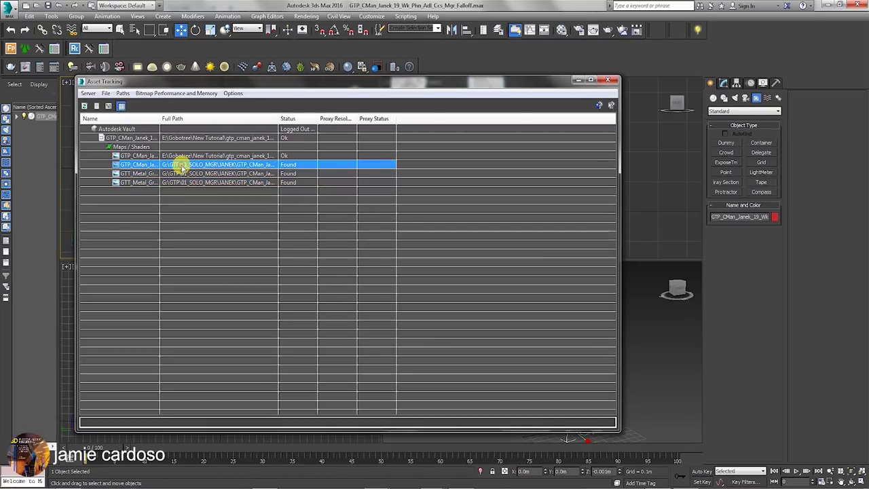
right_click(182, 166)
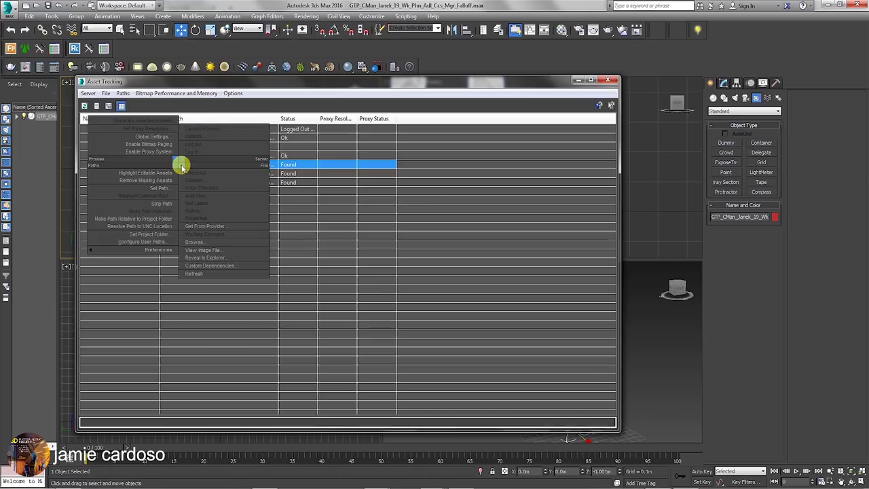
Relink the man texture map to its file in the local Maps folder
click(194, 243)
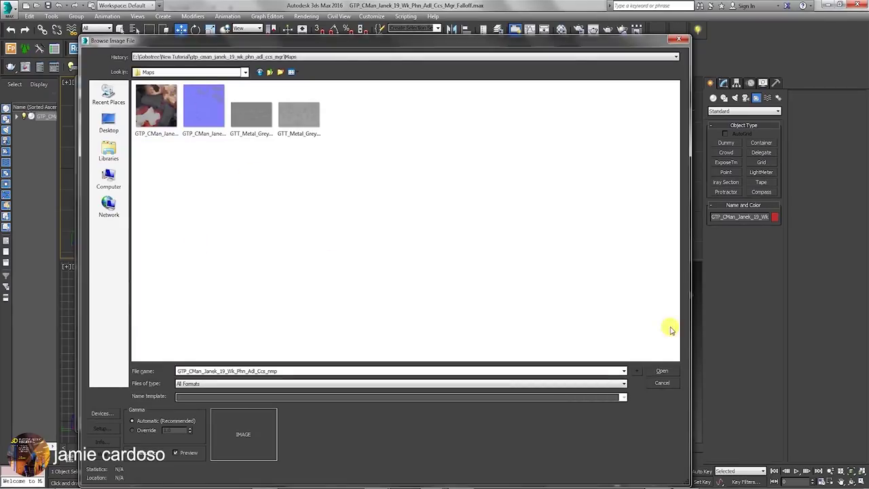
right_click(493, 139)
mouse_move(428, 157)
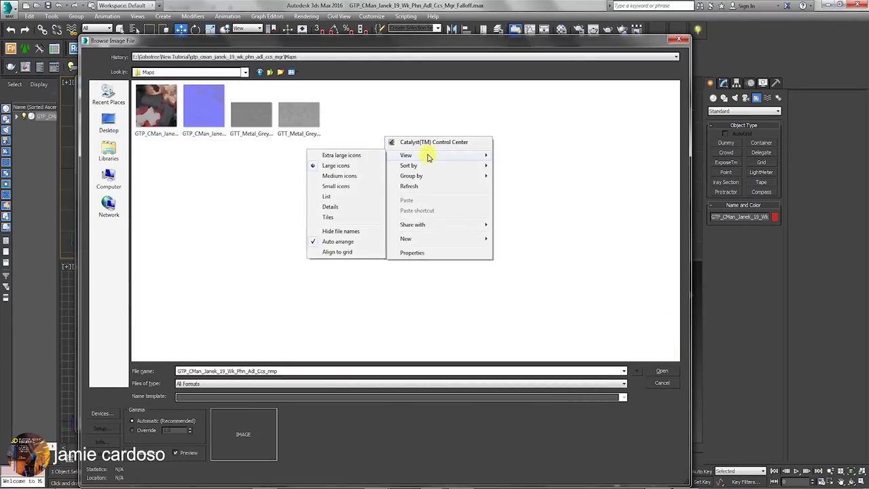
click(337, 206)
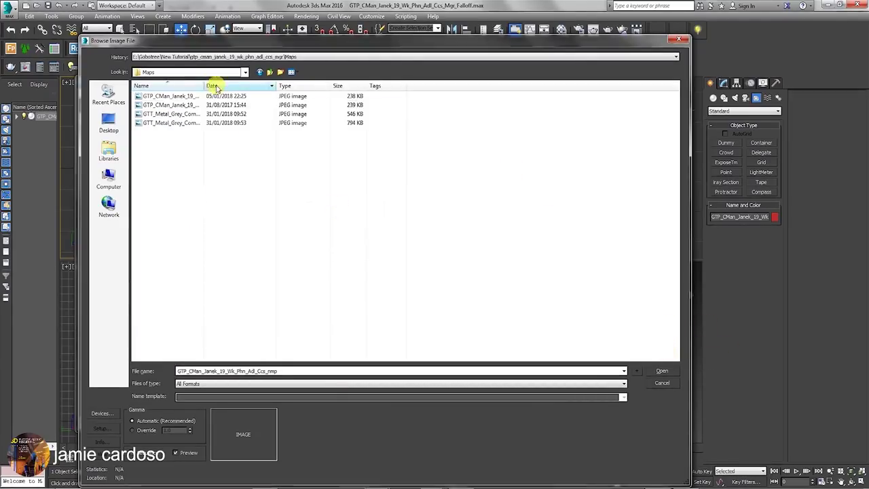
drag(203, 86, 303, 89)
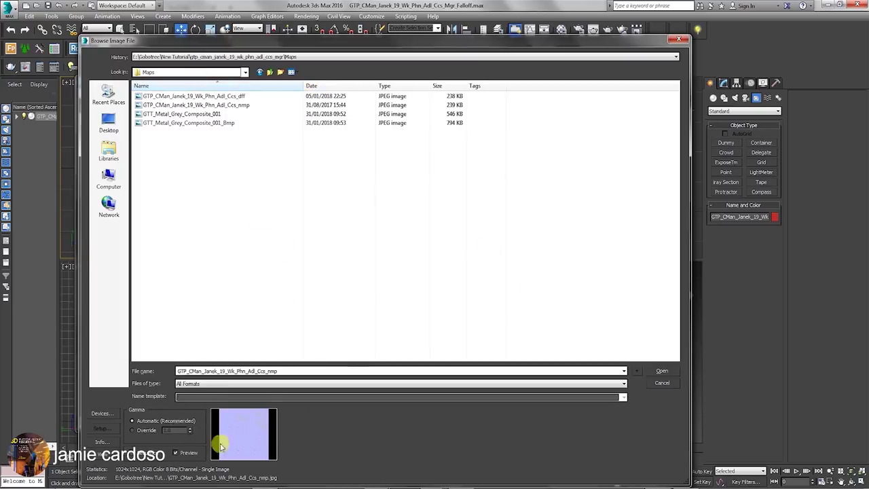
click(664, 372)
click(417, 165)
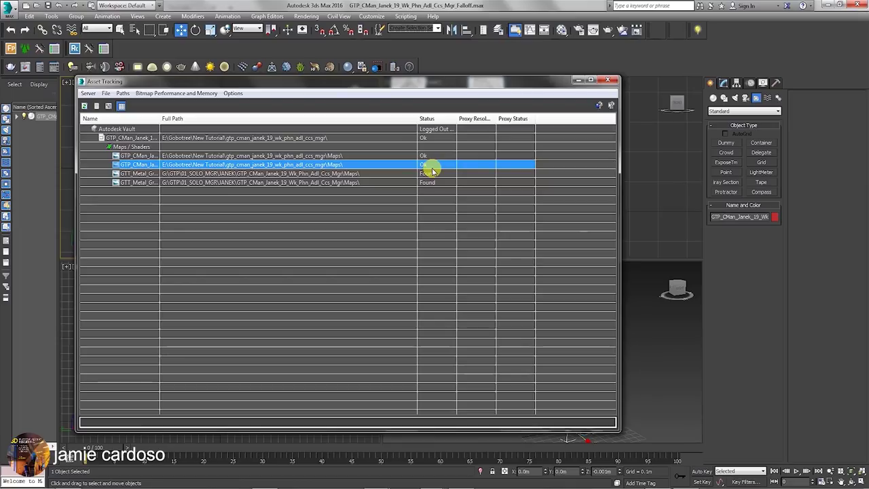
Relink the first metal texture map to its file in the Maps folder
click(431, 173)
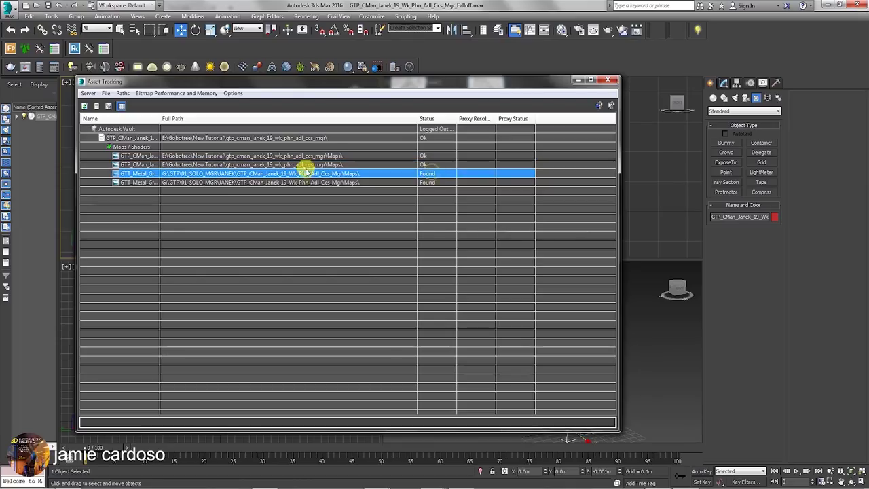
right_click(303, 174)
click(326, 249)
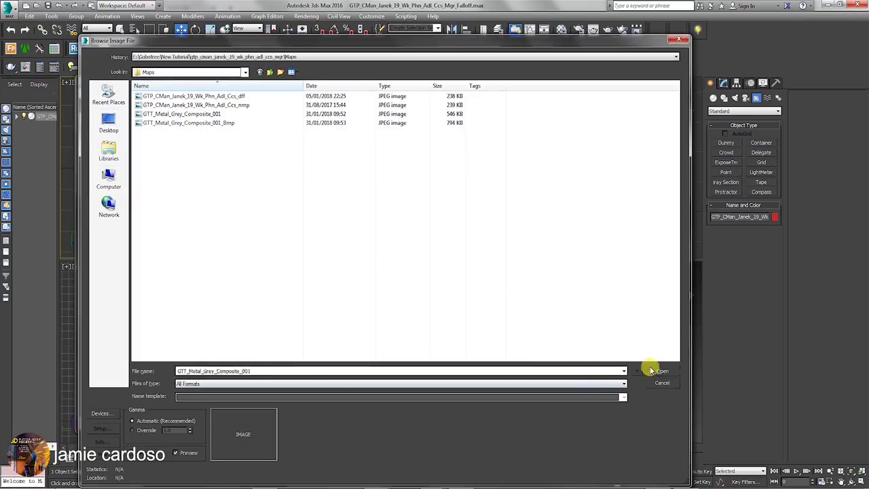
click(651, 370)
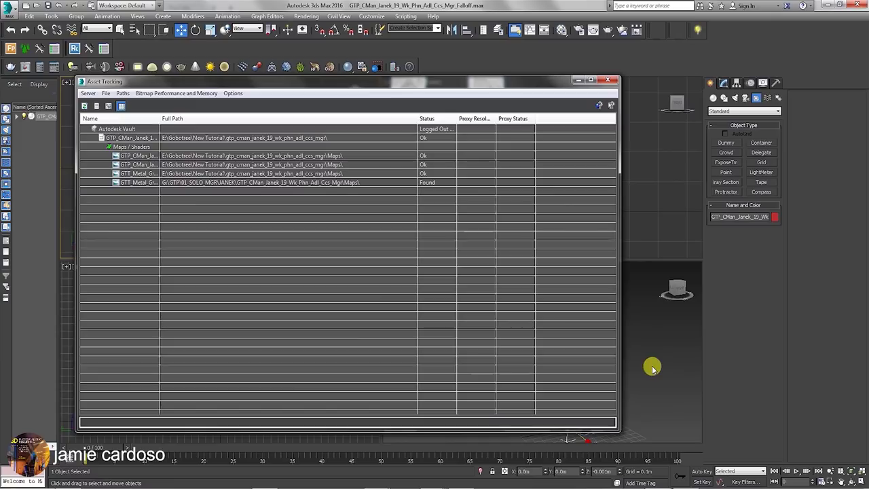
Relink the metal grey composite map to GTT_Metal_Grey_Composite_001_Bmp in the Maps folder
click(422, 182)
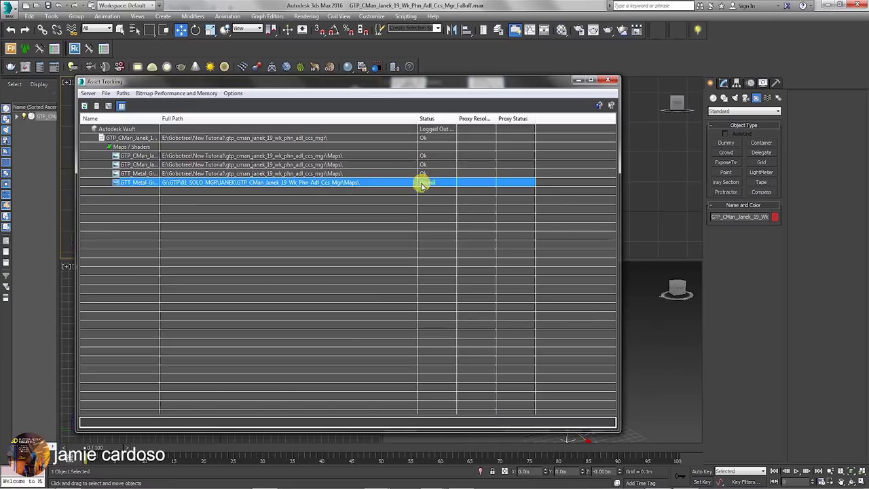
right_click(317, 186)
click(339, 258)
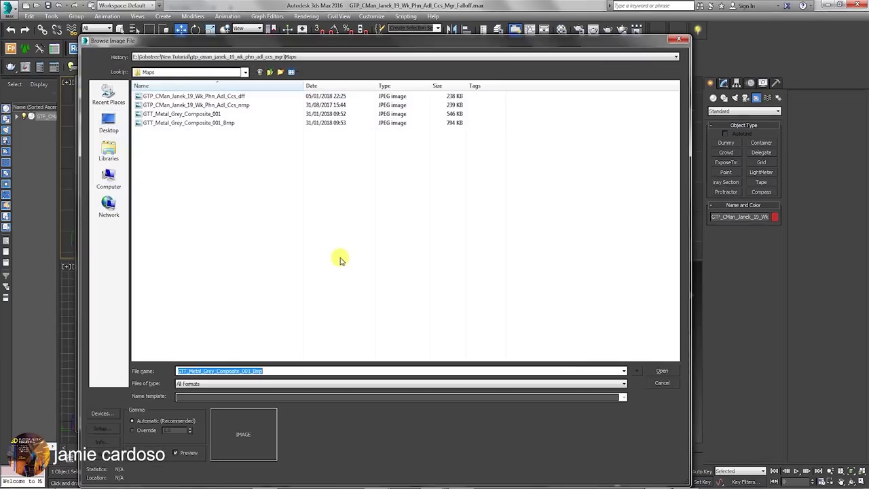
click(657, 371)
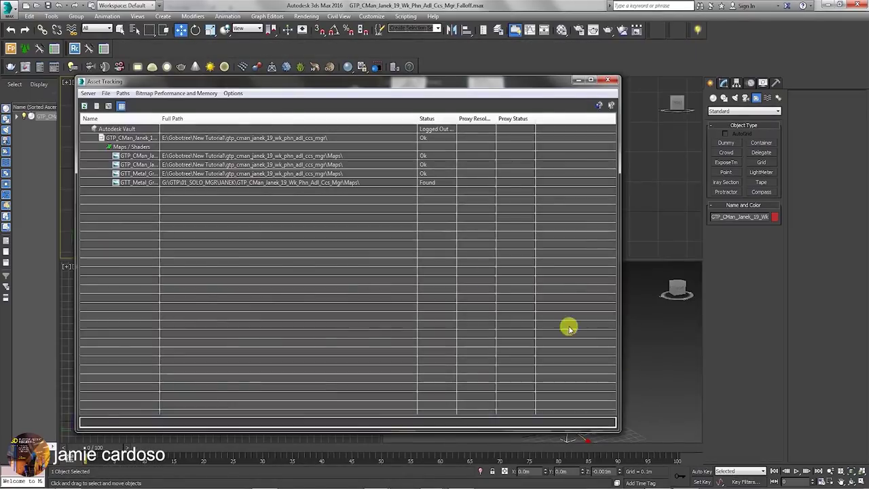
click(430, 183)
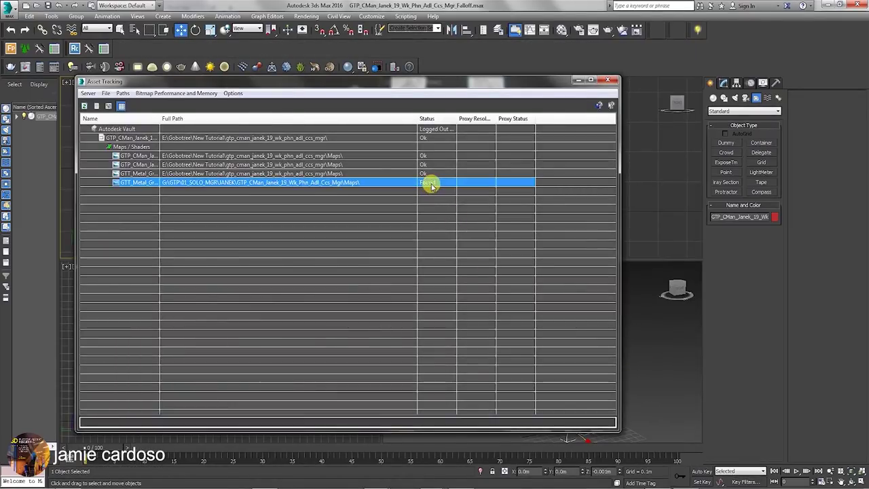
right_click(313, 185)
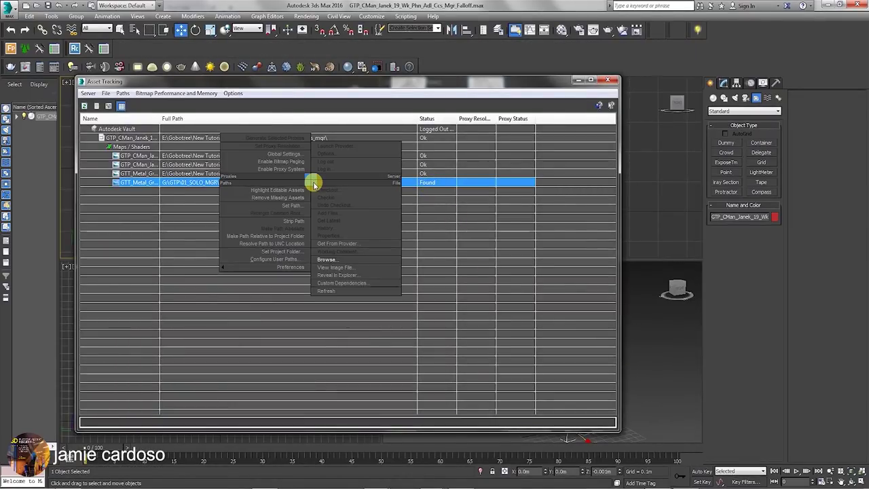
click(331, 259)
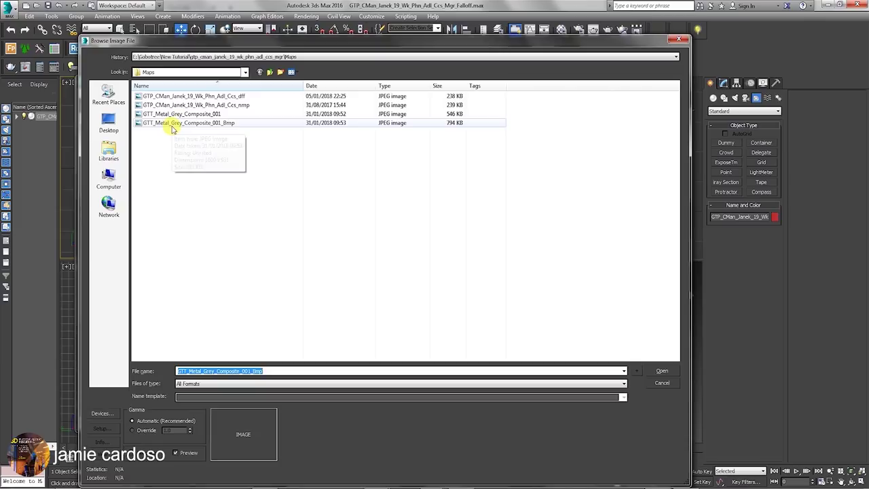
click(203, 126)
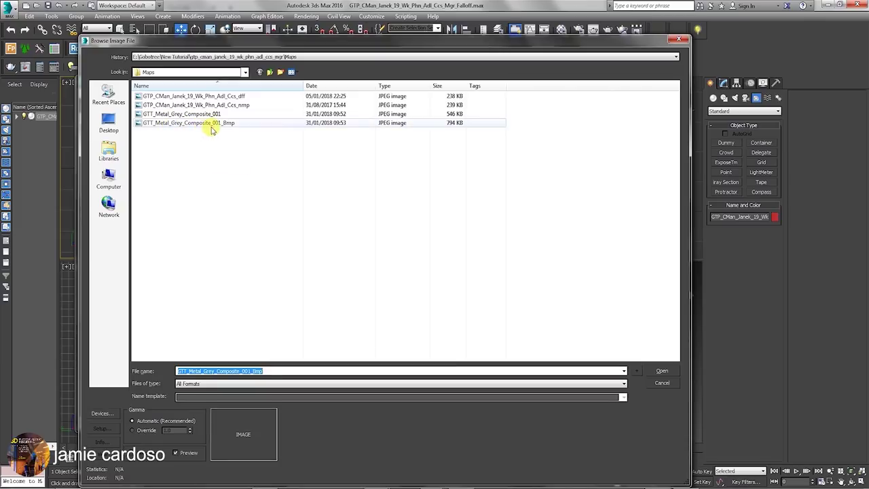
click(662, 370)
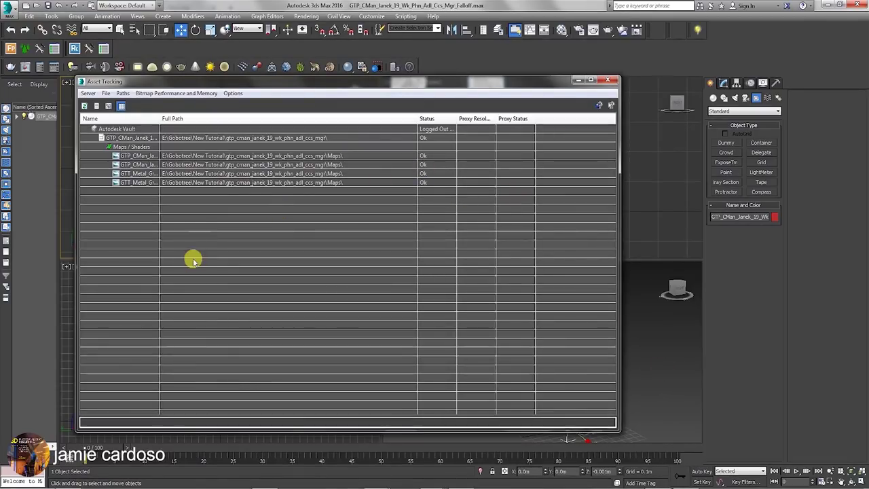
click(196, 156)
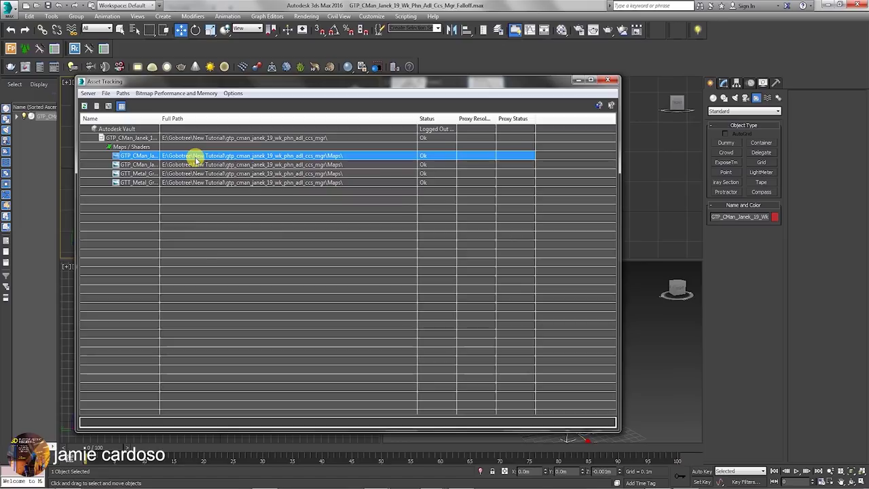
Resolve all four selected map paths to UNC locations
drag(217, 157, 249, 185)
right_click(206, 155)
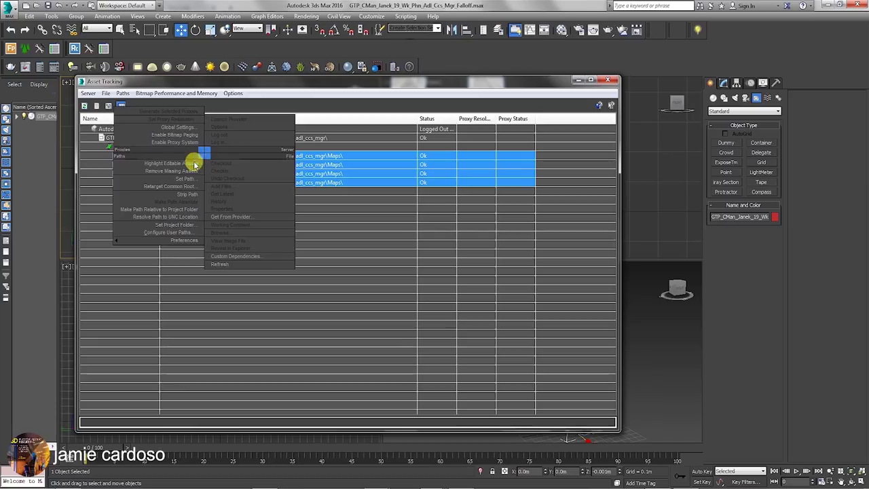
click(167, 217)
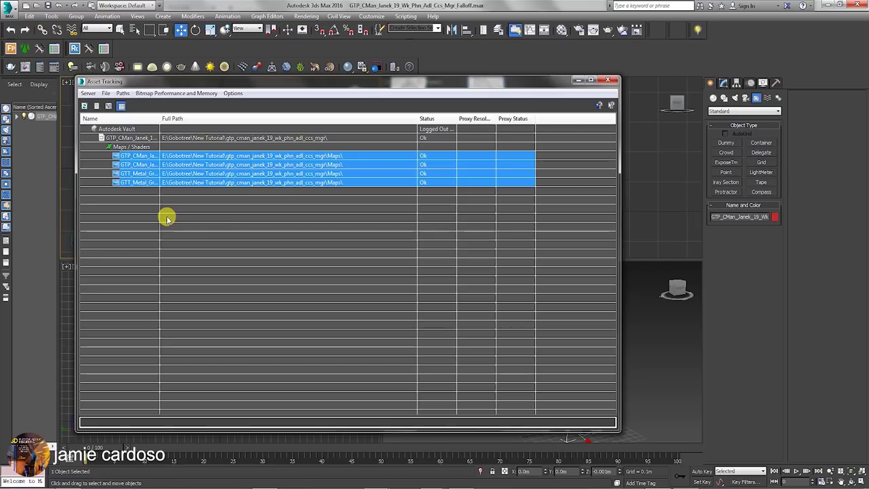
Save the scene as a new .max copy with an edited file name and close Asset Tracking
click(6, 13)
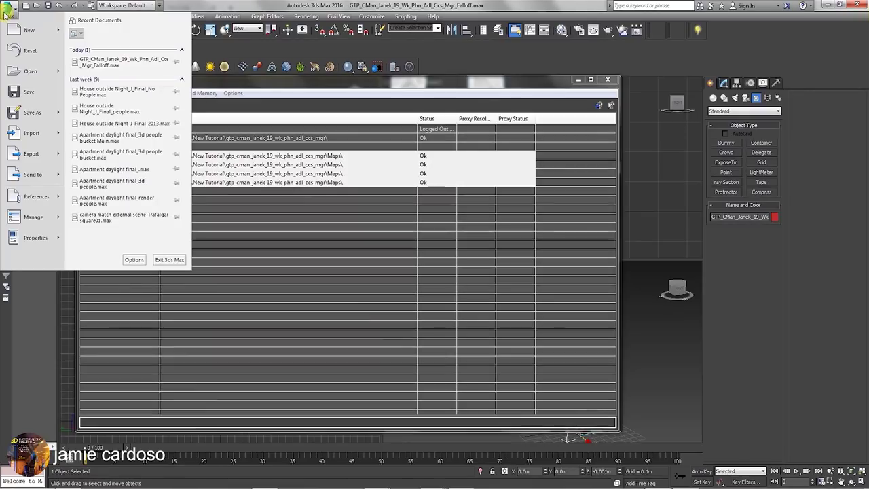
click(34, 112)
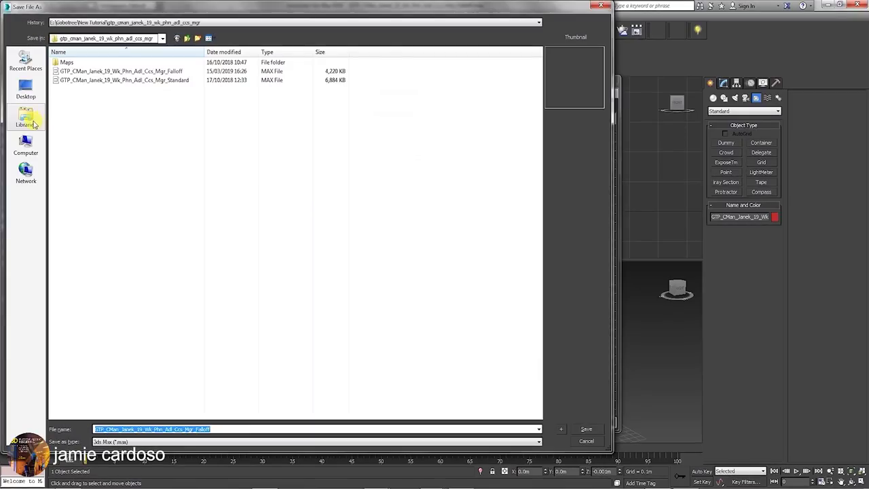
click(219, 428)
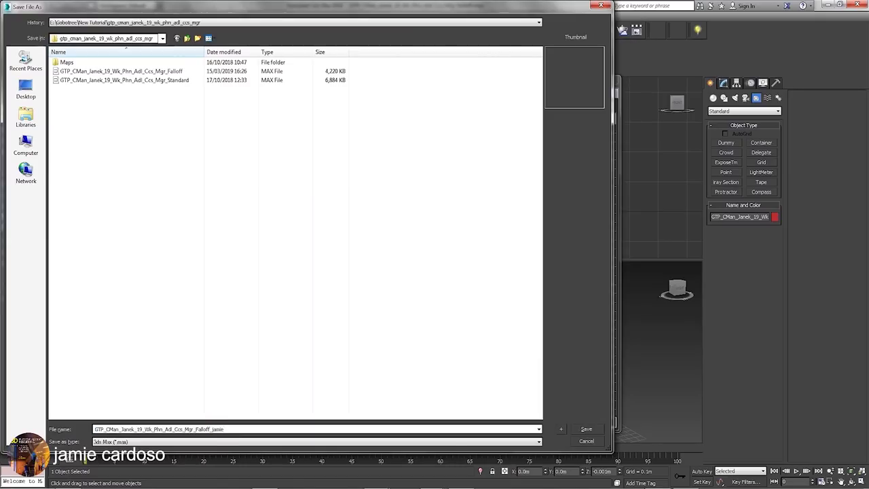
click(588, 428)
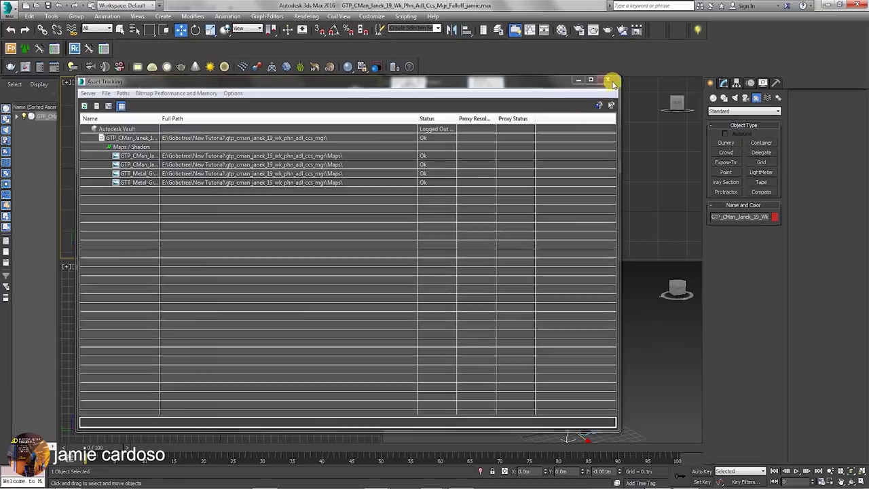
click(610, 81)
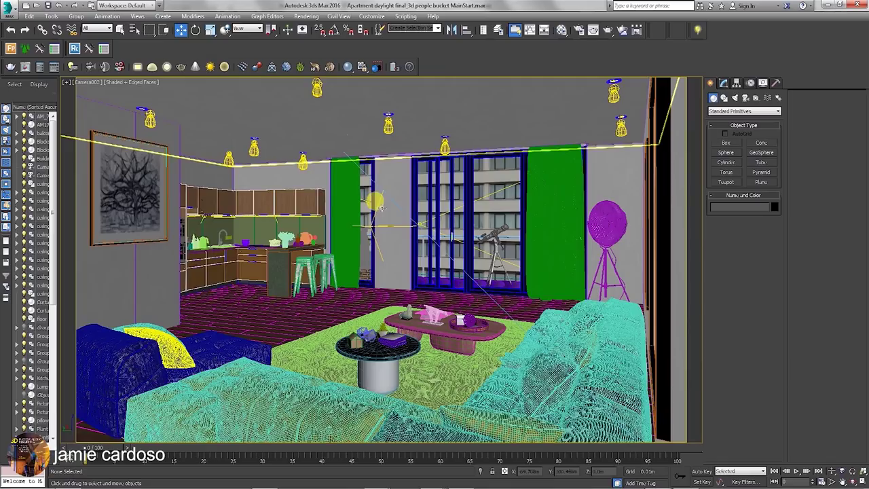
Merge all objects from the saved Falloff scene file into the Apartment daylight scene
click(8, 7)
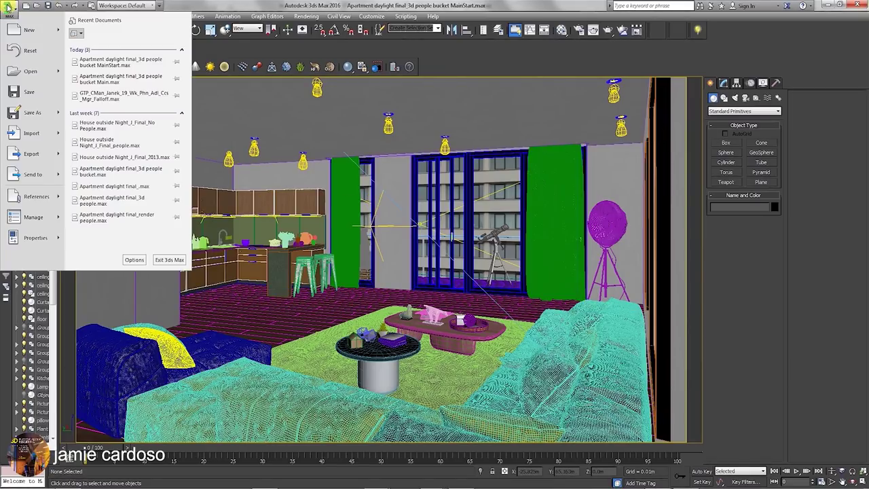
mouse_move(42, 137)
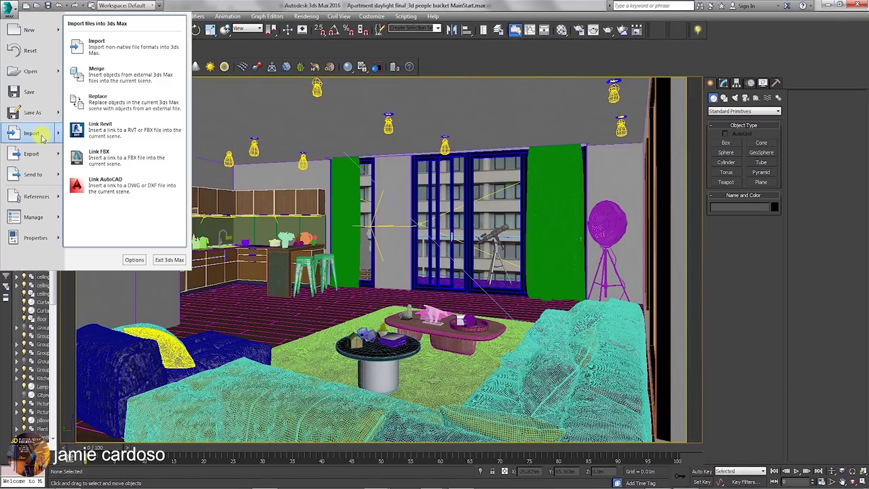
click(118, 79)
click(192, 80)
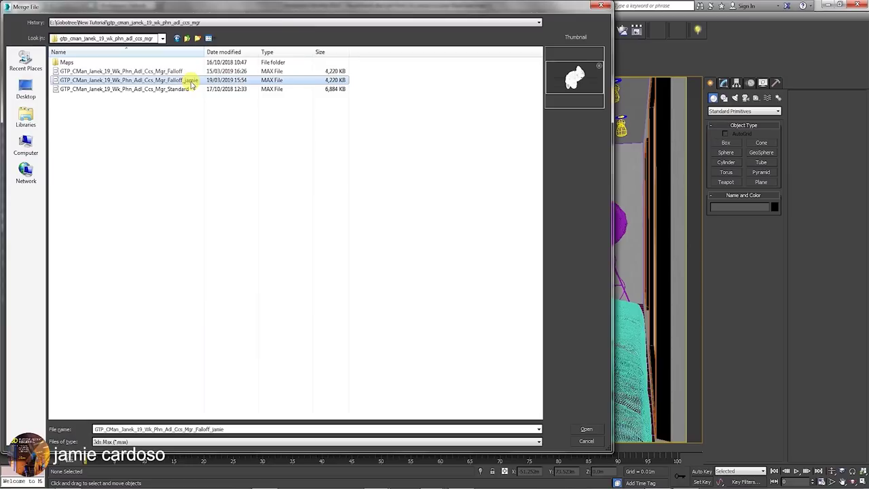
click(586, 429)
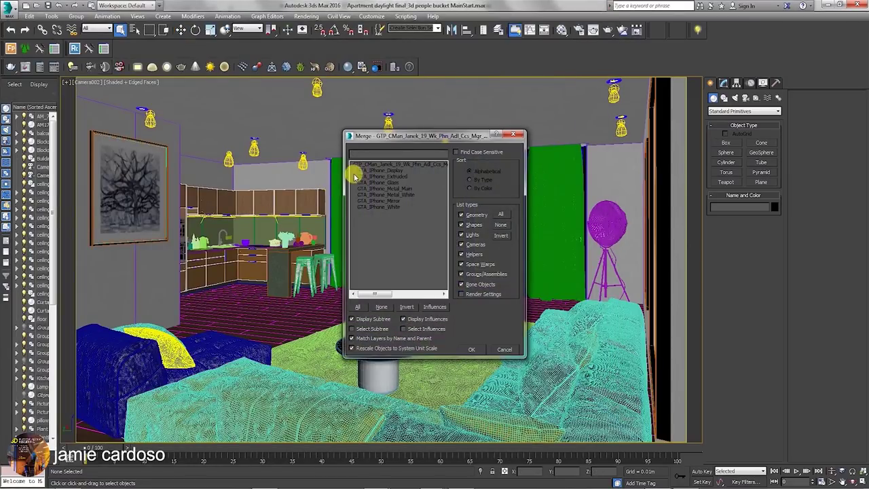
click(364, 308)
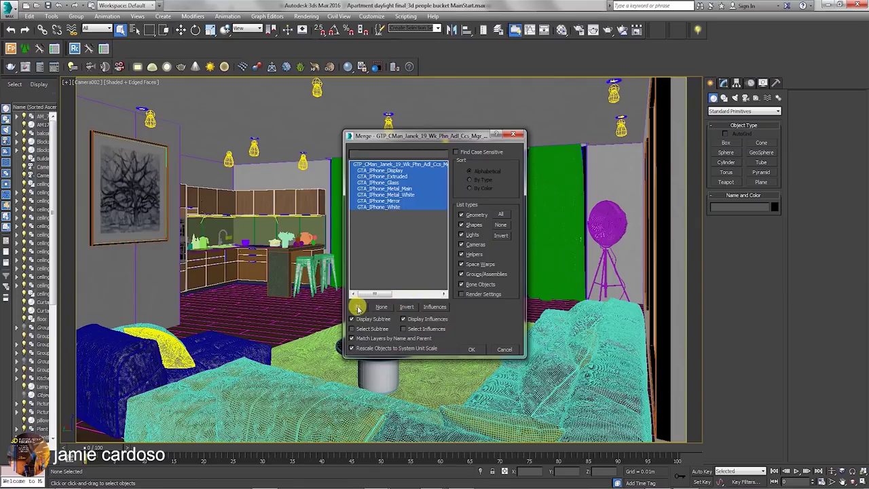
click(474, 349)
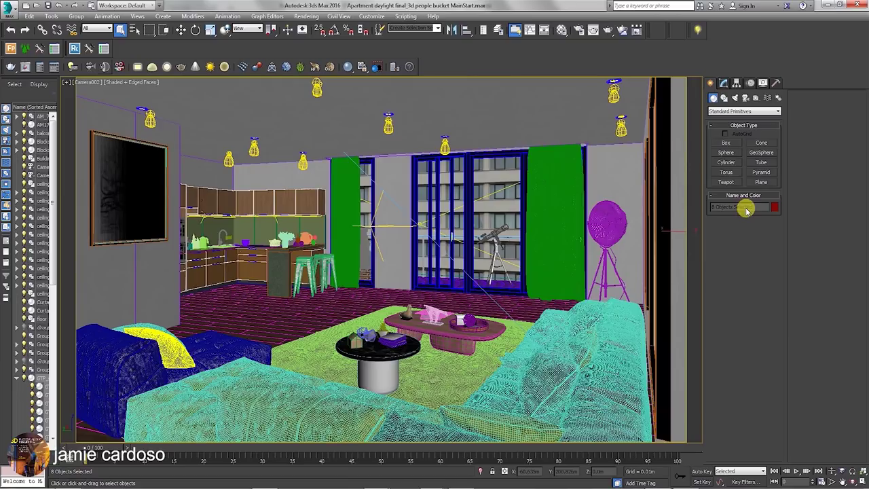
Group the eight merged objects as 'man on the phone' and restore the four-viewport layout with Alt+W
click(76, 16)
click(86, 30)
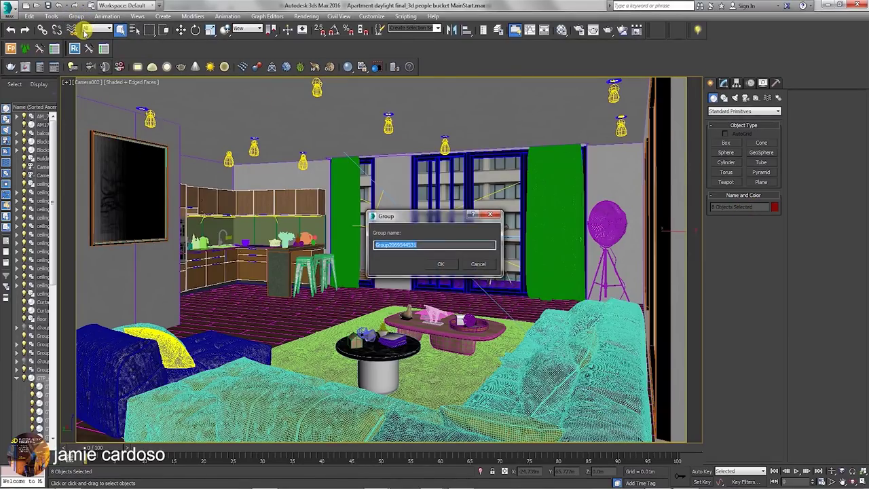
text(ma)
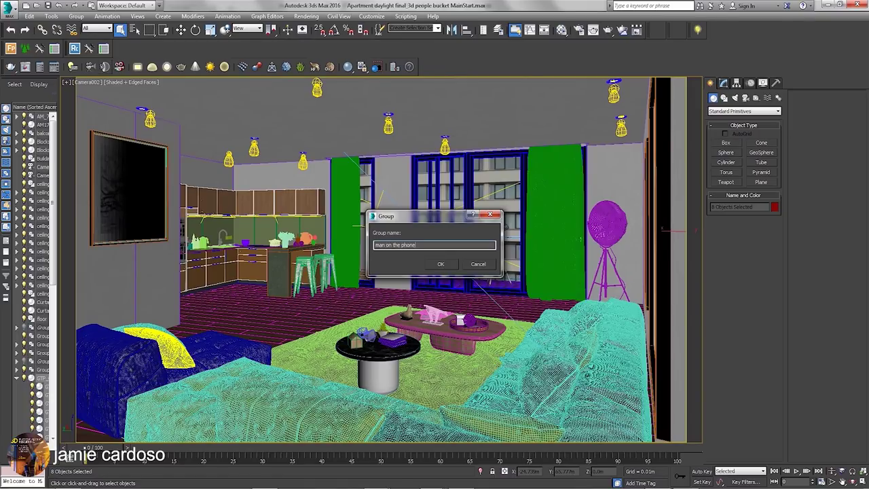
text(n on the phone)
click(441, 263)
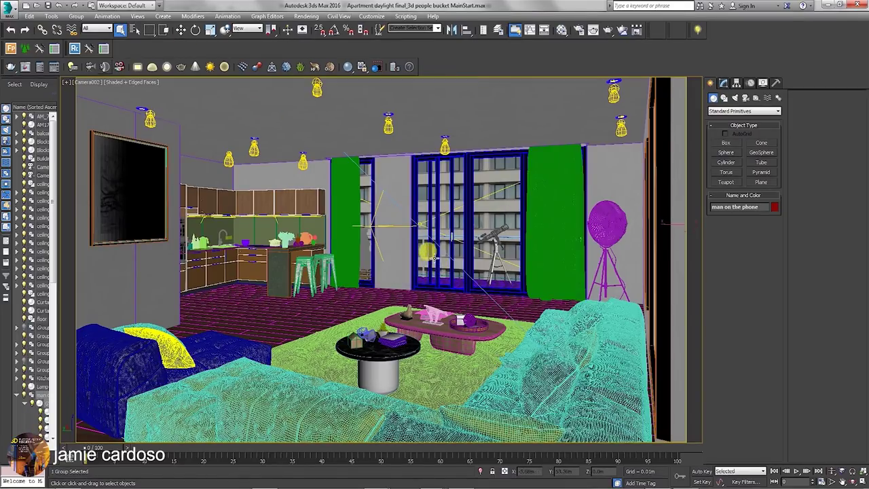
key(alt+w)
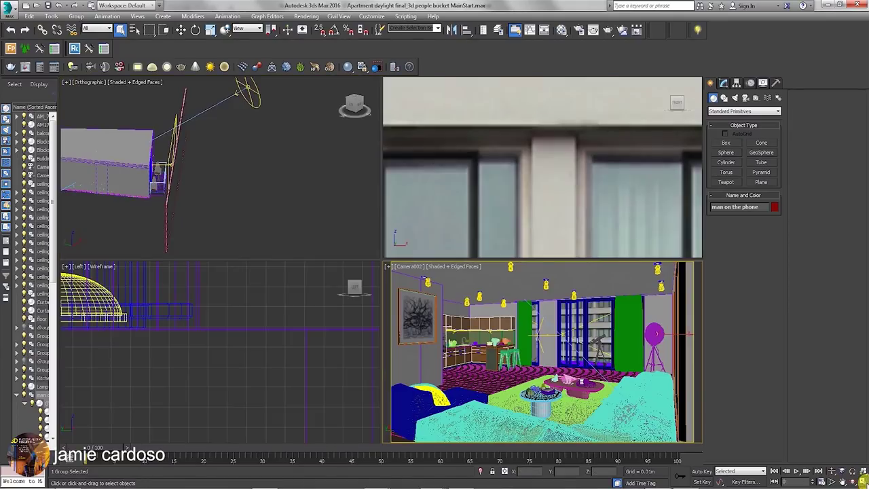
Frame the group and set the top-left viewport to a wireframe Top view
drag(174, 180, 183, 187)
key(z)
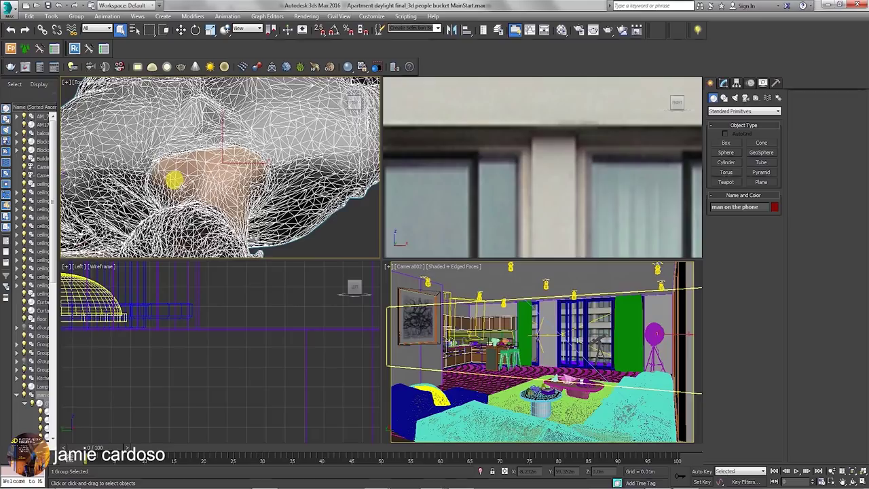
key(t)
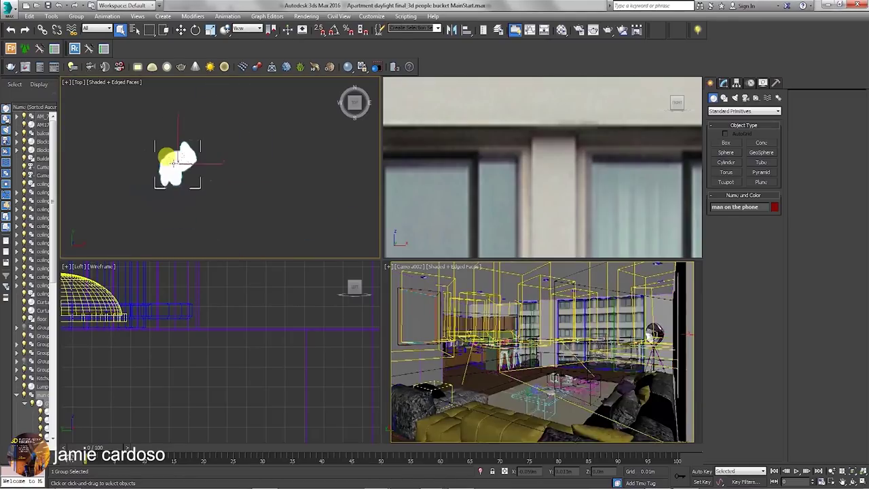
click(113, 84)
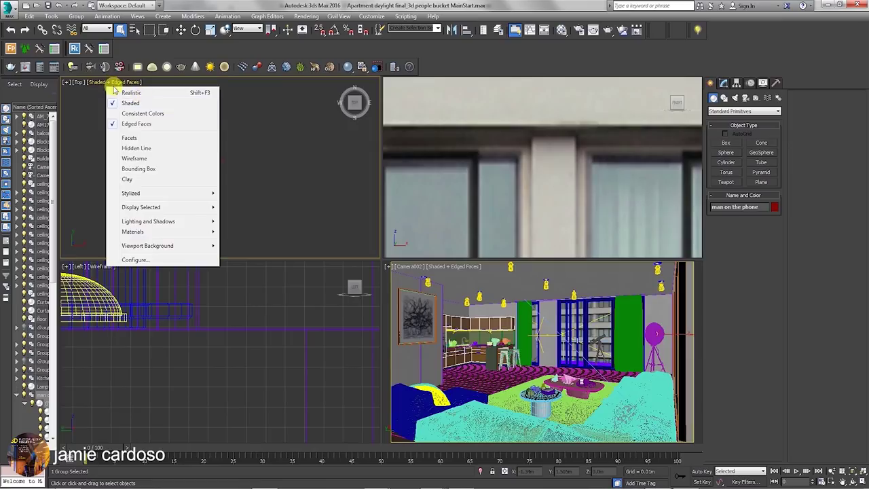
click(133, 158)
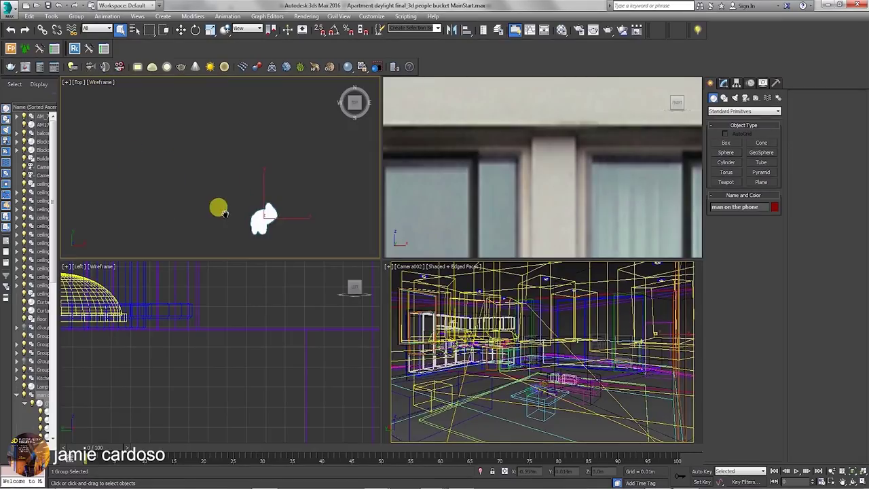
Move the man into the room beside the table, within the camera shot
drag(218, 186, 228, 218)
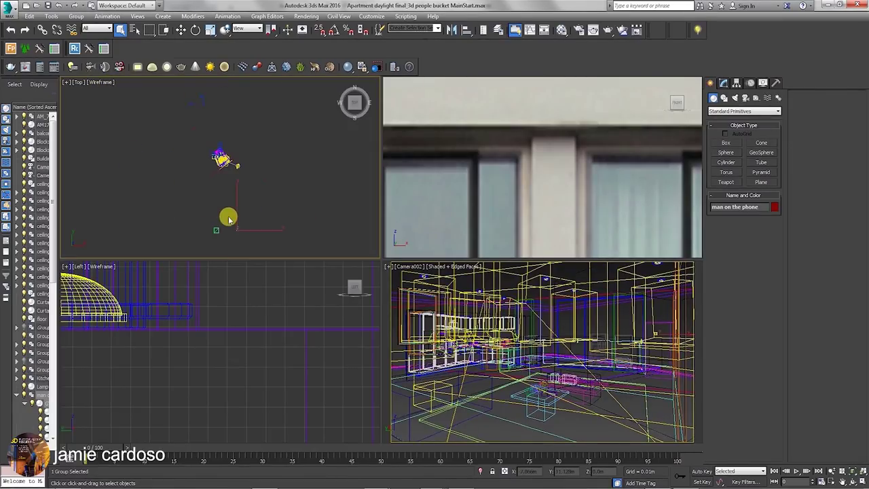
right_click(235, 218)
click(246, 227)
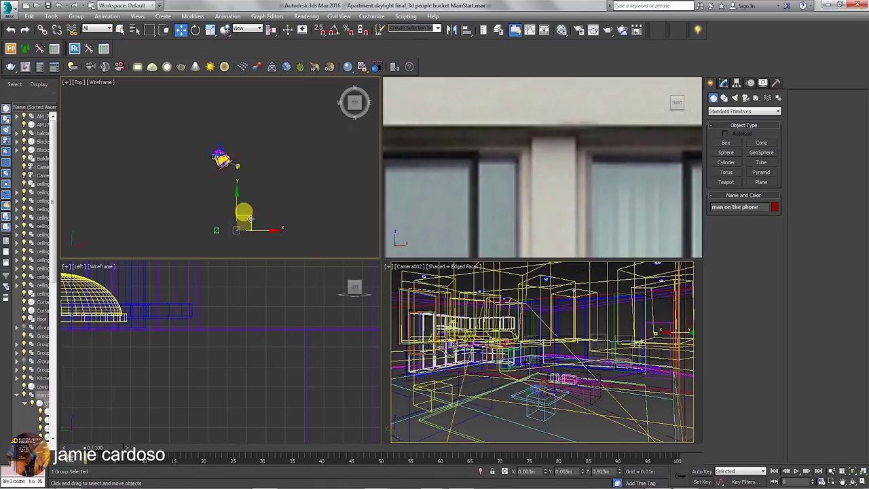
drag(250, 218, 232, 144)
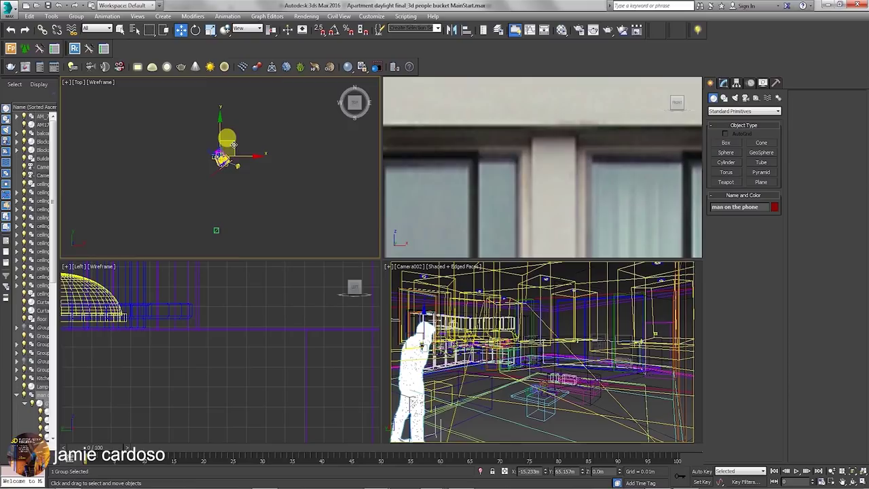
scroll(224, 158, up, 6)
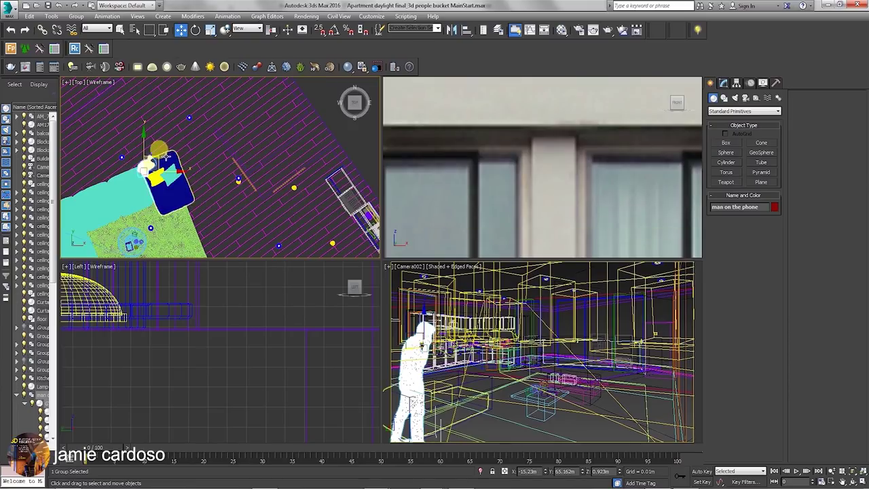
drag(156, 157, 209, 211)
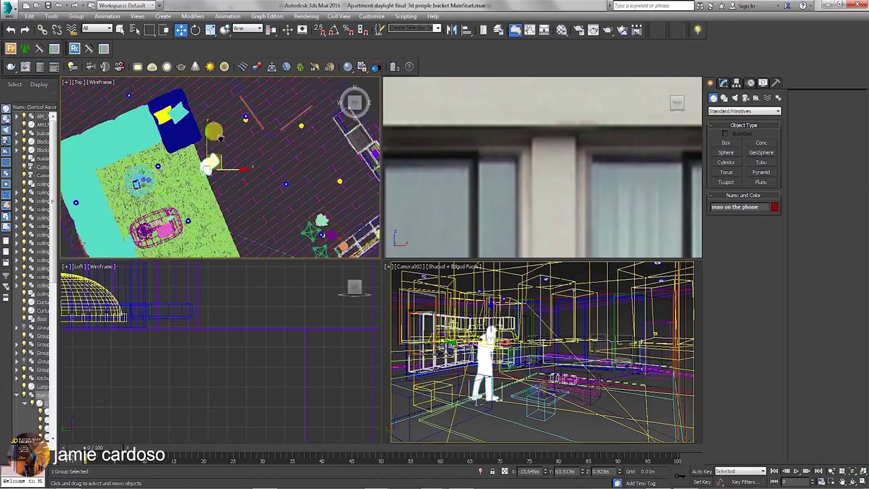
drag(228, 129, 203, 198)
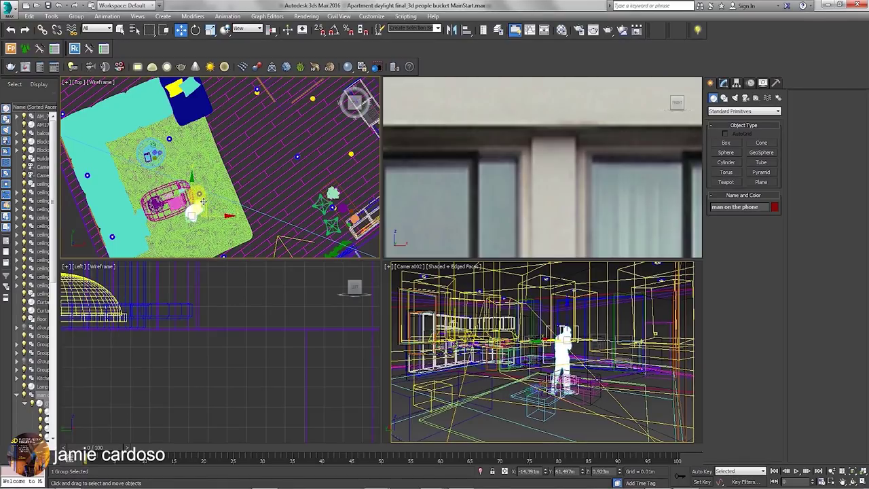
In Front view, set the man on the floor at Z 1.041m and maximize the view
key(f)
scroll(203, 200, down, 3)
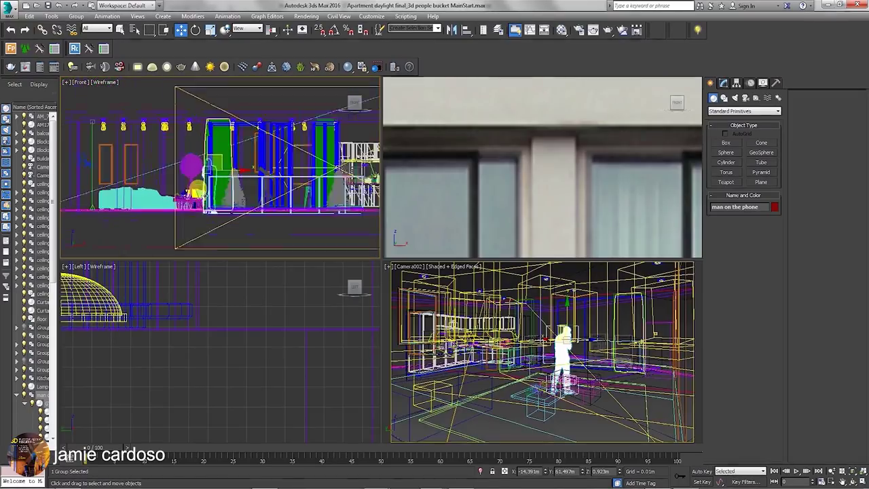
scroll(220, 214, up, 2)
scroll(219, 216, up, 3)
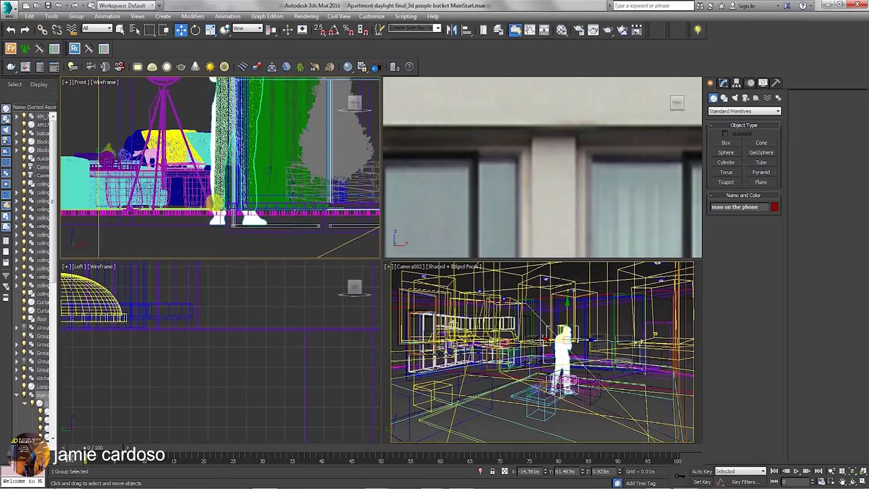
drag(214, 219, 210, 202)
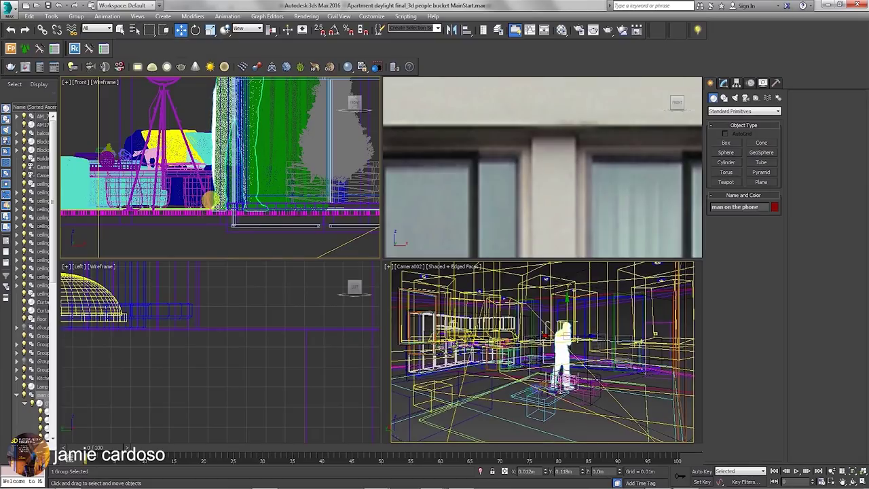
scroll(212, 200, up, 5)
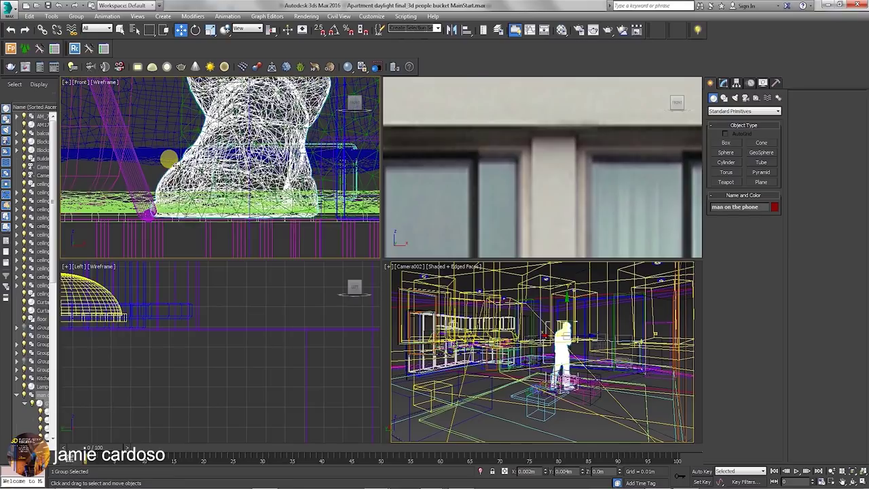
drag(171, 168, 209, 238)
click(209, 237)
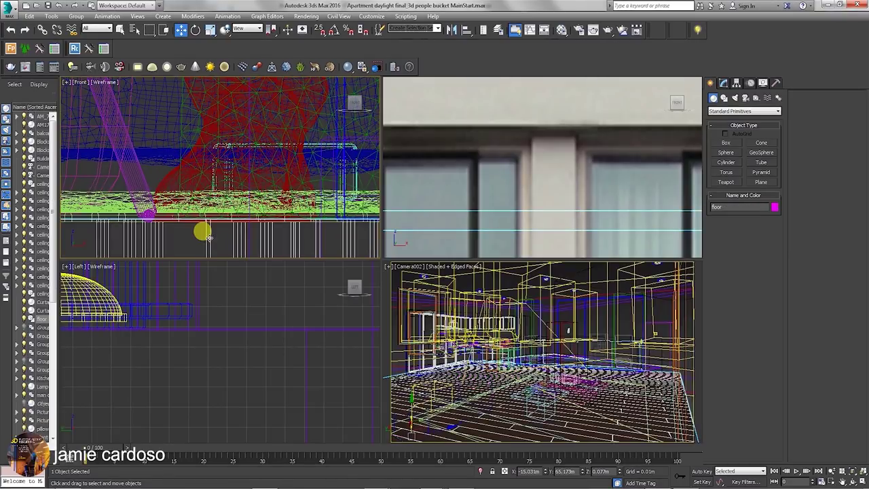
click(160, 175)
scroll(162, 177, down, 4)
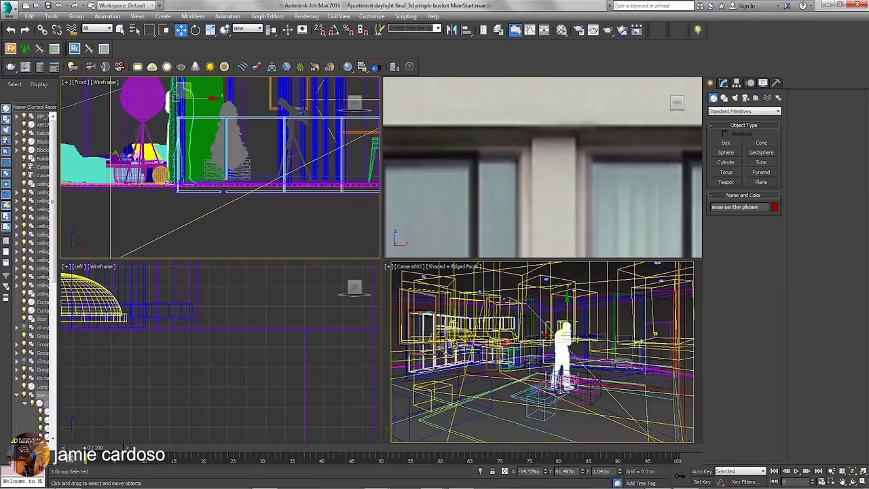
key(alt+w)
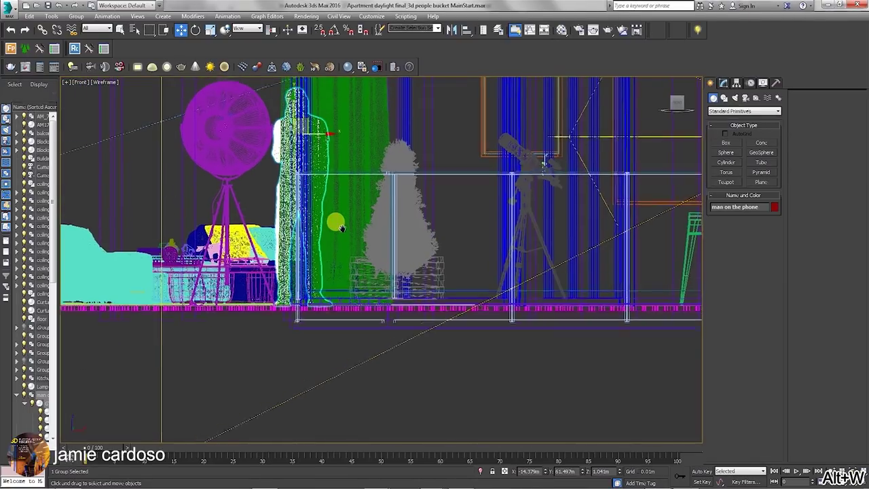
With Affect Pivot Only, move the group's pivot down to his feet at Z 0.118m
click(736, 82)
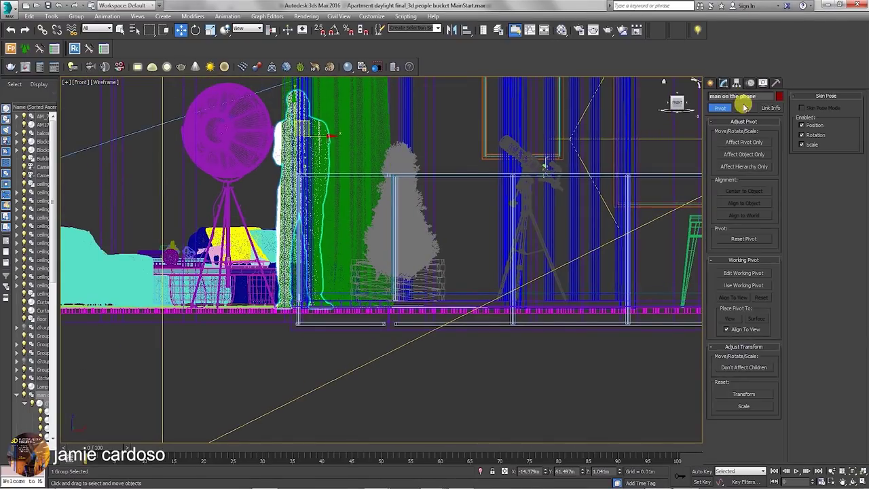
click(745, 143)
drag(296, 165, 307, 279)
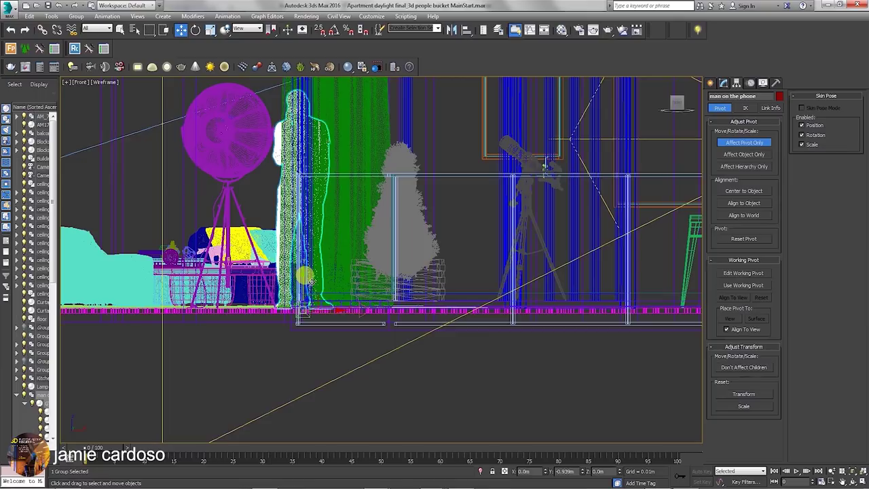
scroll(306, 277, up, 5)
drag(253, 277, 261, 258)
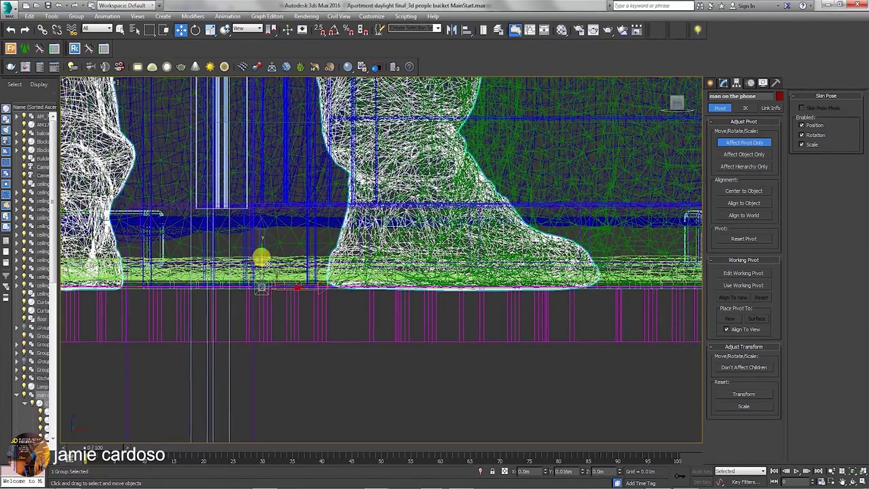
Try the Rotate and Scale tools, then return to the Create panel
click(195, 28)
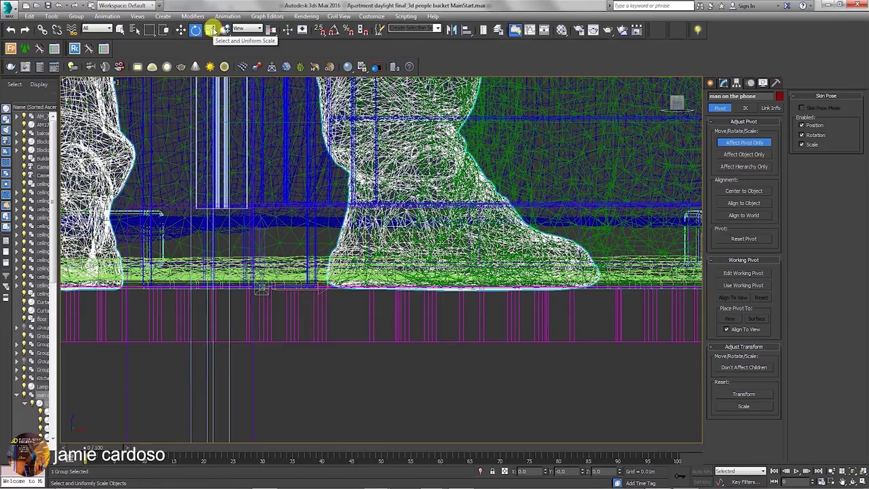
click(180, 29)
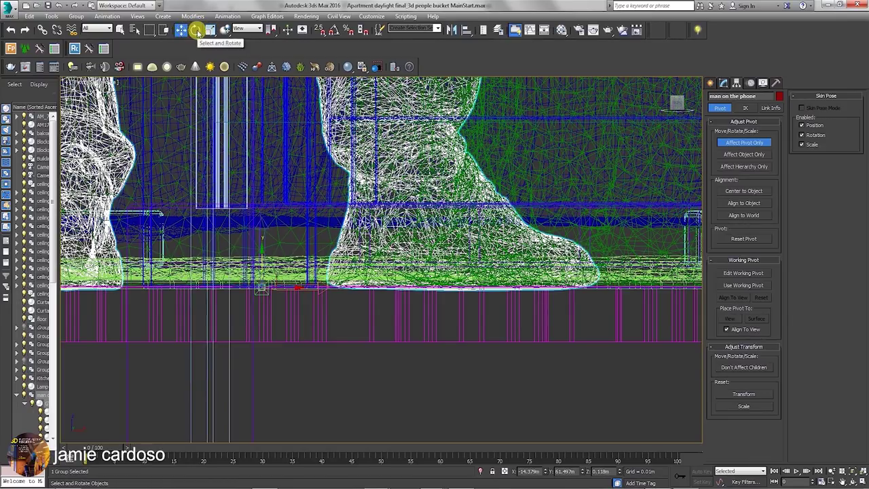
click(210, 30)
click(180, 29)
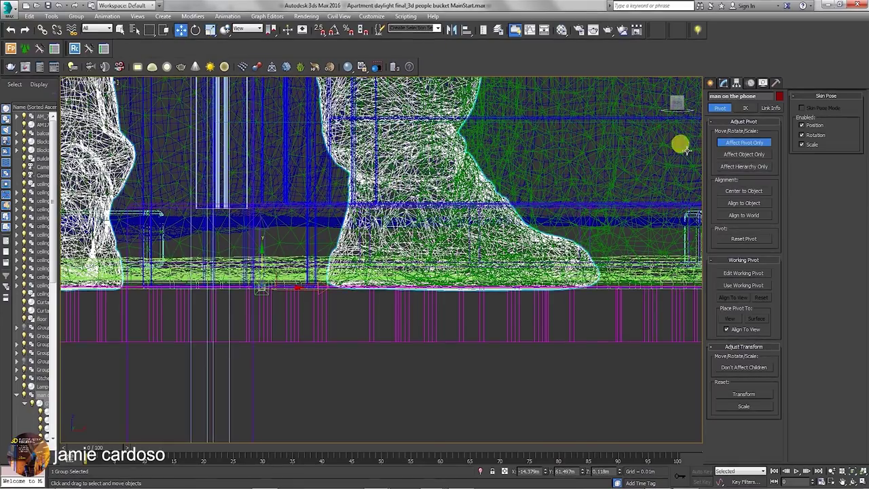
click(211, 31)
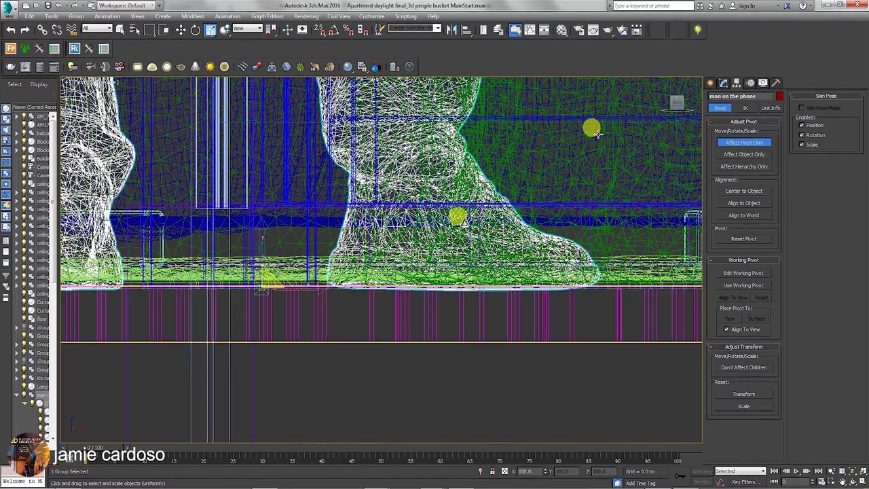
click(710, 83)
scroll(345, 247, down, 5)
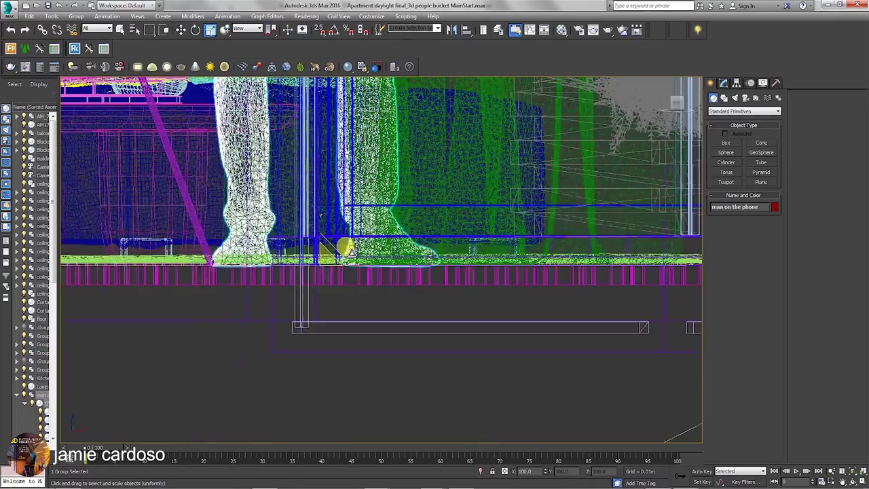
Isolate the man and measure him feet to head with a Tape helper: 1.862m
drag(345, 248, 332, 316)
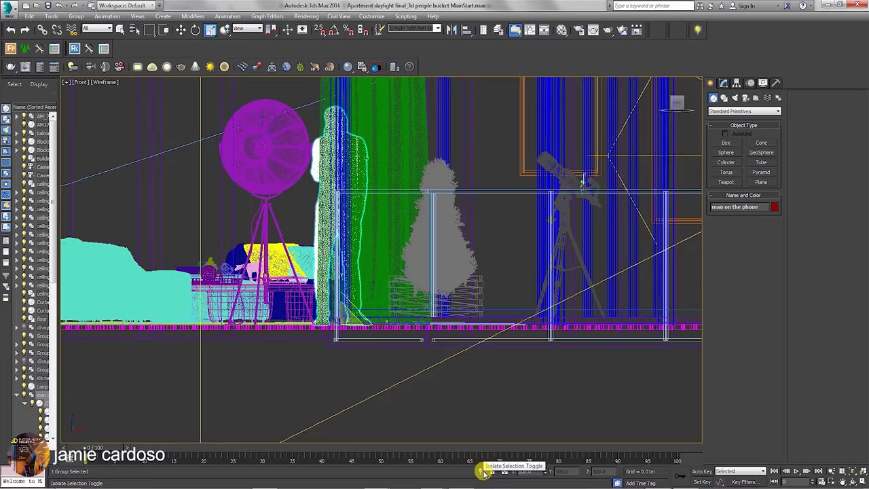
click(482, 471)
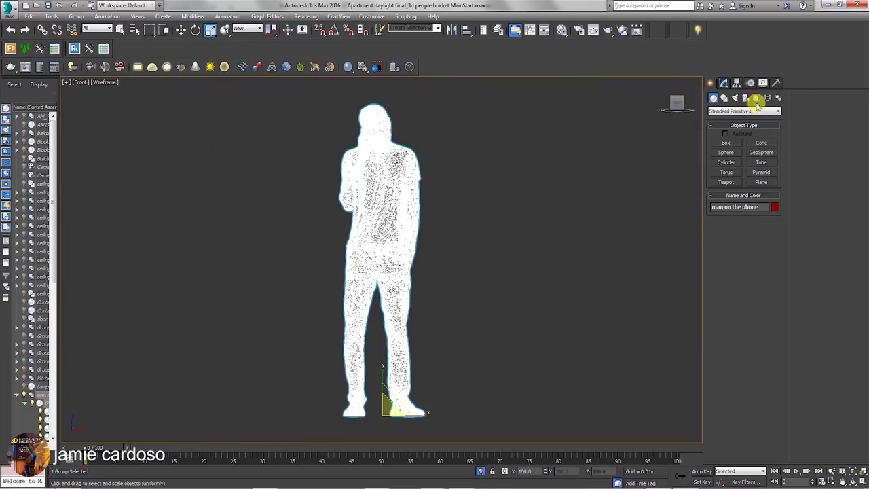
click(756, 98)
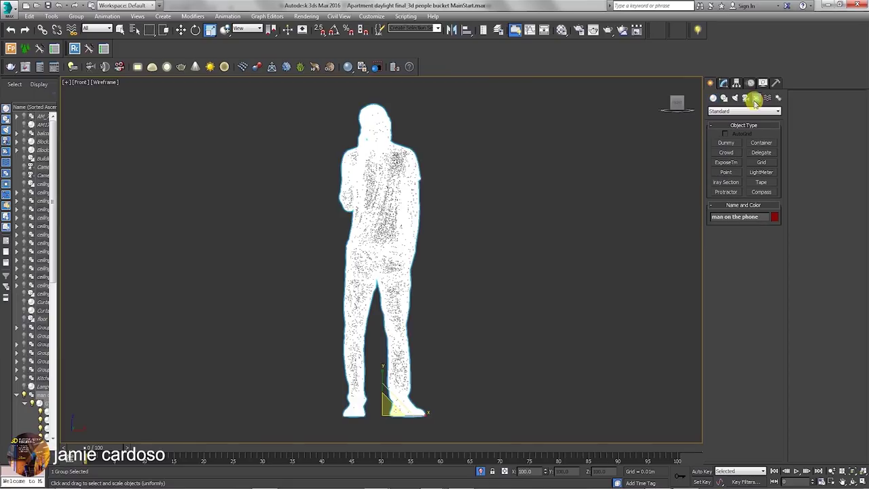
click(760, 182)
drag(413, 413, 397, 104)
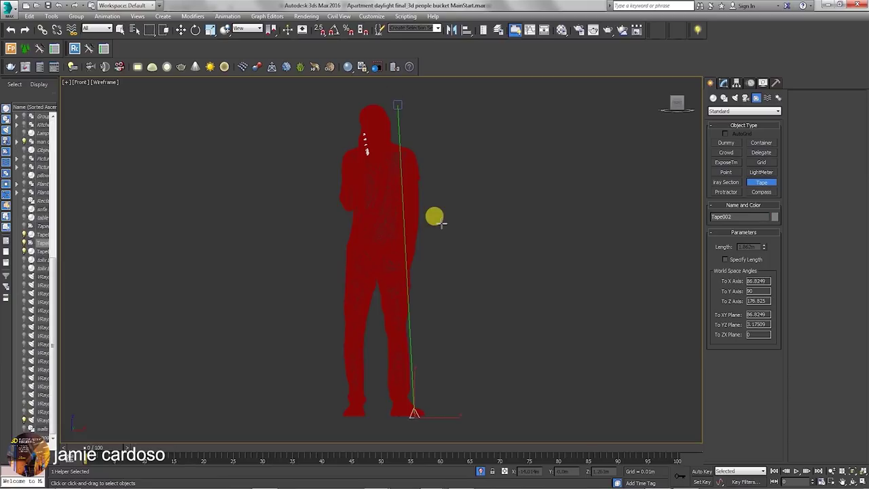
Delete the tape, end isolation and restore the four-viewport layout
key(Delete)
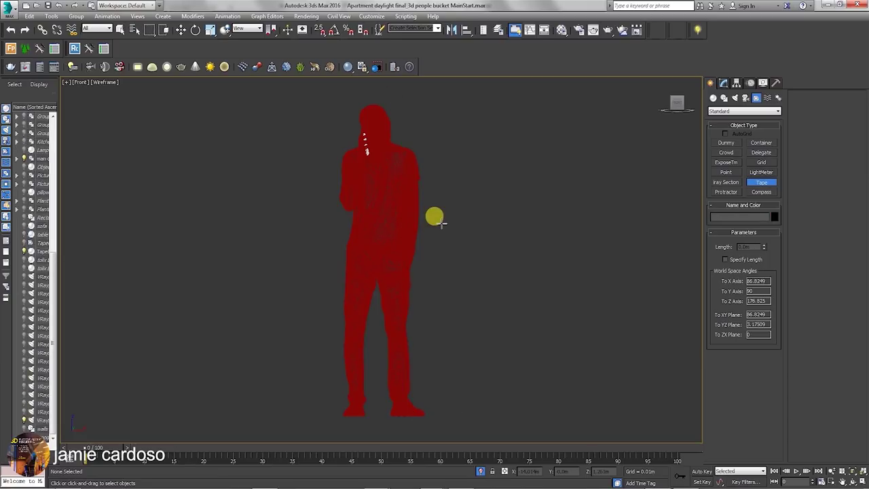
right_click(443, 246)
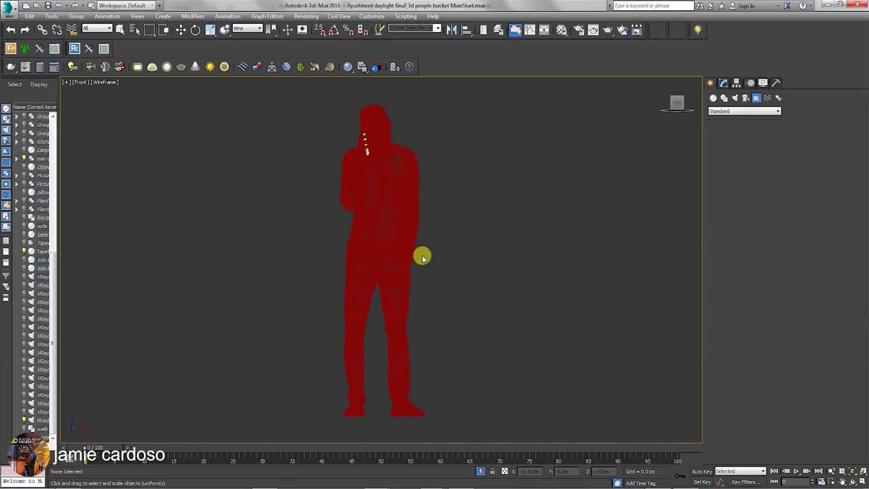
click(361, 228)
click(482, 470)
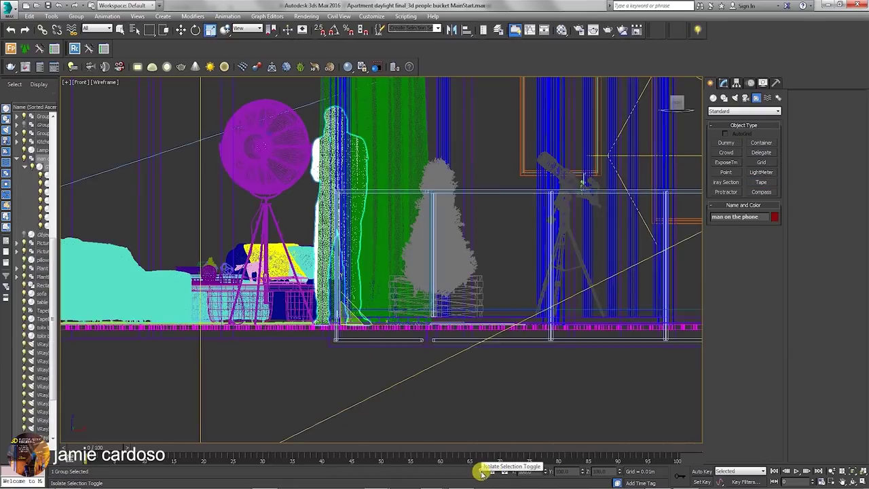
click(859, 480)
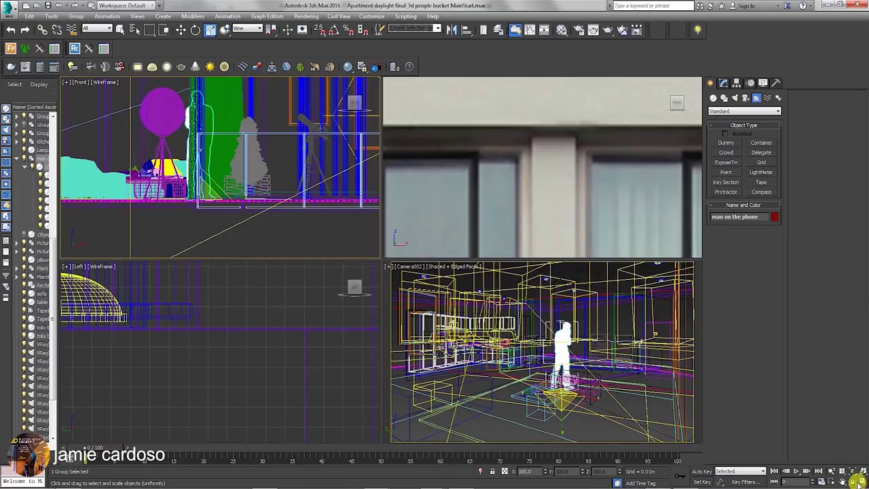
In the camera view, move the man to stand beside the coffee table
click(397, 262)
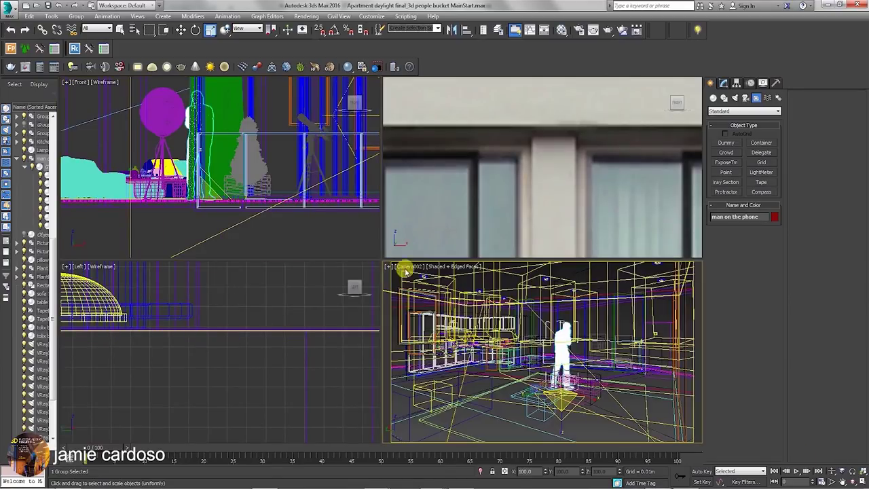
right_click(555, 348)
click(564, 354)
drag(562, 356, 582, 361)
mouse_move(558, 410)
mouse_down()
mouse_move(543, 407)
mouse_move(553, 408)
mouse_up()
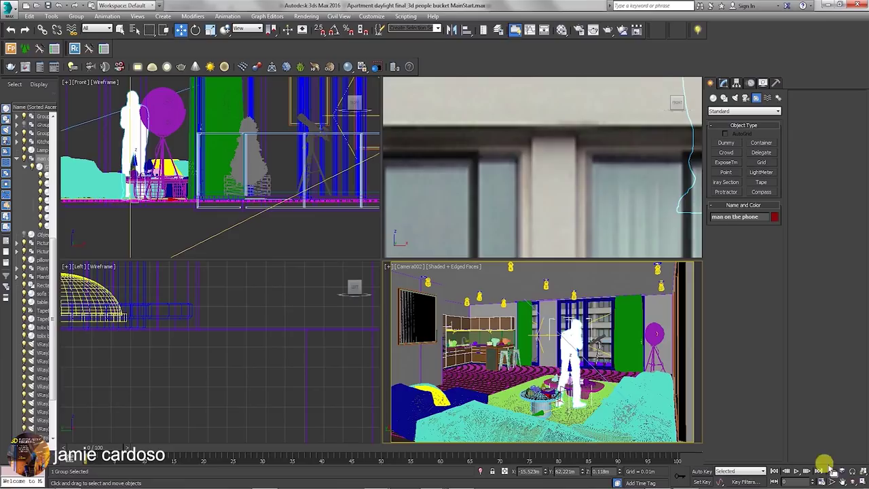
Maximize the camera view and rotate the man to face a new direction
click(861, 480)
right_click(439, 296)
click(468, 310)
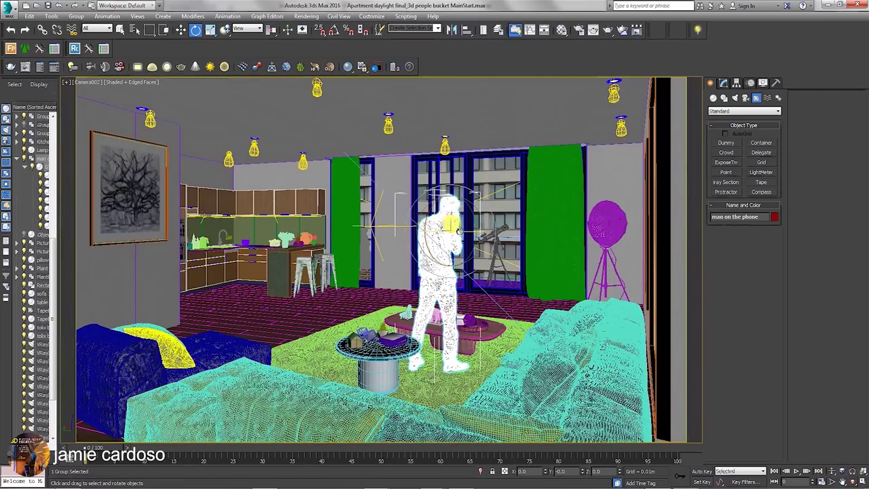
drag(459, 232, 403, 237)
right_click(460, 270)
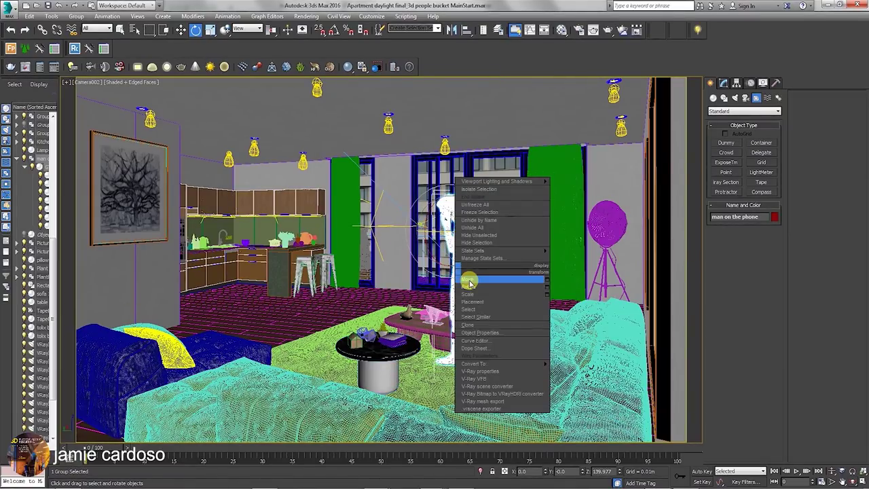
click(469, 279)
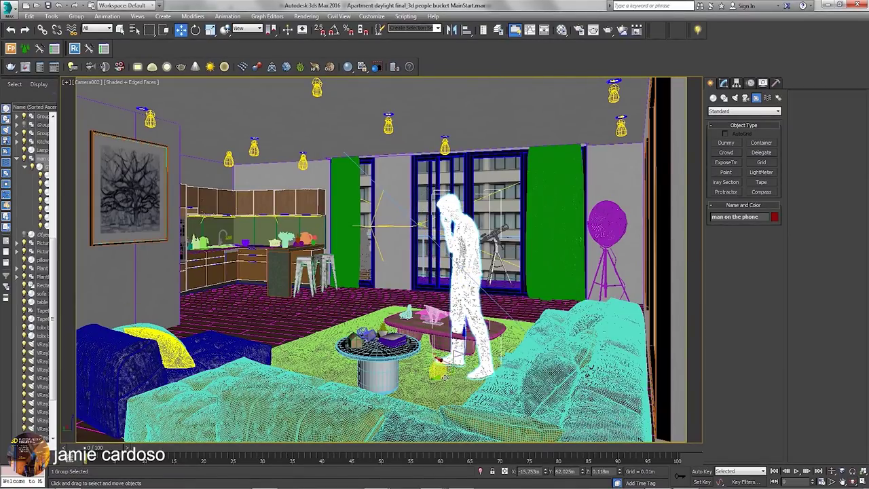
click(510, 269)
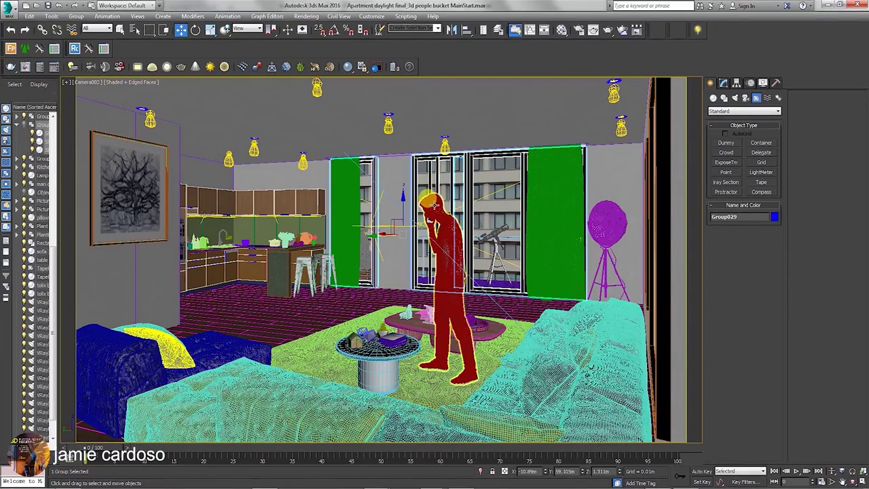
Turn off Edged Faces, isolate the man with the rug and sofa group, and return to four views
click(133, 82)
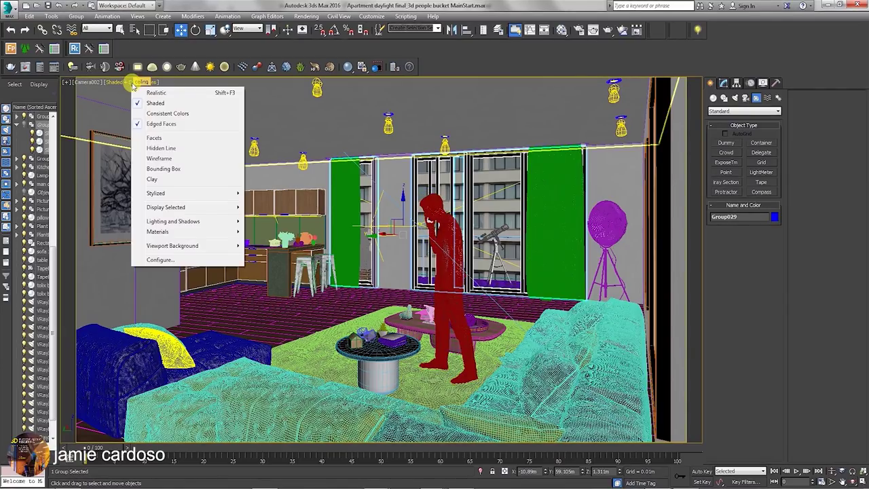
click(161, 125)
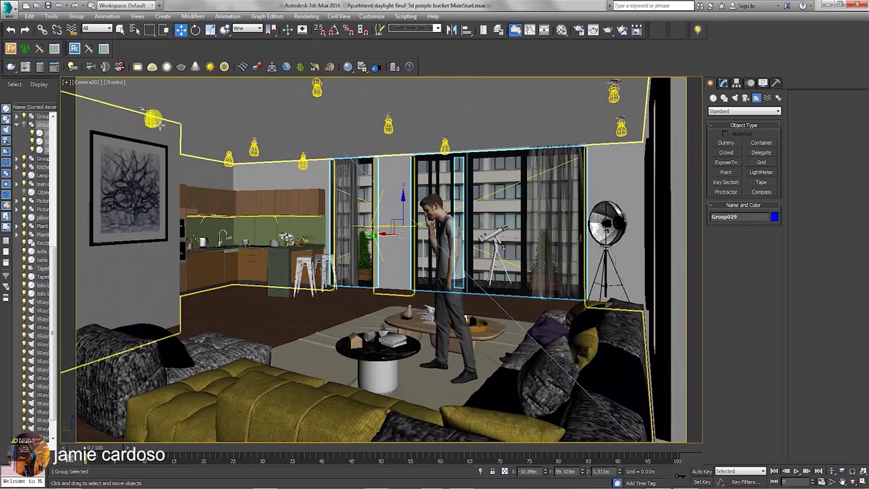
click(440, 224)
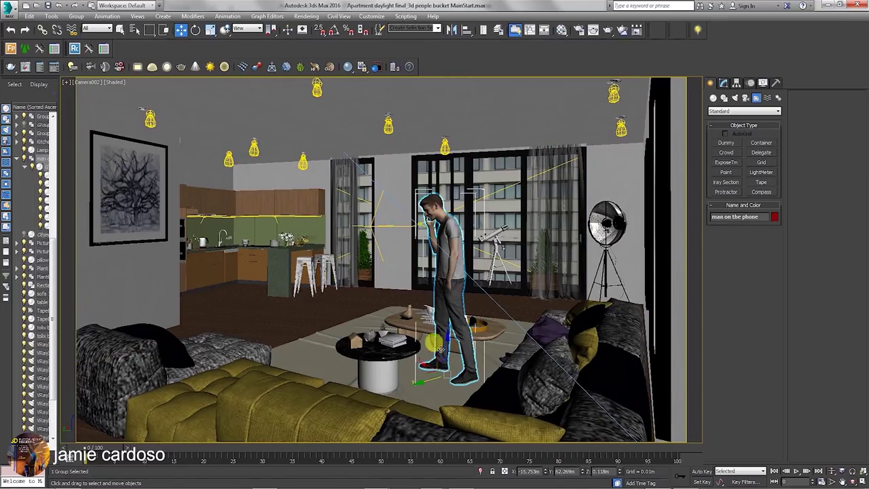
ctrl+click(438, 386)
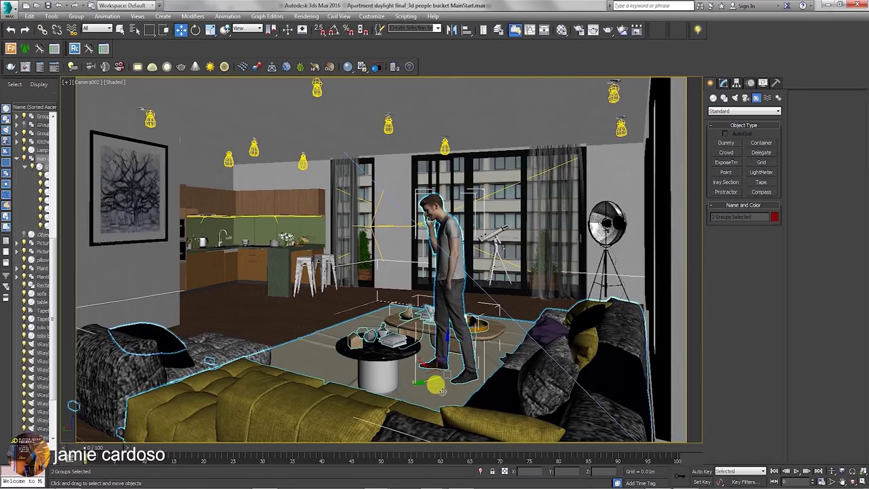
click(485, 470)
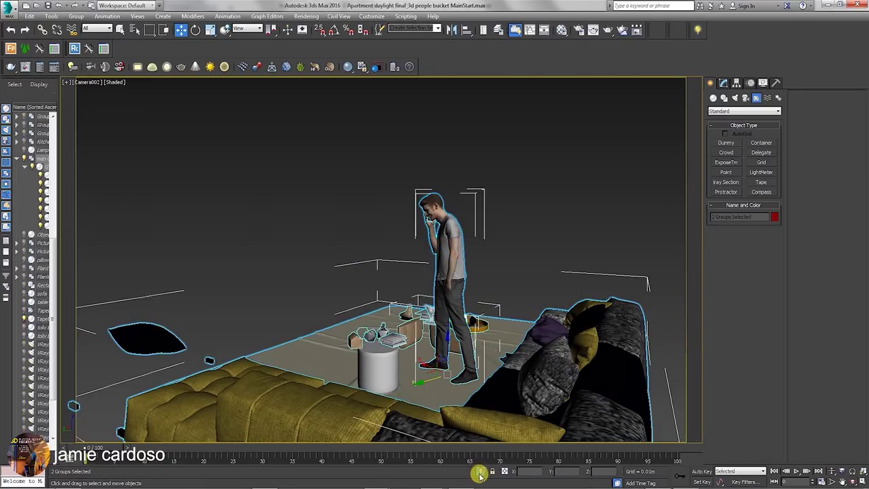
ctrl+click(435, 384)
click(462, 286)
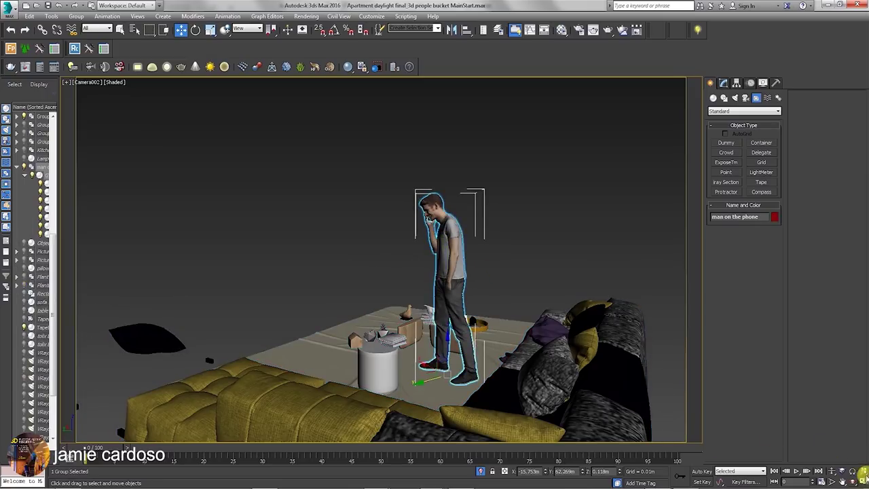
click(862, 479)
scroll(191, 188, down, 3)
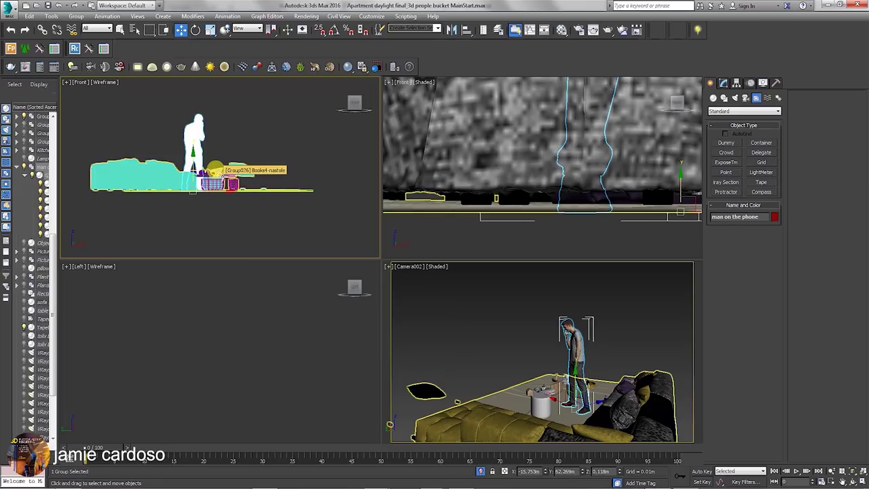
Orbit the top-left viewport in Shaded mode to look closely at the man's feet on the rug
key(ctrl+r)
drag(212, 156, 135, 96)
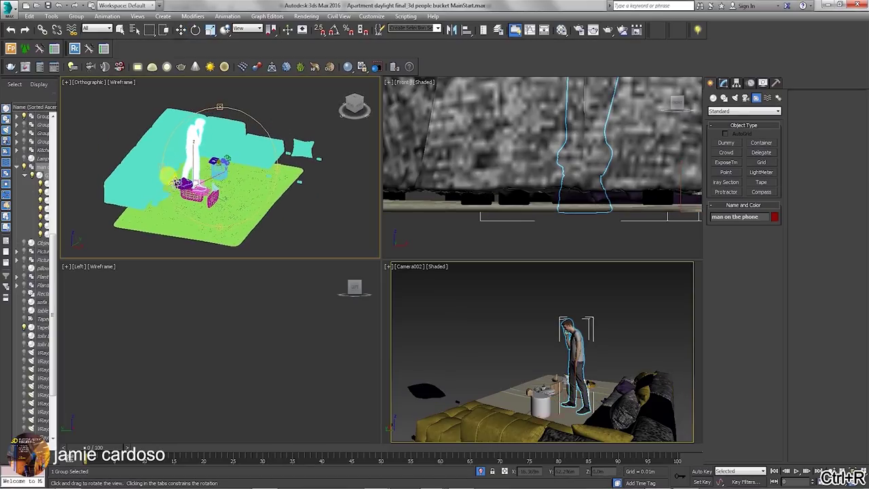
key(w)
click(124, 83)
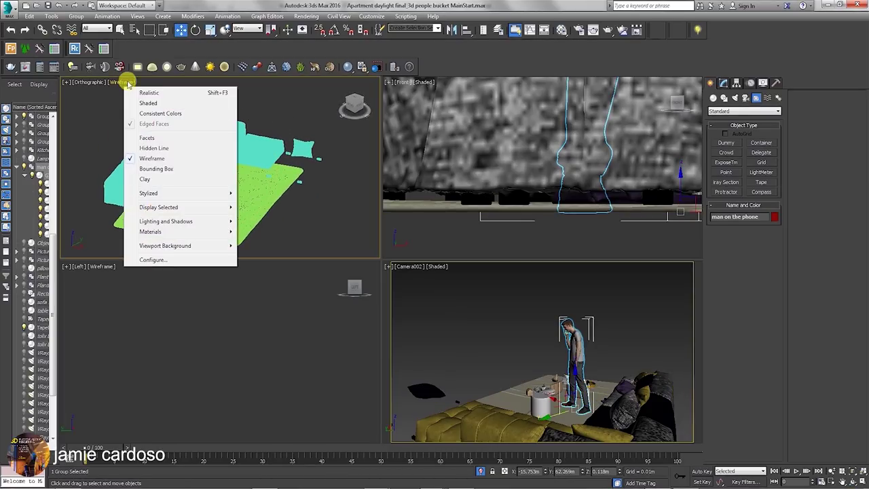
click(149, 103)
scroll(192, 177, up, 5)
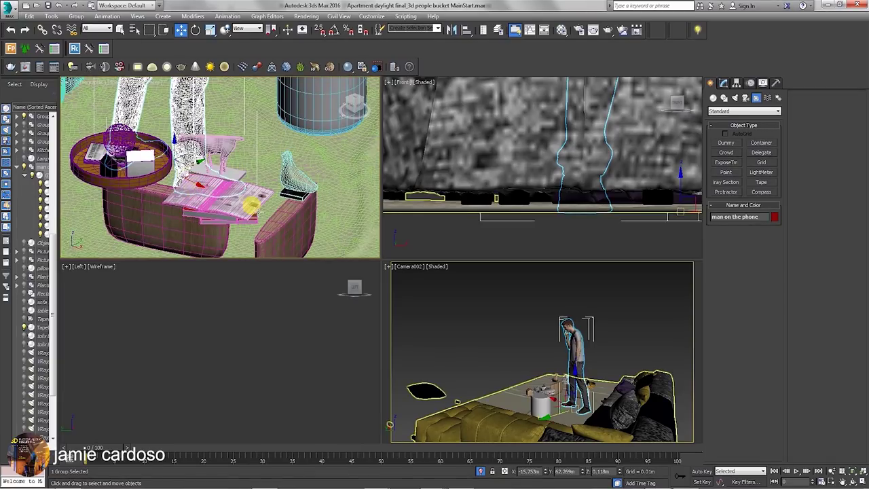
key(ctrl+r)
drag(251, 204, 68, 170)
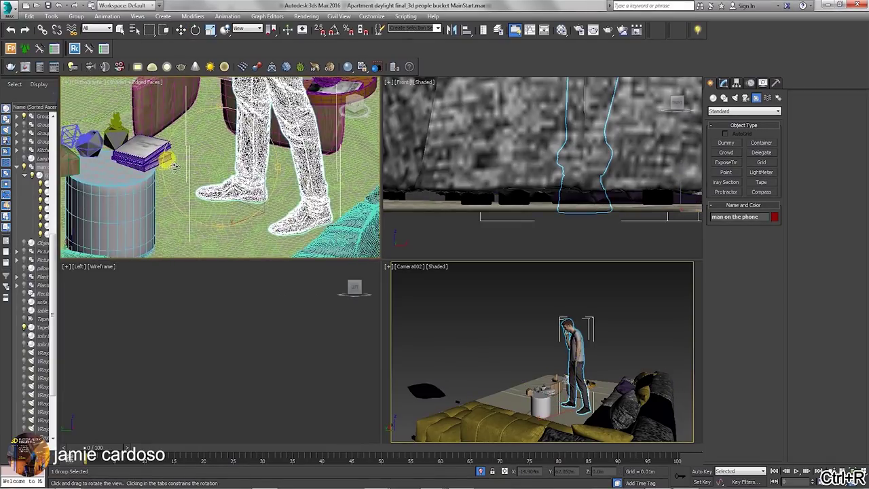
key(w)
scroll(224, 190, up, 4)
scroll(224, 184, up, 6)
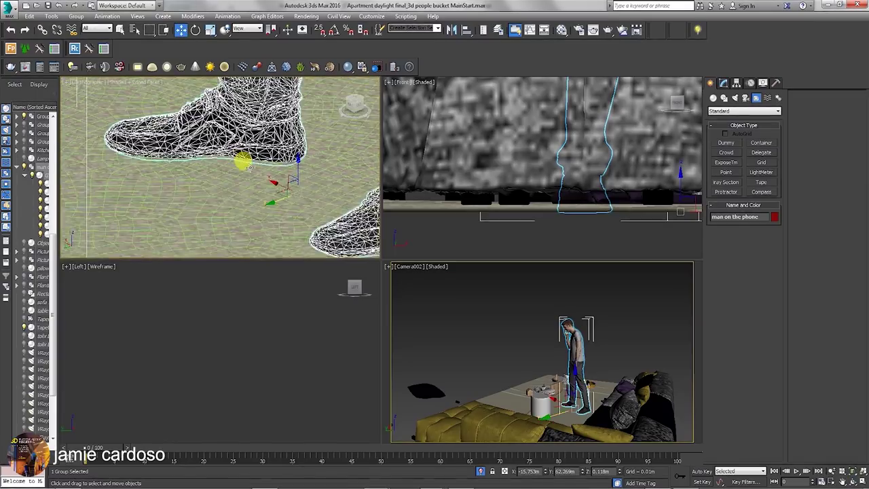
Raise the man slightly so his shoes rest on the rug surface
drag(316, 172, 304, 167)
scroll(295, 167, down, 4)
scroll(275, 134, up, 5)
scroll(275, 134, down, 2)
scroll(238, 128, up, 2)
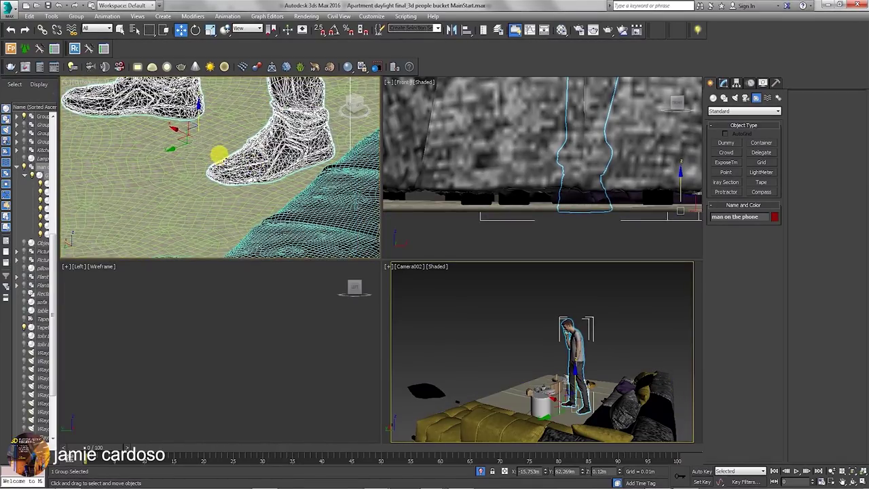
Return the top-left viewport to Top Wireframe, clear the selection and activate the camera view
key(t)
scroll(223, 142, down, 3)
click(115, 84)
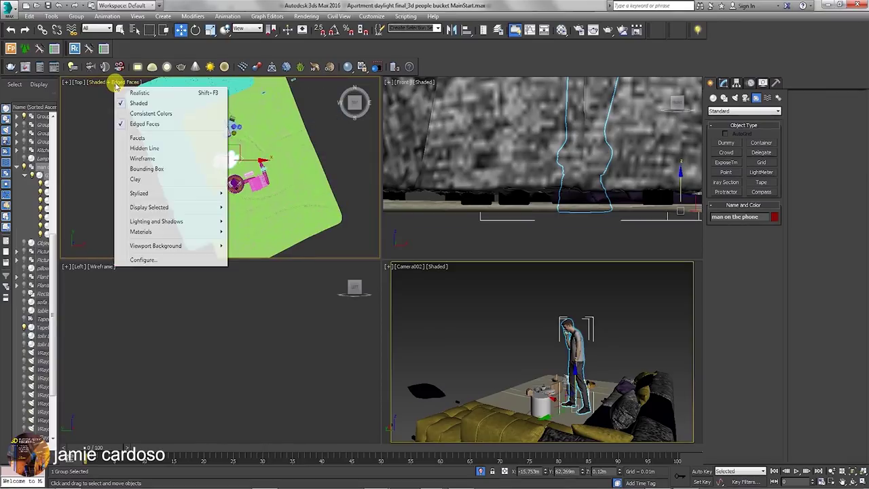
click(144, 159)
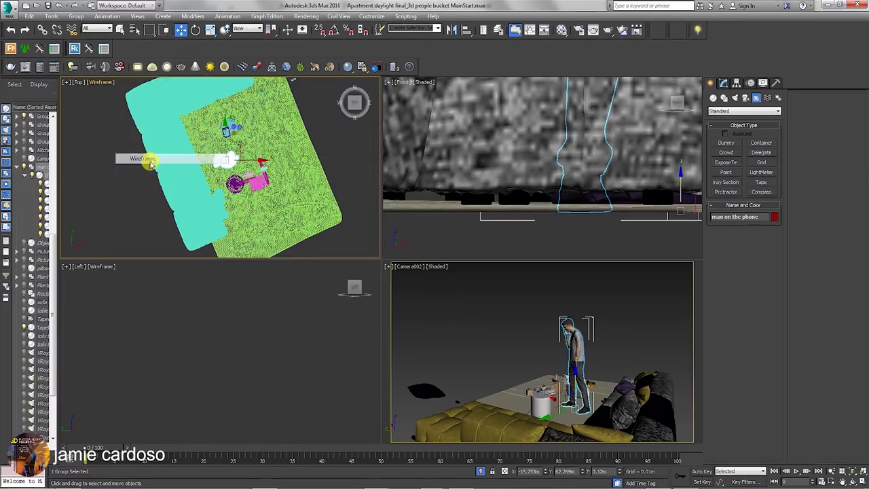
click(301, 136)
click(407, 268)
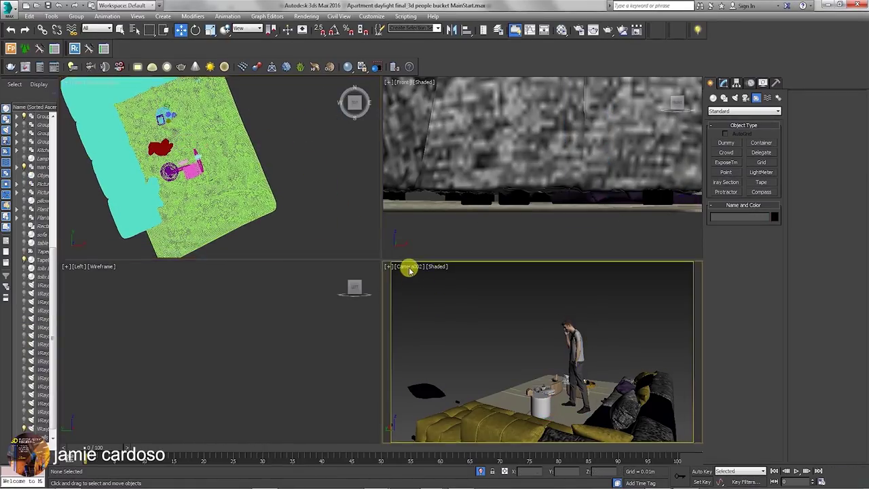
In a maximized Camera002, nudge the man back on Y, end isolation, and start a new Merge
click(859, 480)
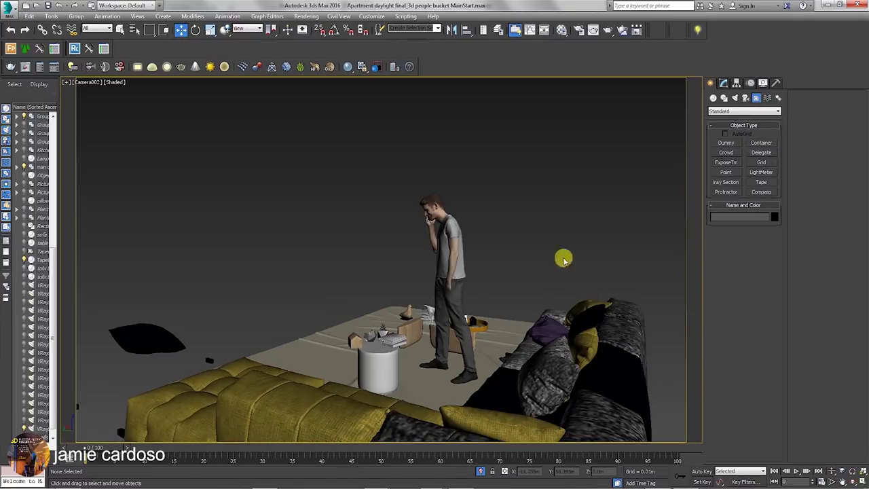
click(450, 241)
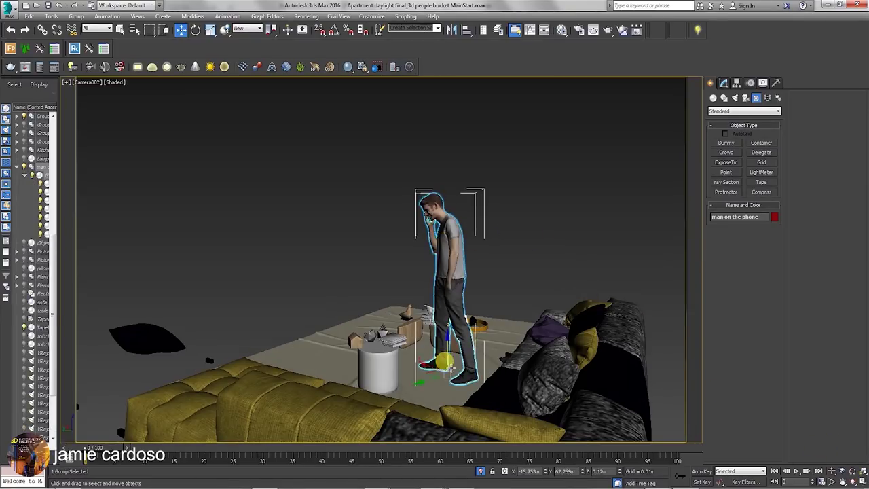
drag(423, 375, 425, 368)
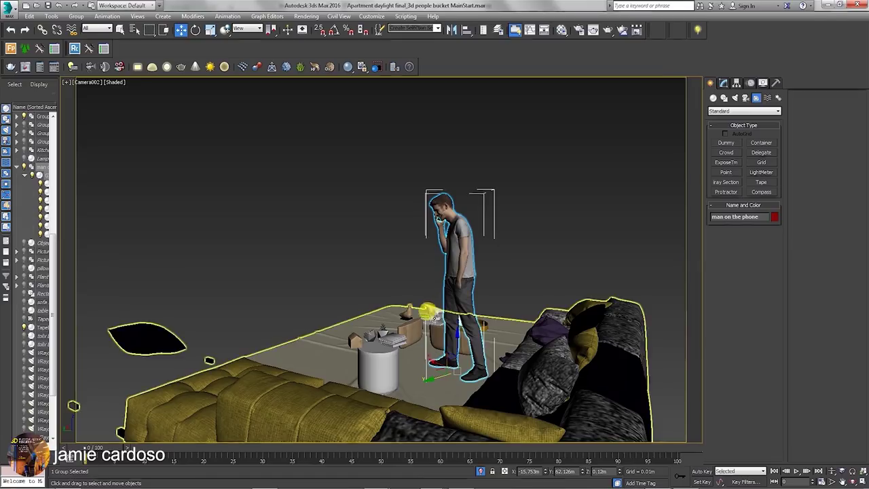
click(479, 473)
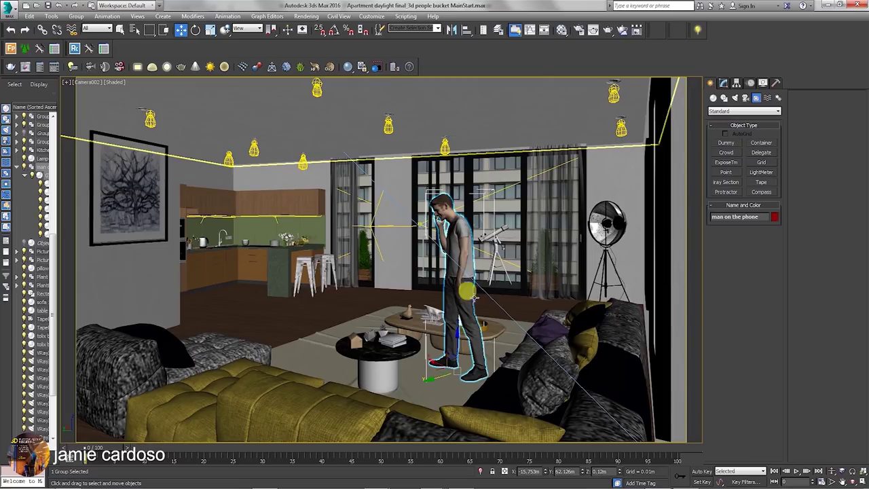
click(10, 7)
Merge all objects from the seated woman's Falloff model file into the scene
click(156, 72)
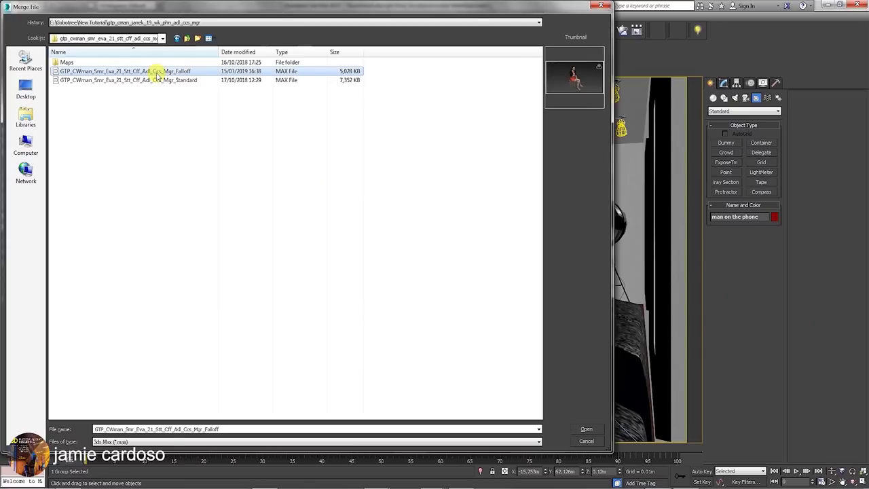
click(588, 431)
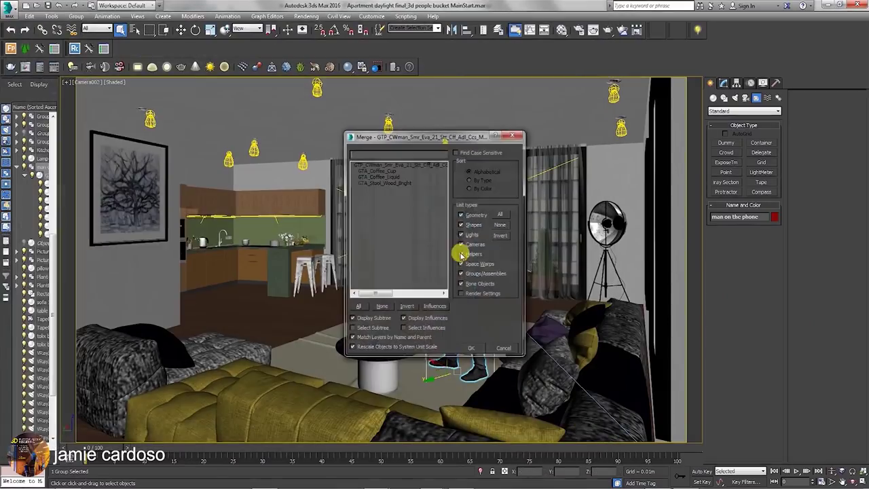
click(357, 308)
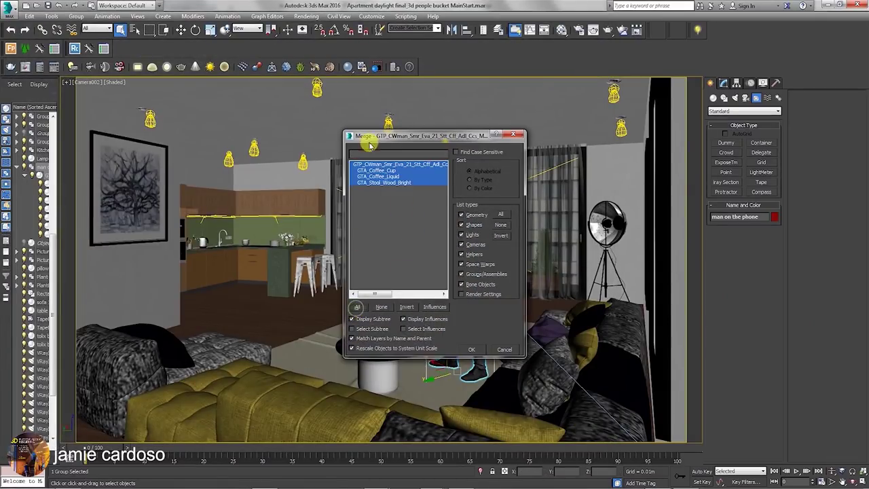
click(469, 349)
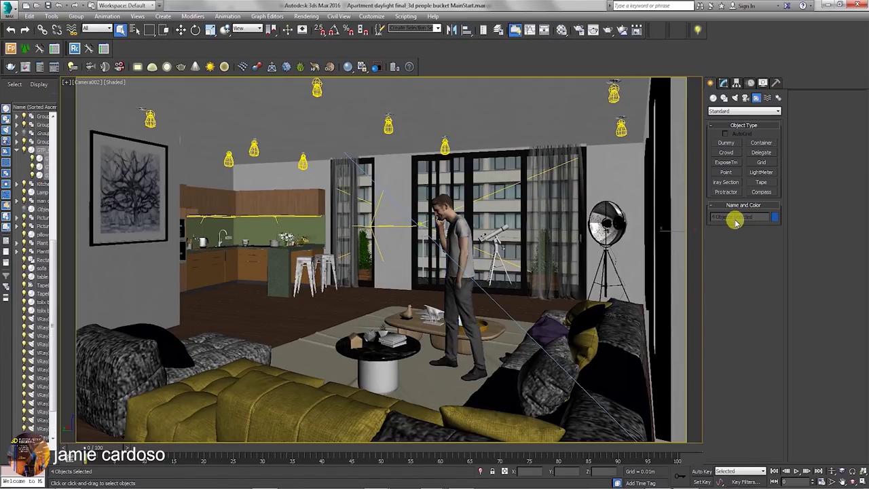
Group the merged objects as 'woman sitting'
click(77, 17)
click(82, 28)
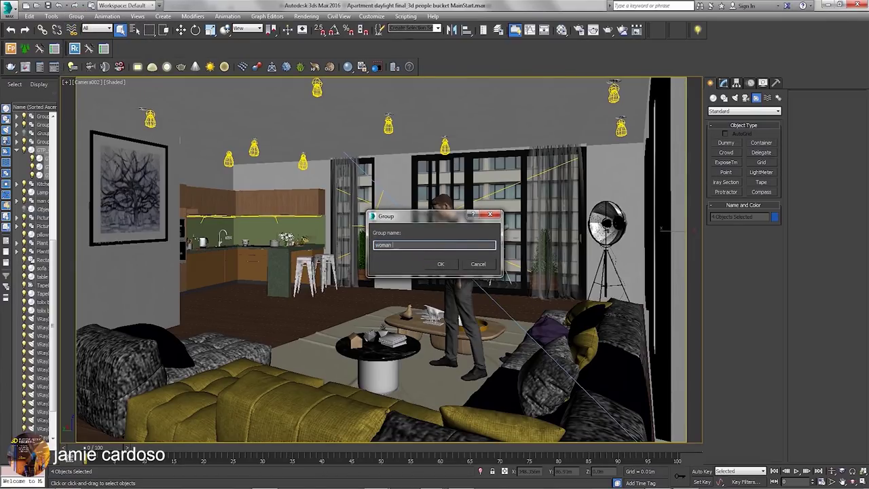
key(Return)
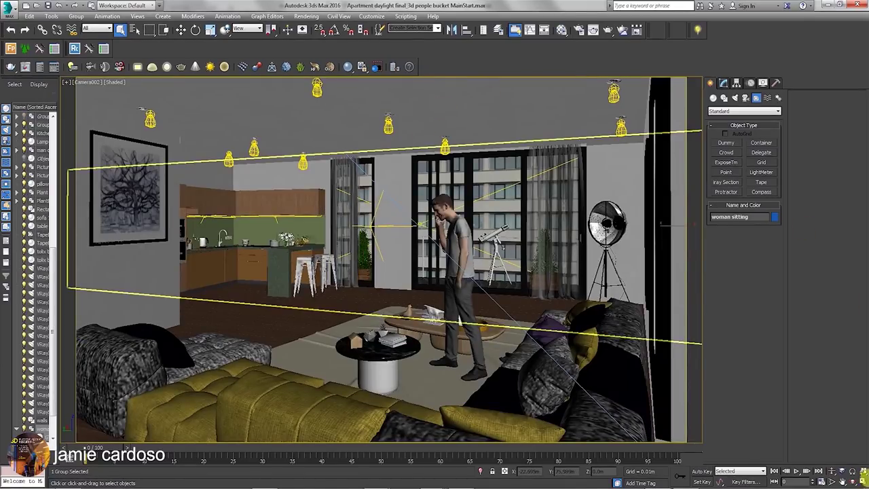
Move the woman sitting group into the room in the four-viewport layout
click(860, 472)
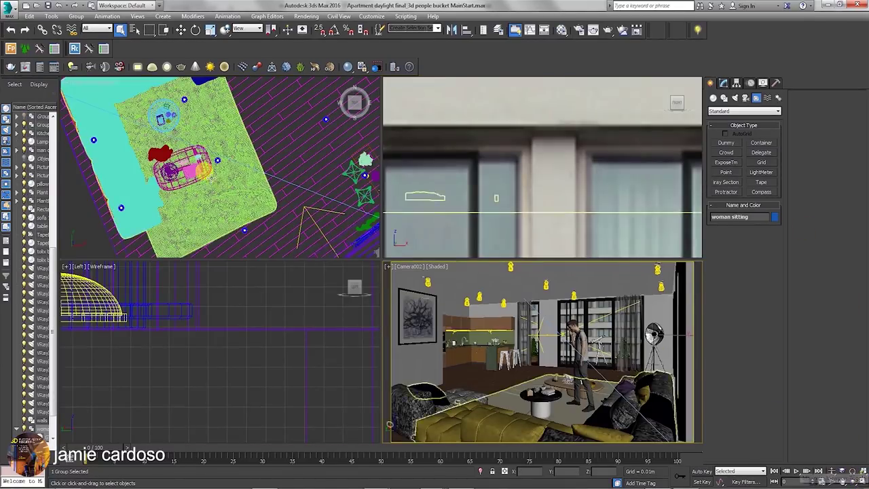
scroll(224, 164, down, 5)
scroll(229, 182, up, 5)
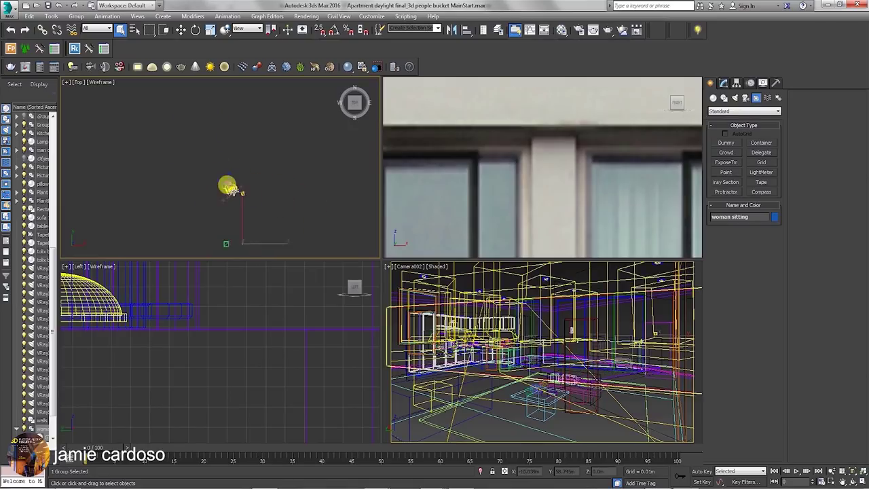
right_click(233, 194)
click(244, 201)
drag(252, 221, 244, 177)
Place her beside the left sofa in the maximized Camera view, then delete the group
scroll(233, 214, up, 3)
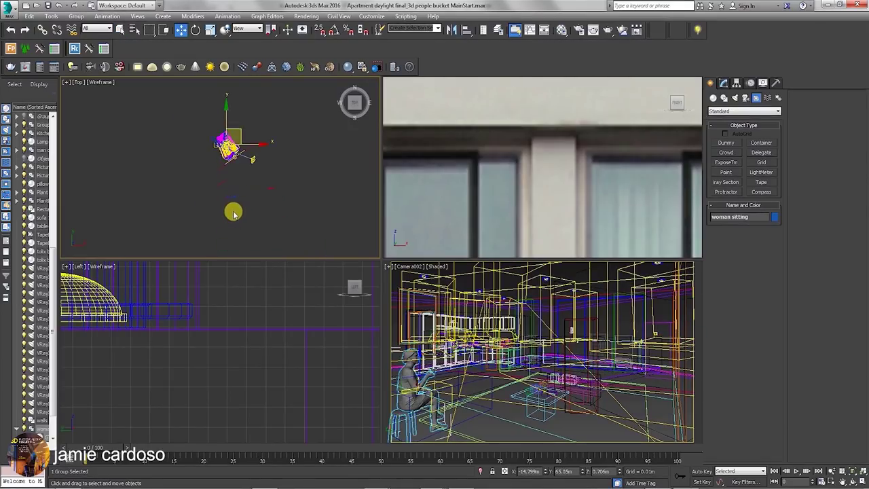
right_click(400, 299)
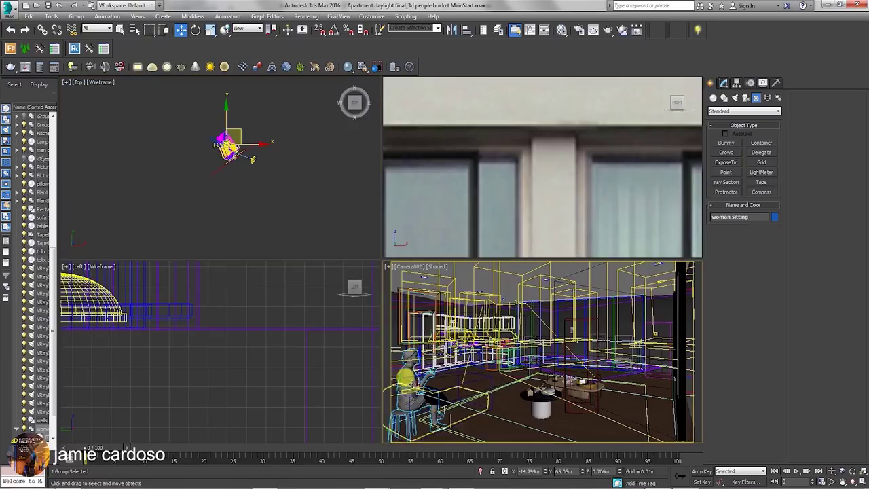
click(861, 481)
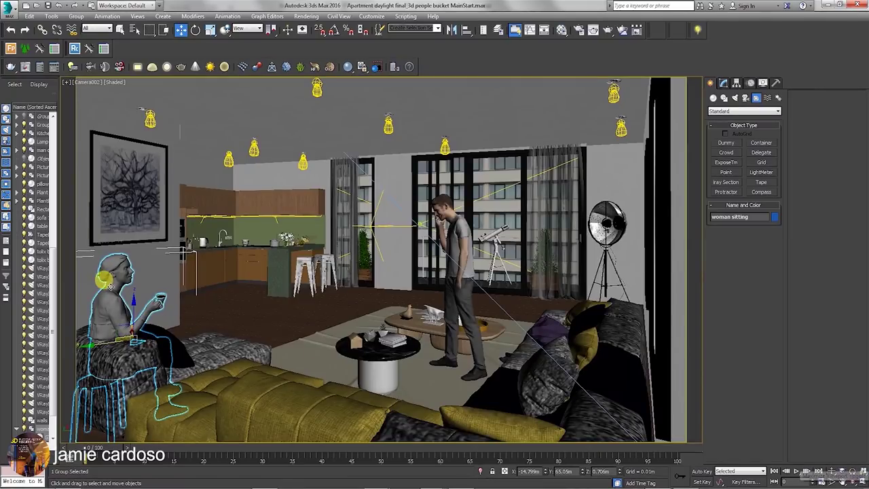
drag(90, 337, 194, 319)
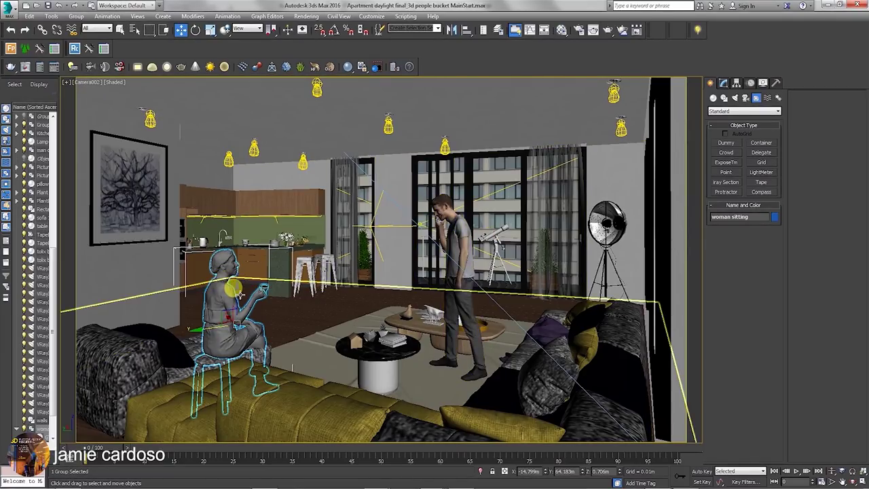
key(Delete)
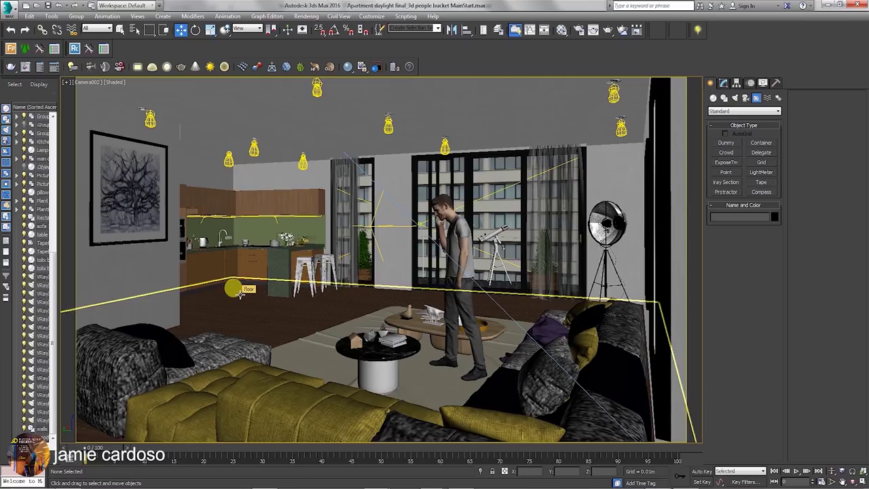
In the other 3ds Max window, open the seated woman's Falloff .max file
mouse_move(358, 475)
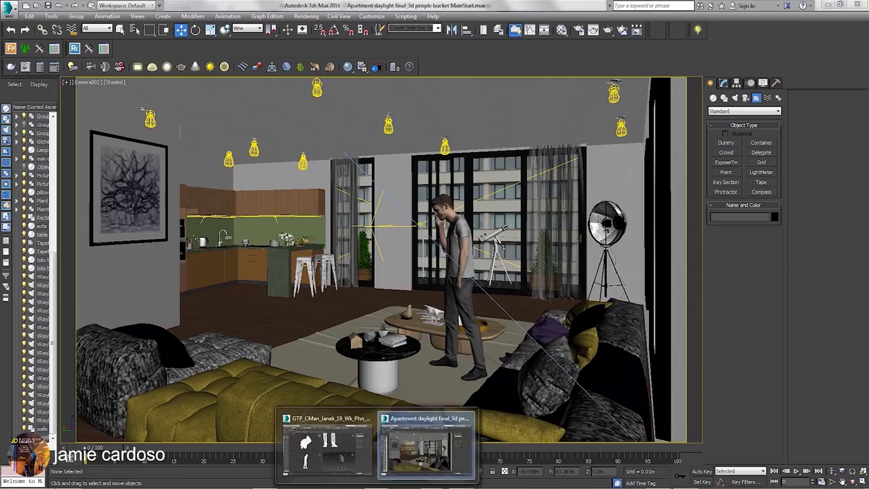
click(320, 454)
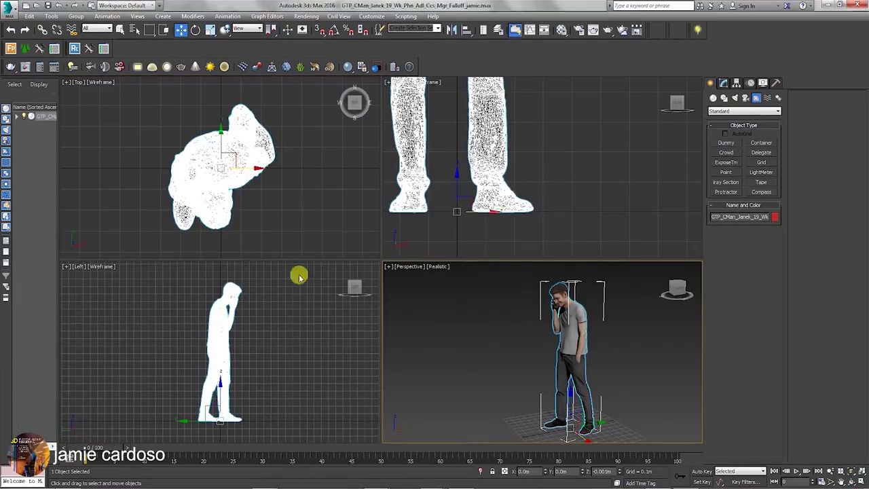
click(8, 10)
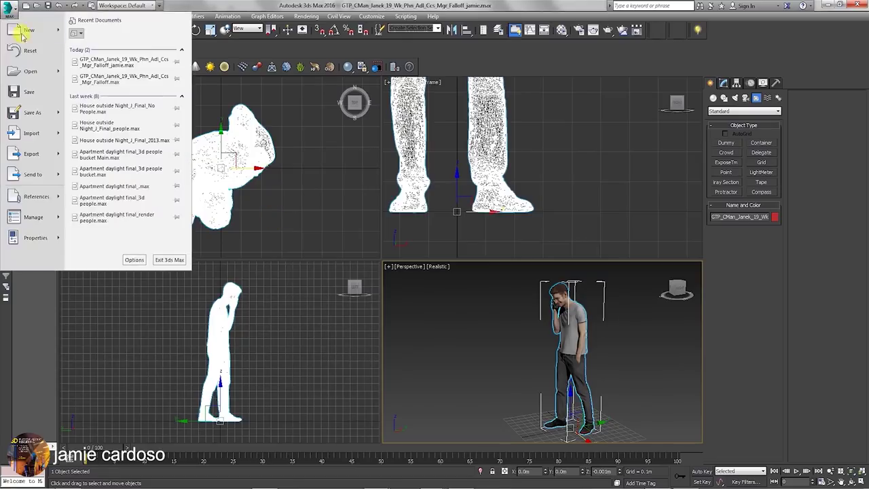
click(15, 70)
click(159, 71)
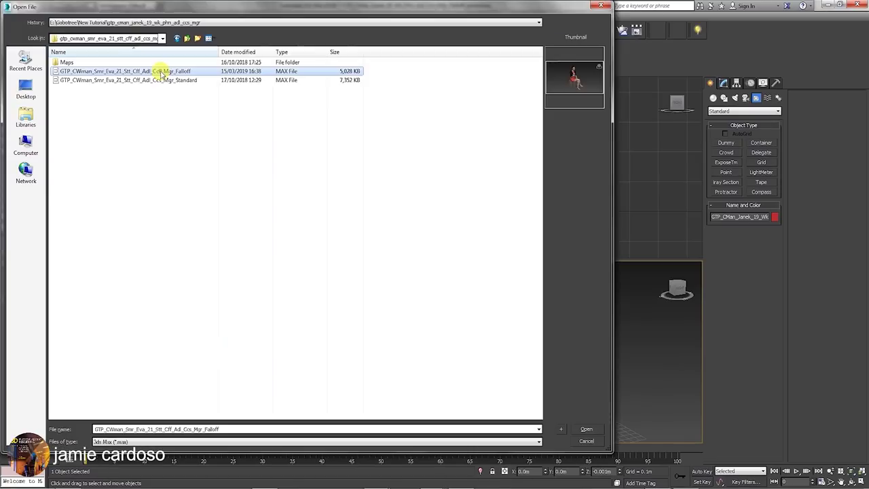
click(597, 430)
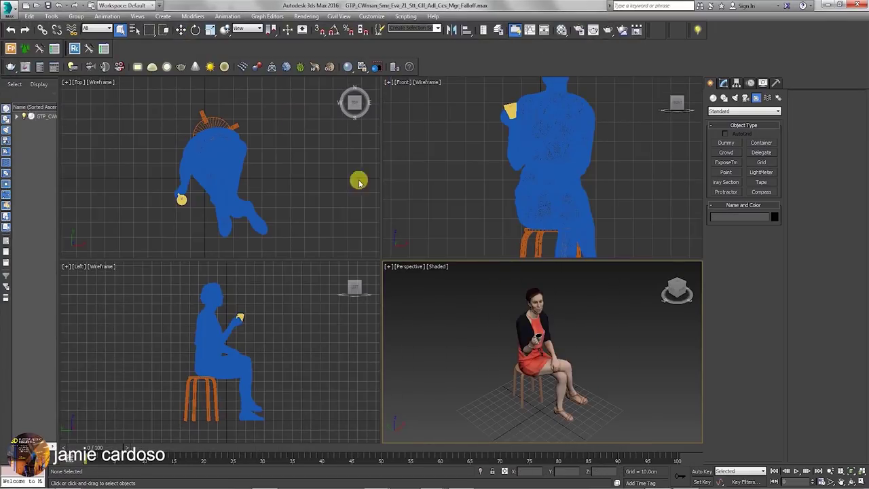
Select the seated woman model and bring up Asset Tracking from References
click(535, 305)
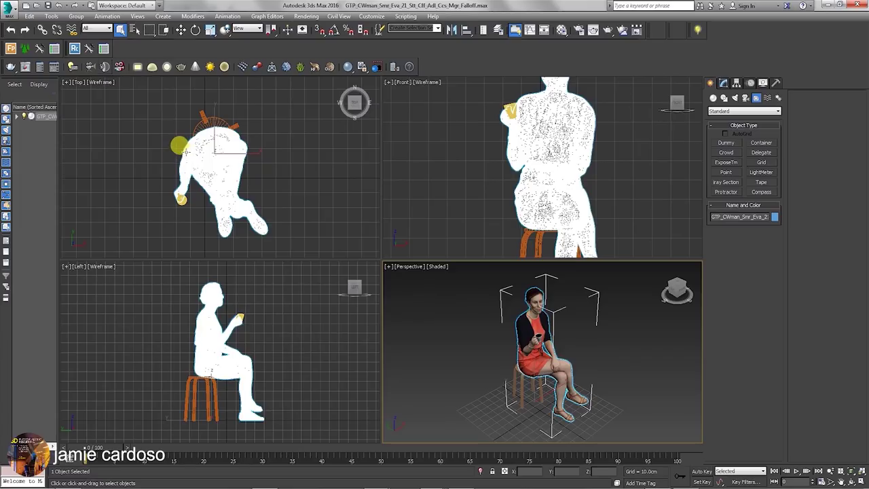
click(8, 6)
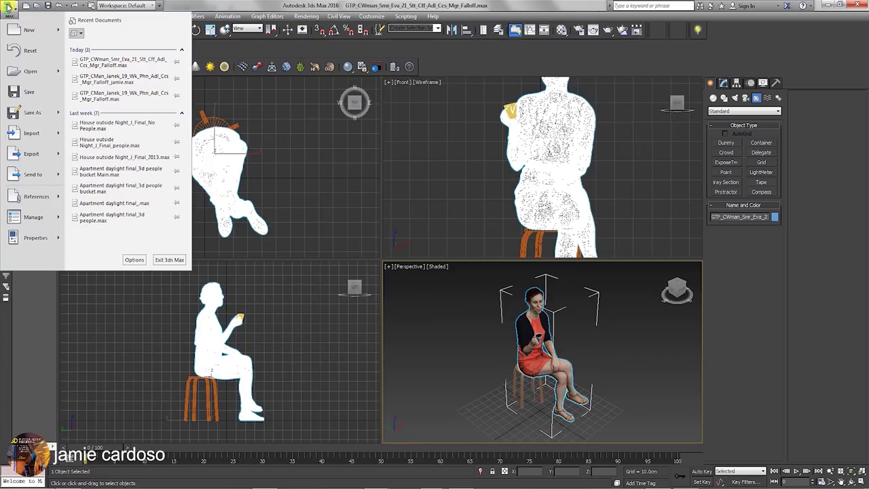
mouse_move(49, 192)
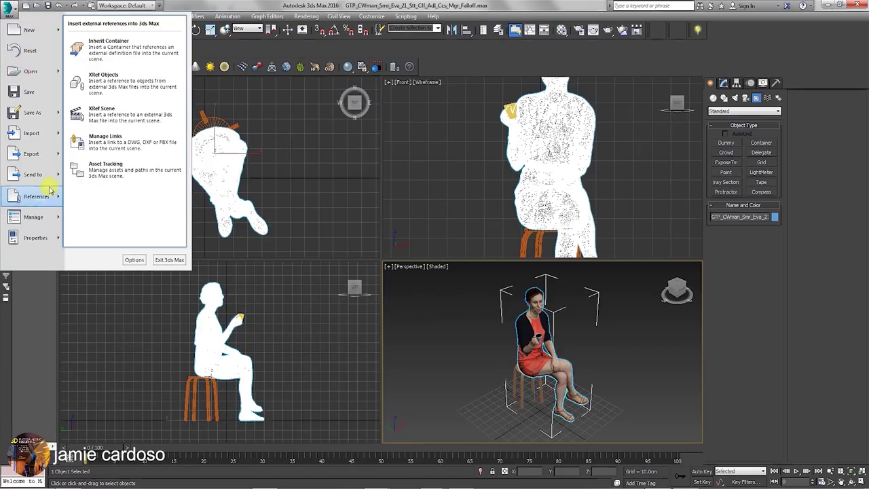
click(109, 166)
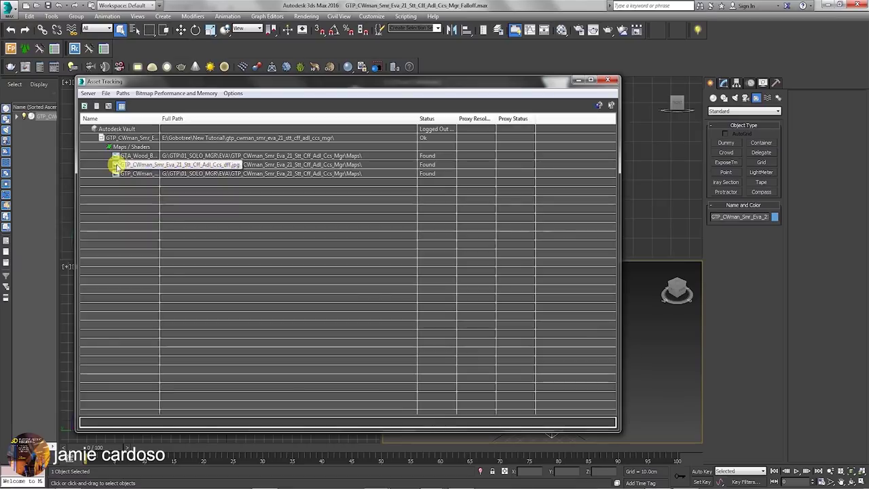
Review the map entries in Asset Tracking, settling on the GTA_Wood_Bright map
click(429, 159)
key(Down)
key(Down)
key(Up)
click(433, 155)
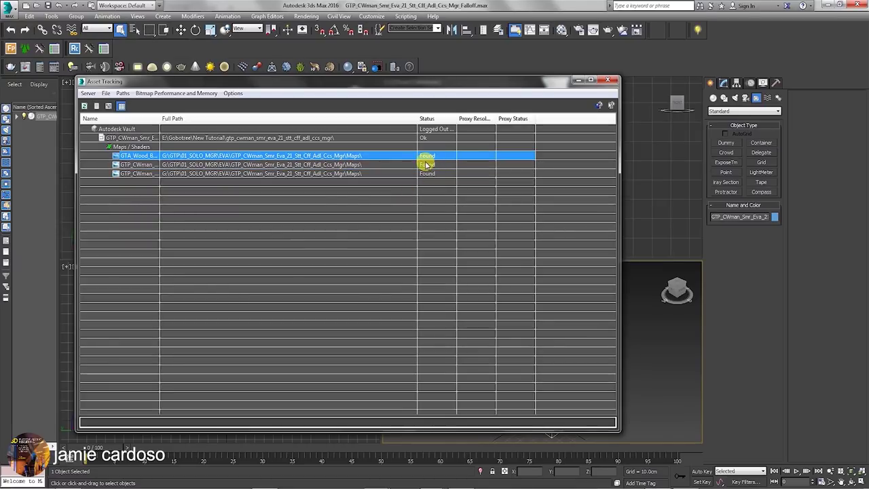
click(265, 139)
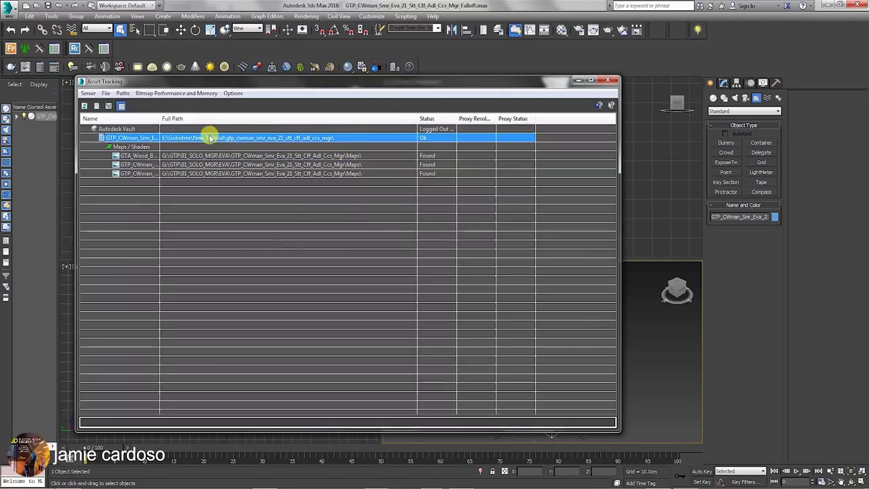
click(339, 166)
click(343, 172)
click(310, 156)
Repoint the GTA_Wood_Bright map to the tutorial's local Maps folder
right_click(297, 156)
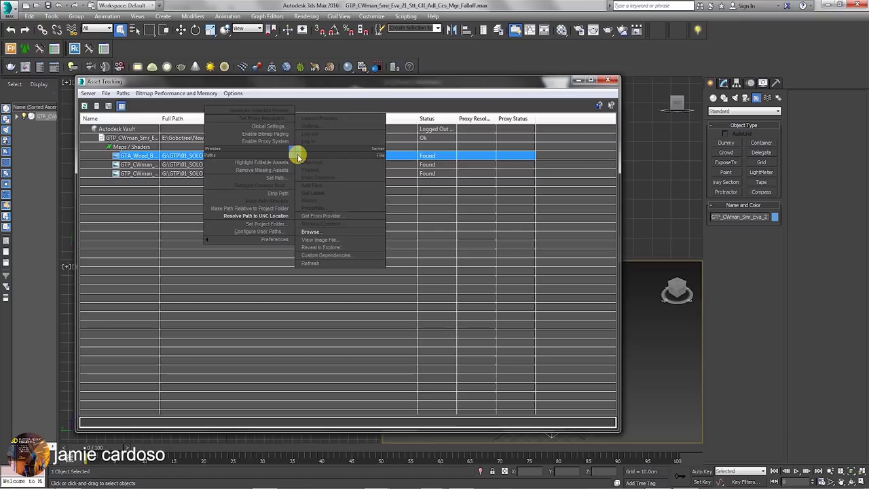
click(310, 231)
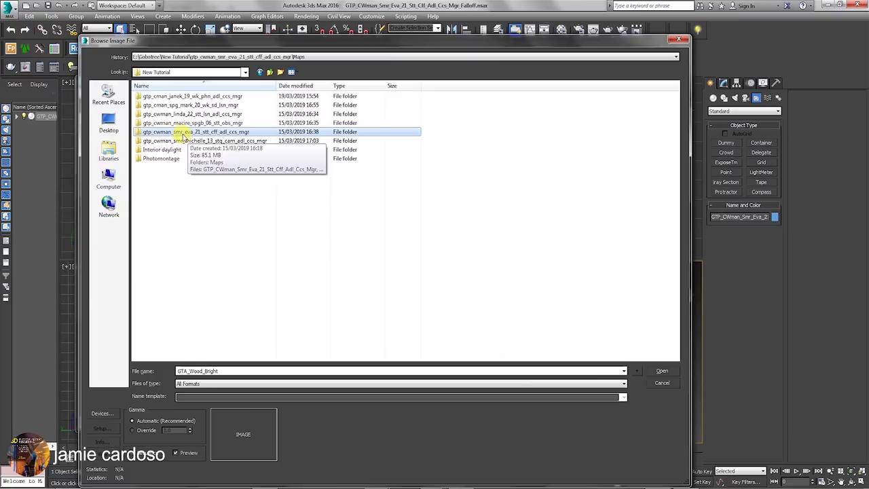
double_click(196, 132)
double_click(151, 95)
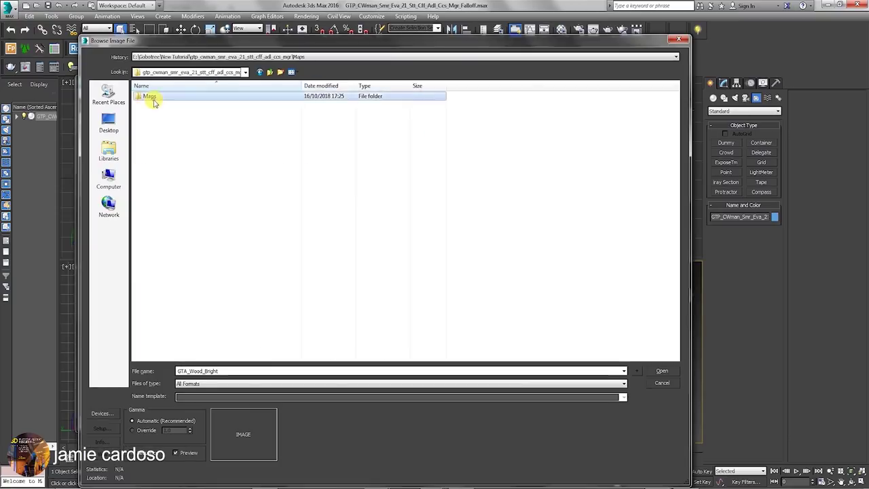
click(663, 371)
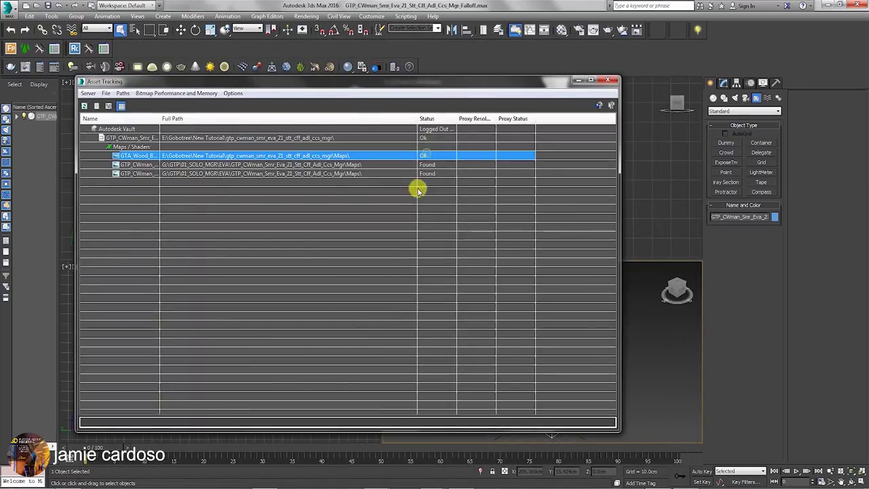
Repoint the second and third texture maps to their local Maps files
click(347, 165)
right_click(346, 165)
click(363, 242)
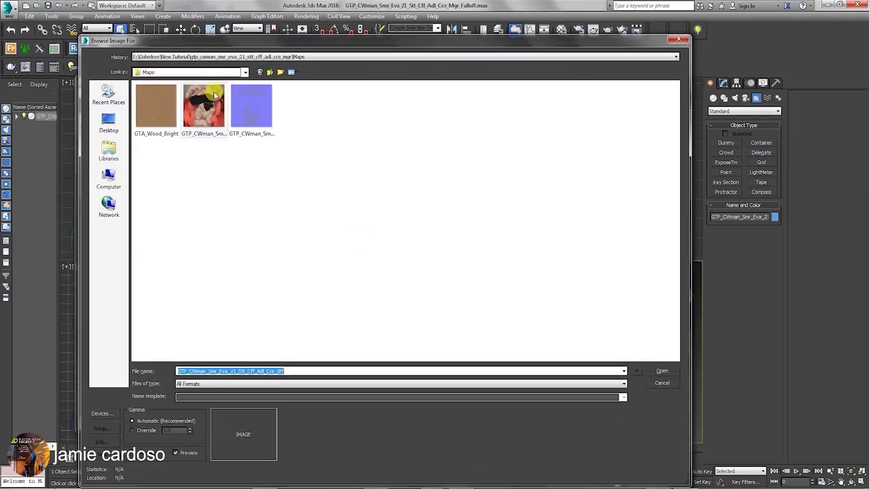
click(657, 372)
click(283, 175)
right_click(283, 174)
click(306, 251)
click(659, 374)
Select all three maps and check their path options
click(253, 157)
drag(260, 153, 270, 174)
right_click(243, 157)
click(208, 213)
click(8, 7)
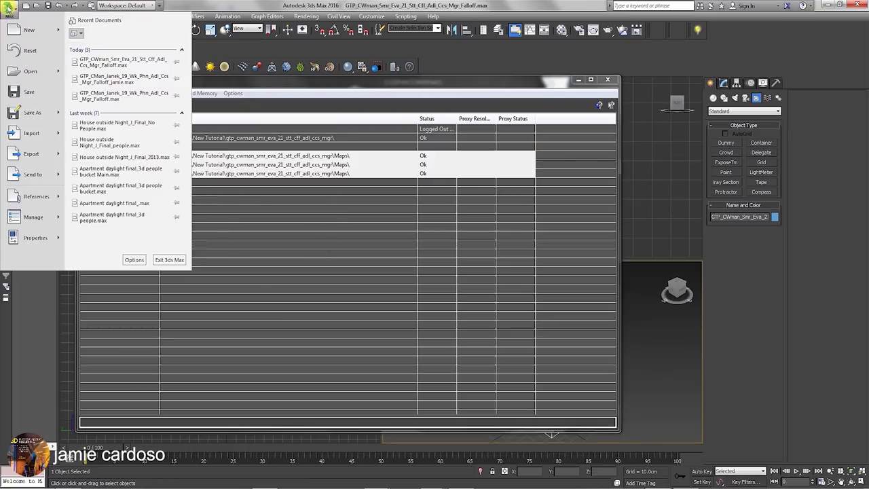
Save the scene as Falloff_jamie and close Asset Tracking
click(34, 113)
click(229, 429)
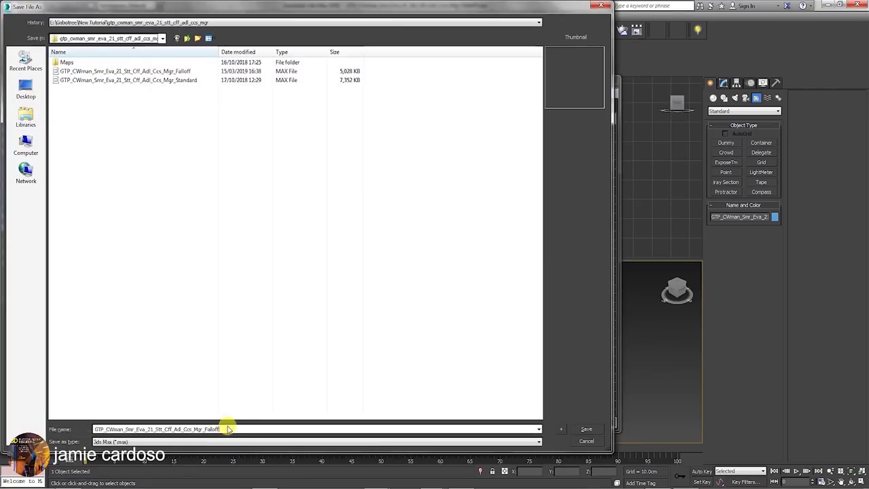
click(596, 427)
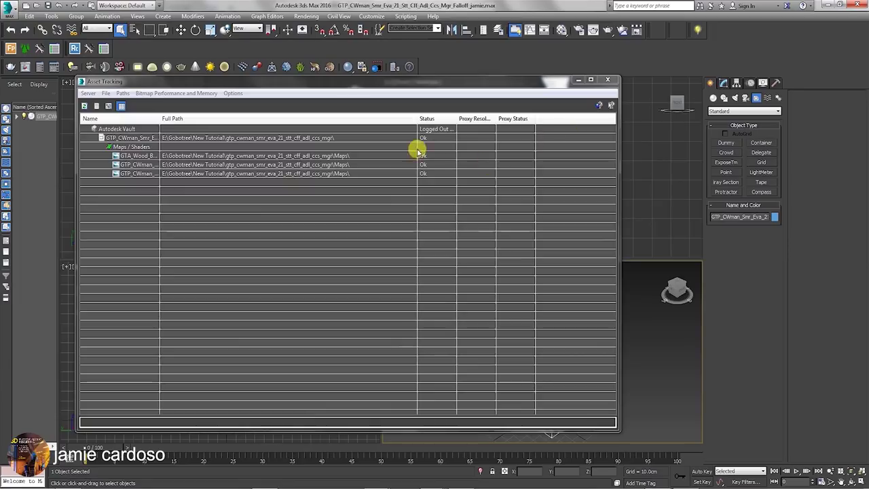
click(607, 79)
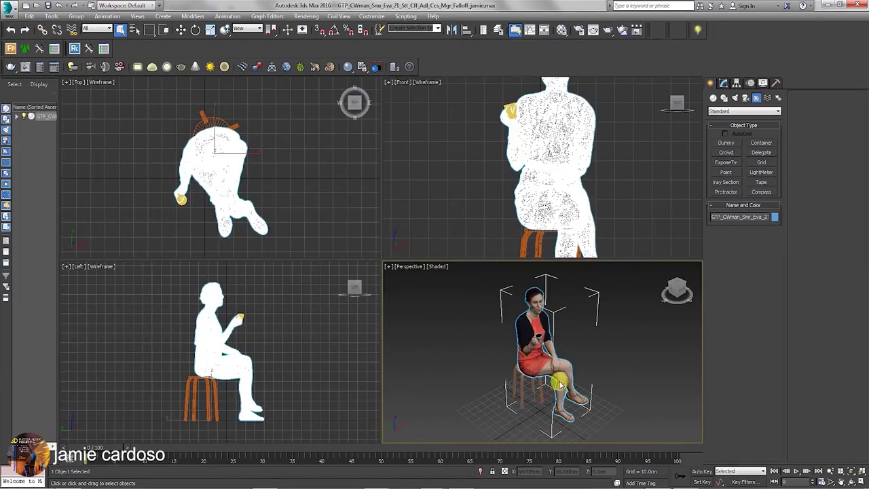
click(555, 164)
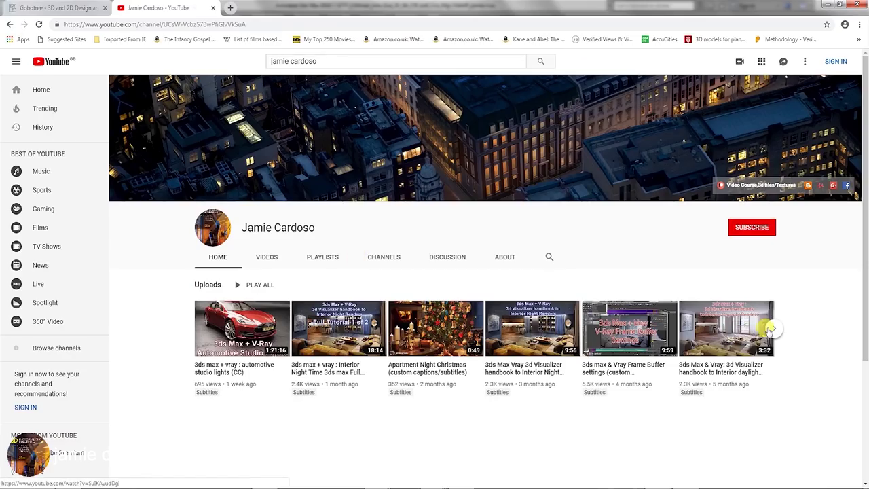
On YouTube, open the channel's videos list and play the interior daylight renders handbook video
click(770, 328)
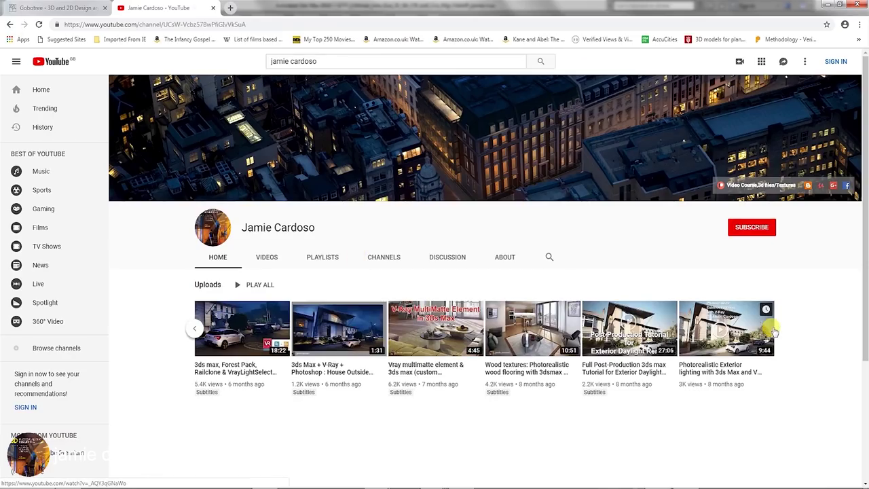
click(267, 256)
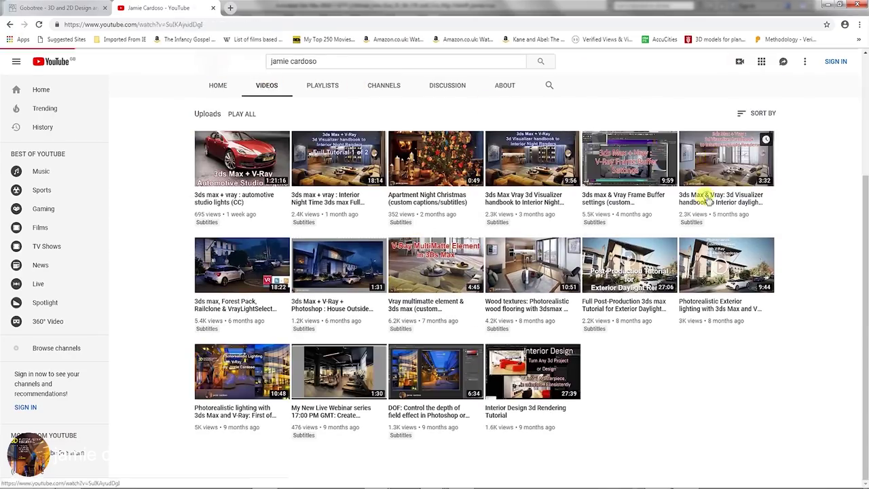
click(709, 158)
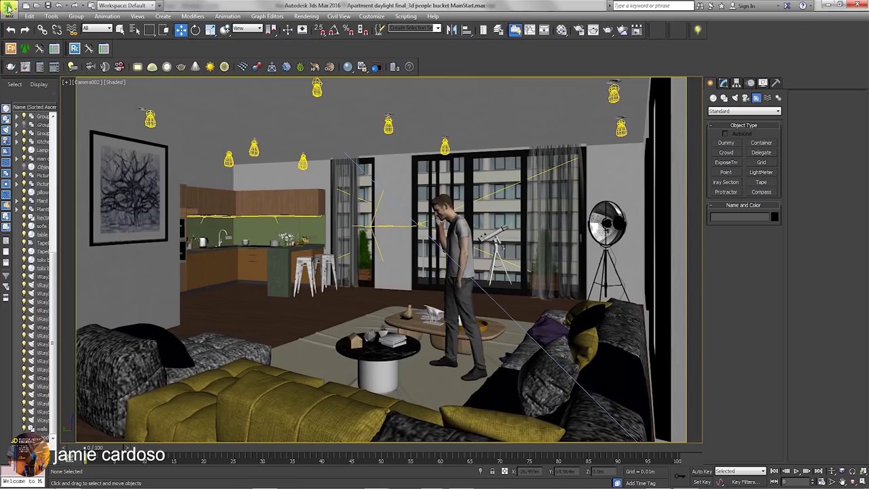
click(8, 7)
mouse_move(32, 133)
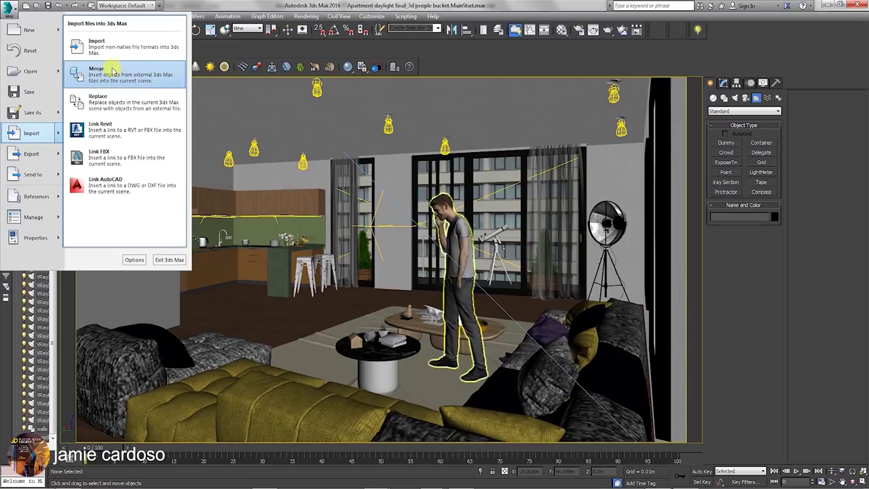
Merge all objects from the Falloff jamie .max file into the apartment scene
click(139, 71)
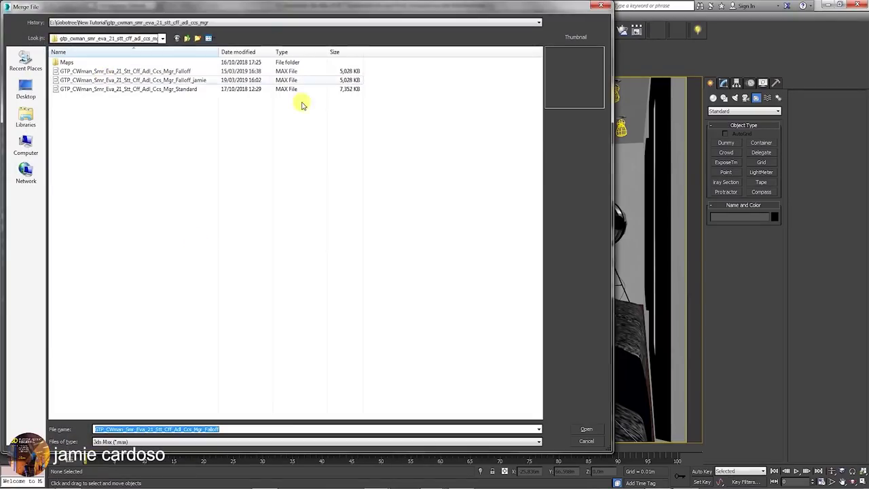
click(190, 80)
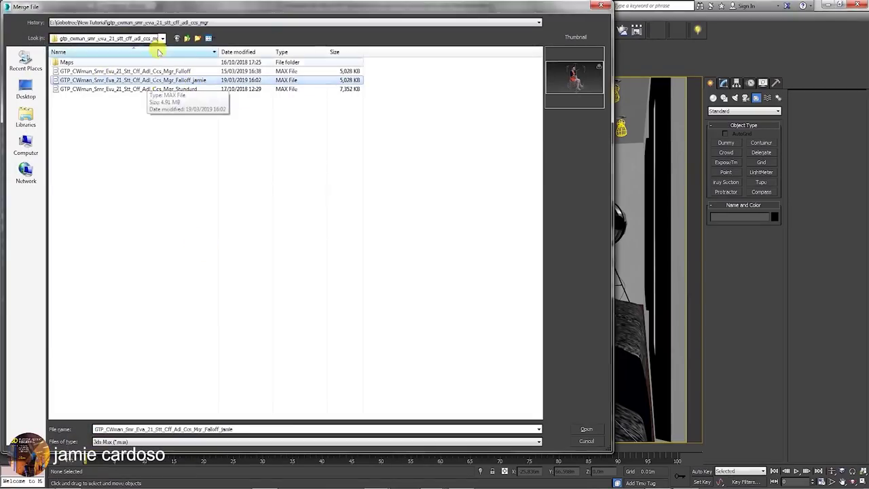
click(586, 428)
click(360, 311)
click(491, 351)
Group the merged parts as 'woman sitting' and return to four viewports
click(76, 16)
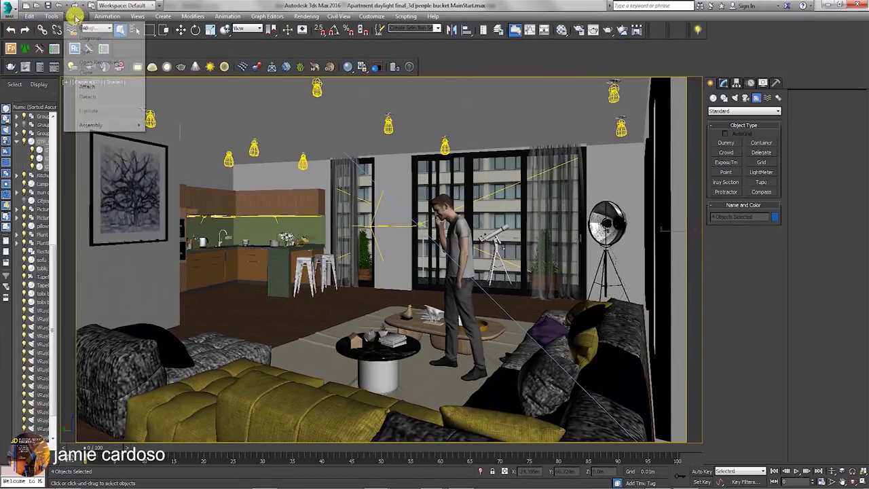
click(85, 27)
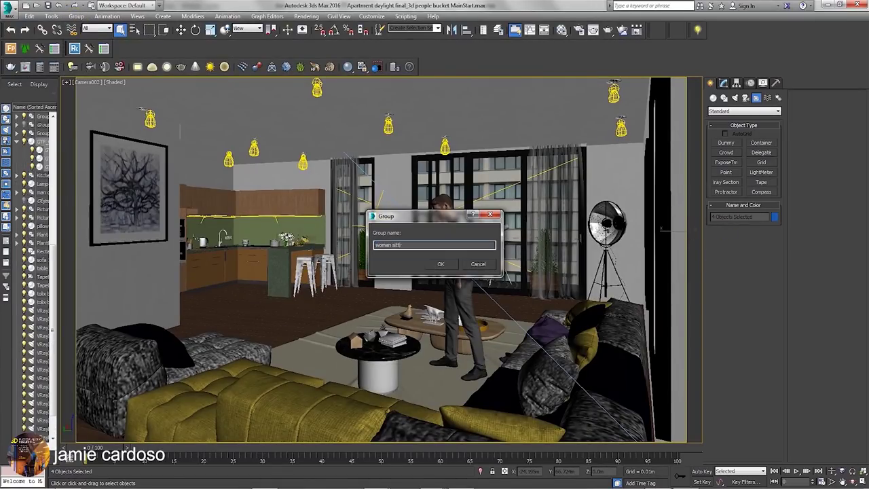
click(441, 264)
click(860, 482)
right_click(204, 187)
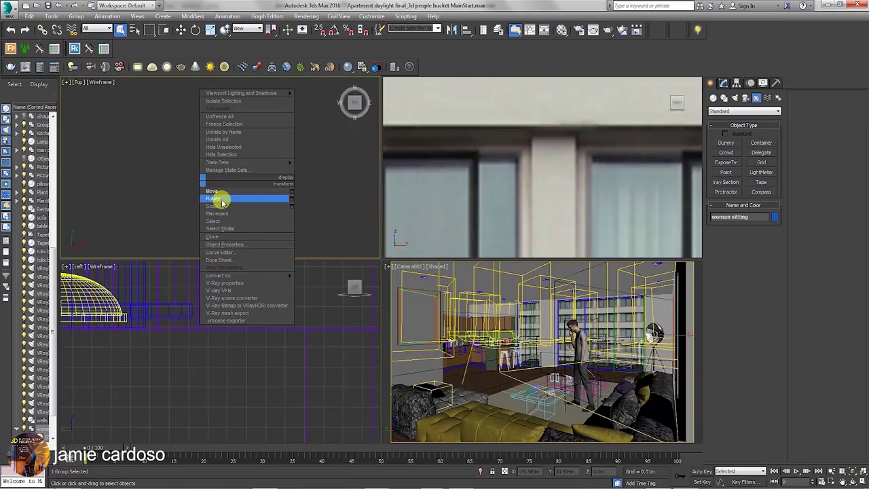
Move the woman sitting group up into the living room
click(219, 197)
drag(239, 199, 247, 105)
scroll(214, 157, down, 4)
click(418, 277)
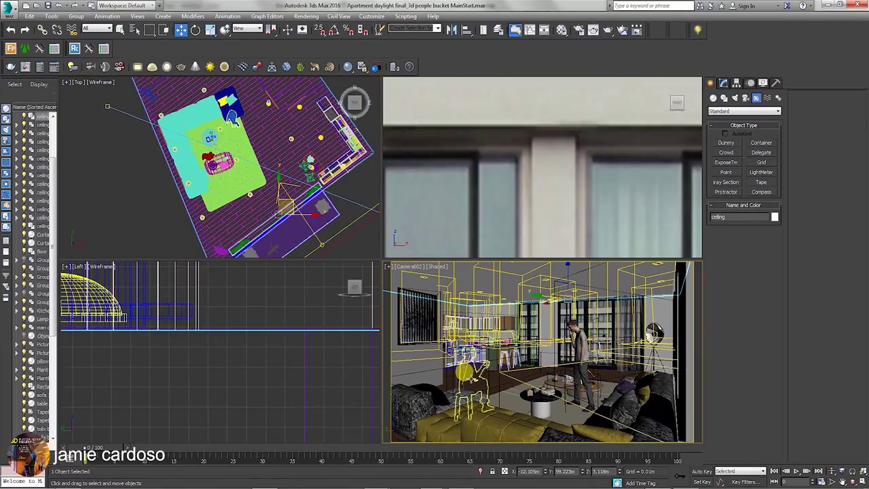
In maximized Camera002, push her back behind the left sofa and isolate her
click(402, 266)
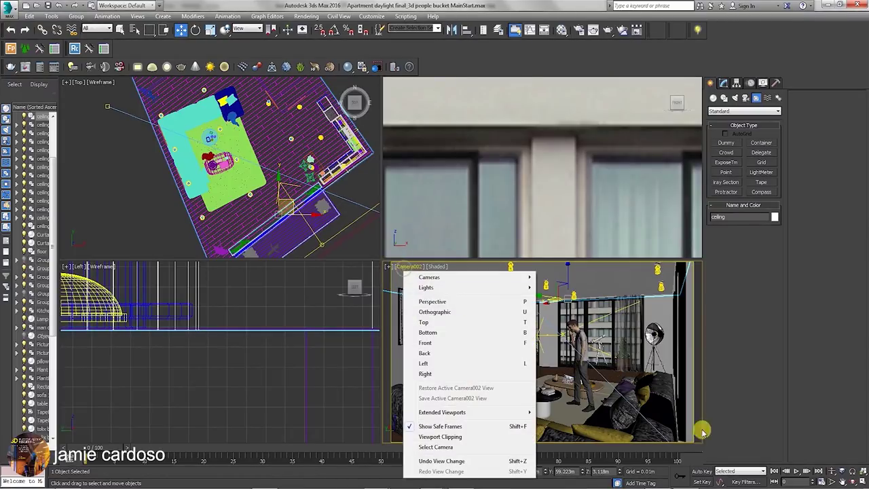
click(862, 481)
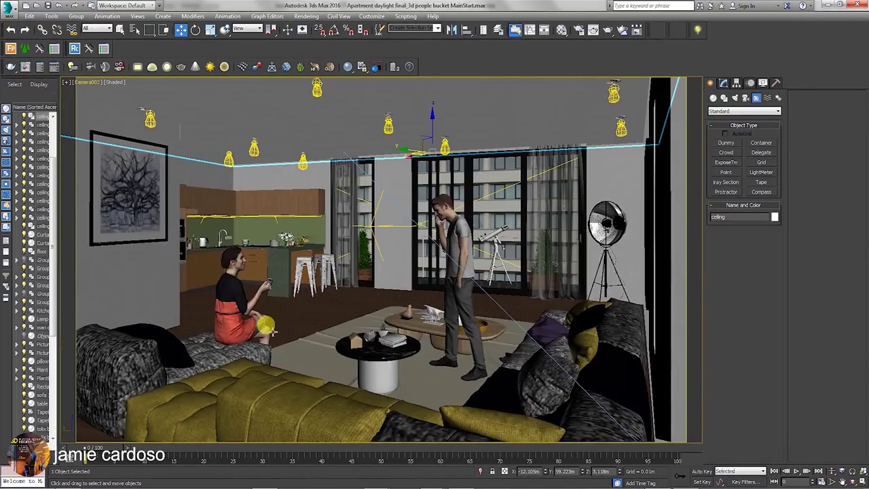
click(239, 293)
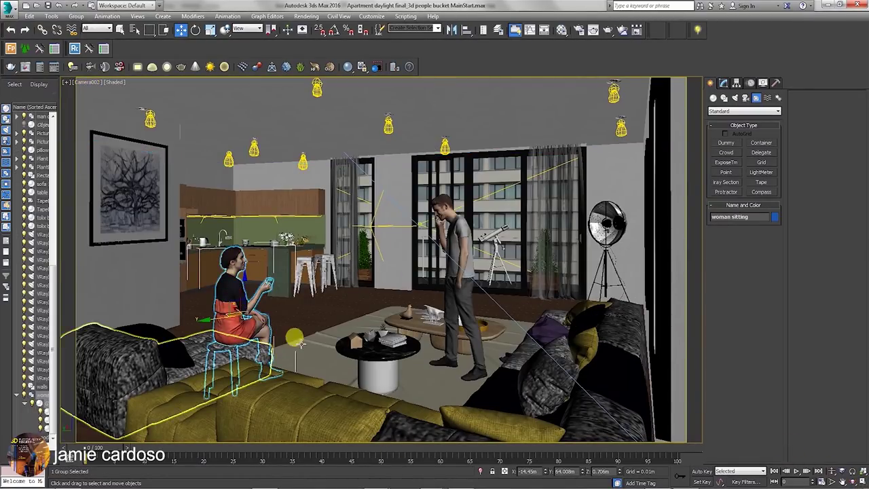
drag(214, 319, 219, 347)
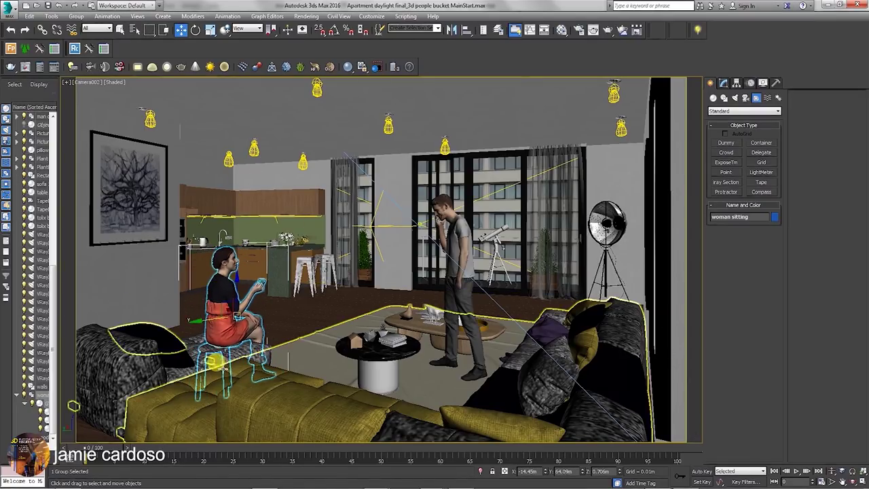
click(481, 471)
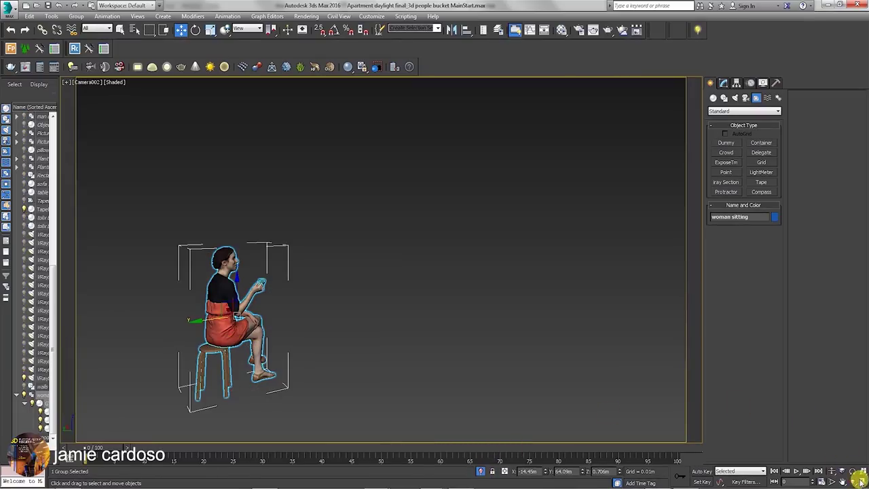
Frame the woman in Front view, open the group, and select the stool and woman
click(860, 478)
right_click(499, 176)
key(z)
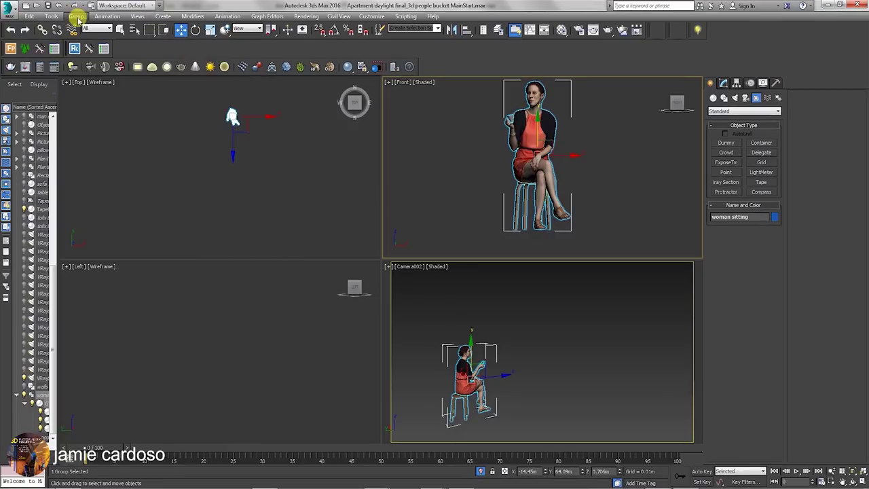
click(77, 17)
click(84, 52)
click(520, 188)
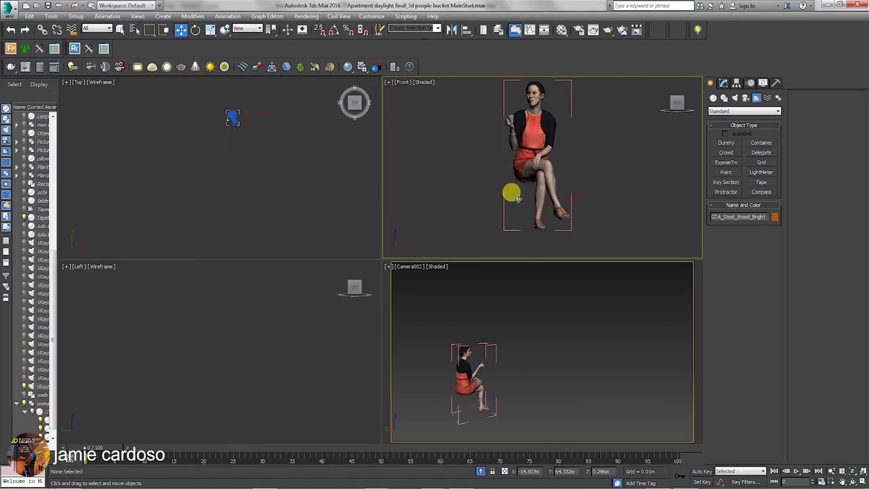
click(533, 110)
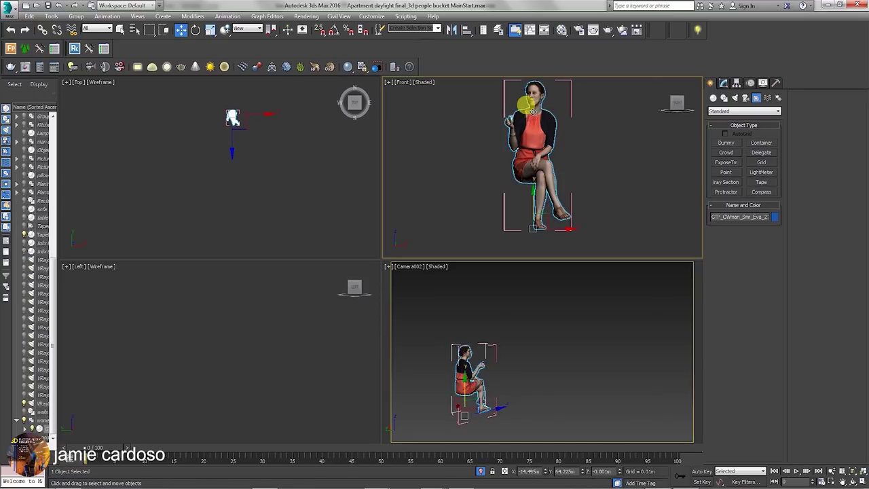
Close the group, move it down in Top view, and restore the full apartment in Camera002
click(76, 16)
click(86, 73)
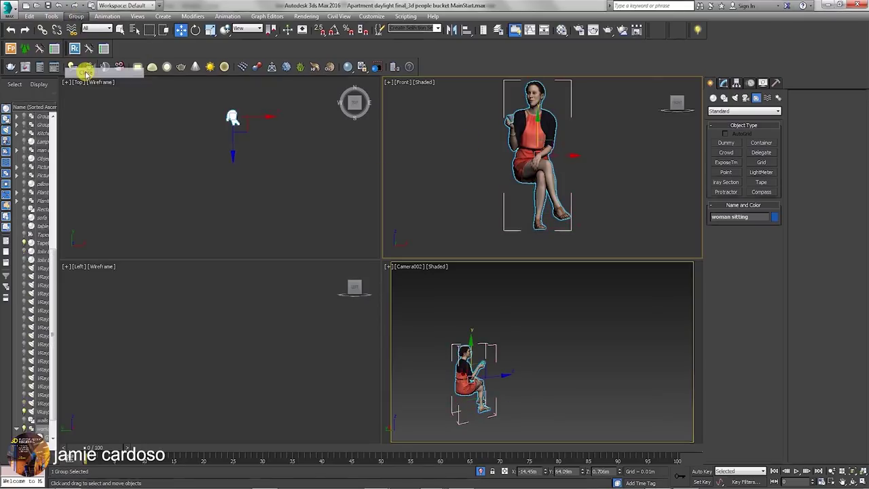
drag(200, 120, 204, 140)
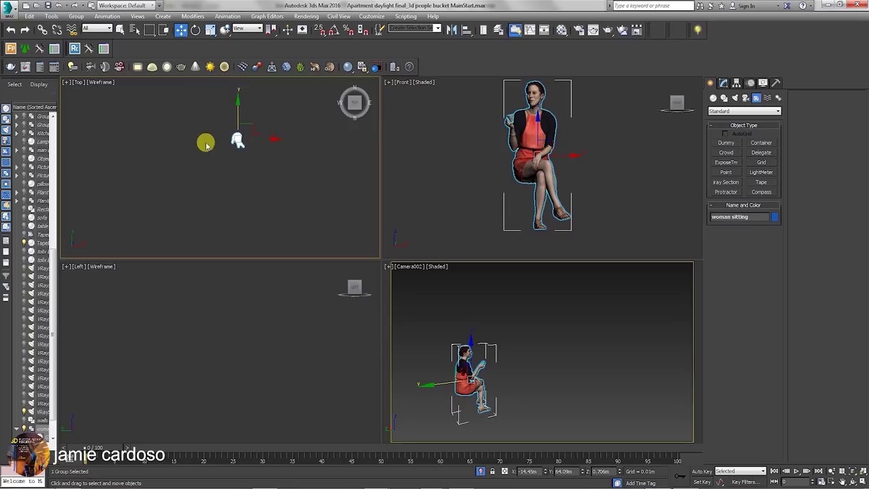
click(416, 268)
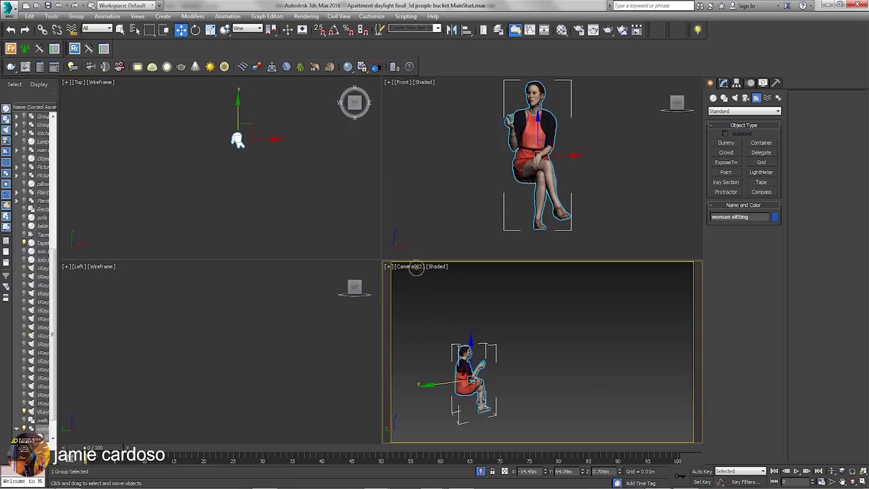
click(853, 481)
click(480, 472)
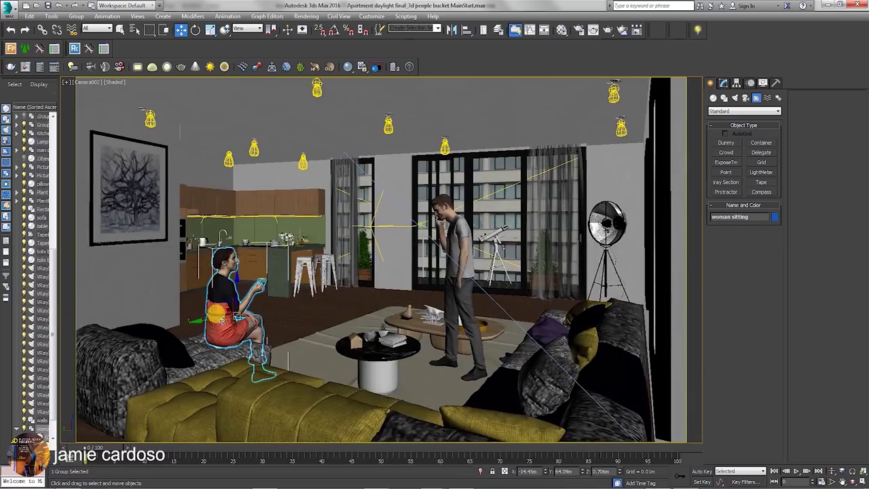
Shift the sitting woman slightly back and left, then try moving the man and cancel
drag(209, 317, 207, 311)
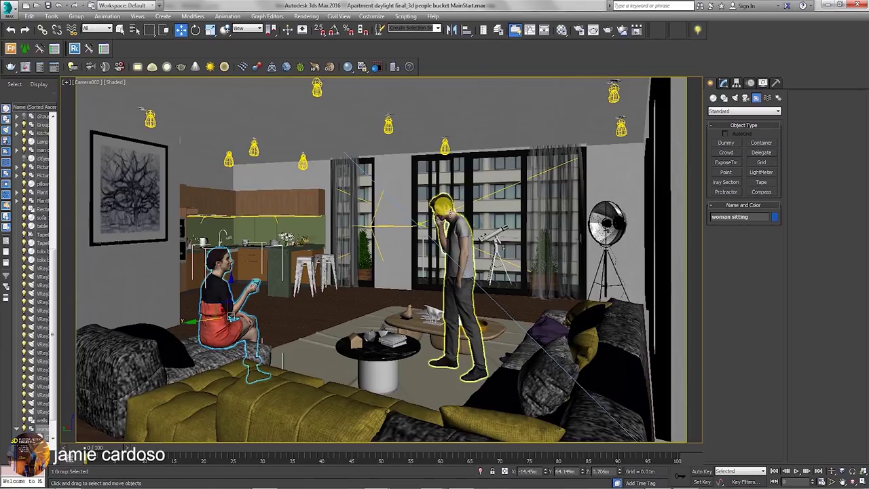
click(452, 242)
right_click(448, 239)
click(475, 246)
mouse_move(437, 379)
mouse_down()
mouse_move(446, 380)
mouse_move(449, 367)
mouse_up()
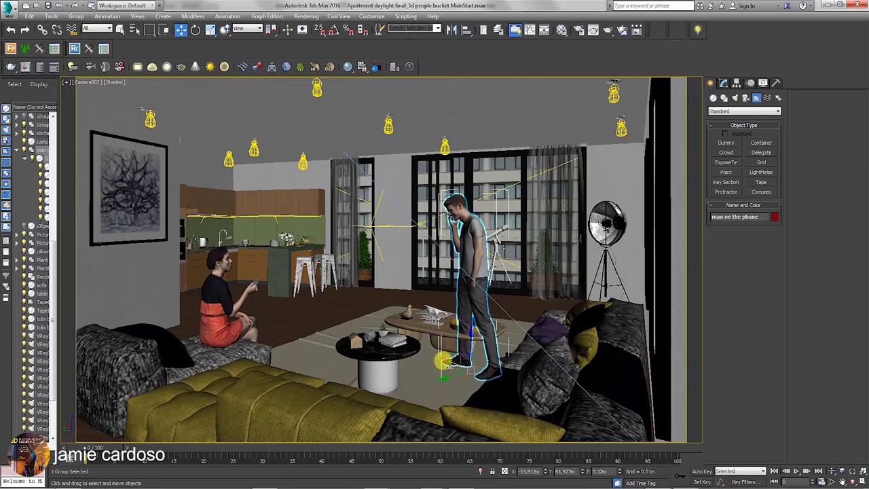
right_click(448, 377)
Rotate the man on the phone about 10 degrees around the vertical axis
right_click(475, 287)
key(Escape)
right_click(469, 257)
click(478, 269)
drag(443, 228, 454, 217)
Adjust the man's pivot with Affect Pivot Only, then rotate him to about 150.5 degrees
click(738, 83)
click(736, 142)
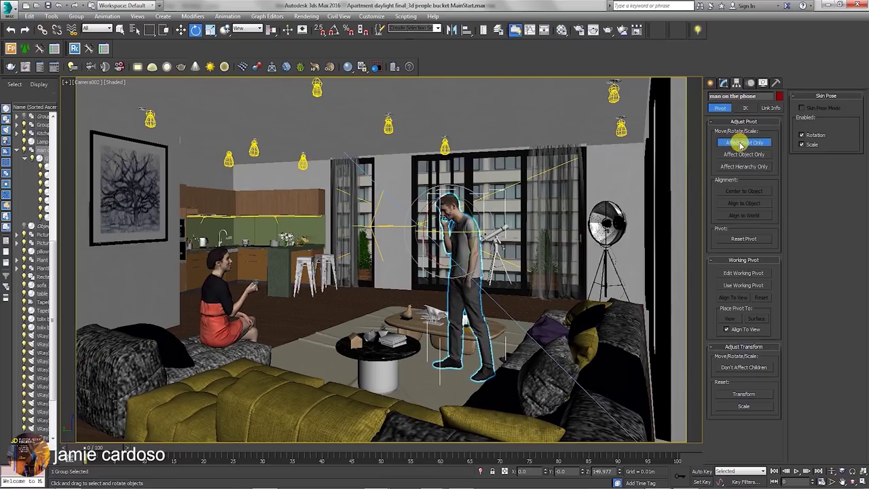
click(710, 84)
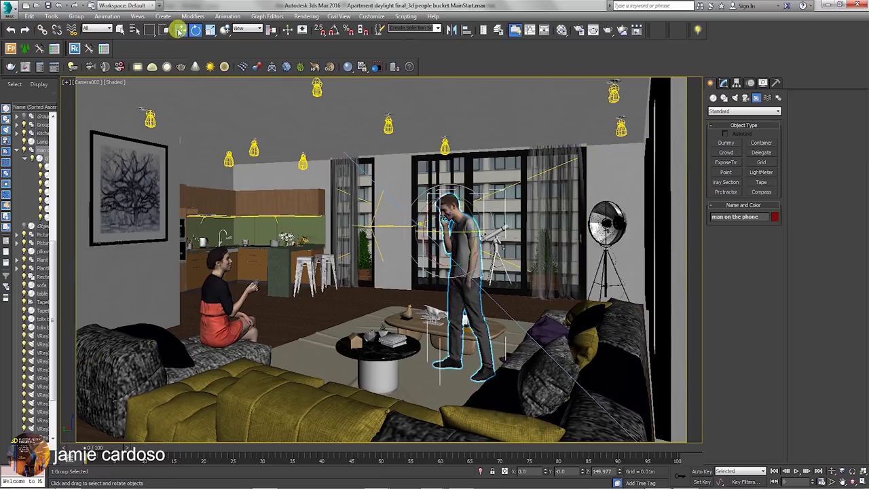
click(738, 84)
click(743, 142)
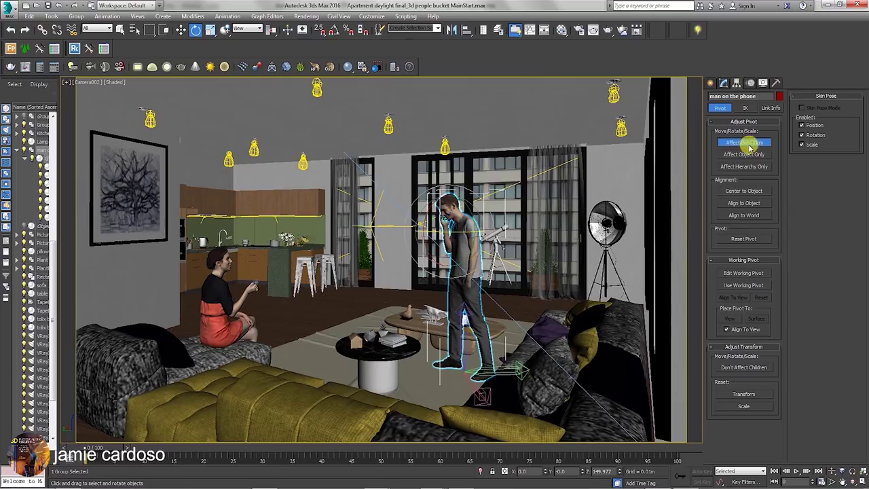
click(180, 30)
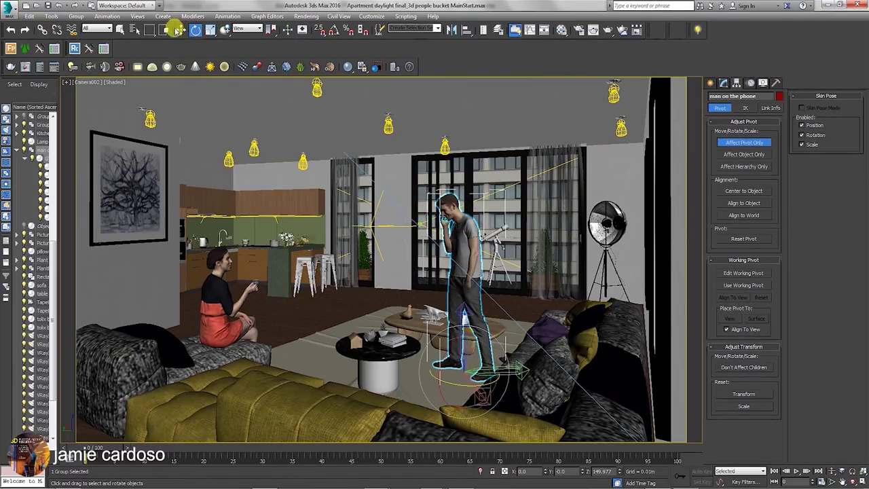
click(711, 83)
right_click(463, 305)
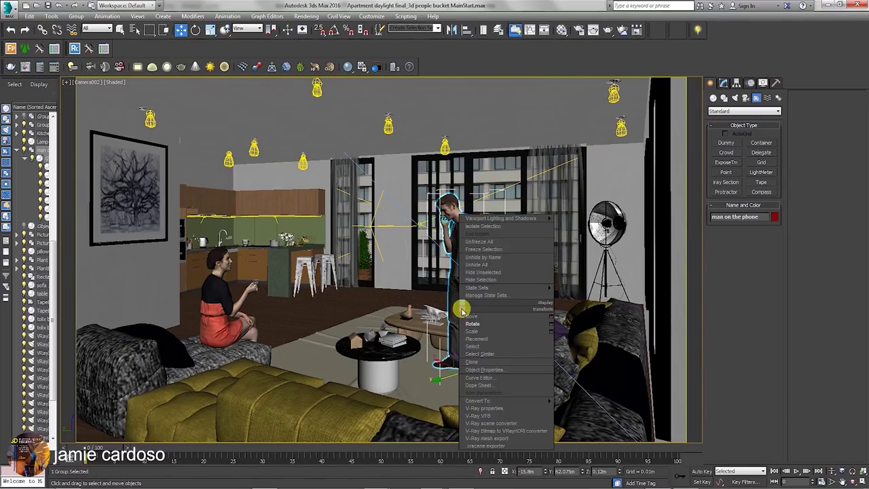
click(475, 321)
drag(461, 383, 458, 382)
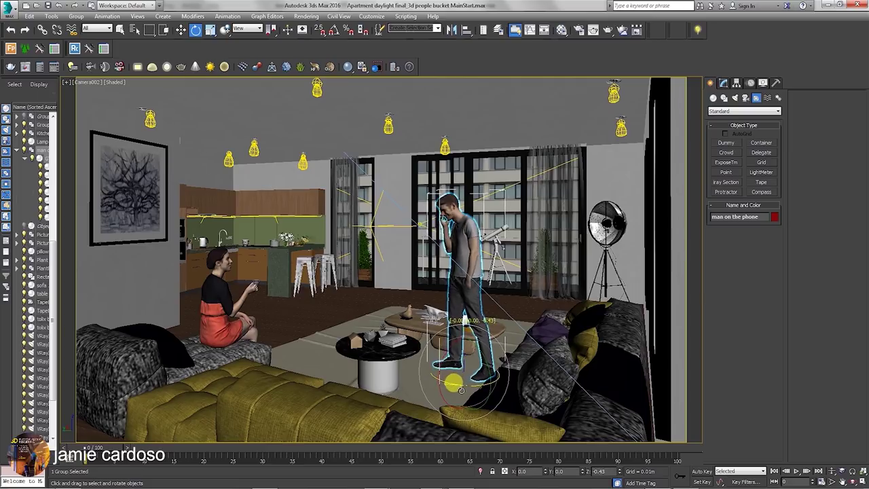
Select the man on the phone, isolate him, and open his group for editing
click(320, 121)
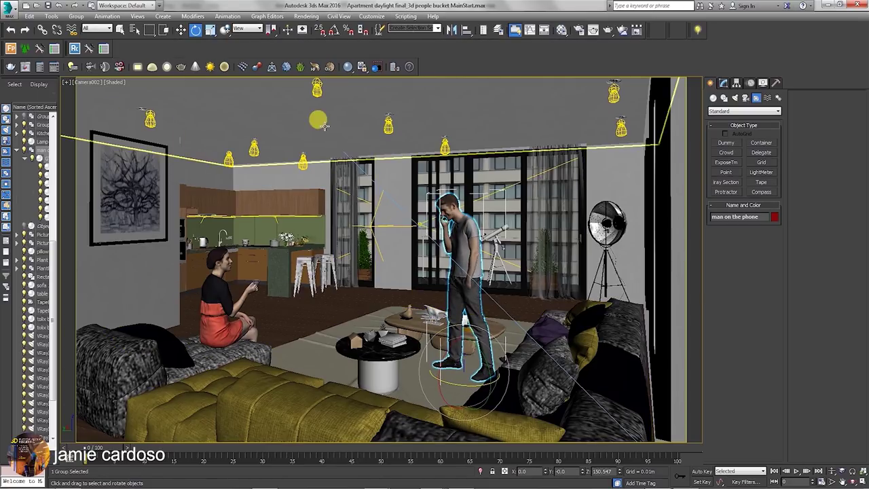
click(206, 362)
click(83, 366)
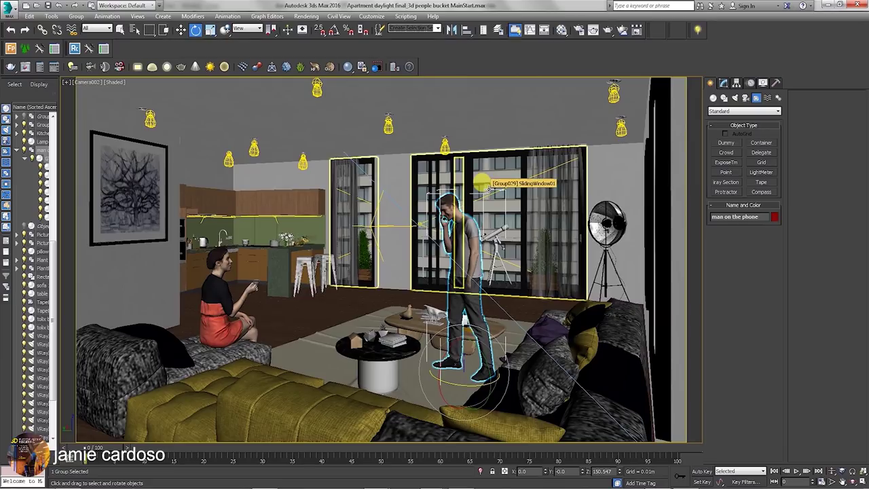
click(205, 285)
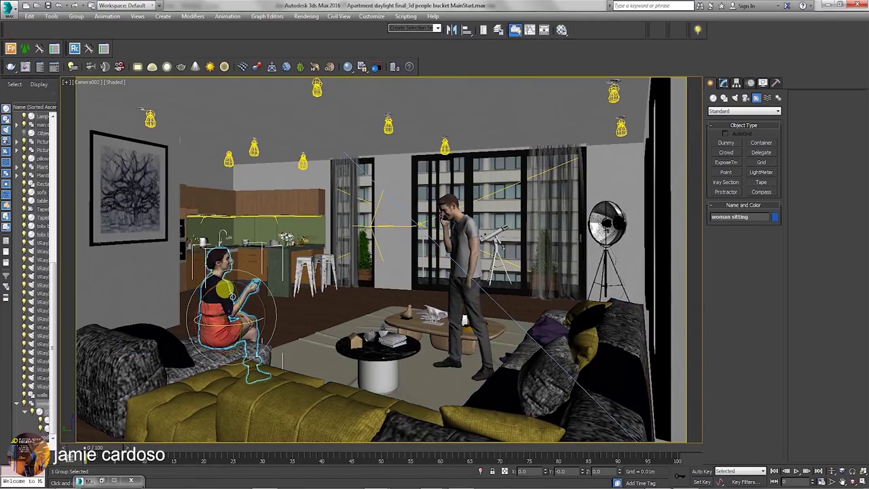
click(467, 230)
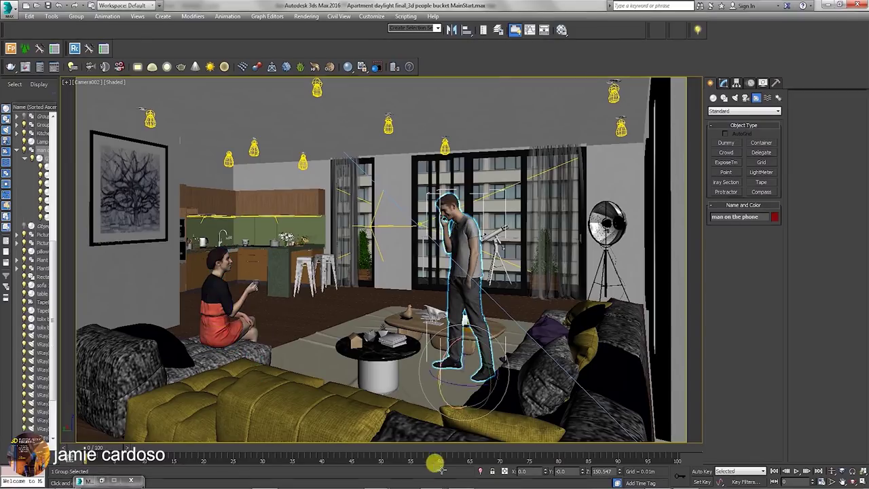
click(479, 470)
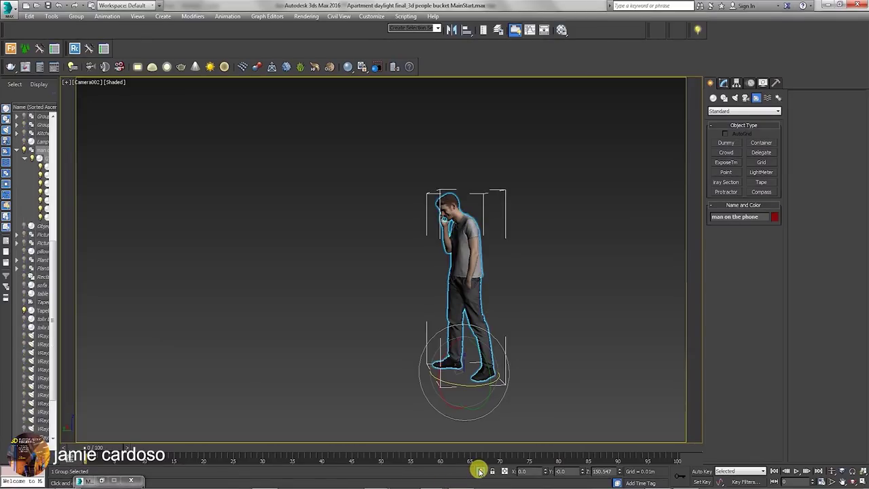
click(75, 16)
click(86, 53)
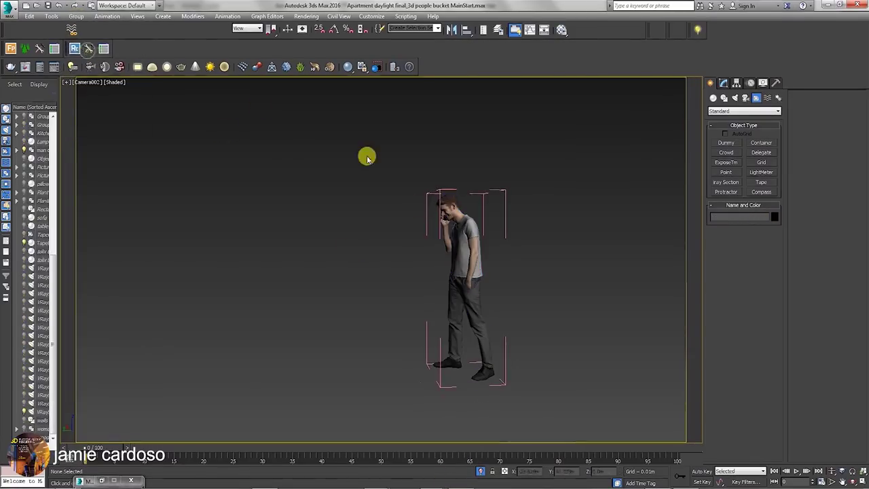
Turn off Isolate Selection to show the whole apartment and check the man figure's G-buffer Object ID
click(452, 248)
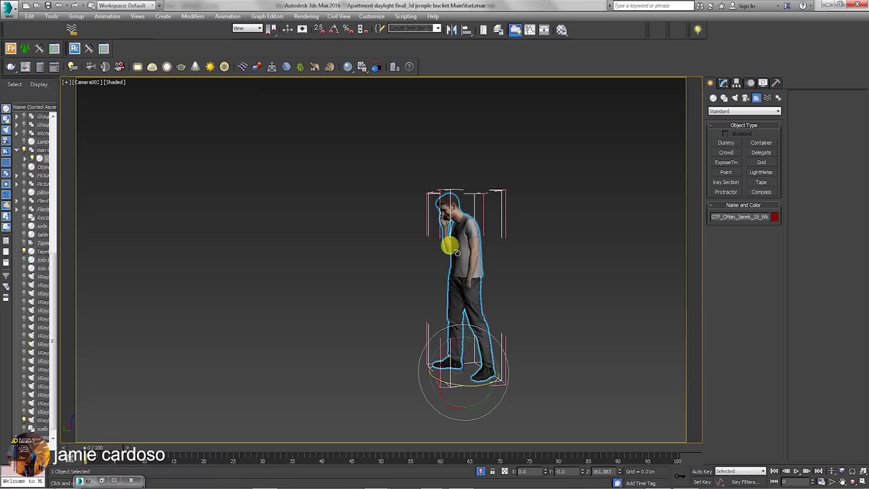
click(479, 471)
right_click(463, 237)
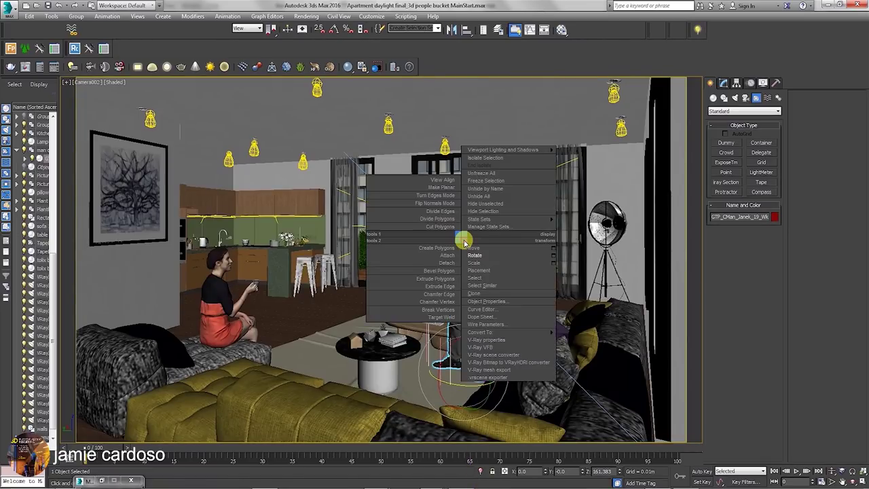
click(489, 300)
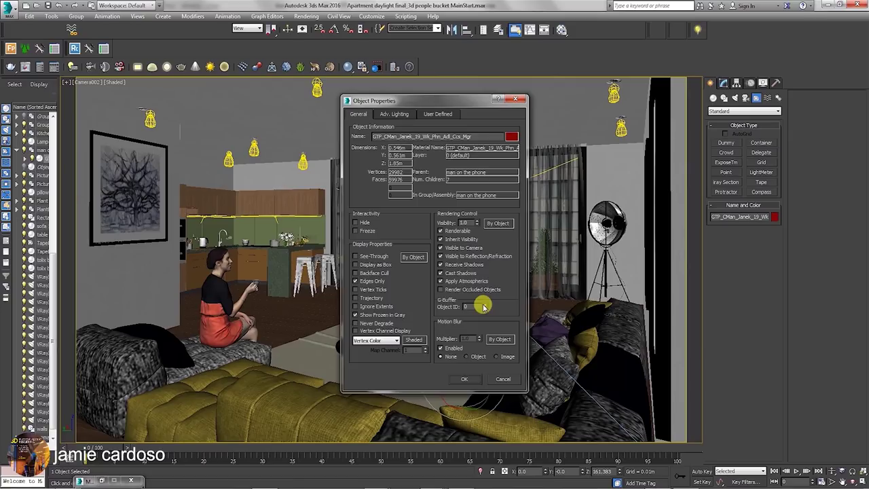
click(506, 379)
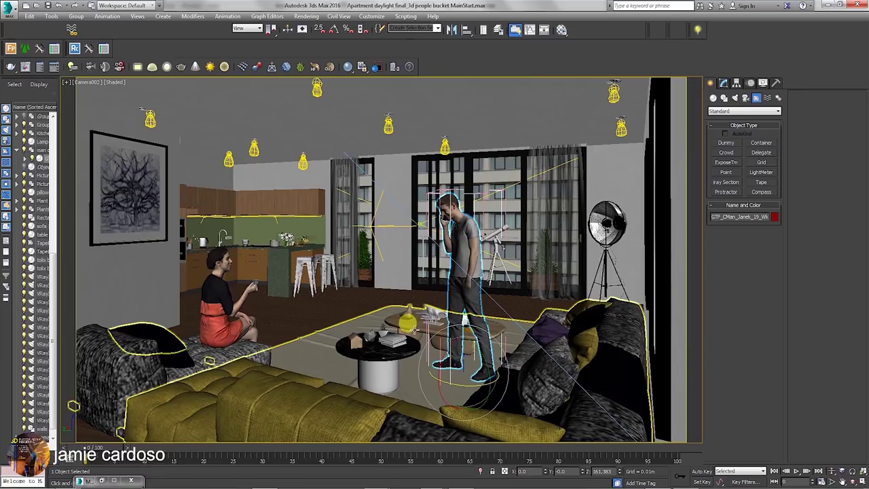
click(468, 338)
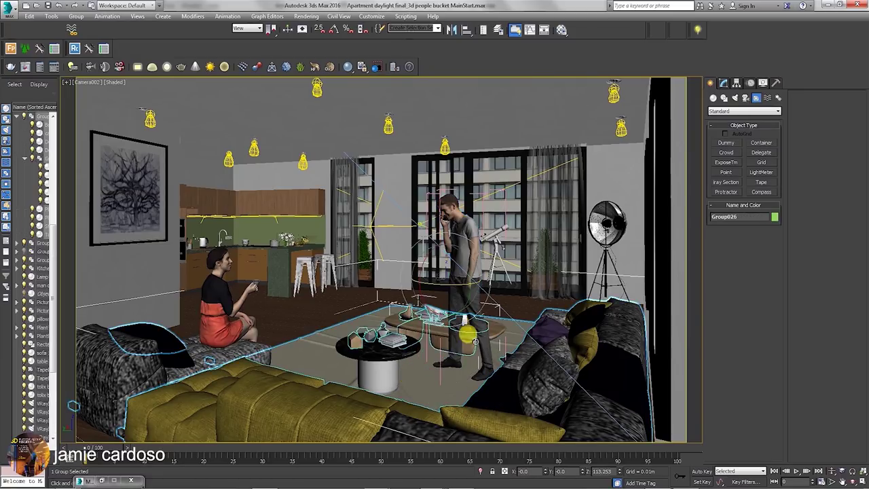
Check the G-buffer Object IDs of Group026 and the wood table in Object Properties
right_click(415, 345)
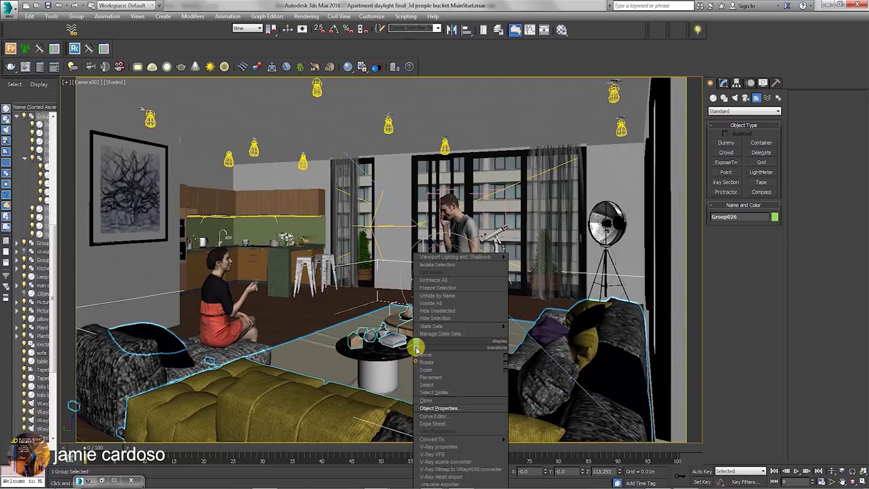
click(454, 409)
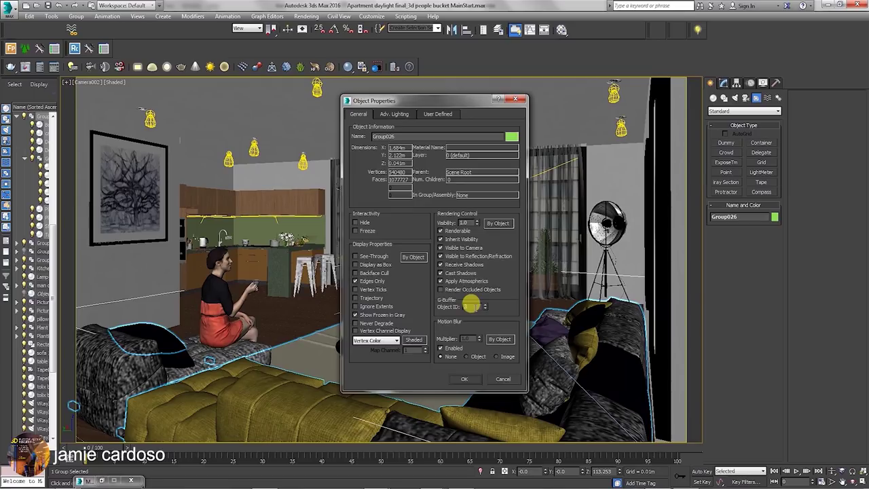
click(500, 378)
click(428, 329)
right_click(432, 331)
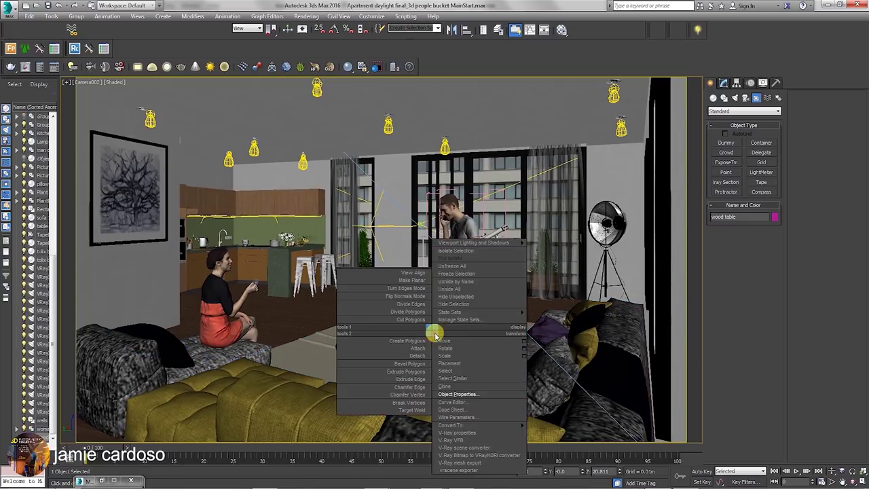
click(459, 393)
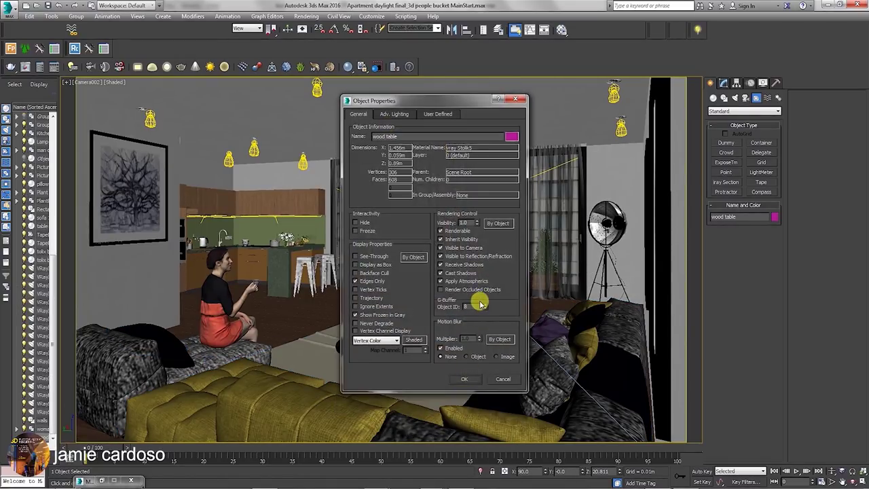
click(501, 378)
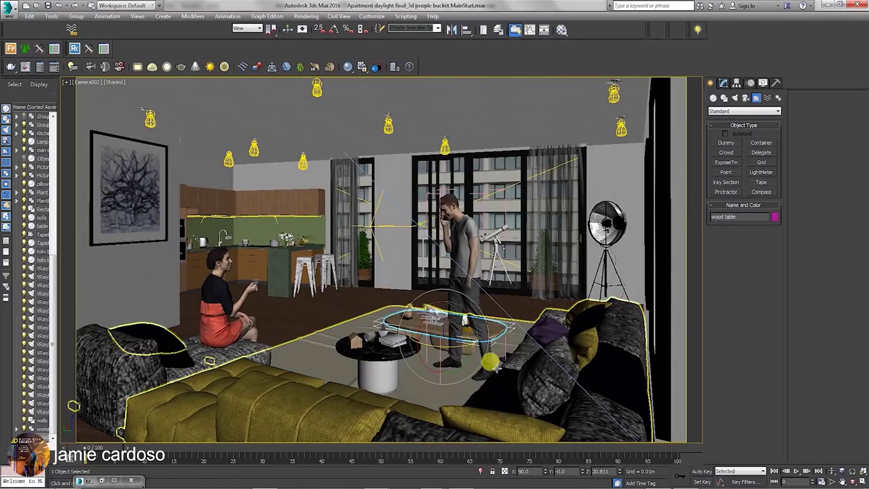
Open Group026 and confirm the carpet's G-buffer Object ID is 3
click(459, 383)
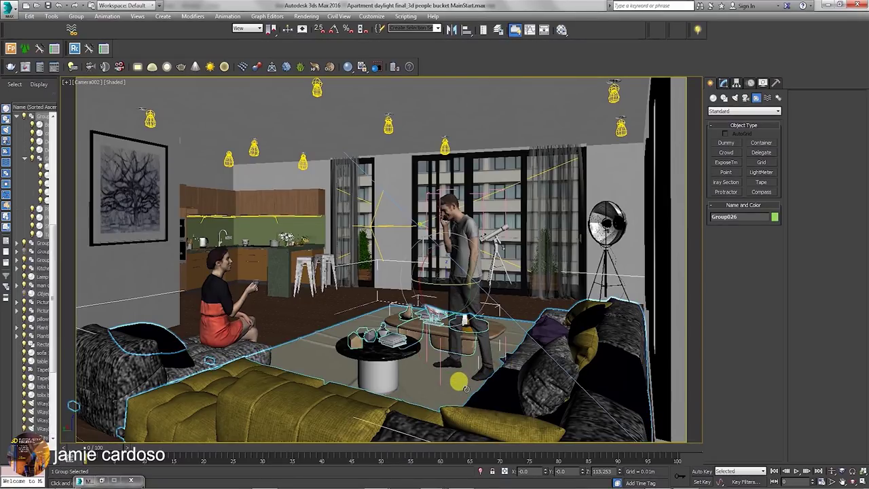
click(76, 17)
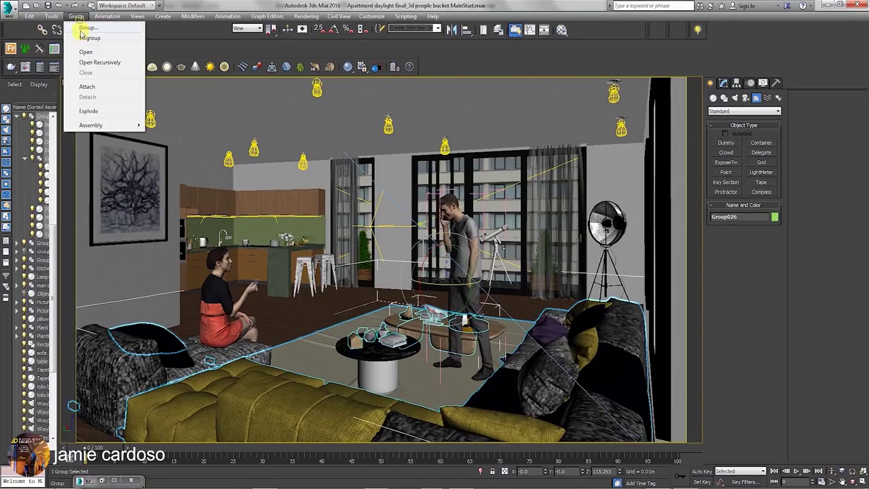
click(85, 54)
click(417, 373)
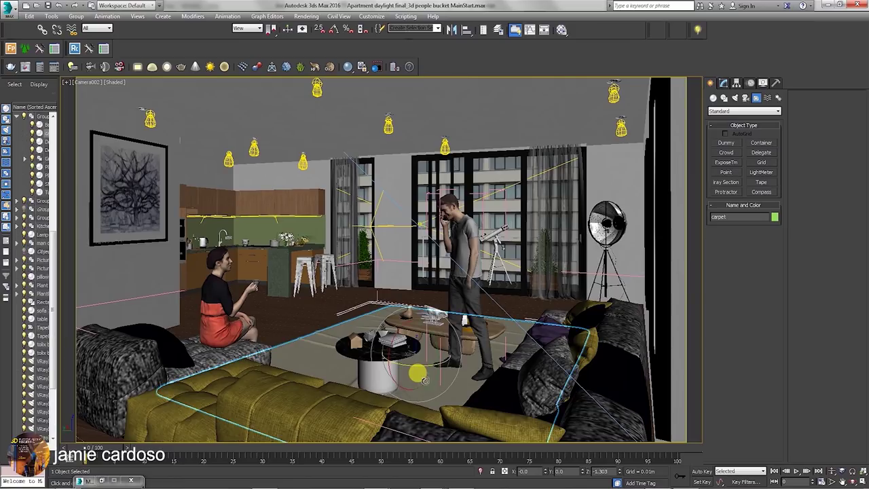
right_click(423, 367)
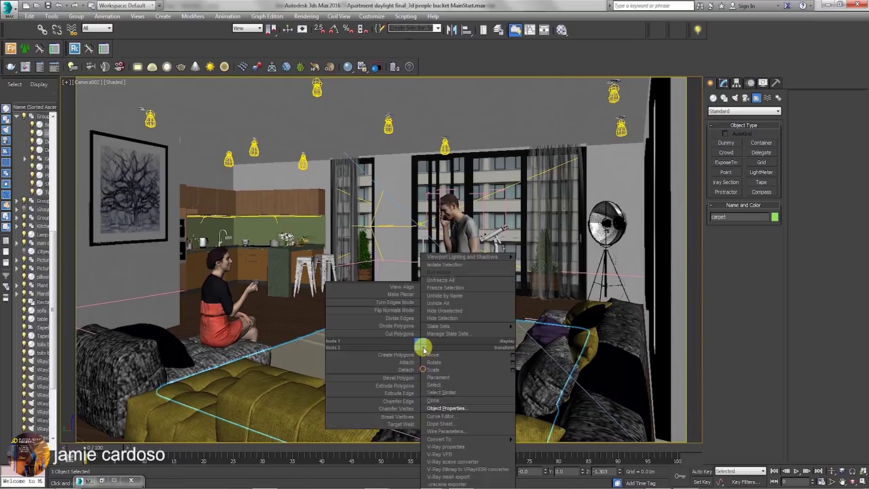
click(452, 410)
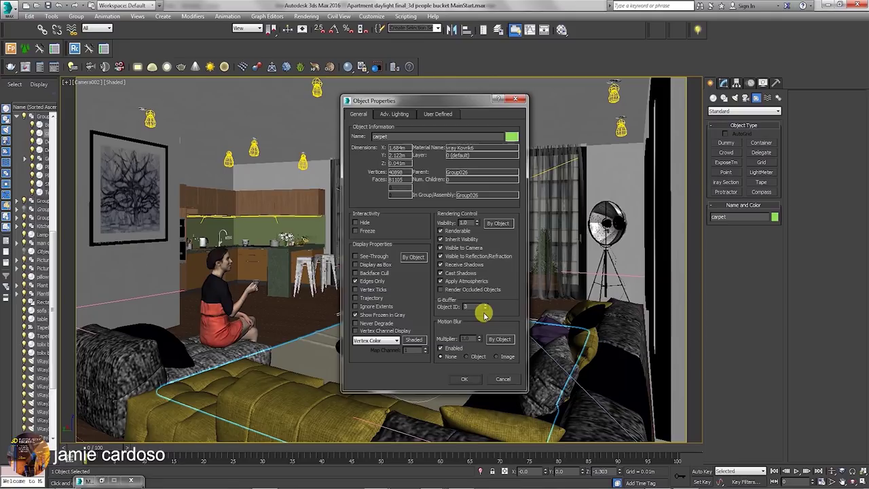
click(491, 377)
Confirm the floor's G-buffer Object ID is 1, then select Group029 and Building outside
click(467, 253)
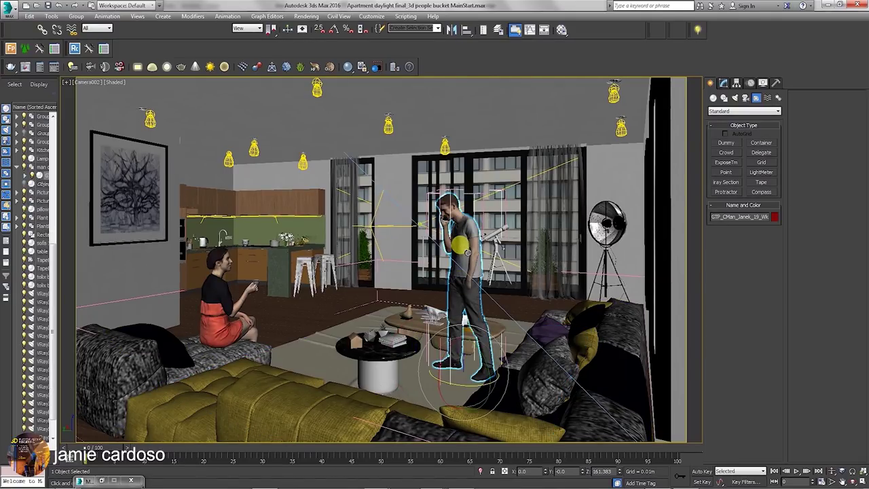
click(507, 297)
right_click(514, 299)
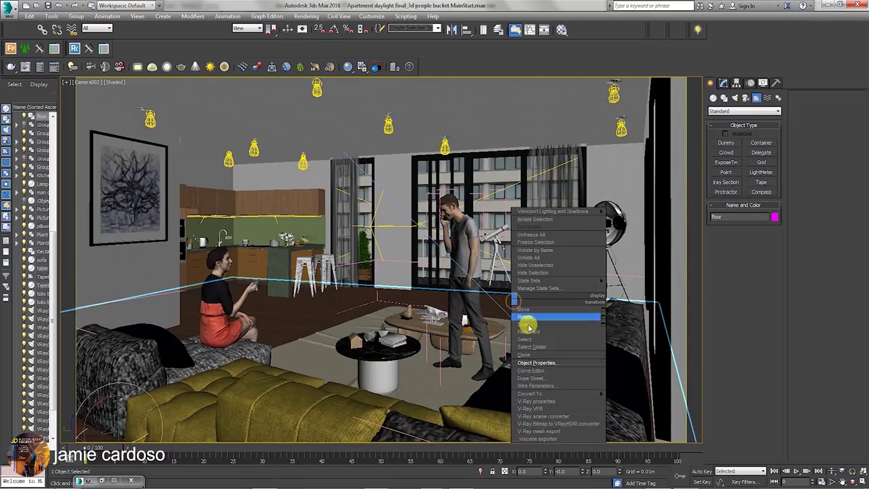
click(536, 362)
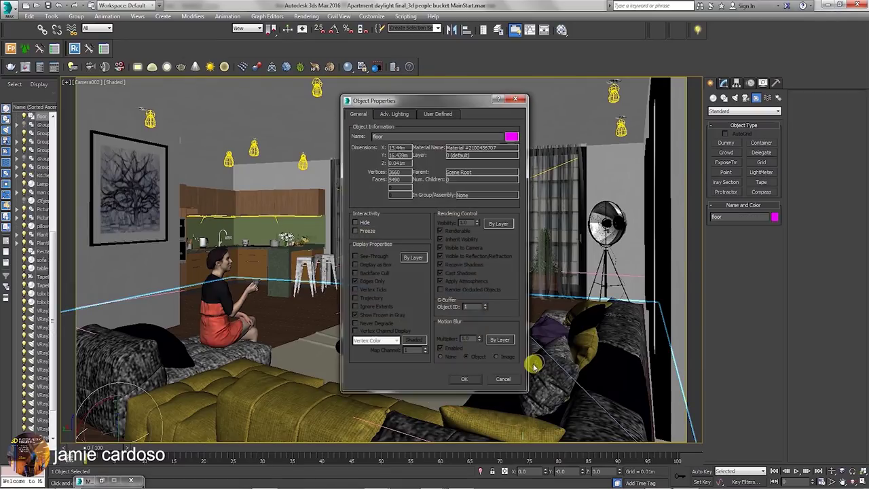
click(494, 381)
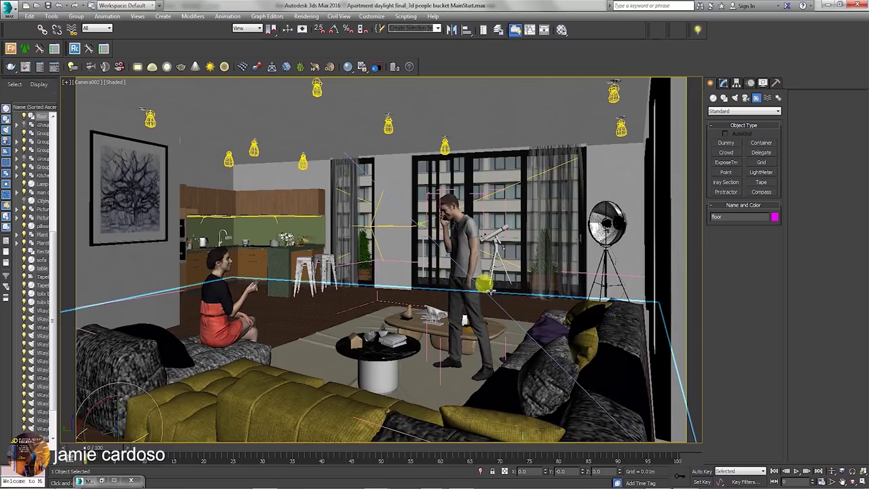
click(433, 278)
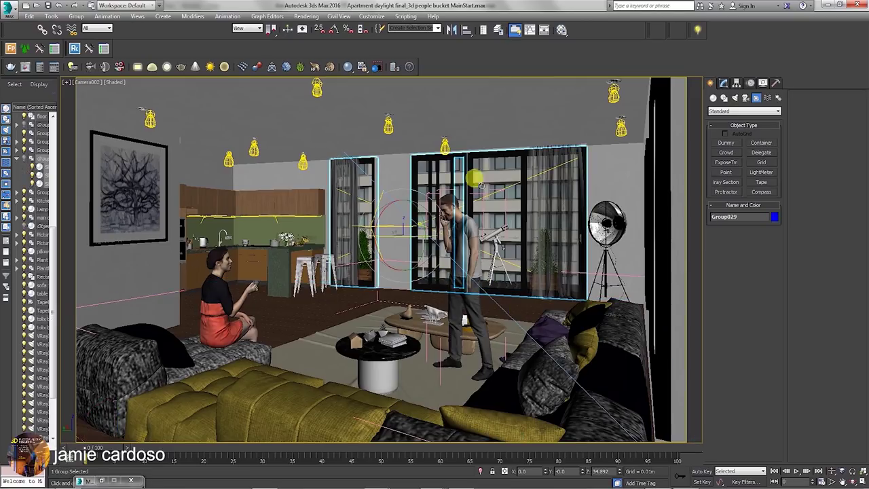
click(41, 116)
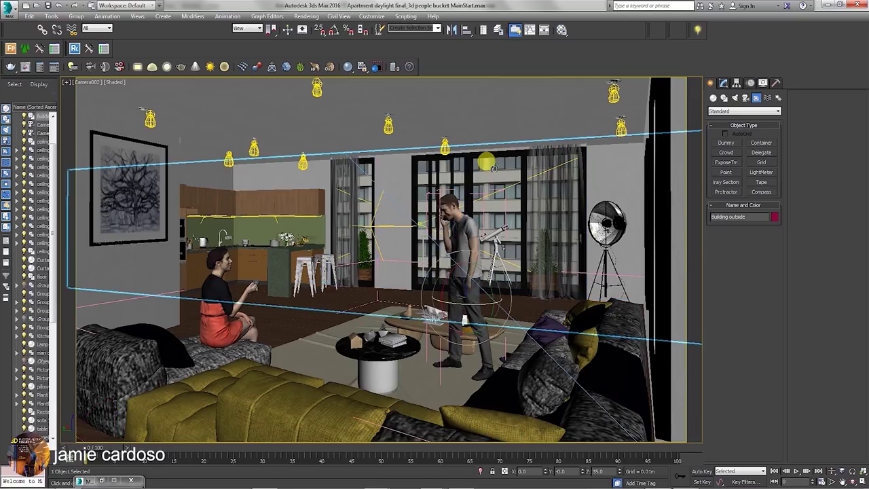
right_click(494, 167)
click(506, 230)
click(494, 380)
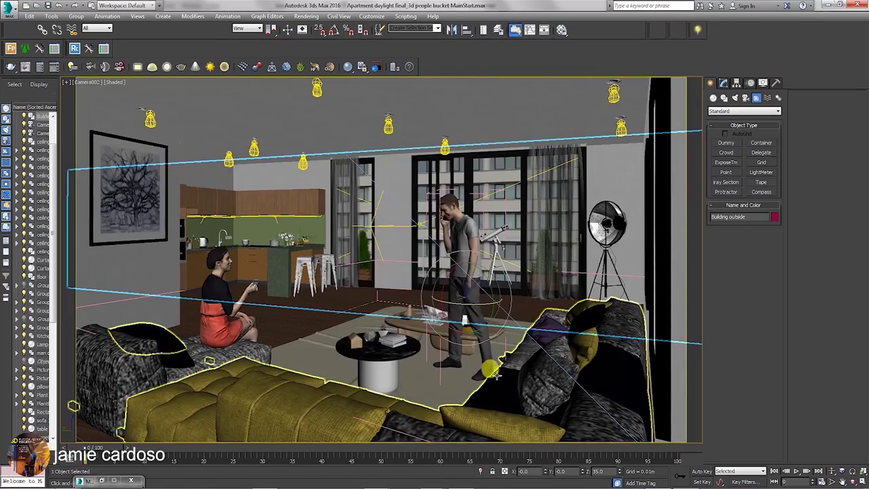
click(459, 233)
right_click(459, 234)
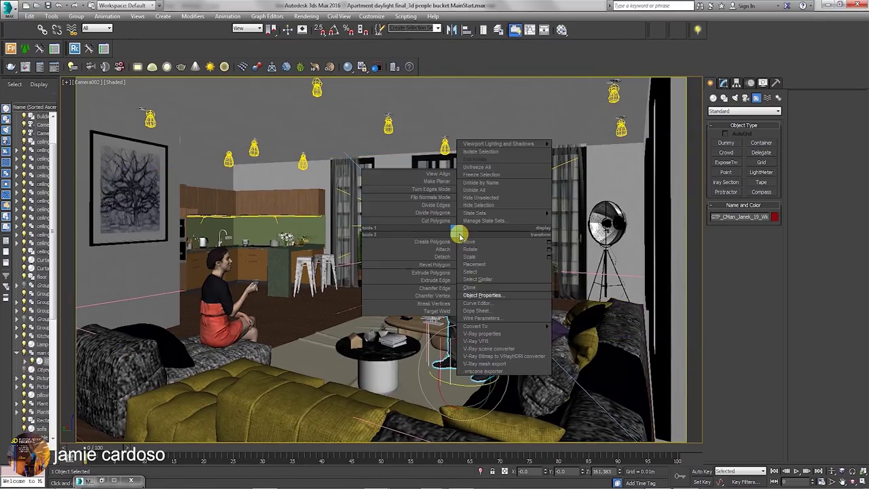
click(499, 298)
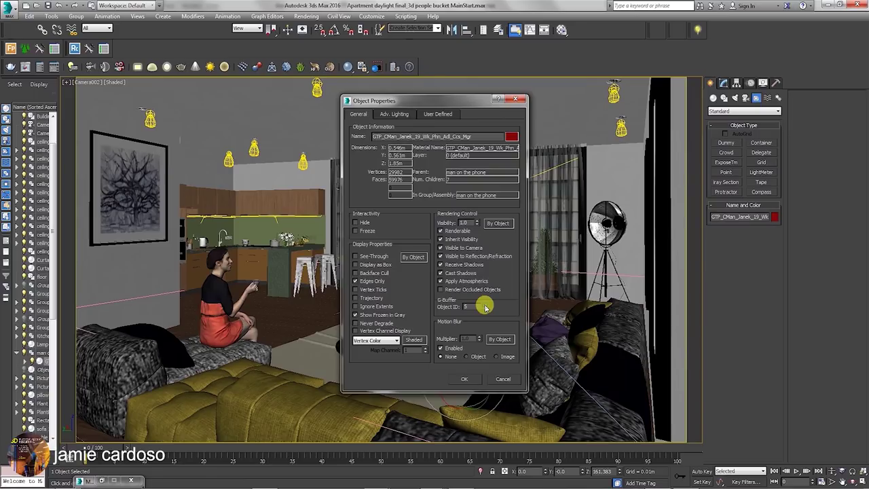
click(464, 379)
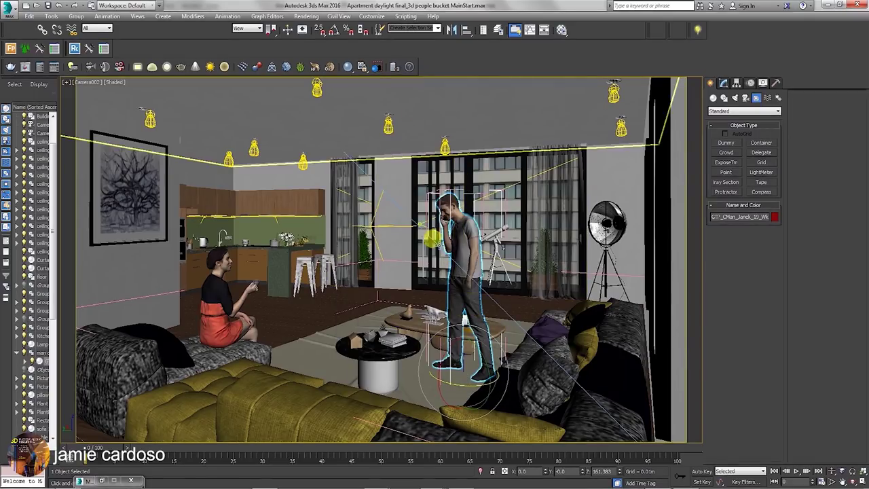
click(412, 312)
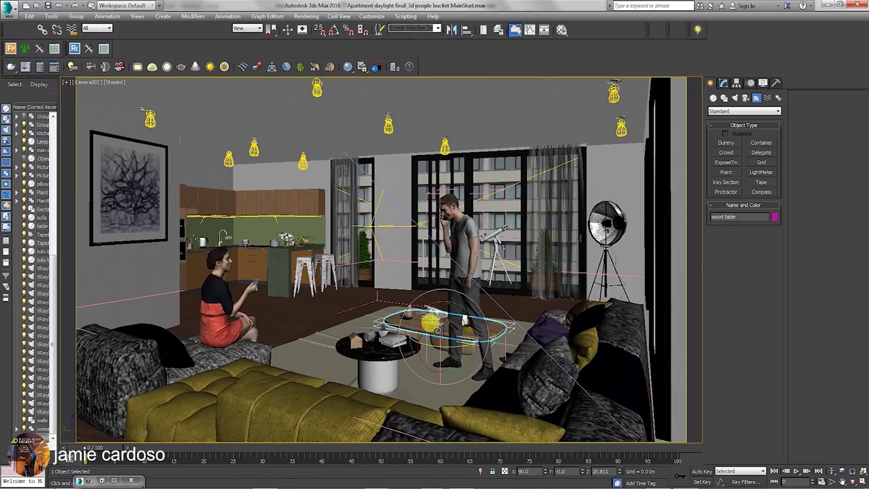
right_click(432, 325)
click(470, 379)
click(503, 380)
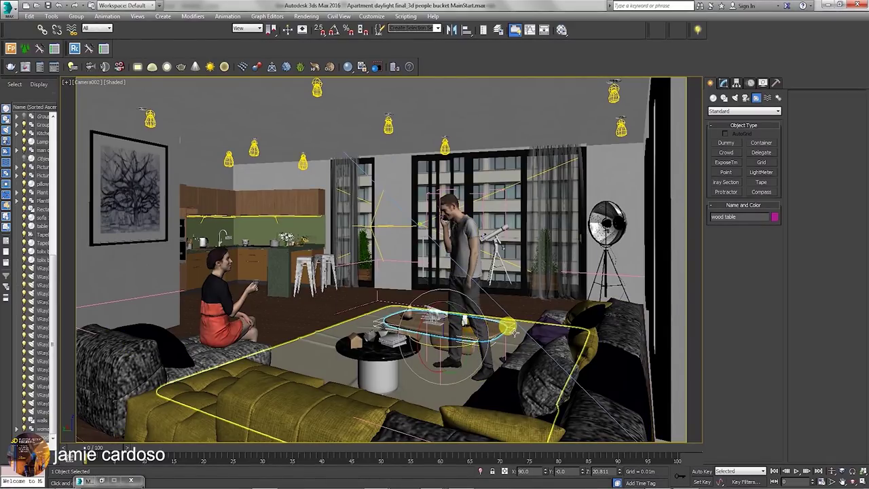
click(514, 331)
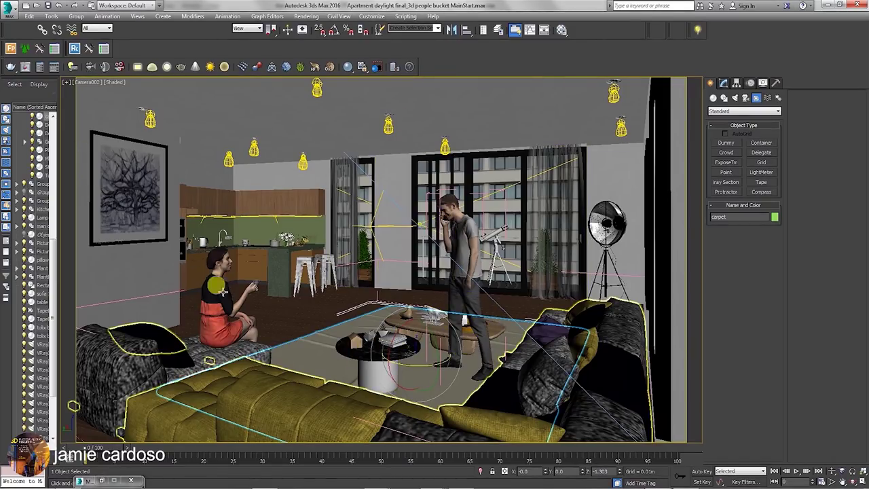
click(194, 185)
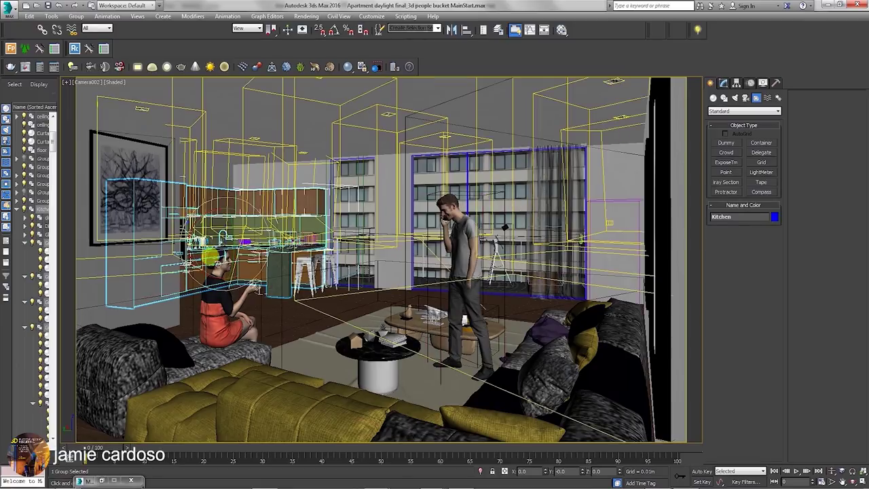
Open the Kitchen and kitchen bit groups and check the cabinet group's Object Properties
click(76, 15)
click(86, 52)
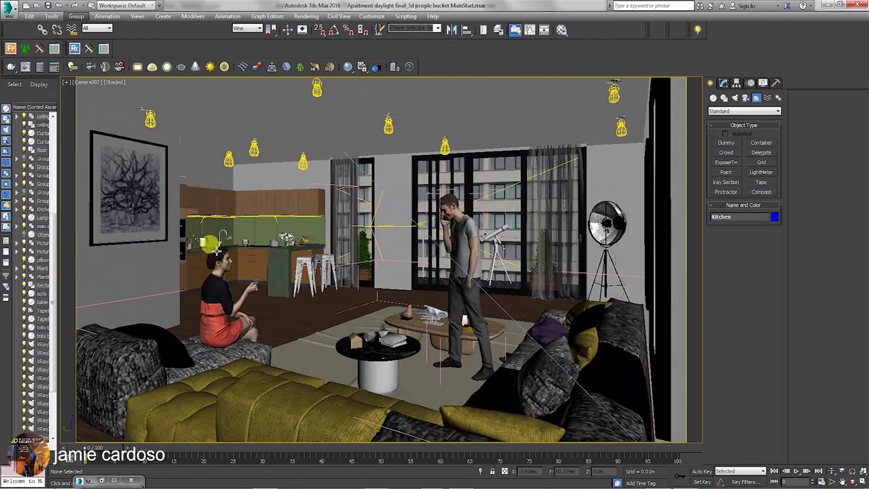
click(231, 305)
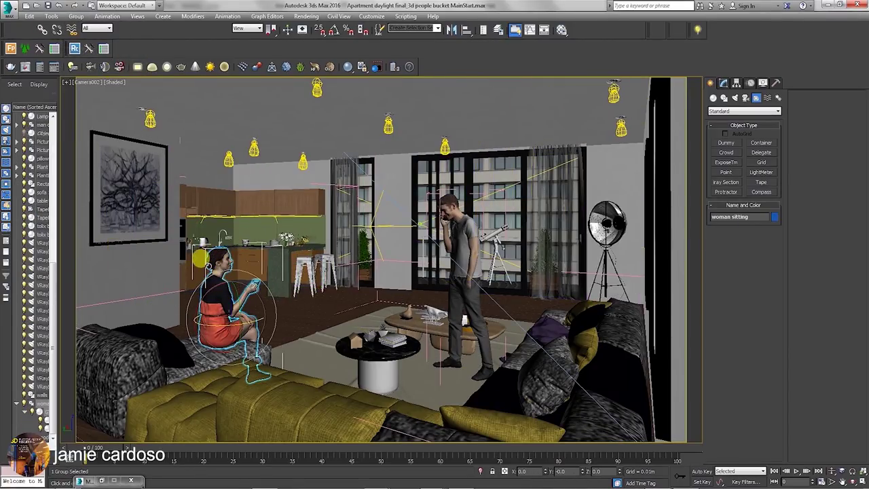
click(197, 234)
click(76, 15)
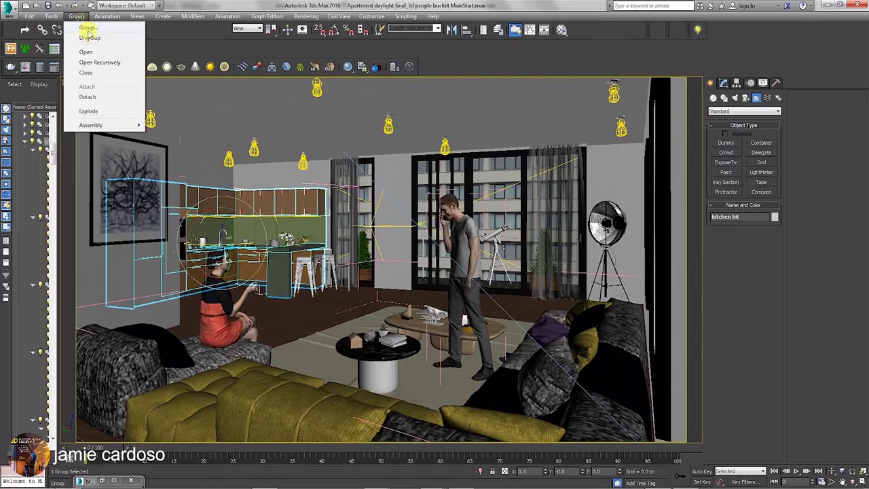
click(88, 27)
click(192, 252)
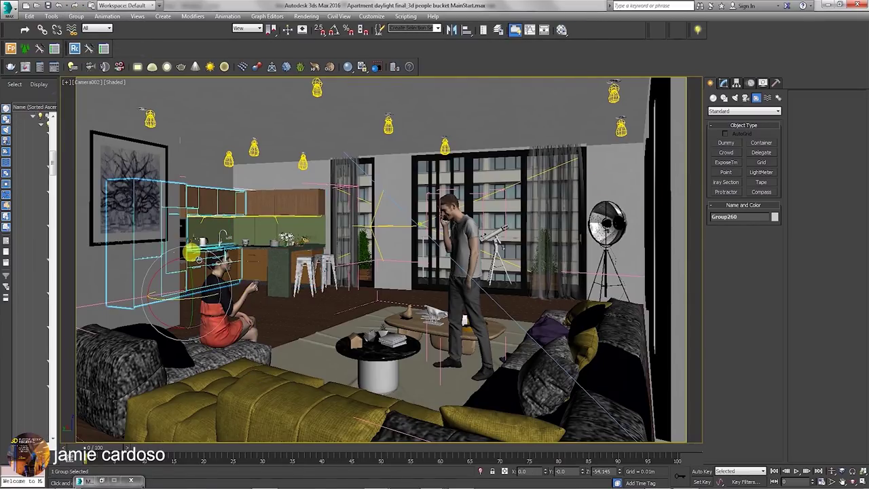
right_click(194, 255)
click(234, 322)
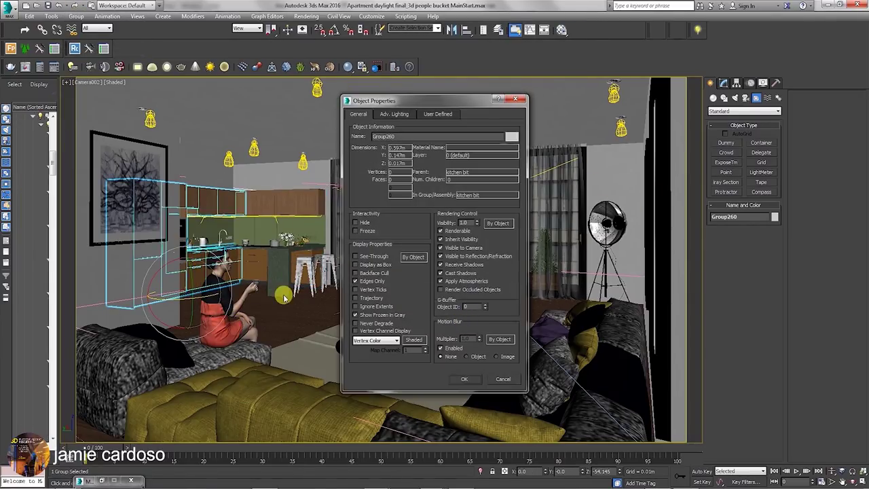
click(503, 379)
Inspect the floor's and kitchen cylinder's G-buffer Object IDs without changing them
click(275, 307)
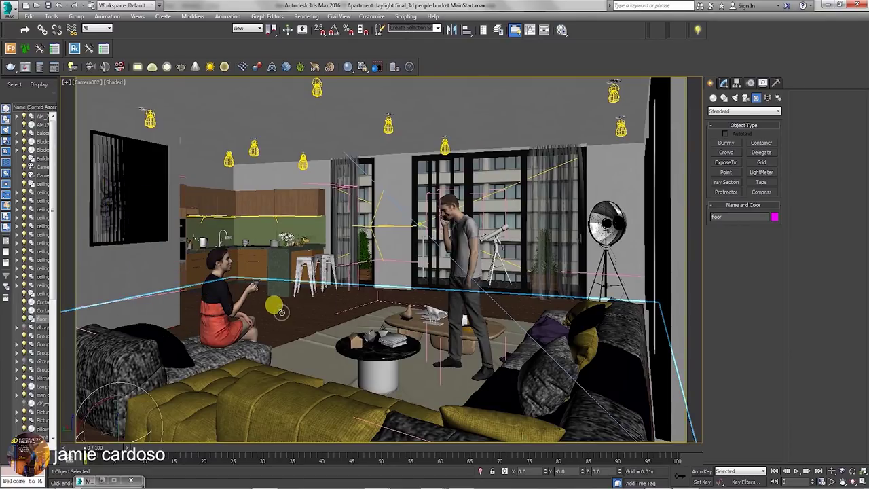
right_click(281, 311)
click(324, 364)
click(509, 375)
click(209, 299)
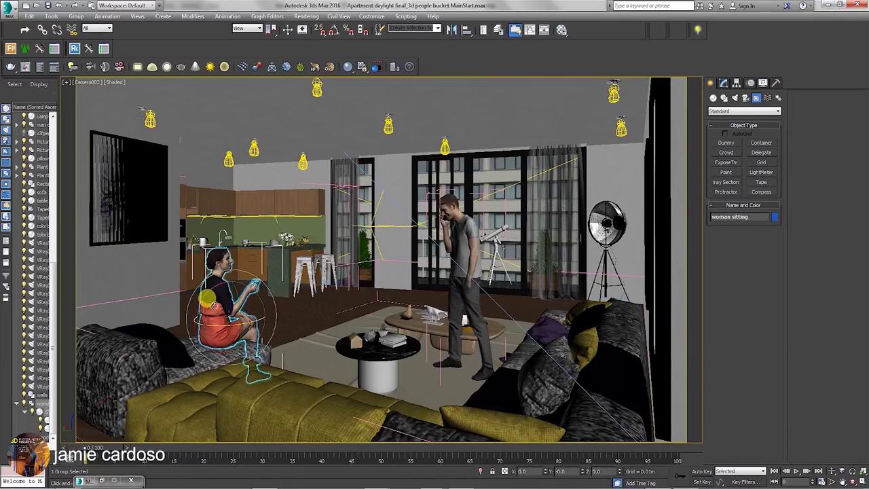
click(76, 16)
click(103, 67)
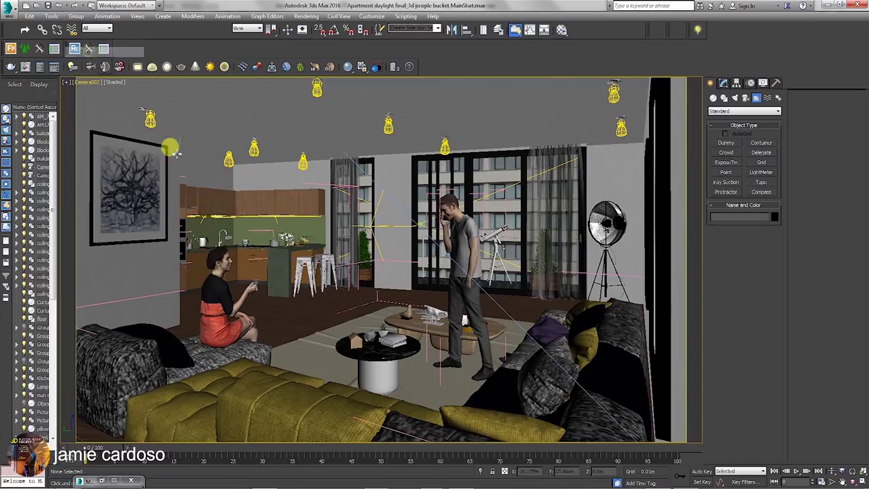
click(219, 230)
right_click(218, 230)
click(254, 292)
click(503, 379)
Set the sitting woman's G-buffer Object ID to 6 and confirm with OK
click(218, 307)
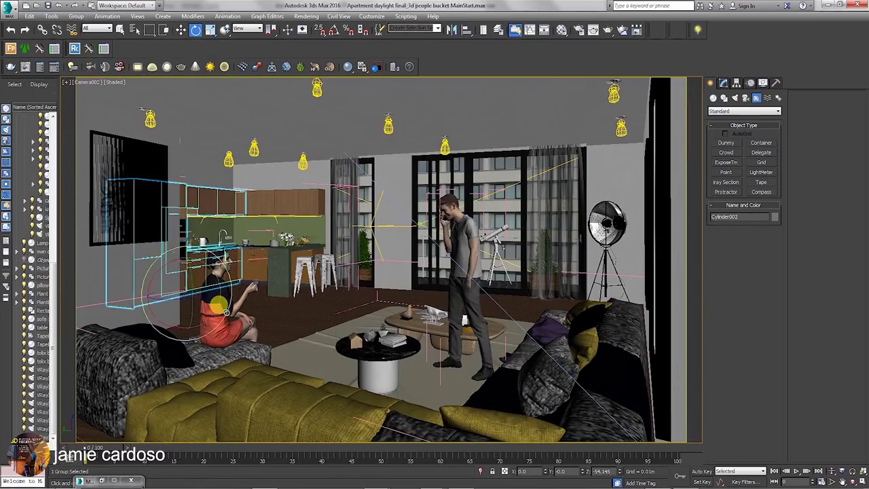
click(217, 315)
right_click(213, 305)
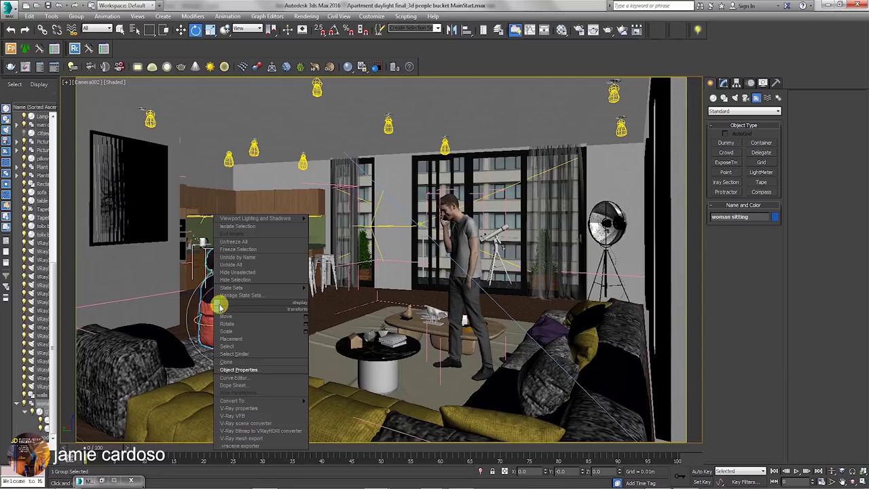
click(251, 369)
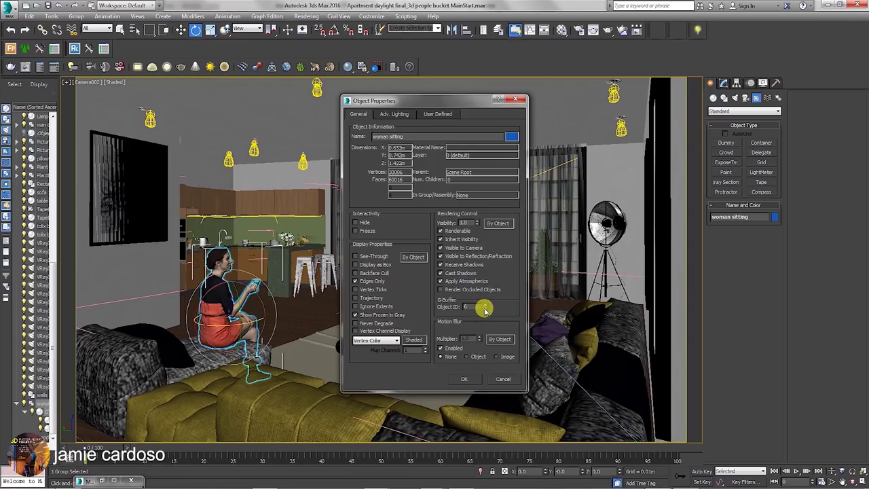
click(464, 378)
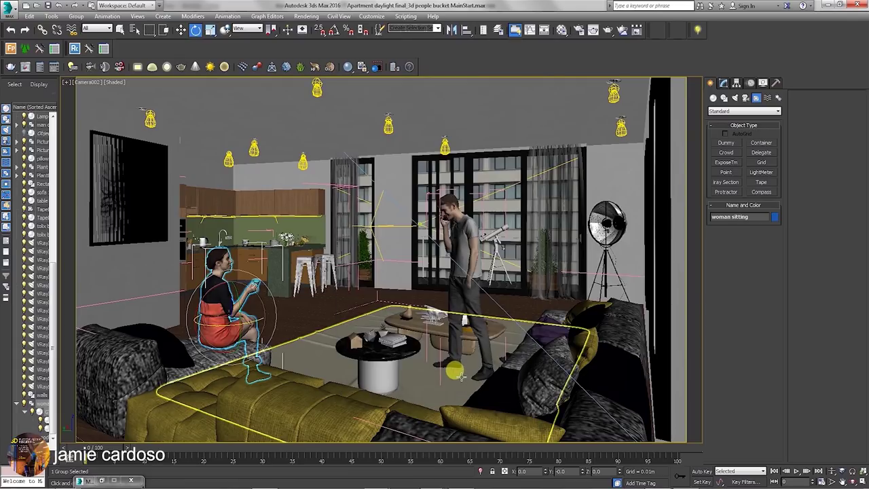
Ungroup the kitchen cabinet group Group260 into separate pieces
click(456, 224)
click(278, 269)
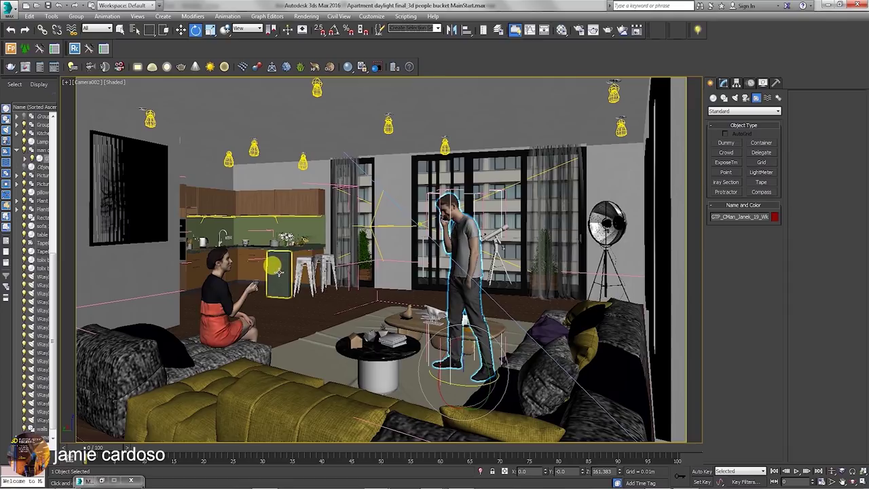
click(196, 291)
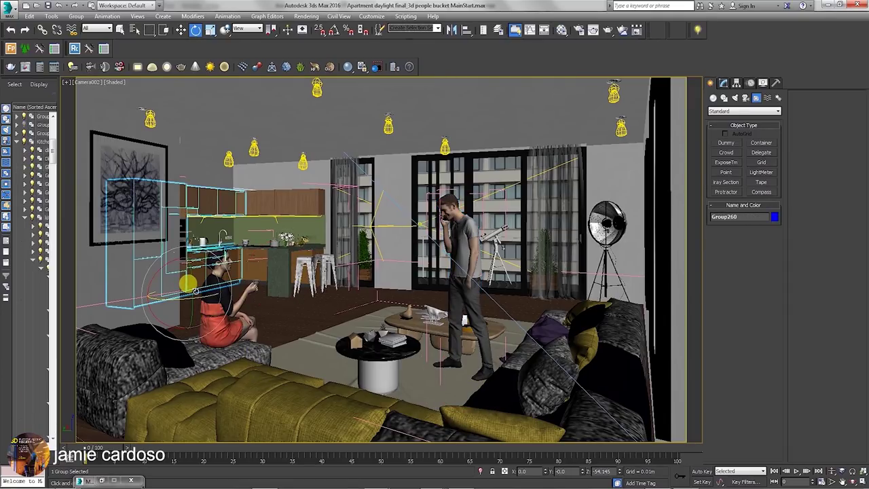
click(76, 16)
click(85, 34)
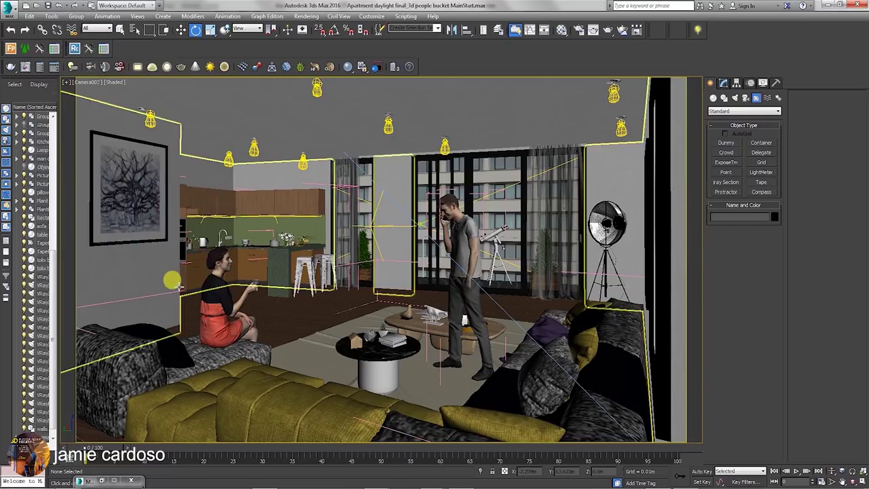
Confirm the rod and Mesh69 pieces both carry G-buffer Object ID 0
click(188, 291)
right_click(187, 292)
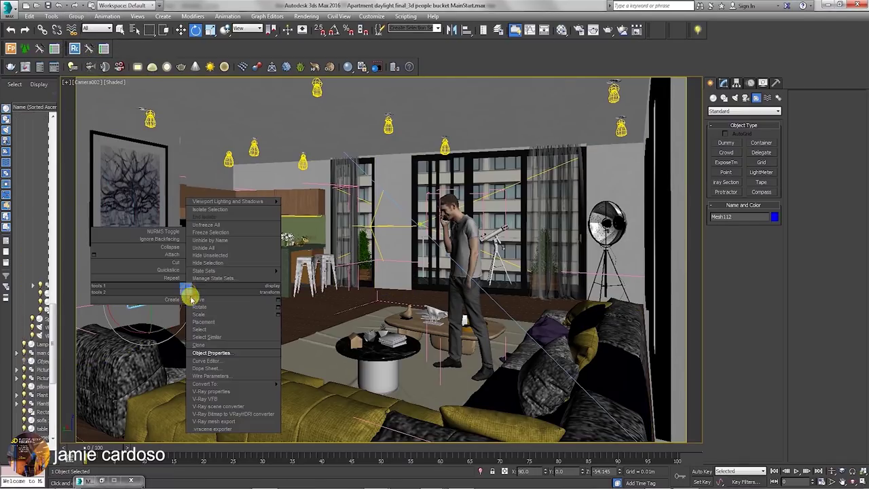
click(217, 343)
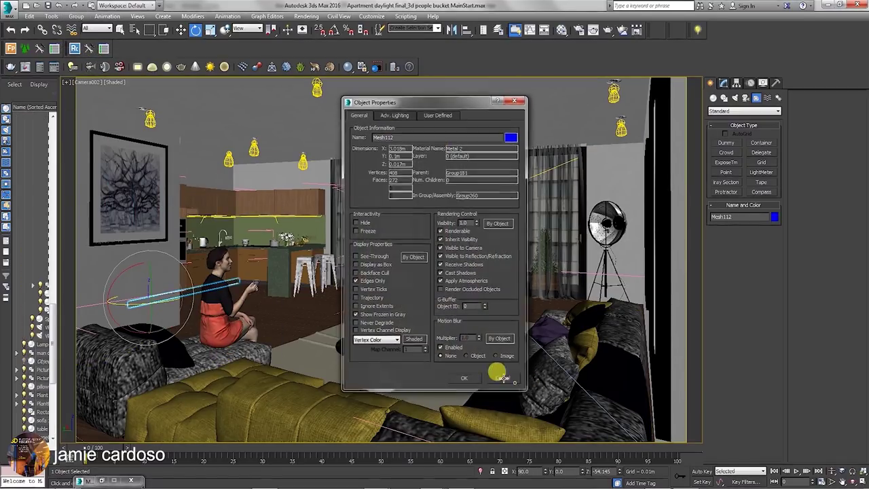
click(503, 379)
click(204, 258)
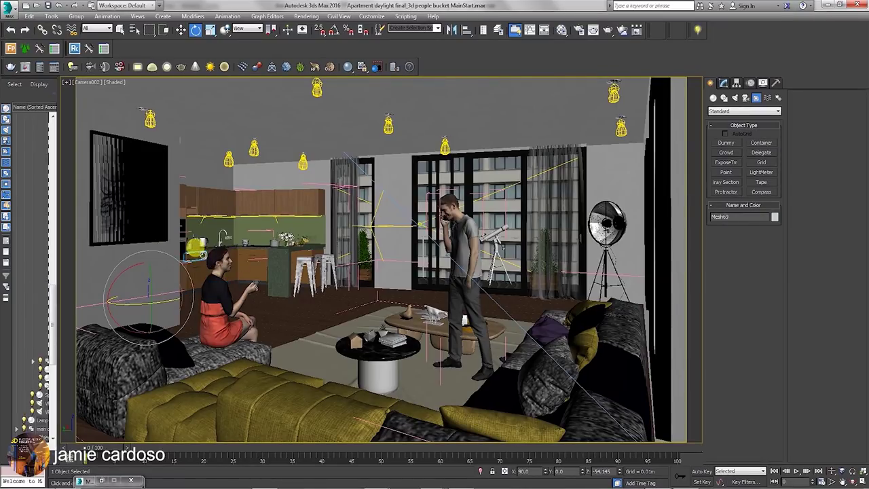
right_click(204, 258)
click(229, 306)
click(505, 378)
click(252, 256)
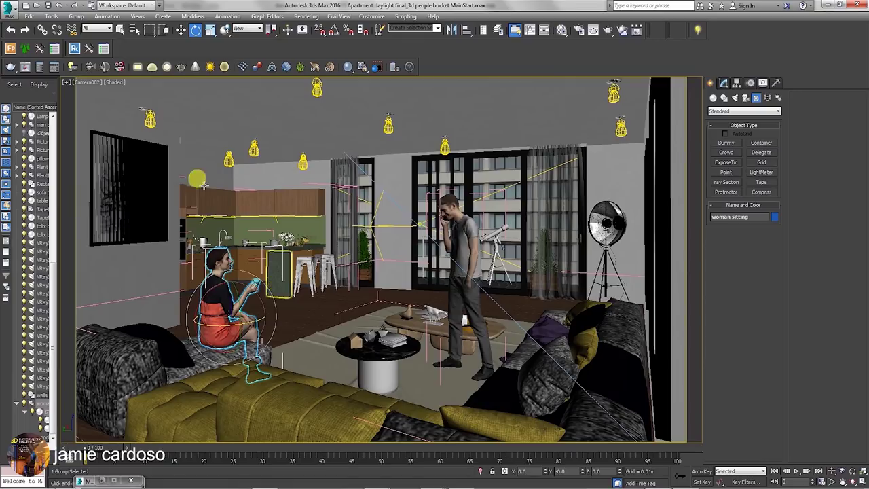
click(76, 16)
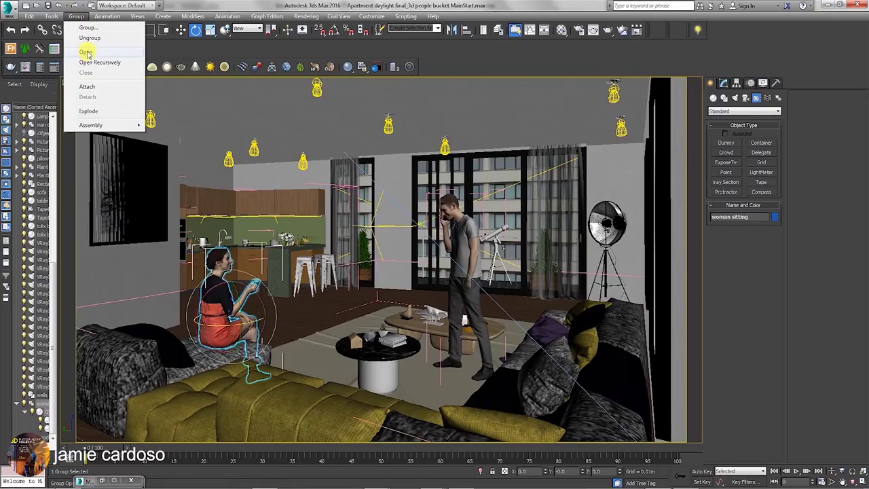
Open the woman sitting group and check the GTA_Coffee_Cup's G-buffer Object ID
click(86, 53)
click(253, 278)
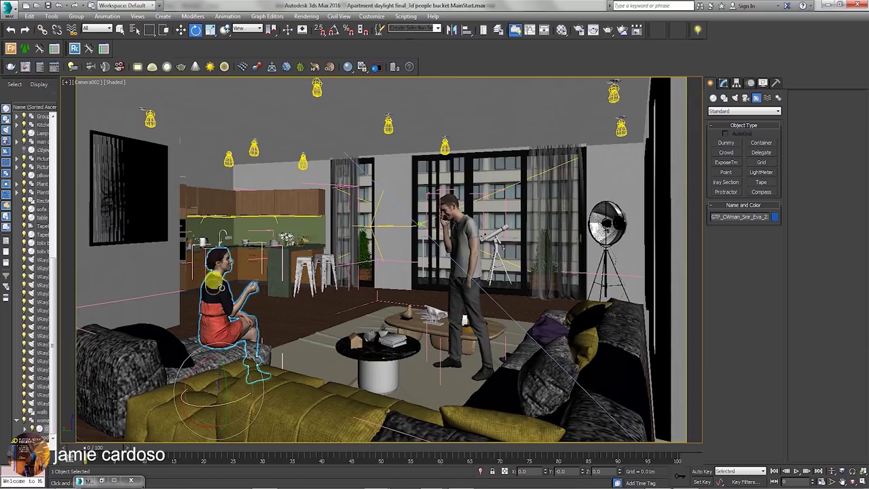
click(254, 284)
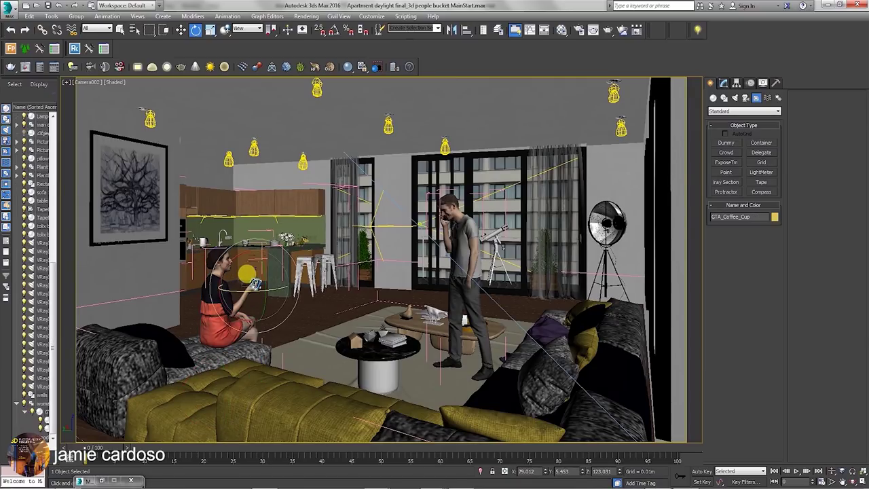
right_click(254, 284)
click(285, 333)
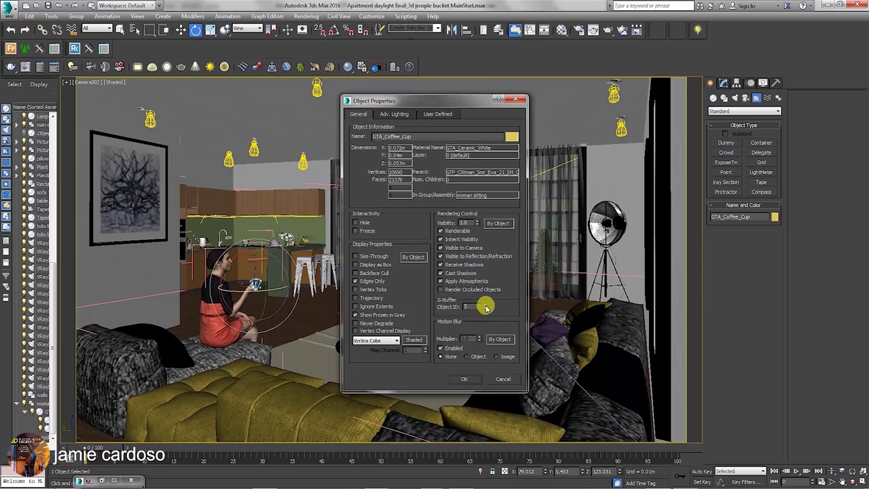
click(461, 380)
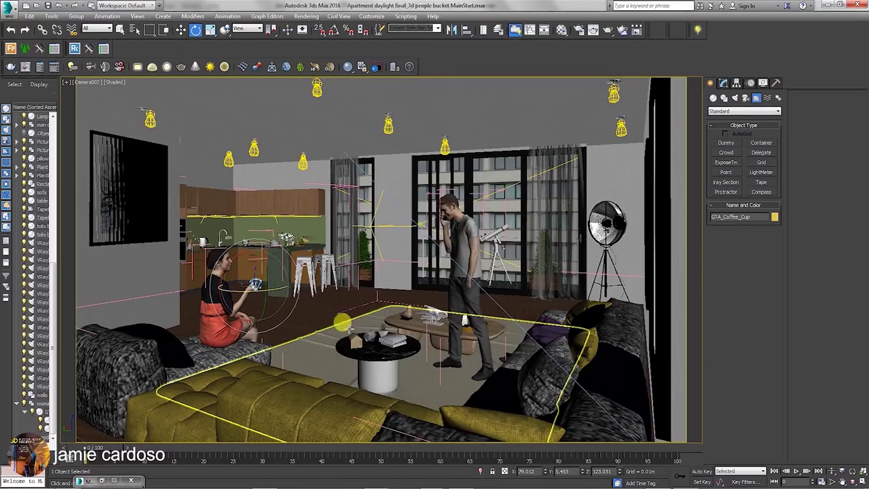
Check the GTA_Coffee_Liquid's G-buffer Object ID, then select window and curtain group Group029
click(257, 280)
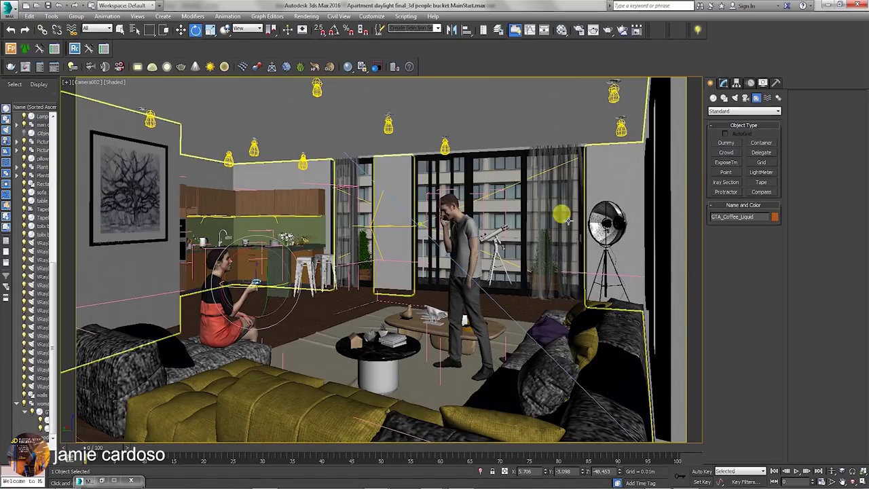
right_click(253, 281)
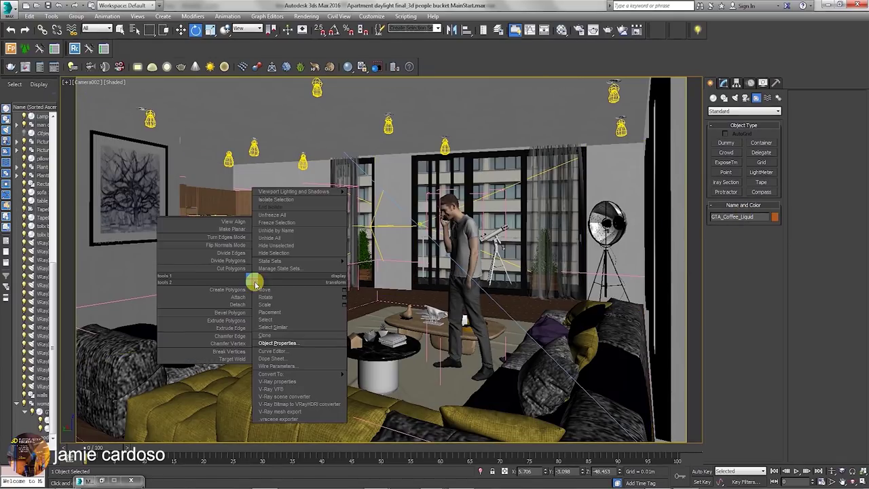
click(285, 341)
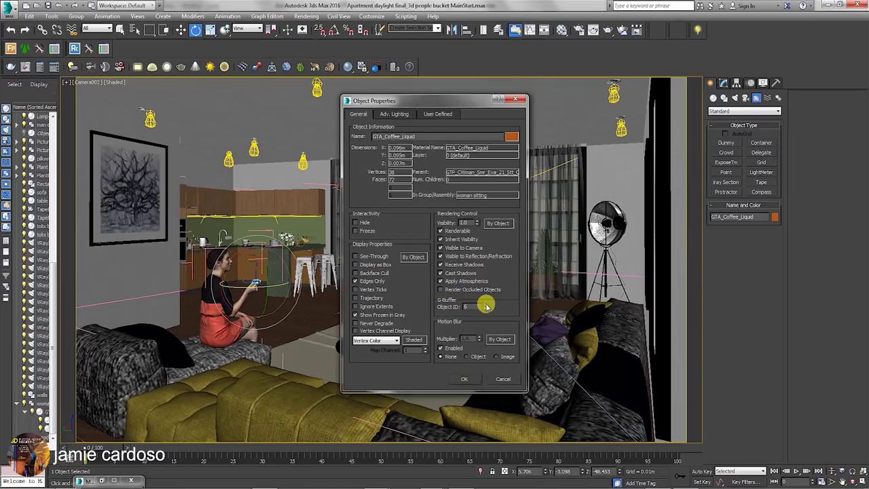
click(464, 379)
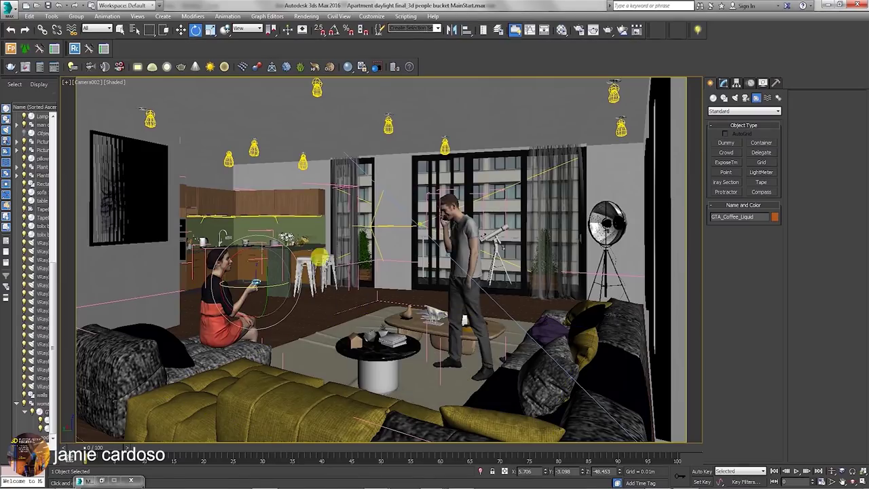
click(440, 220)
click(411, 144)
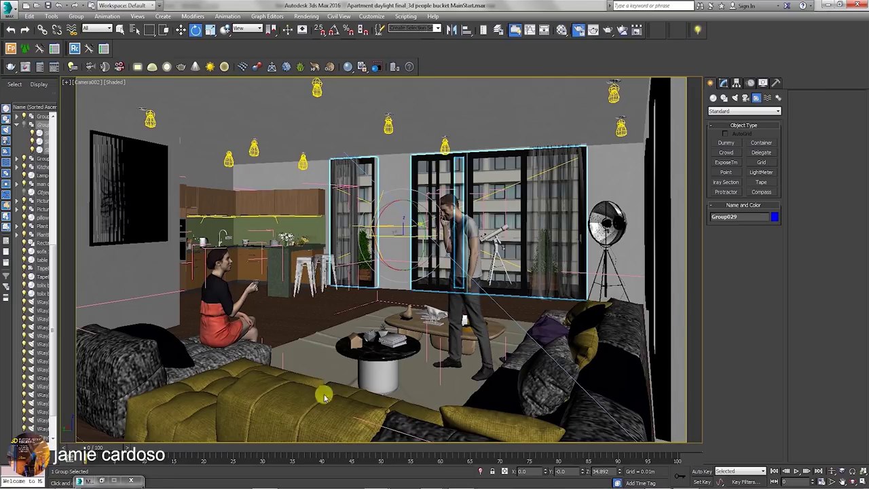
click(57, 480)
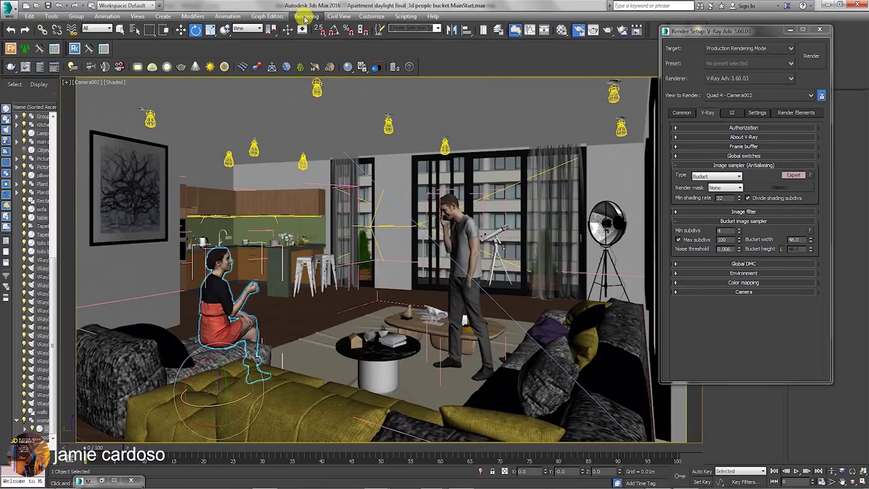
Return to 3ds Max and bring up the Rendering menu
click(308, 16)
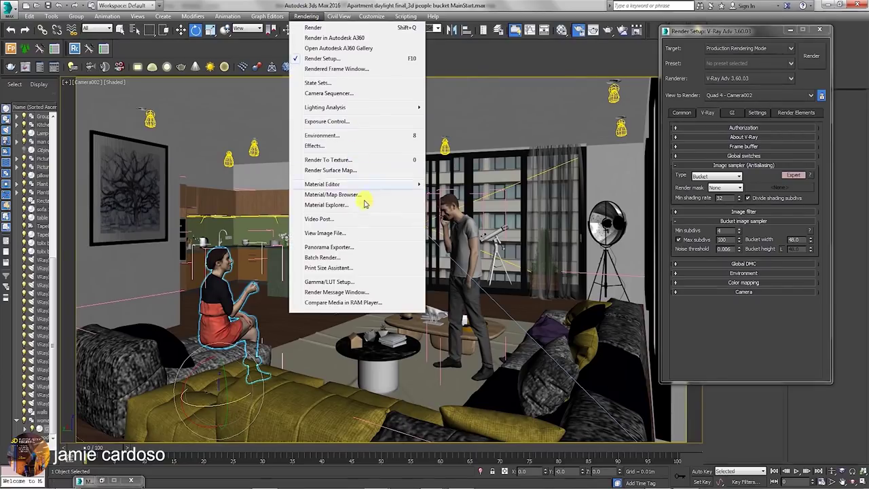
Load MultiMatteElement_2.tif through Rendering > View Image File
click(341, 234)
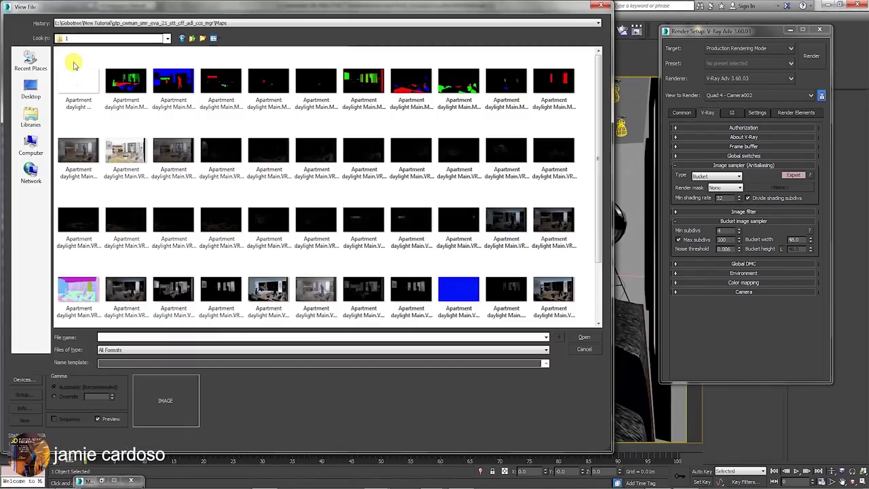
click(163, 73)
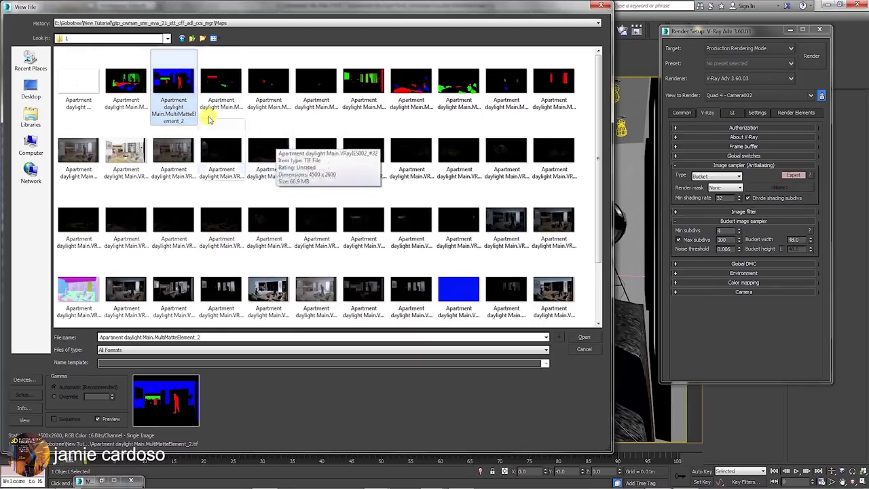
click(584, 337)
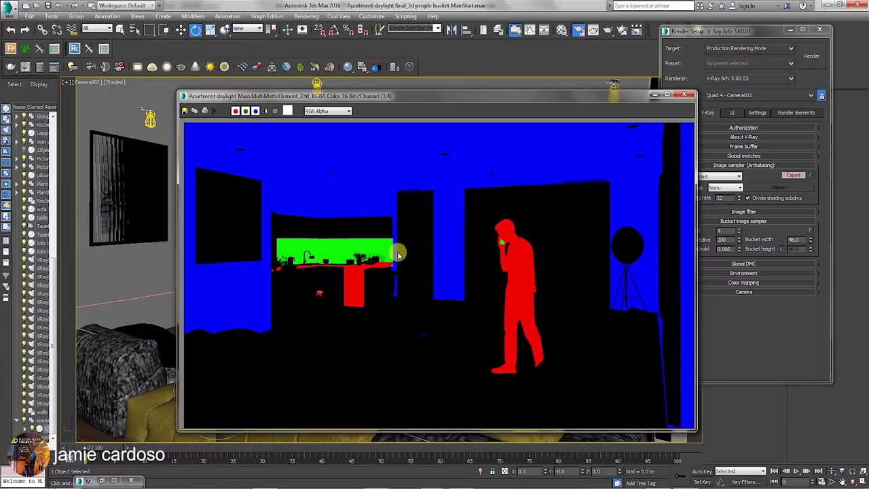
Zoom and pan on the red, green and blue masks, then reposition the image window
click(528, 279)
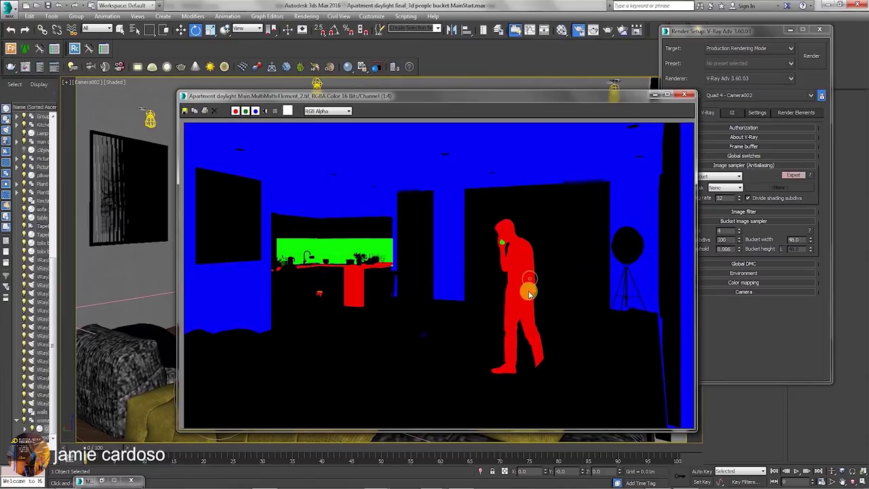
scroll(528, 291, up, 1)
scroll(519, 283, up, 2)
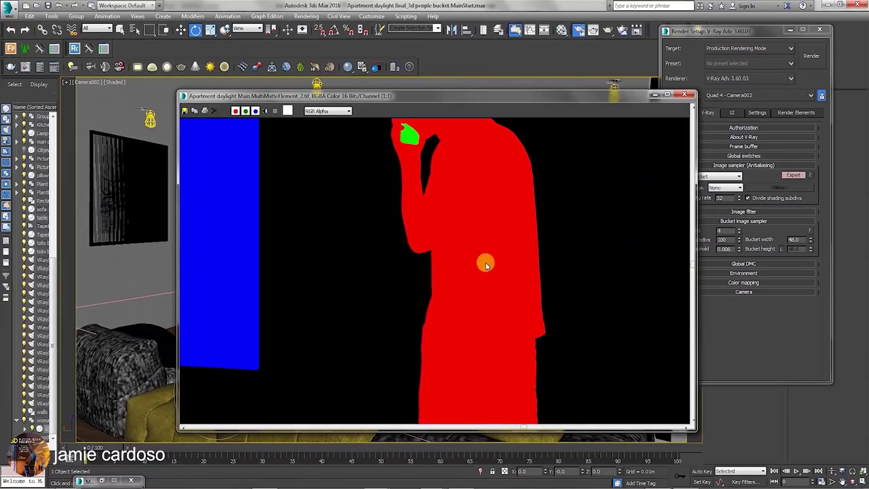
scroll(461, 295, down, 2)
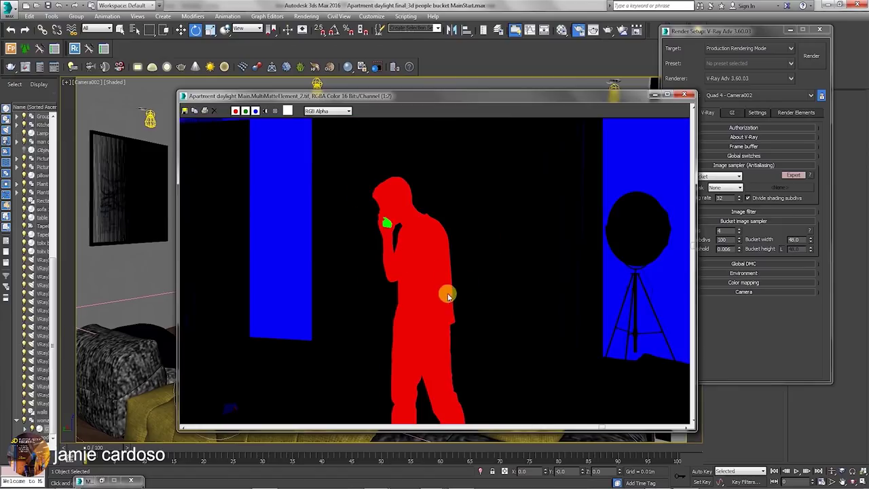
drag(448, 295, 481, 252)
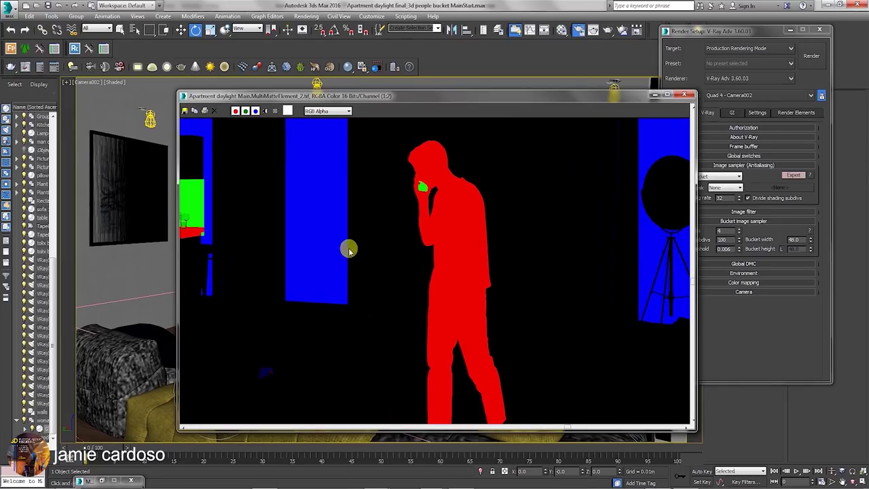
scroll(456, 283, down, 2)
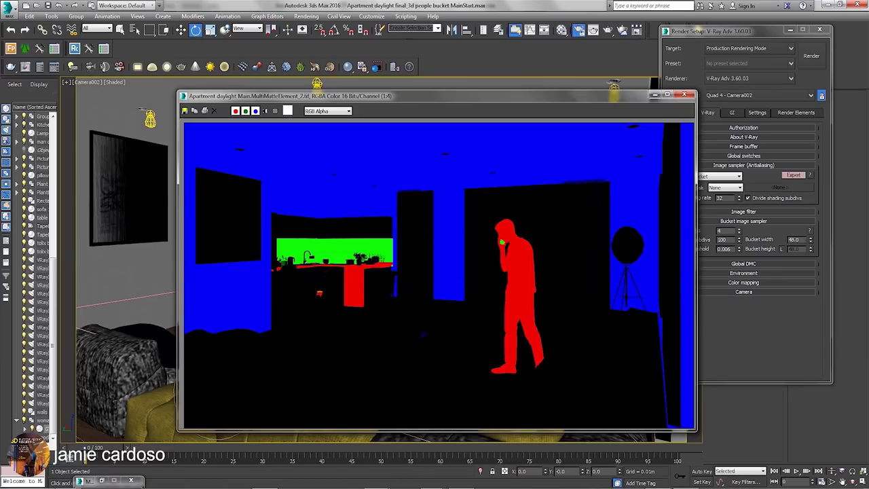
drag(387, 102, 532, 150)
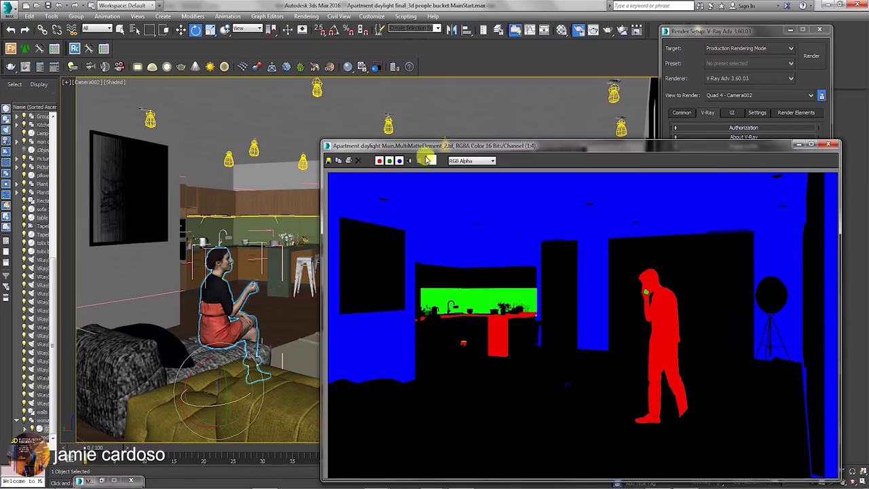
drag(450, 144, 436, 138)
click(306, 16)
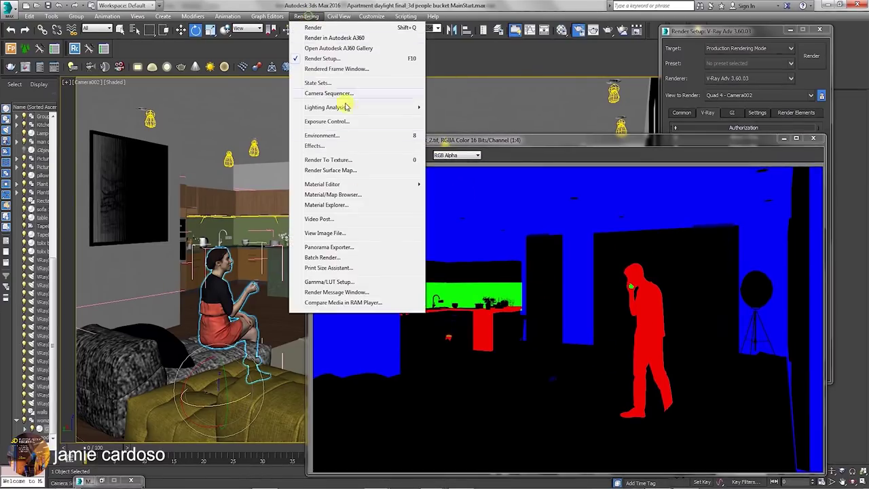
Load MultiMatteElement_1 through View Image File, zoom in and move its window aside
click(329, 233)
click(119, 81)
click(584, 339)
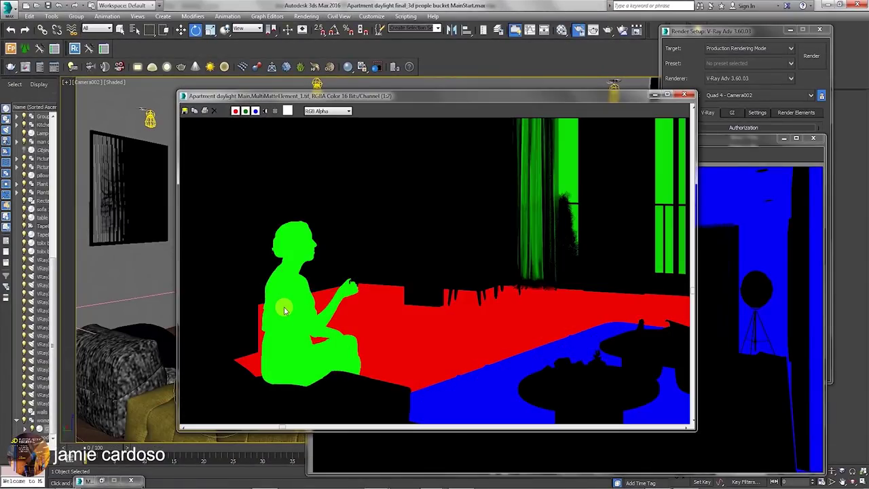
scroll(284, 306, down, 1)
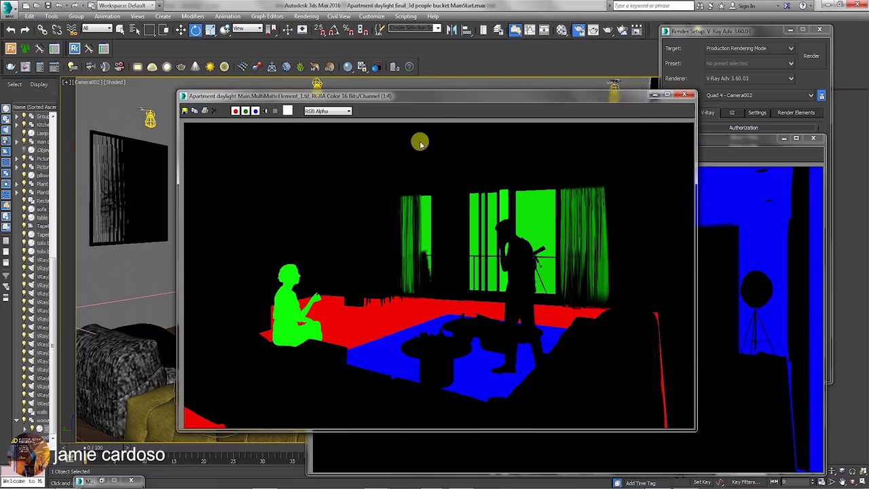
drag(442, 97, 370, 55)
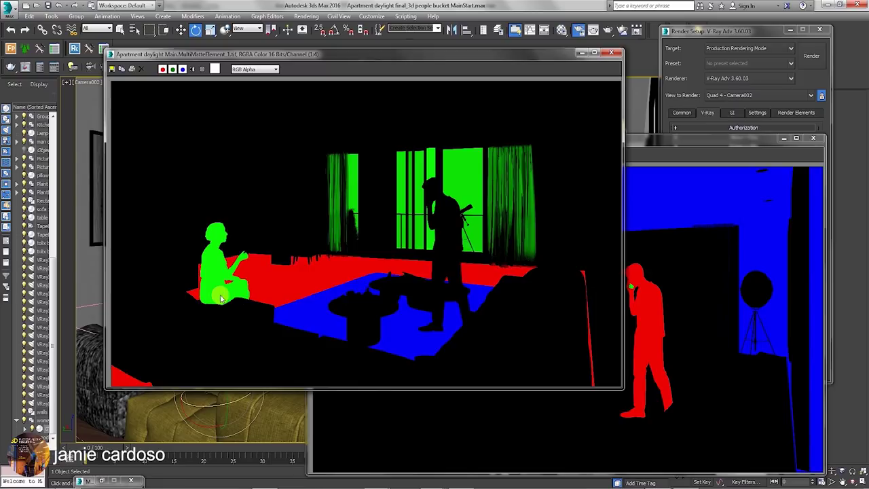
scroll(215, 258, up, 3)
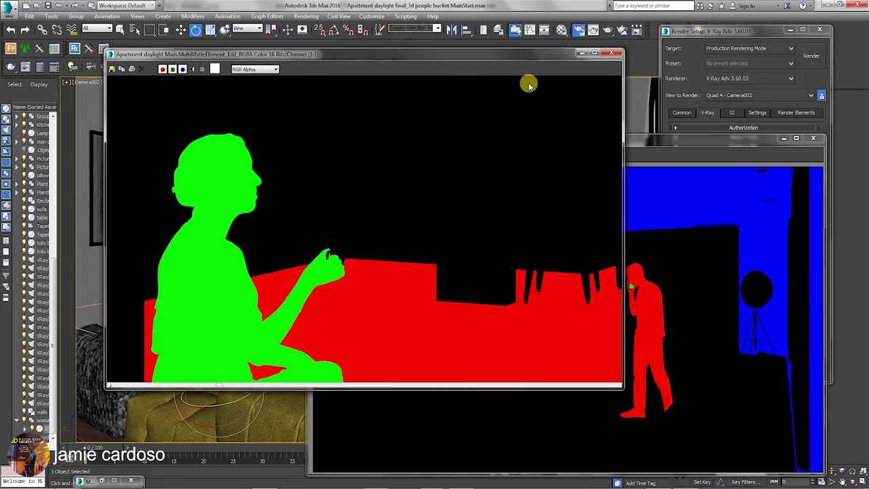
Load the RGB_color beauty render through View Image File
click(307, 16)
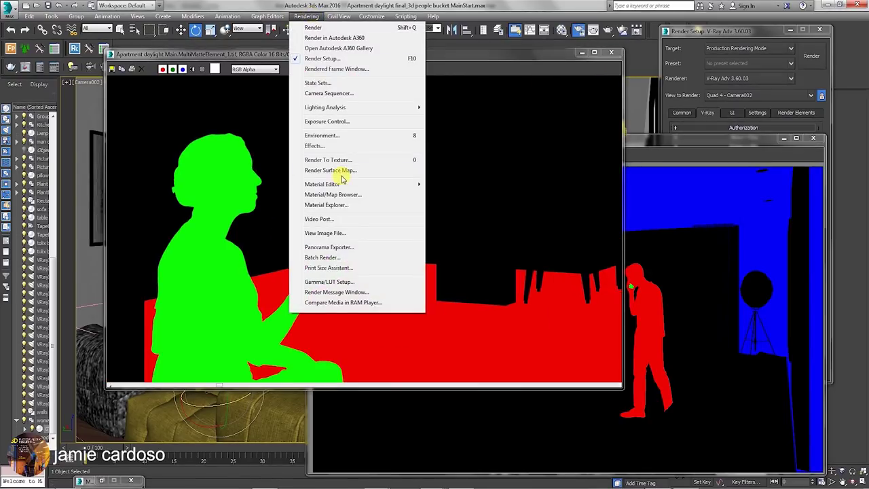
click(339, 233)
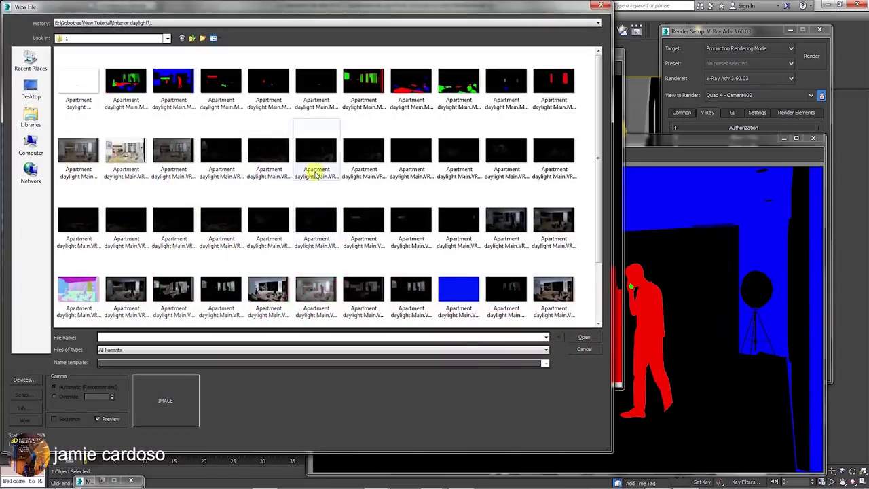
click(72, 166)
click(584, 337)
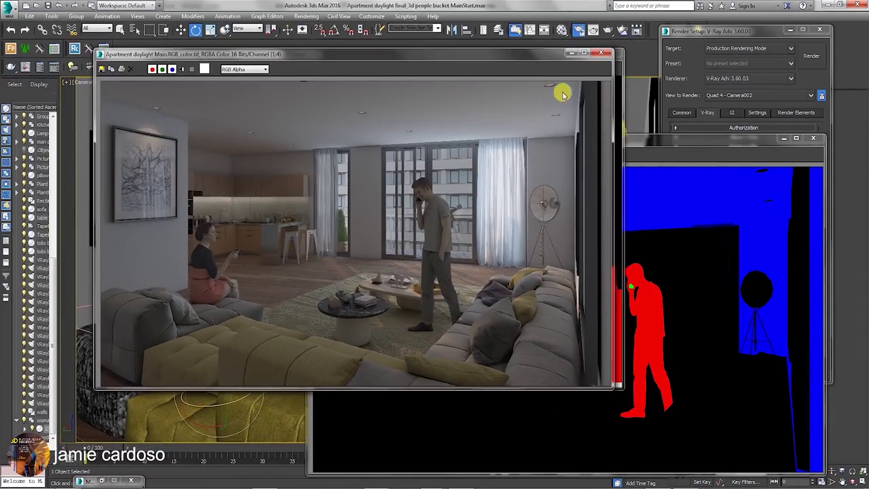
Close the RGB_color and both MultiMatte image windows and the Render Setup dialog
click(600, 53)
click(820, 140)
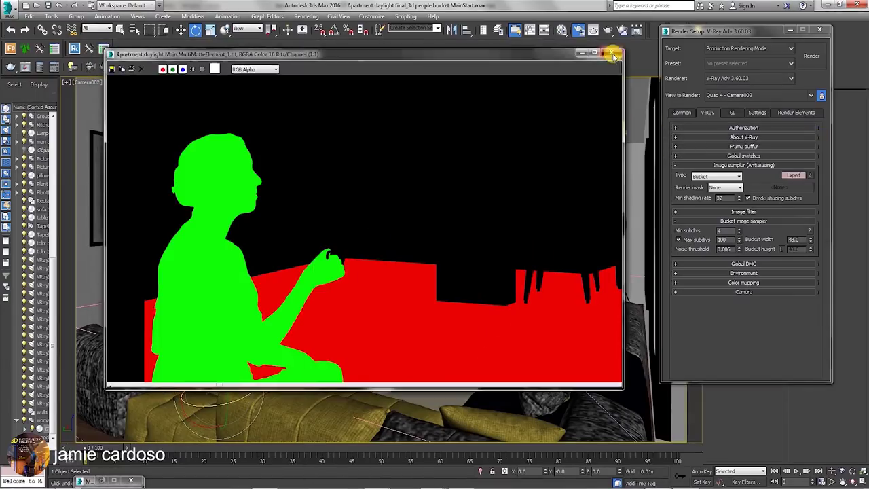
click(611, 52)
drag(766, 32, 649, 21)
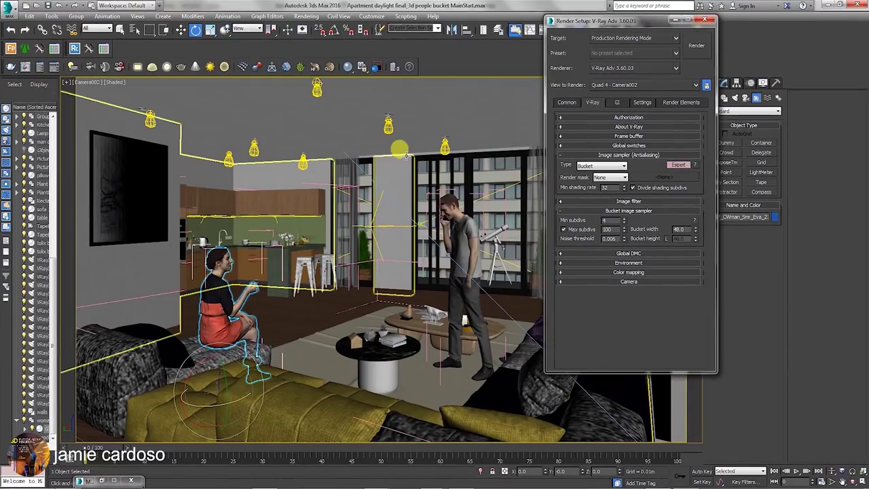
click(708, 19)
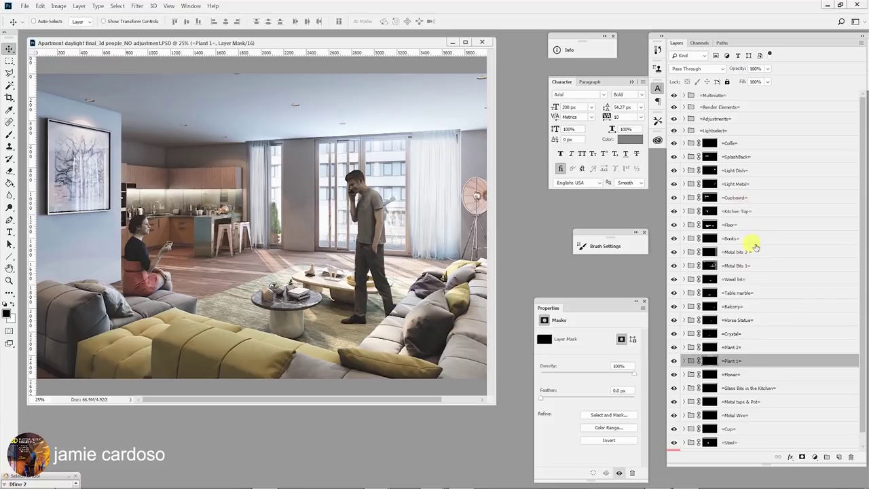
Select the Light Dish and SplashBack mask layers and scroll through the layer list
click(743, 171)
click(741, 158)
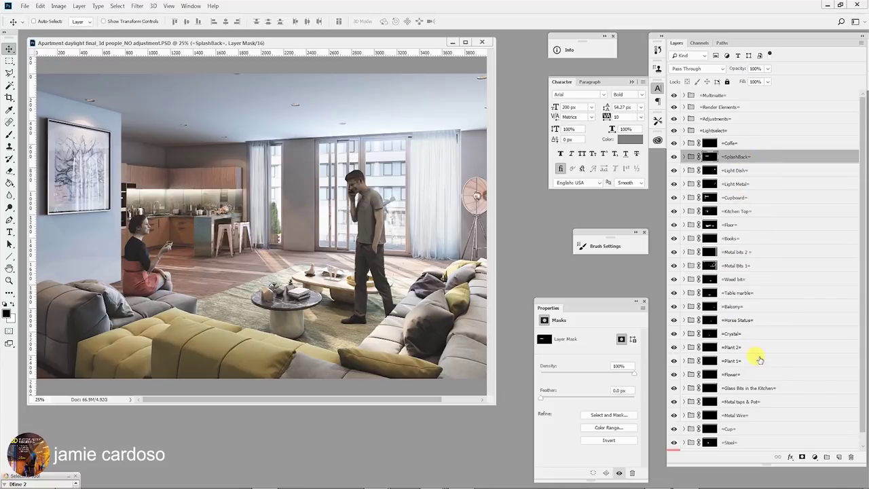
scroll(759, 359, down, 1)
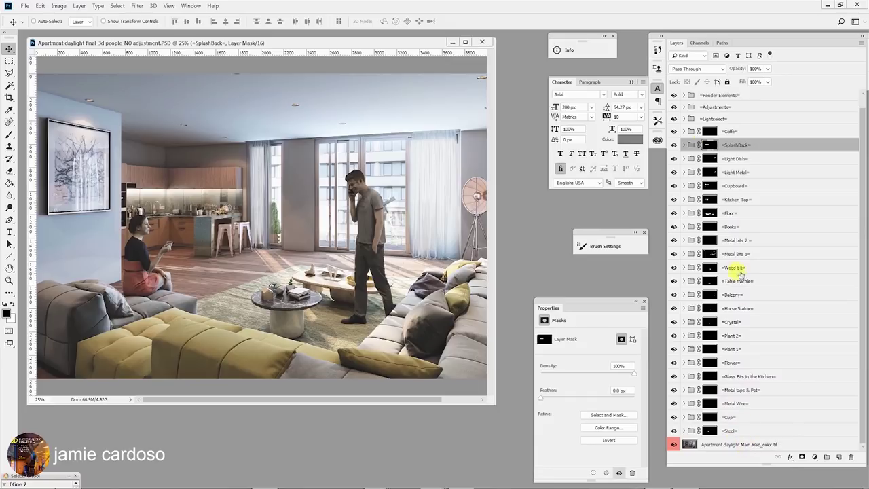
scroll(742, 378, up, 1)
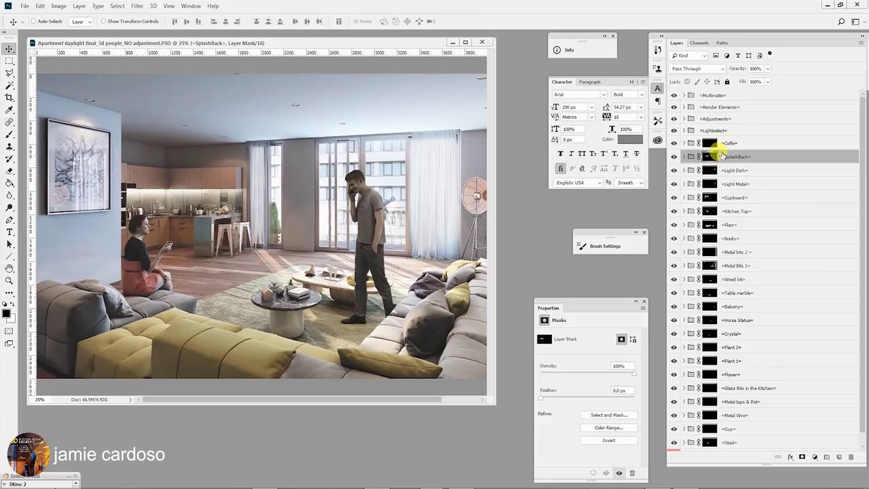
Toggle the Adjustments group off and on, then zoom in on the seated woman
click(737, 130)
click(728, 119)
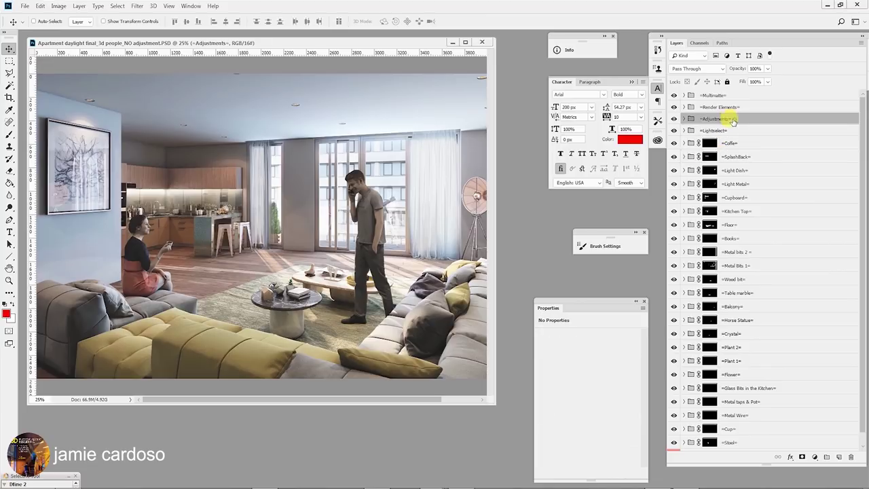
click(674, 119)
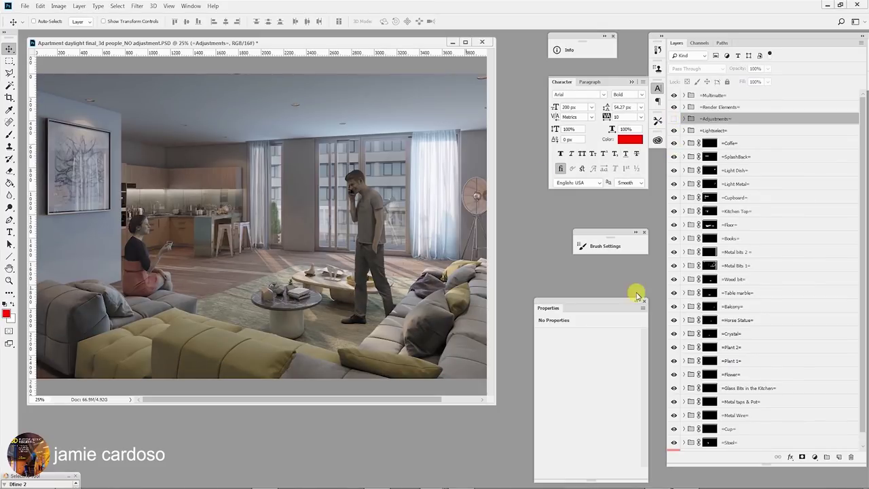
click(674, 119)
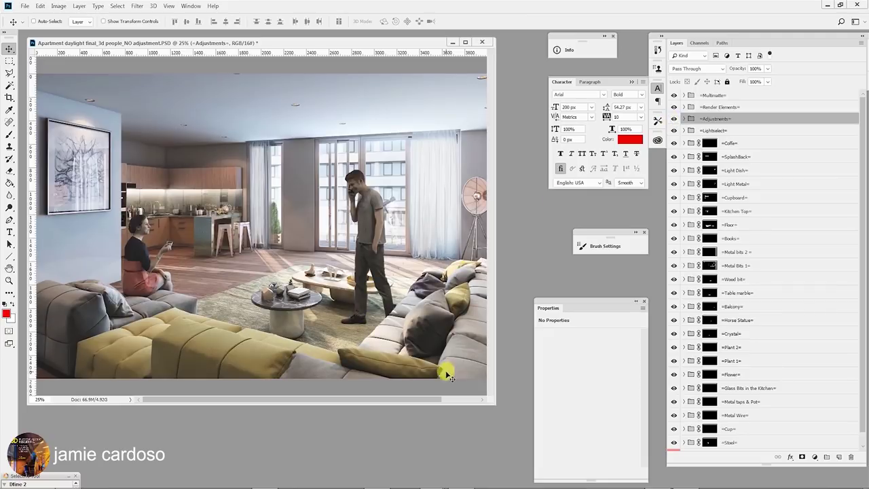
key(z)
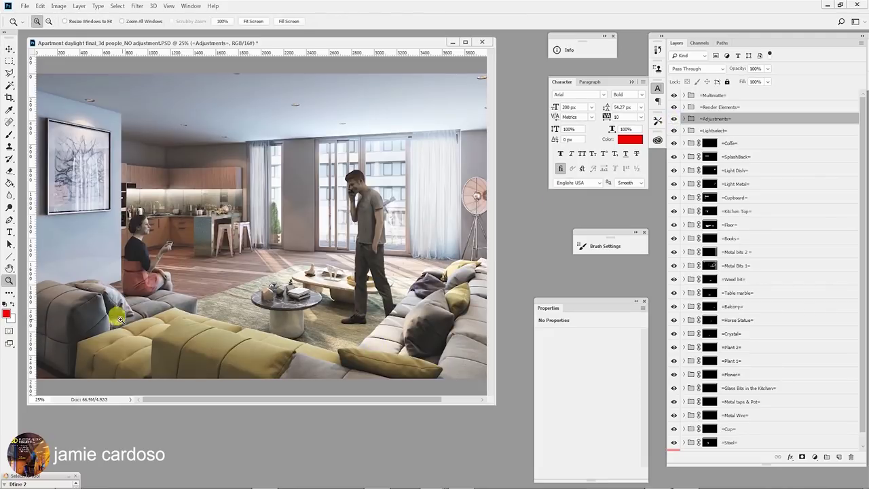
click(128, 250)
click(128, 250)
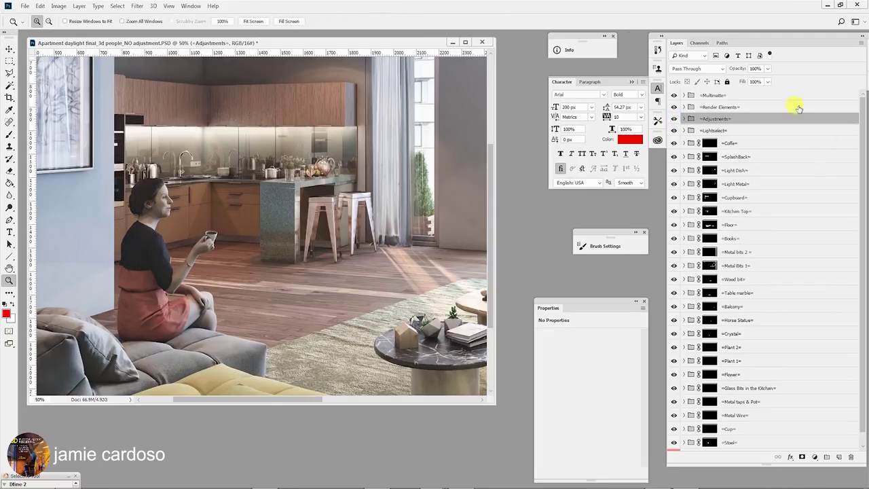
Compare the render with and without the Adjustments group while zooming back out
click(674, 119)
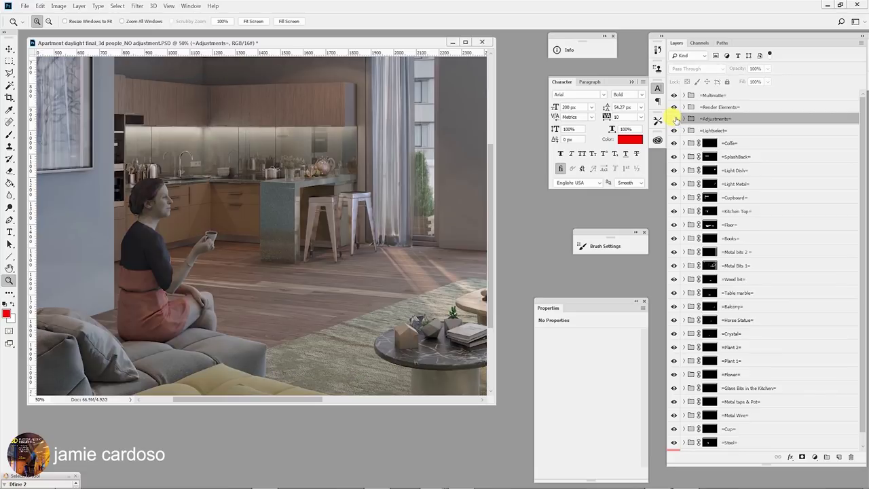
alt+click(310, 253)
alt+click(311, 254)
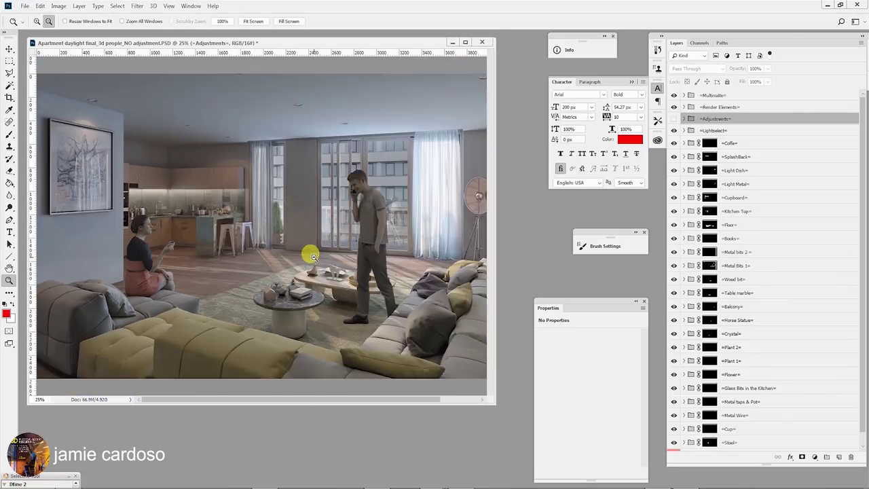
alt+click(312, 256)
click(674, 119)
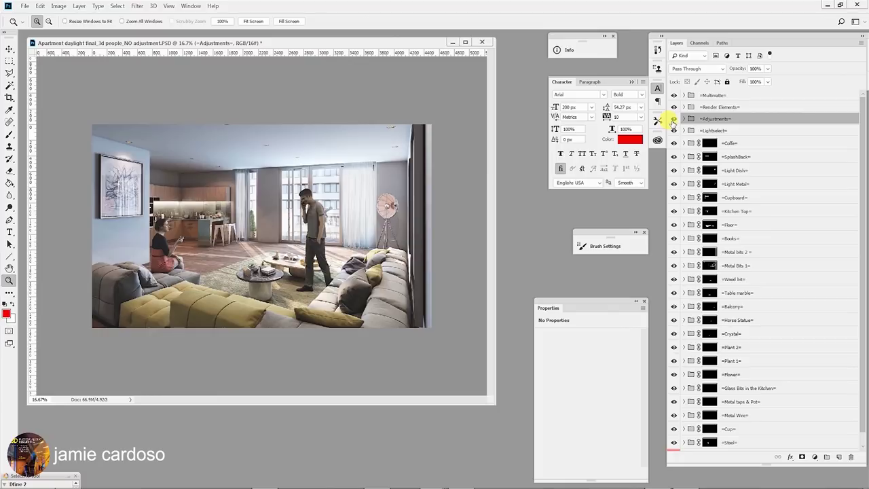
click(674, 119)
click(674, 119)
Expand the Adjustments group and hide Curves 1, Levels 21, Hue/Saturation 7, Levels Outside and Curtain
click(684, 119)
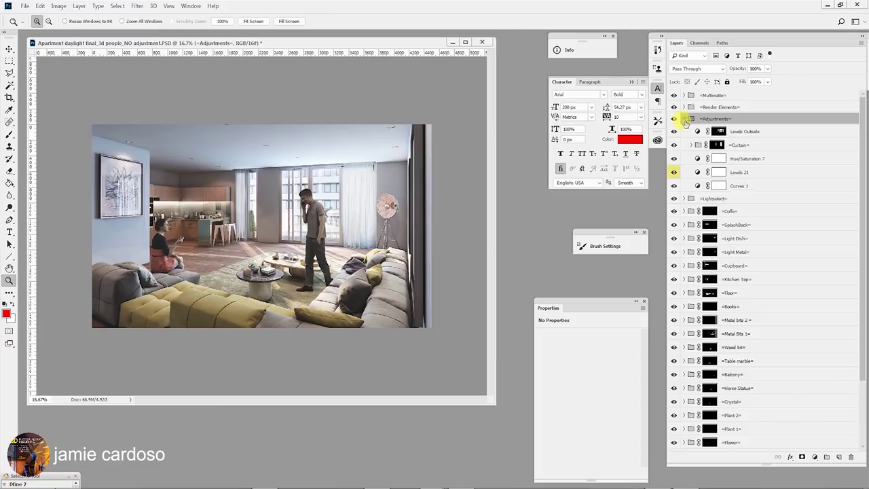
click(743, 186)
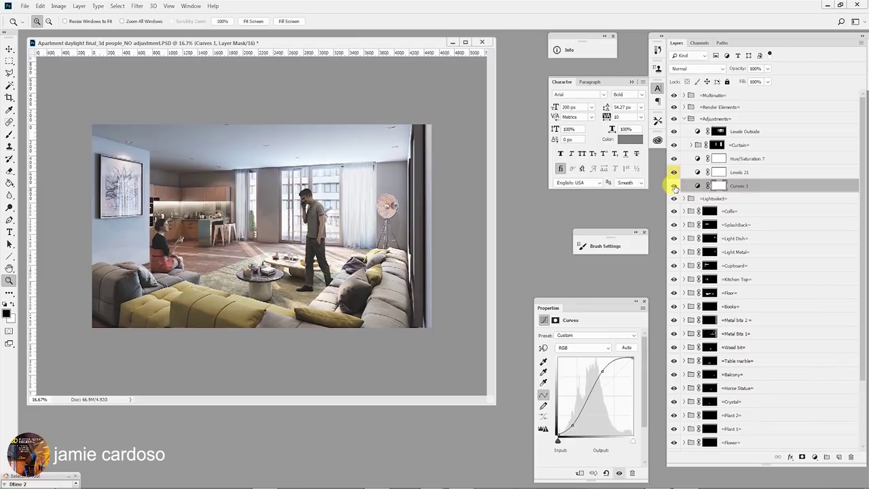
click(674, 186)
click(675, 172)
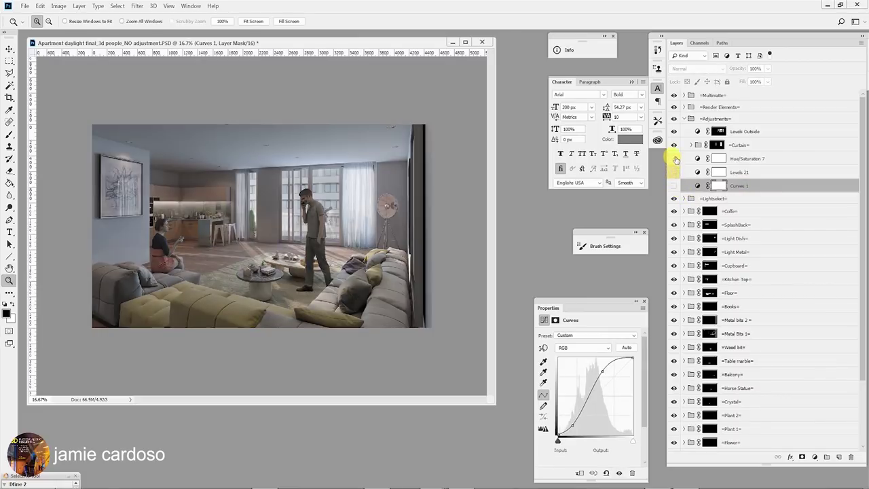
click(674, 158)
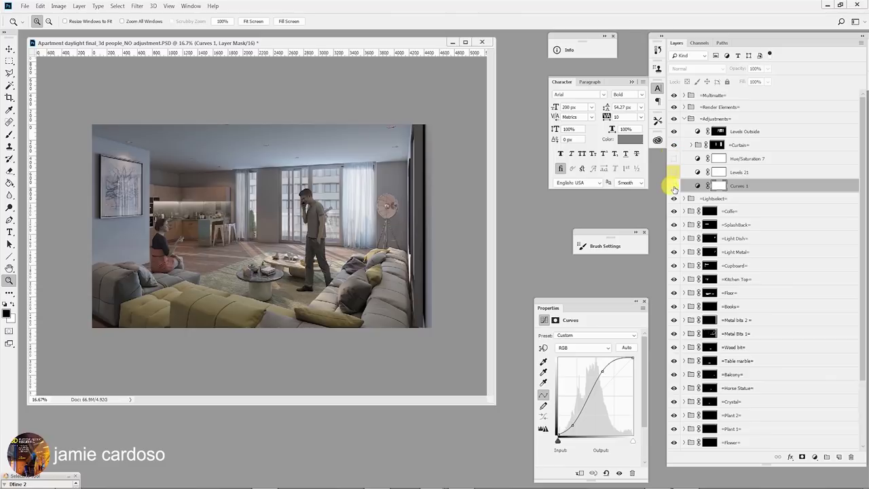
click(678, 129)
click(673, 145)
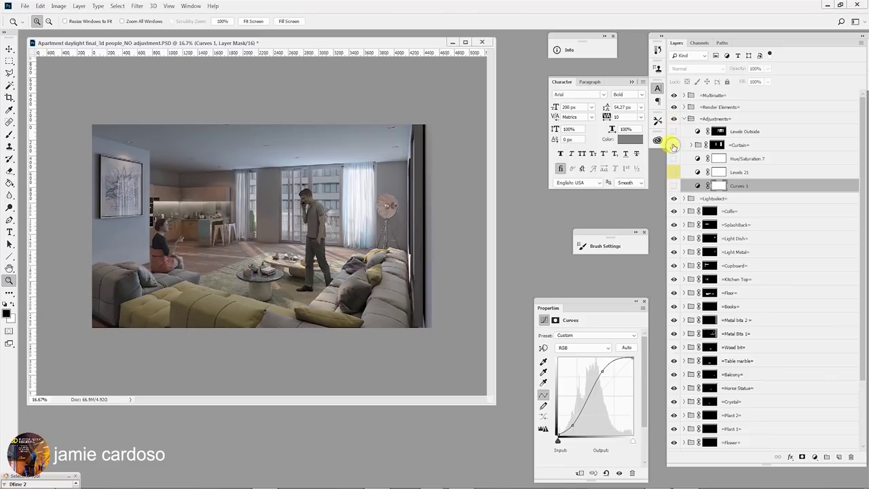
Turn Curves 1, Levels 21, Curtain and Levels Outside back on
click(697, 186)
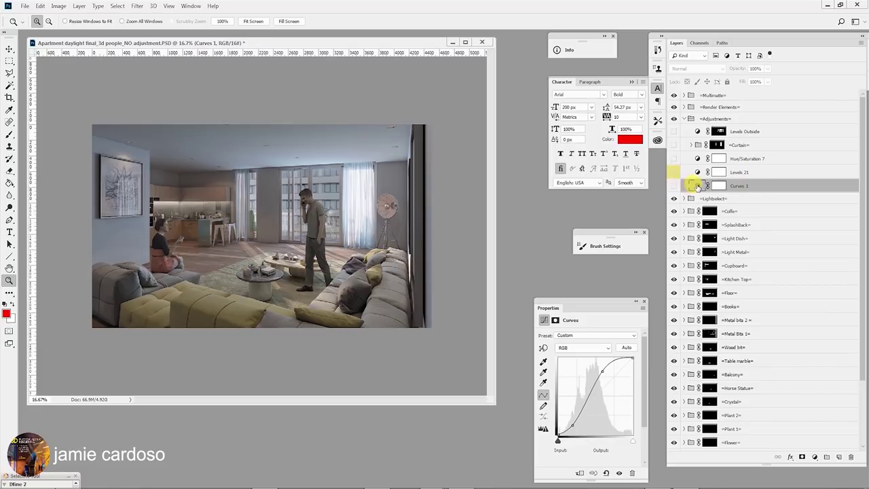
click(674, 186)
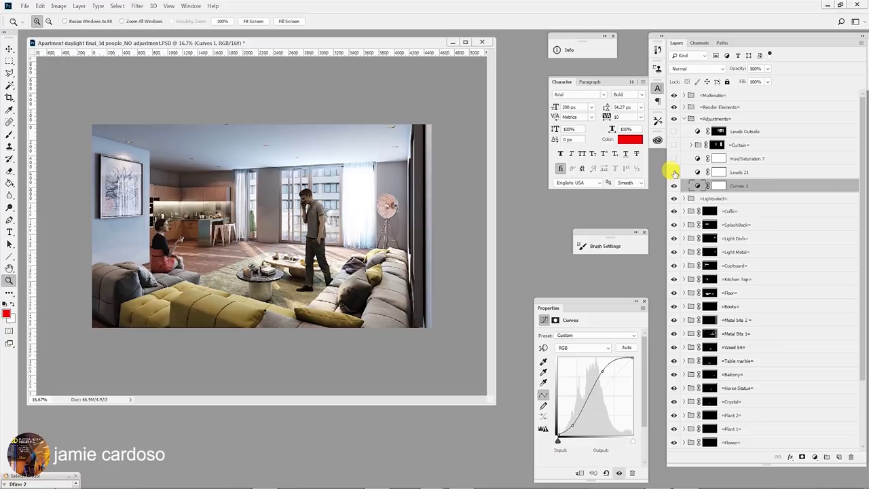
click(674, 172)
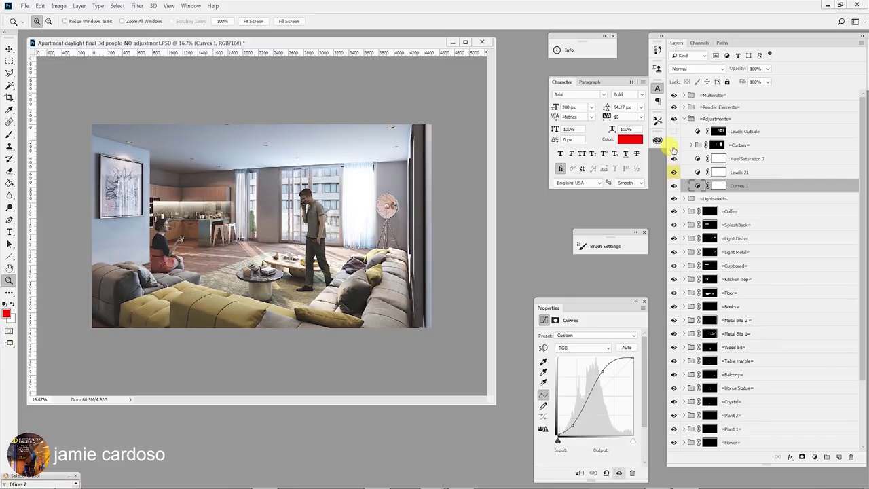
click(673, 145)
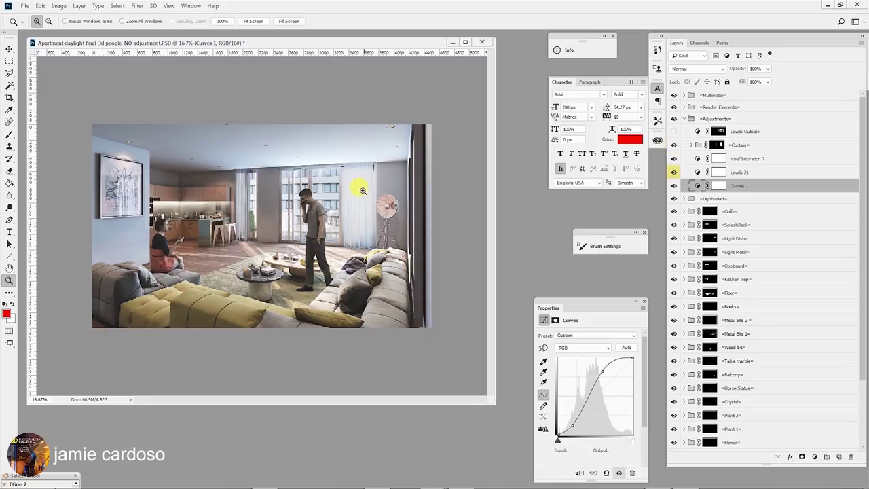
click(674, 131)
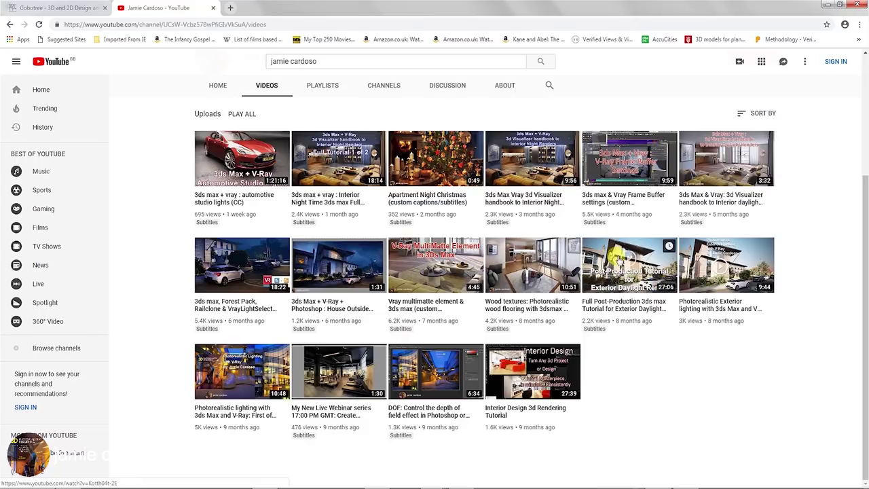
Play the Full Post-Production 3ds max exterior daylight tutorial from the channel's Videos page
click(615, 257)
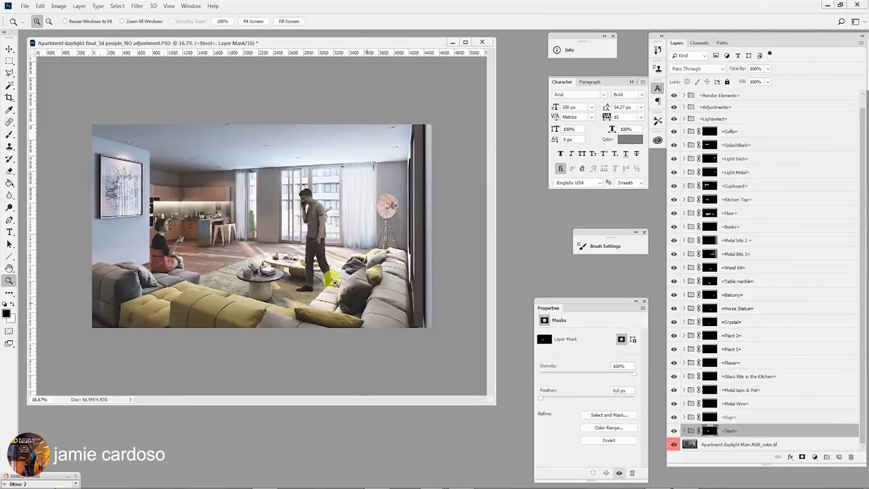
click(245, 215)
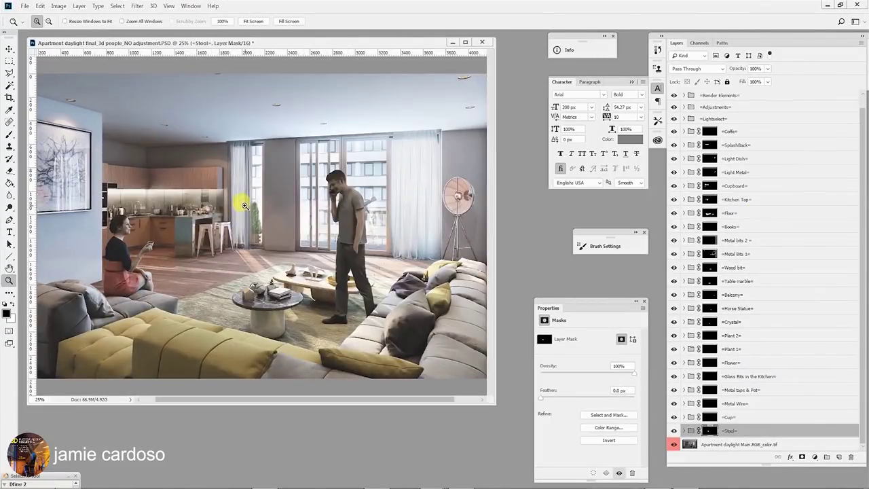
click(330, 196)
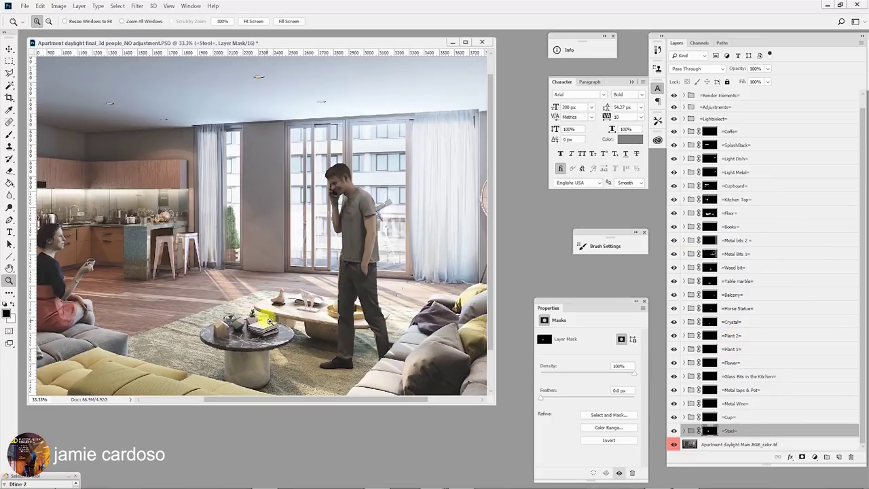
alt+click(309, 292)
alt+click(309, 292)
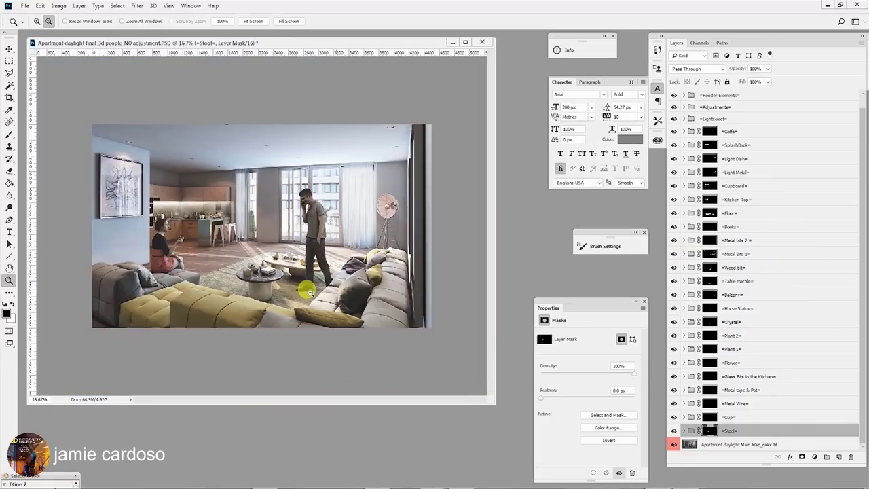
click(146, 253)
key(alt)
alt+click(321, 212)
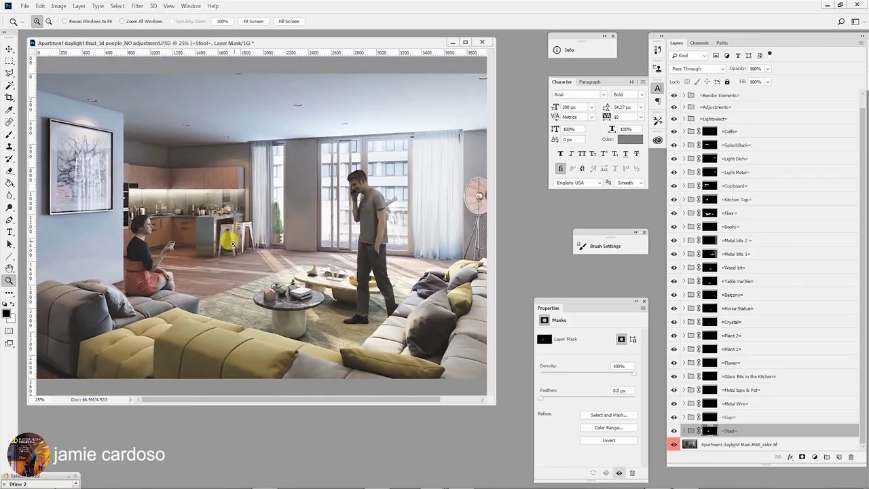
click(109, 268)
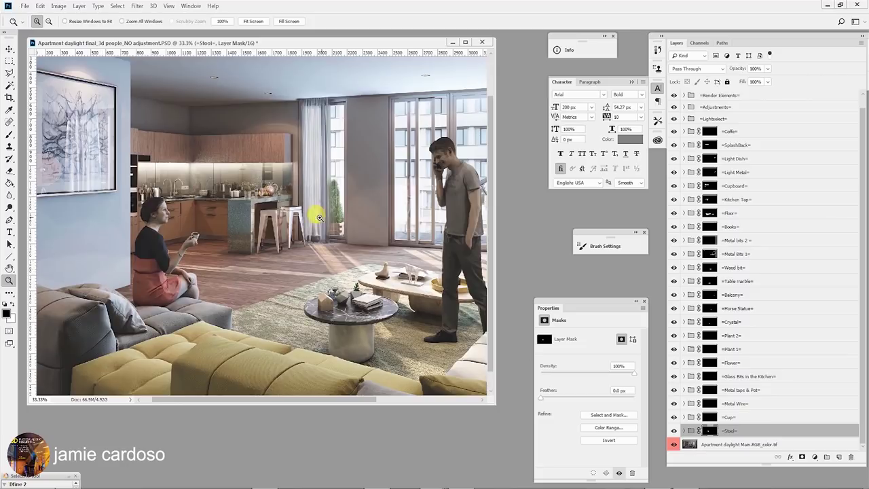
alt+click(168, 234)
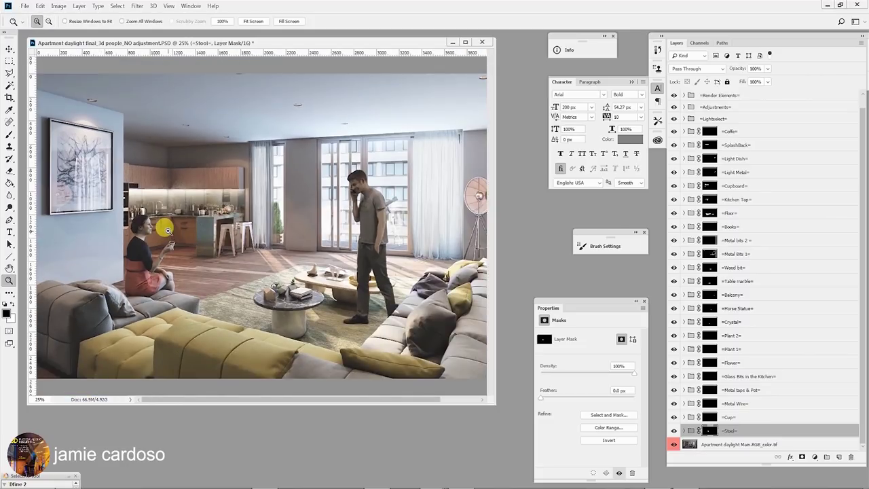
scroll(739, 258, up, 1)
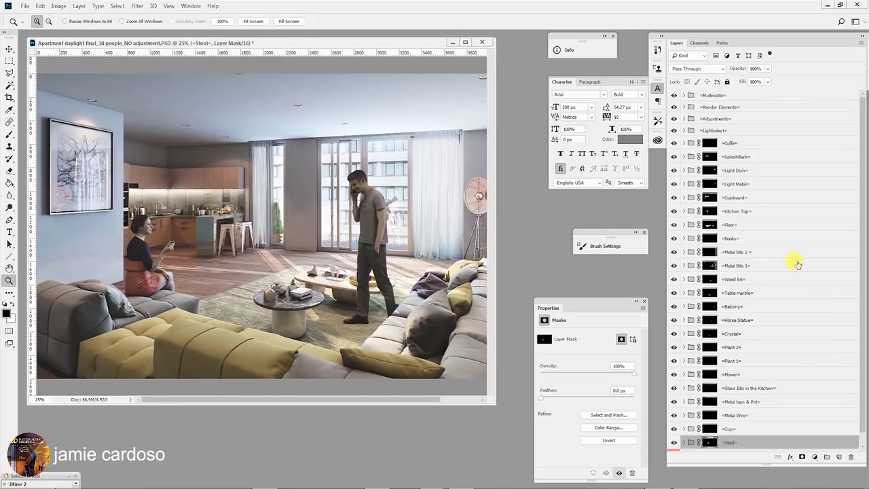
click(721, 107)
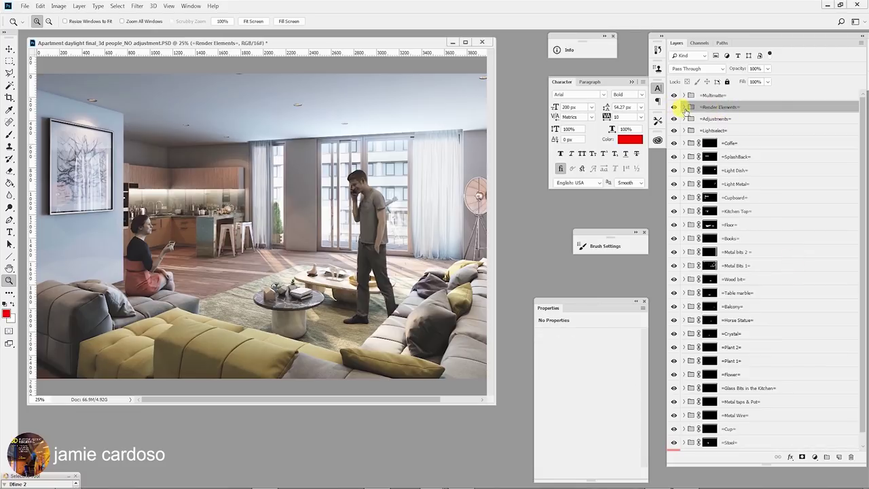
Expand the Multimatte group, show and select MultiMatteElement_2, and view its channels
click(706, 95)
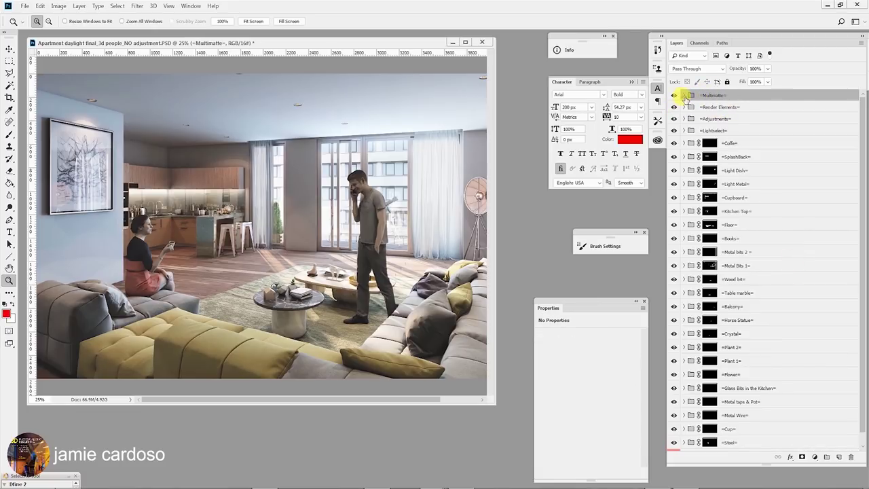
click(684, 95)
click(673, 109)
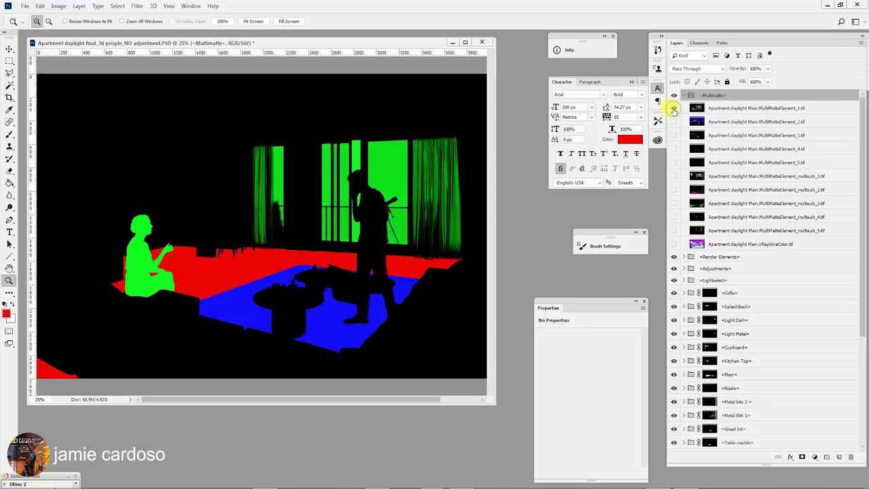
click(674, 108)
click(674, 121)
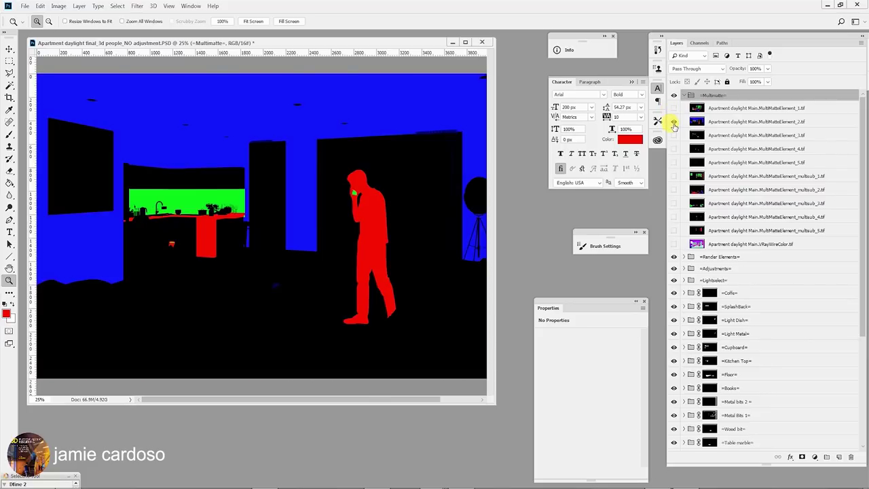
click(742, 125)
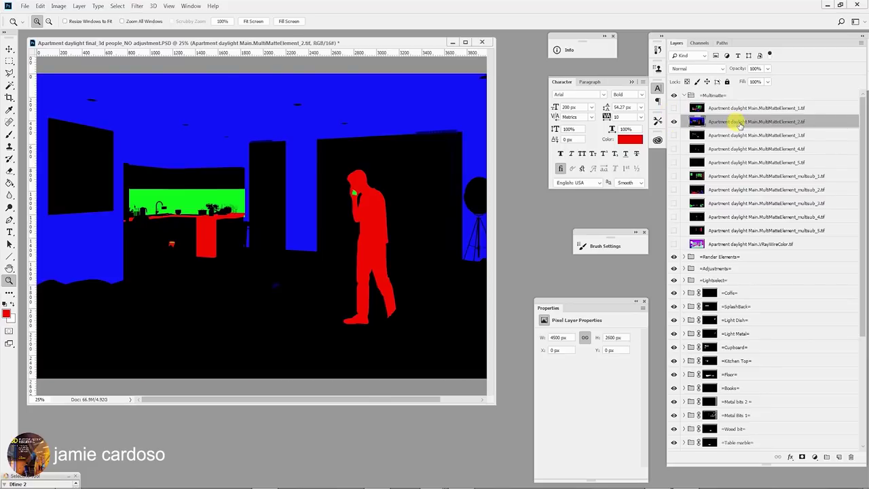
click(699, 43)
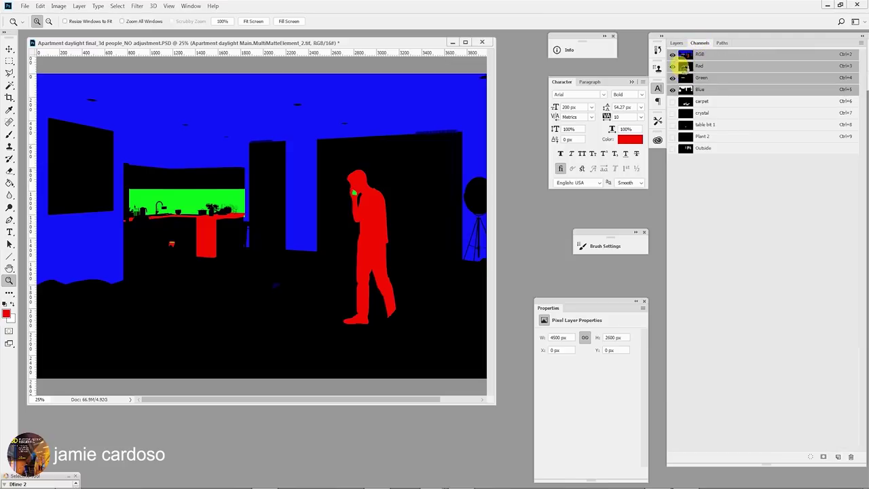
Load the Red channel as a selection and subtract the kitchen counter and table
ctrl+click(682, 66)
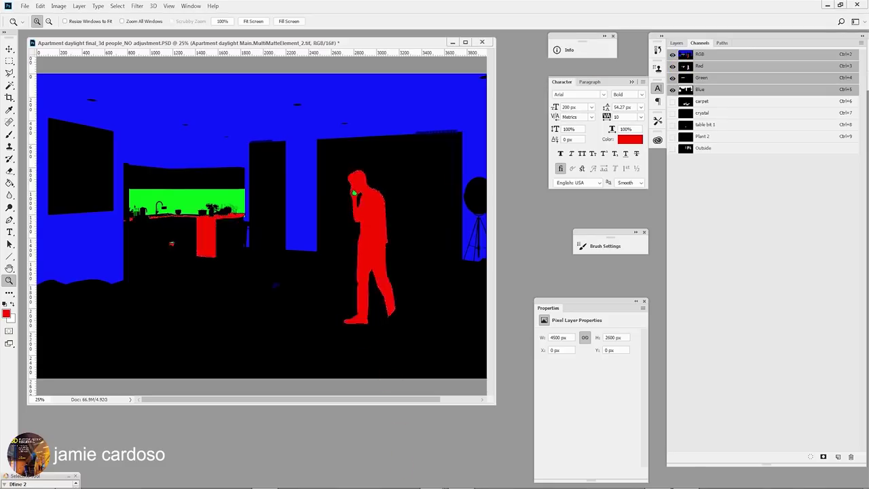
key(ctrl+d)
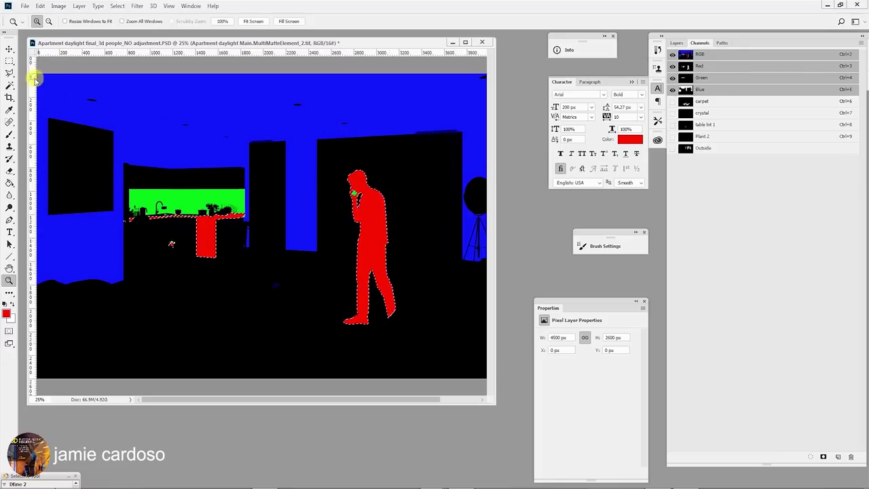
key(ctrl+shift+d)
click(9, 63)
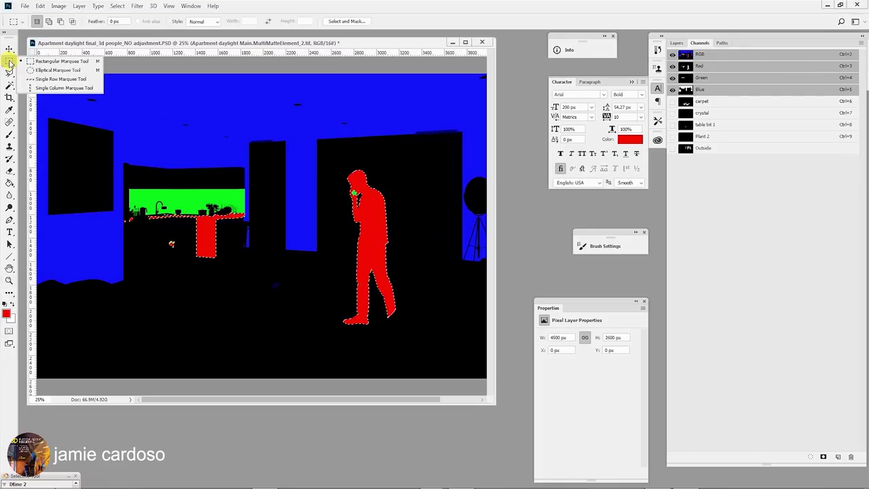
click(248, 46)
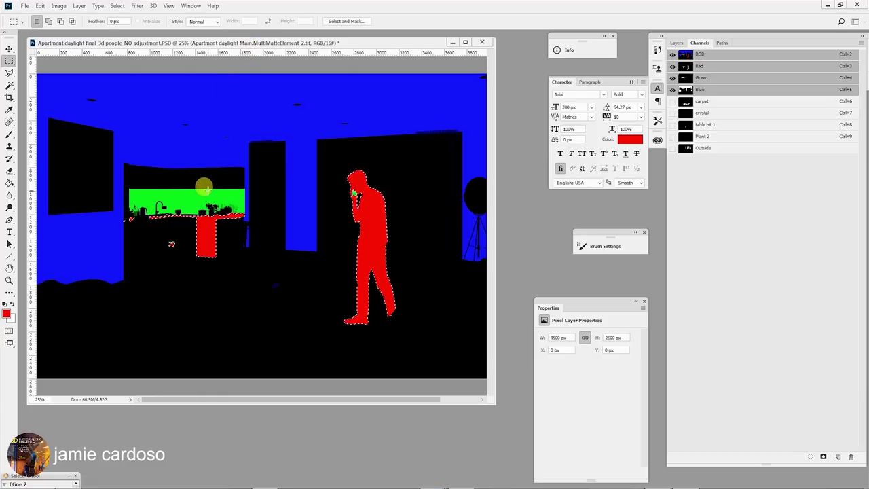
key(alt)
drag(106, 173, 271, 279)
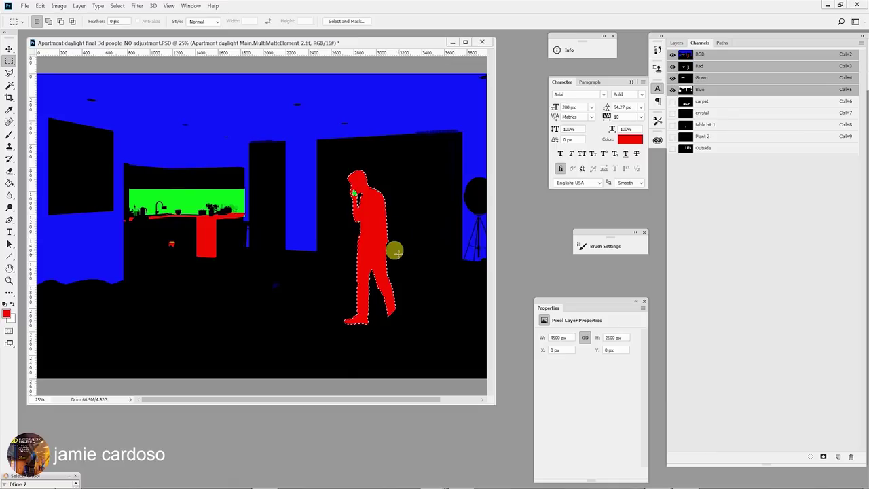
Create a masked group named =Man standing= above =Coffe= and hide the multimatte
click(672, 43)
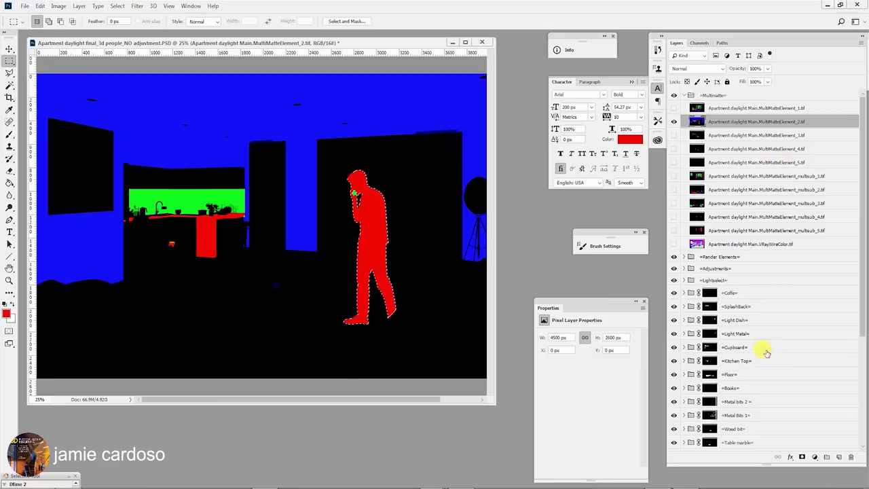
click(748, 292)
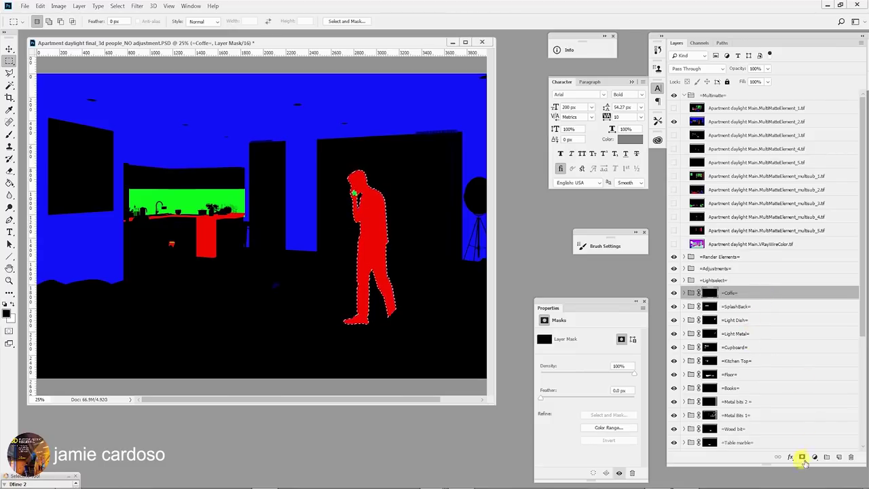
click(827, 459)
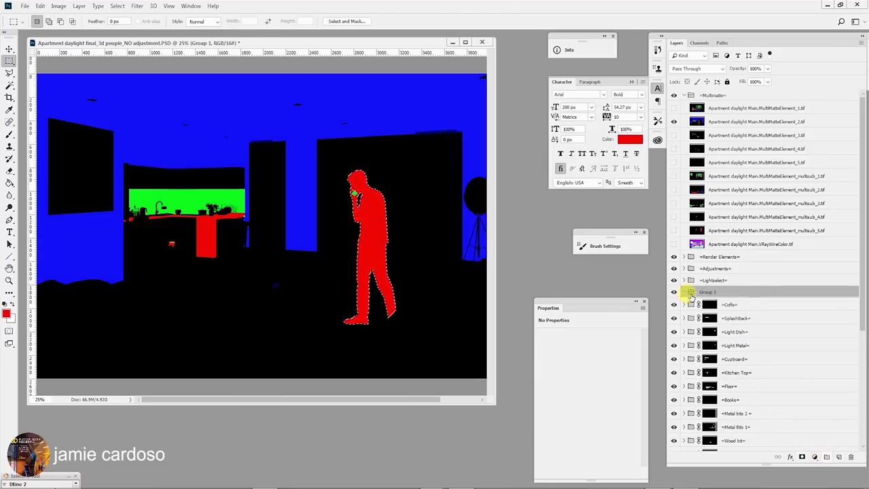
click(801, 457)
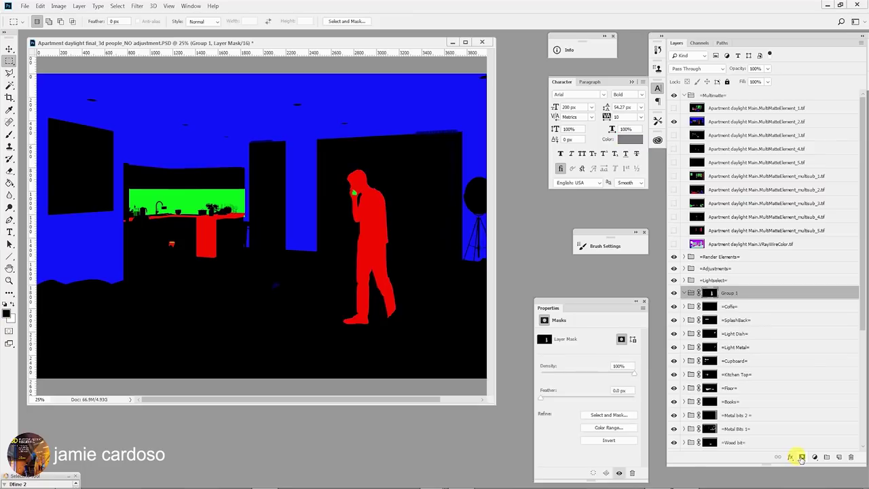
double_click(729, 293)
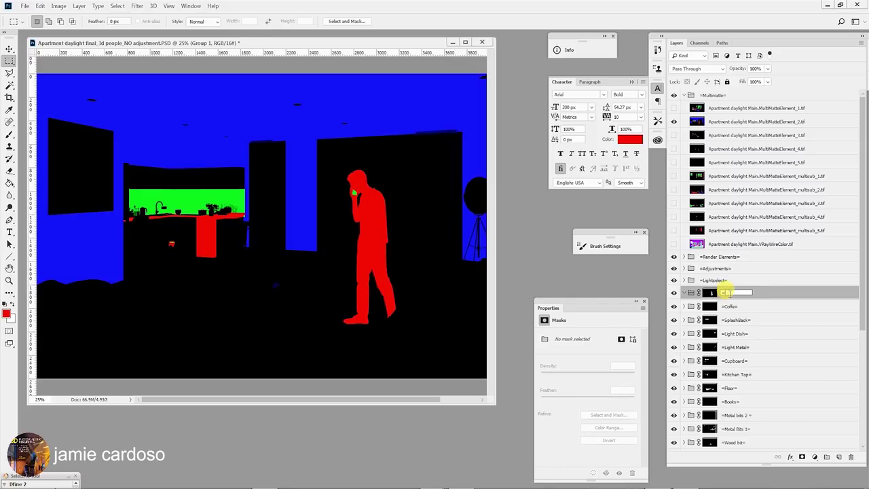
key(Return)
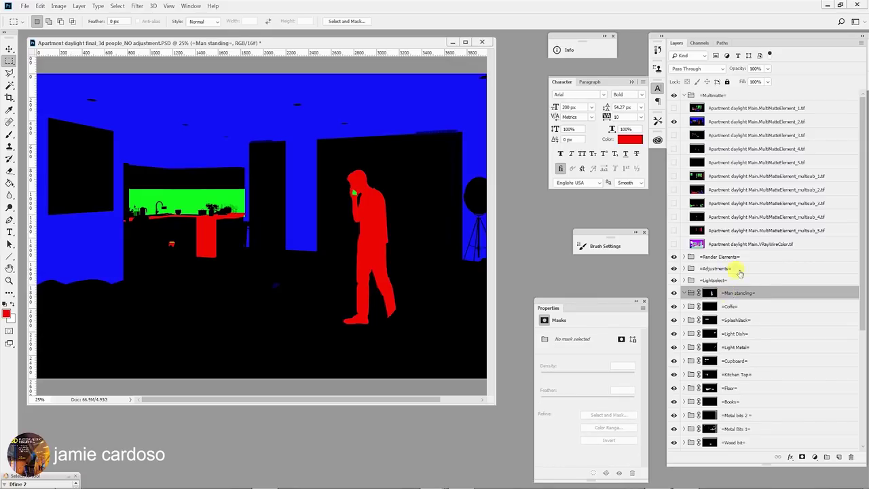
click(672, 122)
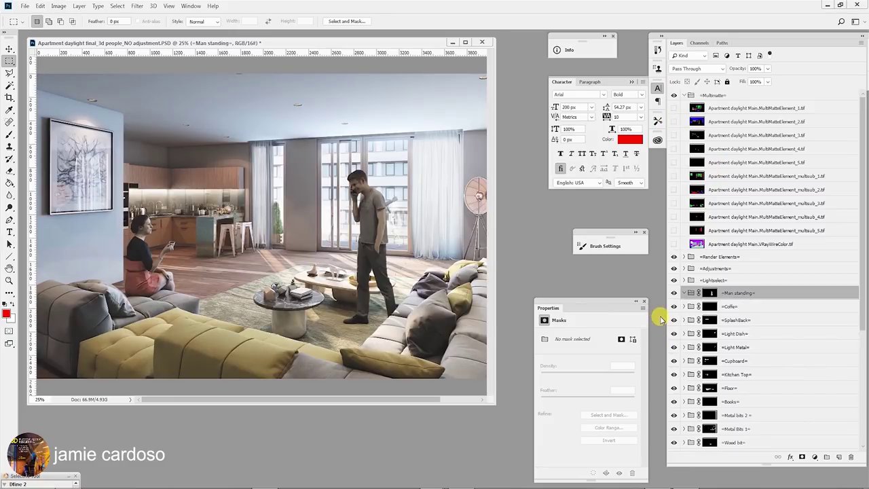
click(815, 457)
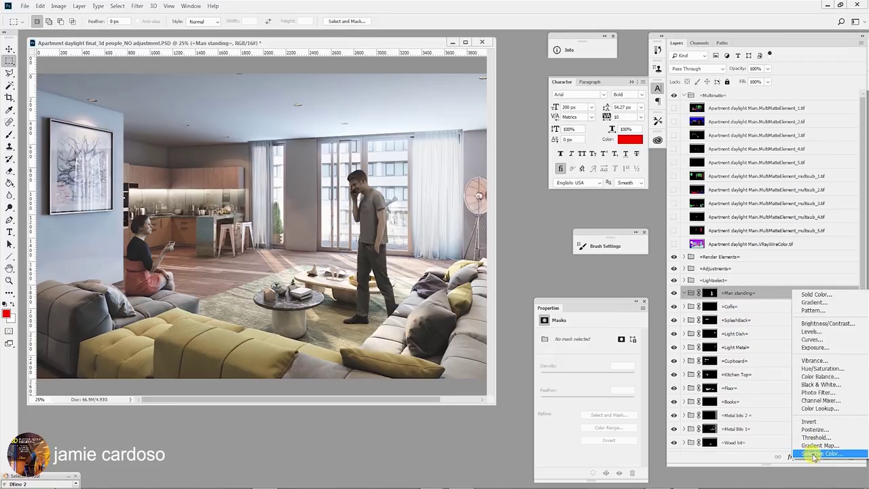
Add a Selective Color adjustment to the group and zoom in on the standing man
click(813, 453)
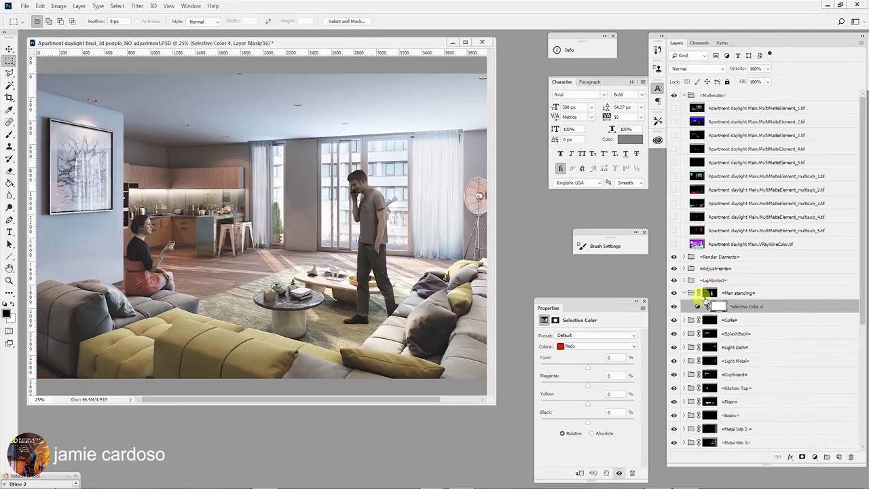
key(z)
click(377, 216)
click(381, 211)
click(384, 209)
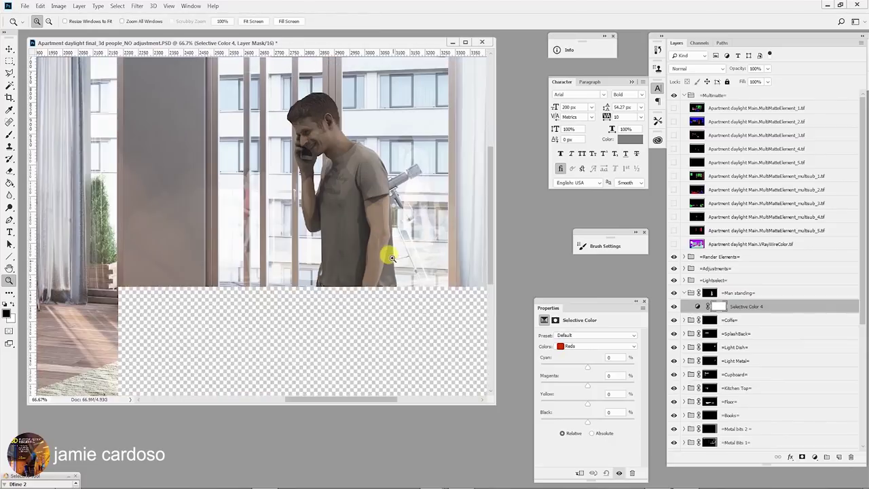
click(359, 138)
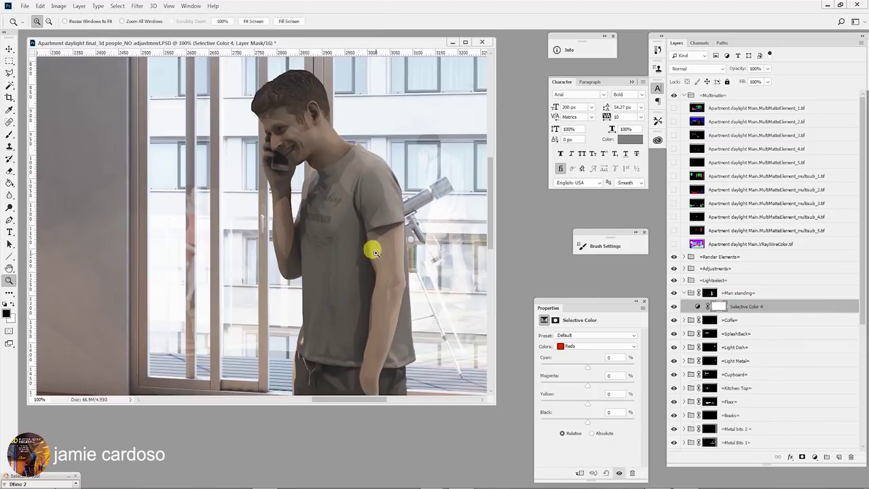
alt+click(341, 235)
drag(382, 232, 346, 237)
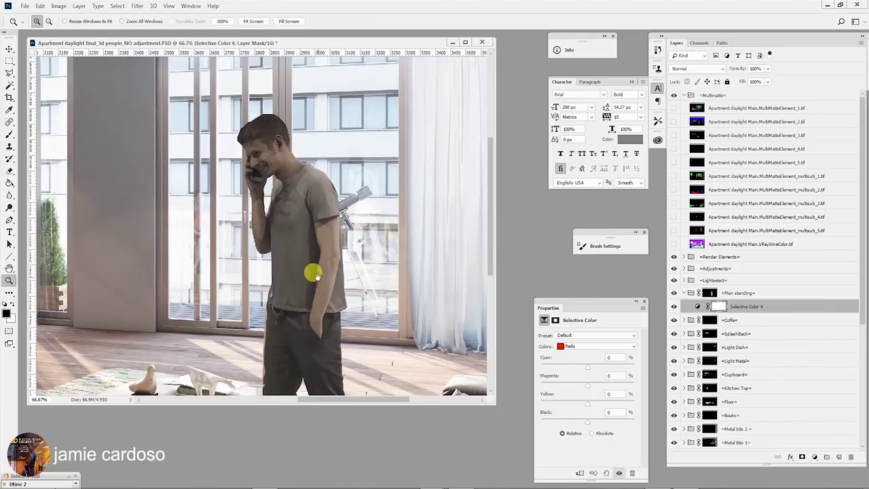
click(314, 207)
click(313, 207)
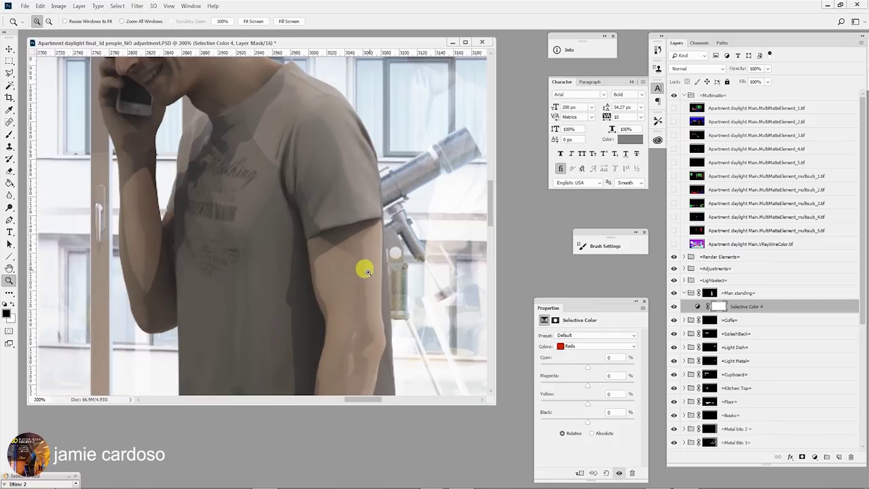
alt+click(338, 250)
alt+click(338, 250)
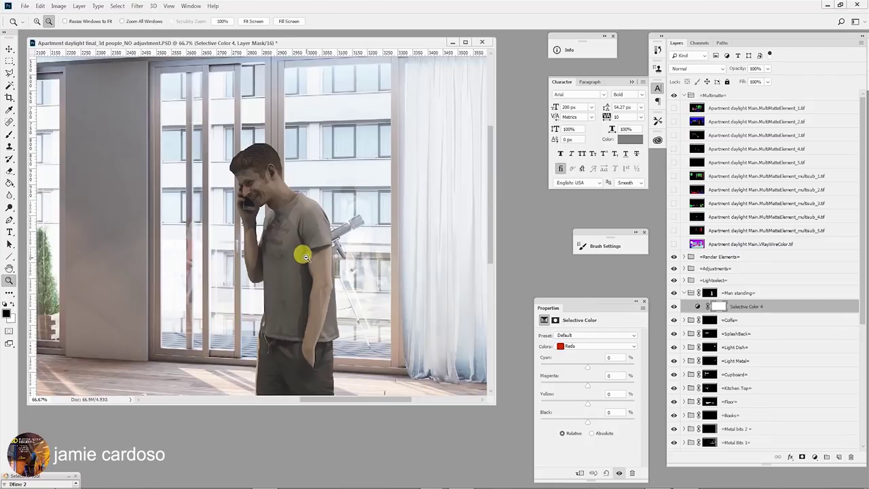
click(279, 205)
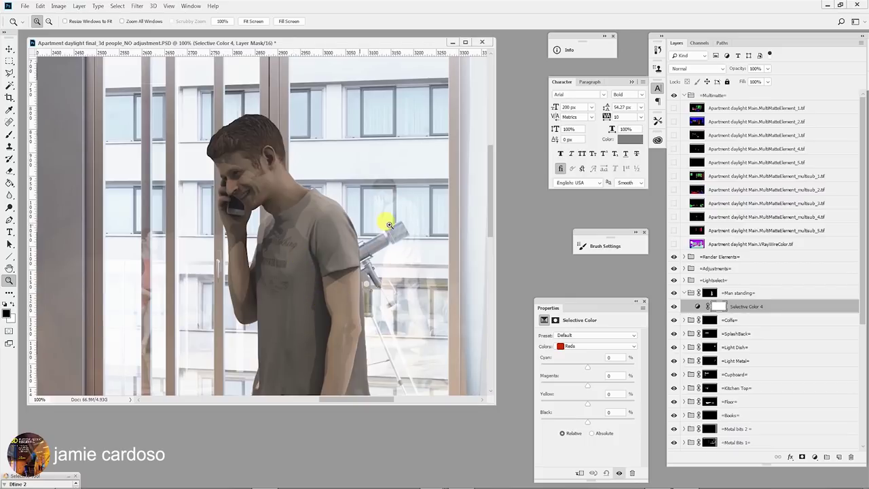
Set Yellows to Cyan -100, Magenta +100, Yellow -45, Black +10, then add Color Balance
click(577, 347)
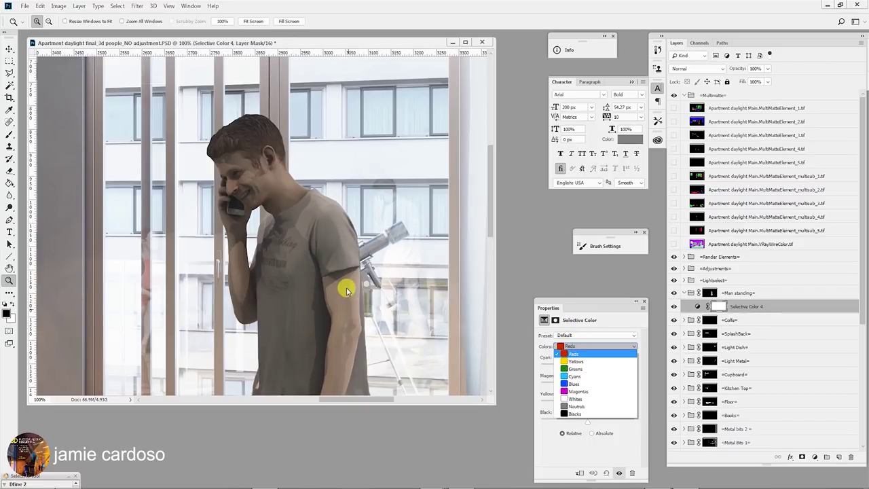
click(574, 361)
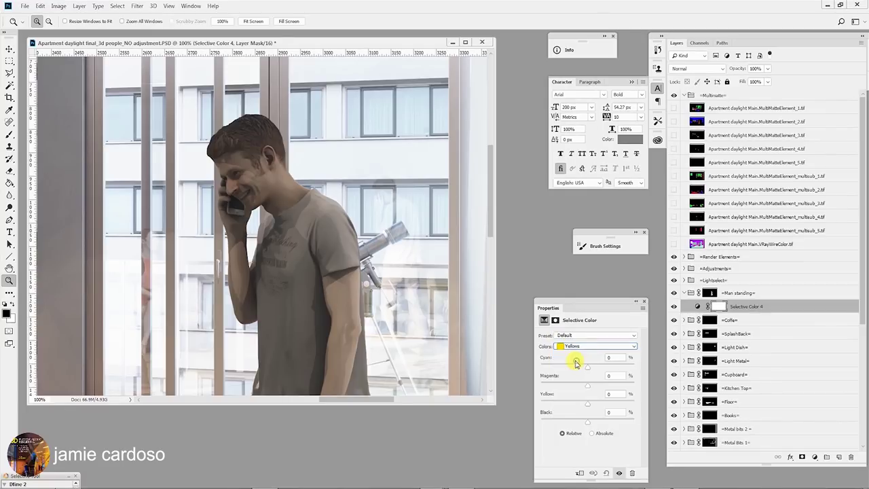
mouse_move(587, 426)
mouse_down()
mouse_move(617, 423)
mouse_move(427, 419)
mouse_move(654, 417)
mouse_move(508, 417)
mouse_move(579, 420)
mouse_up()
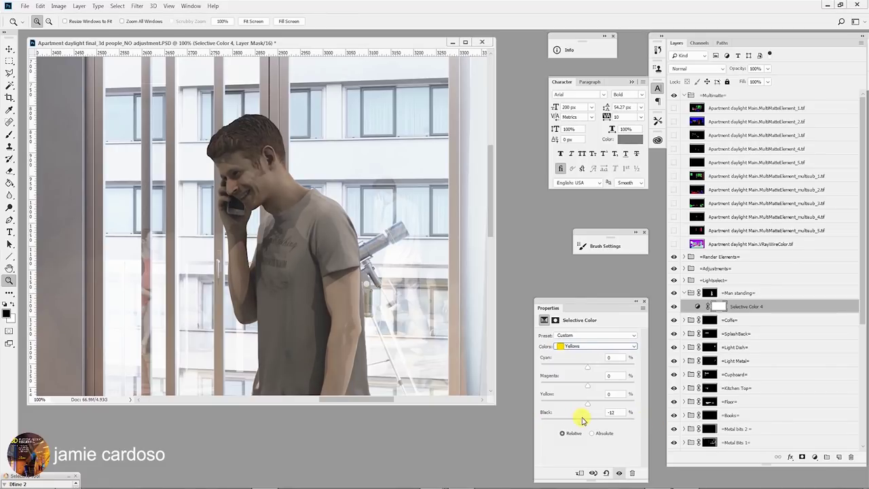
key(ctrl+z)
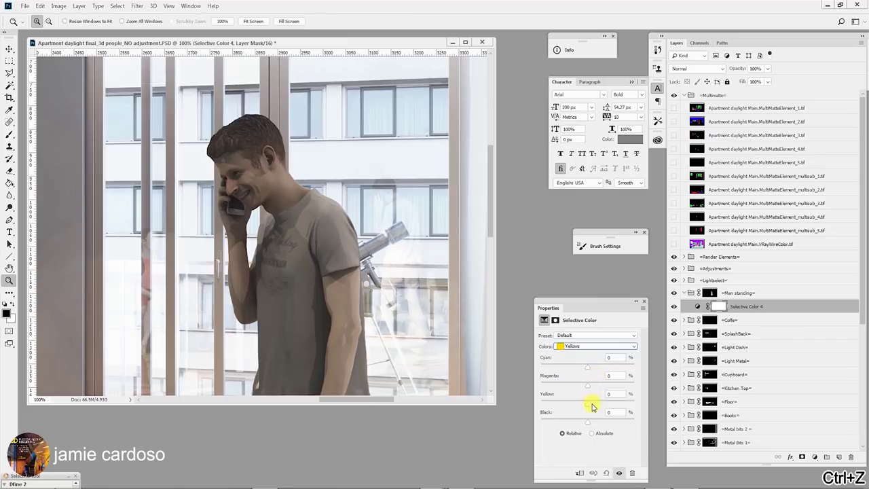
drag(587, 406, 631, 387)
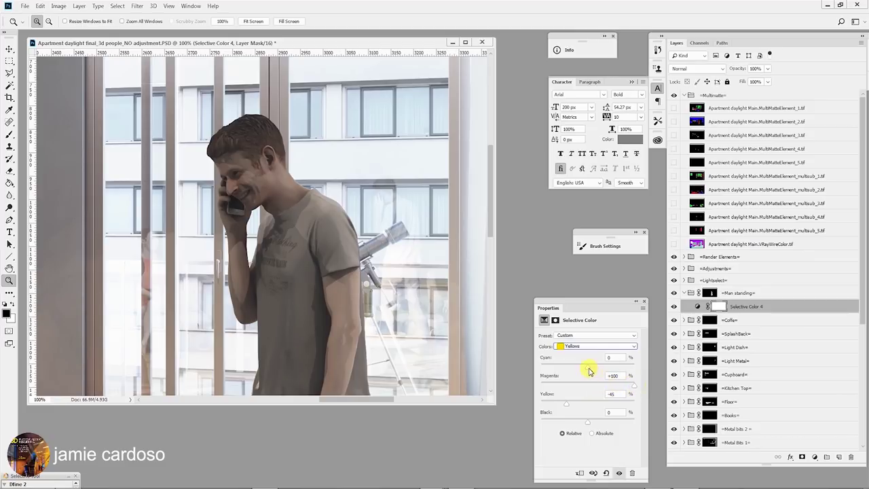
drag(587, 370, 562, 370)
drag(544, 369, 523, 368)
drag(591, 424, 593, 422)
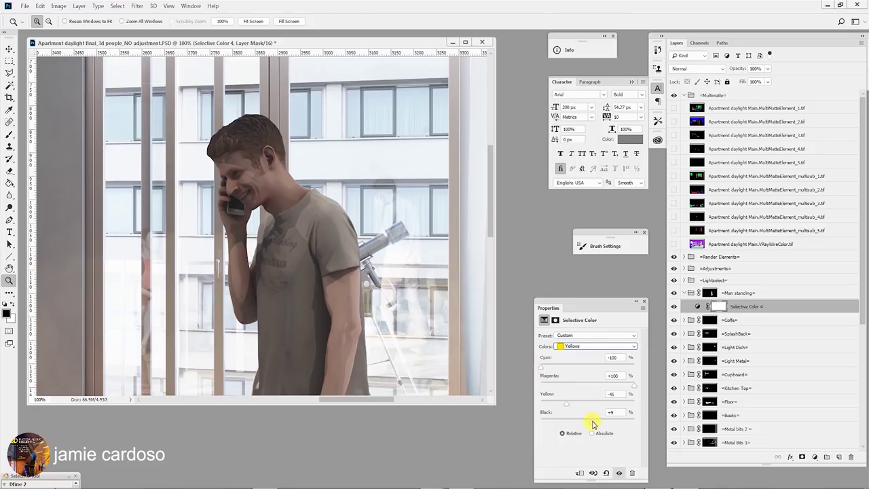
click(815, 458)
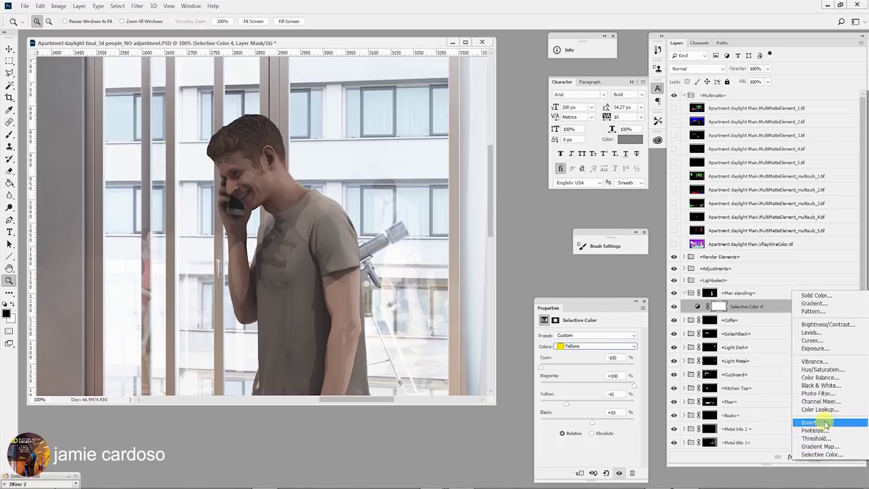
click(821, 378)
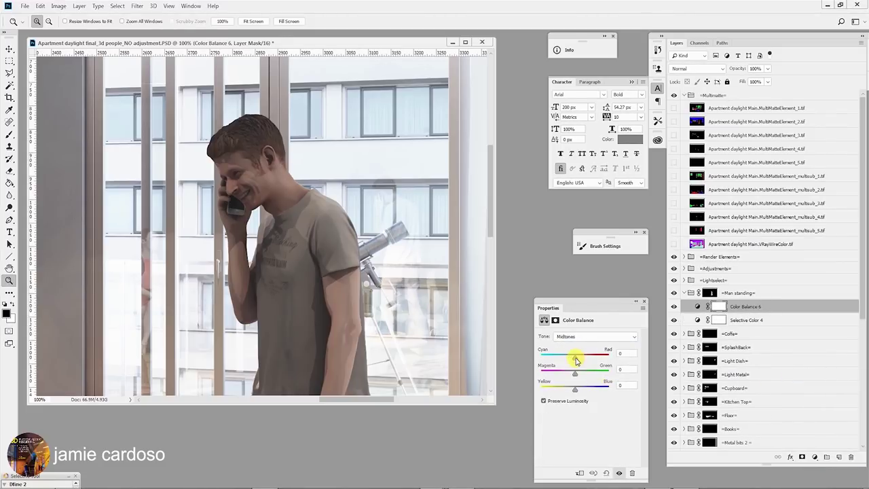
Shift Color Balance 6 midtones +7 toward Red and compare the man with it on and off
drag(576, 359, 577, 359)
alt+click(348, 318)
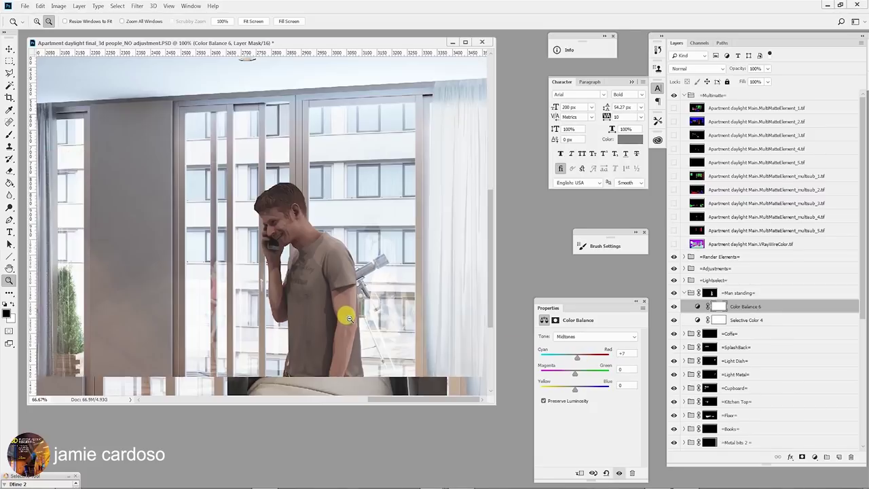
alt+click(347, 318)
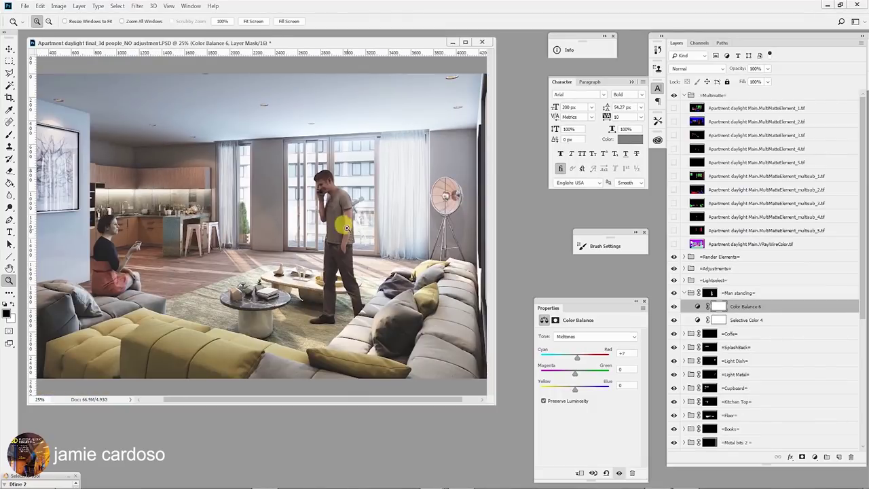
click(345, 226)
drag(201, 227, 257, 225)
alt+click(393, 235)
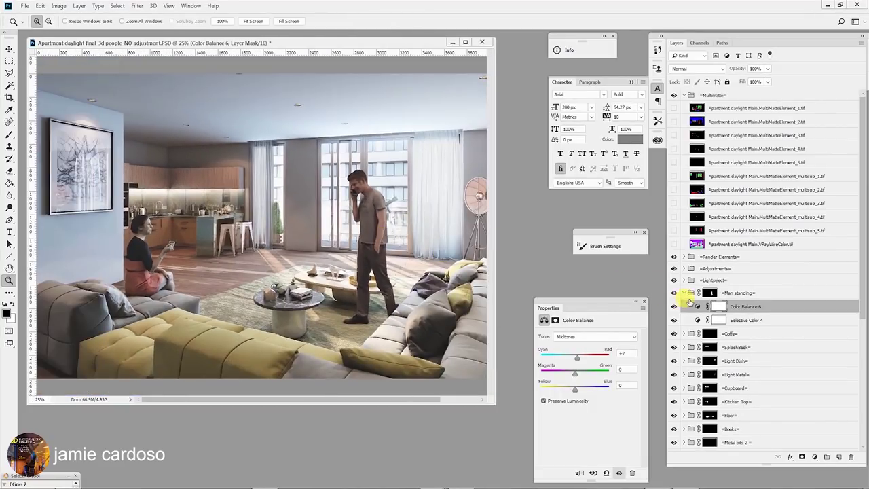
click(673, 293)
click(411, 207)
click(413, 207)
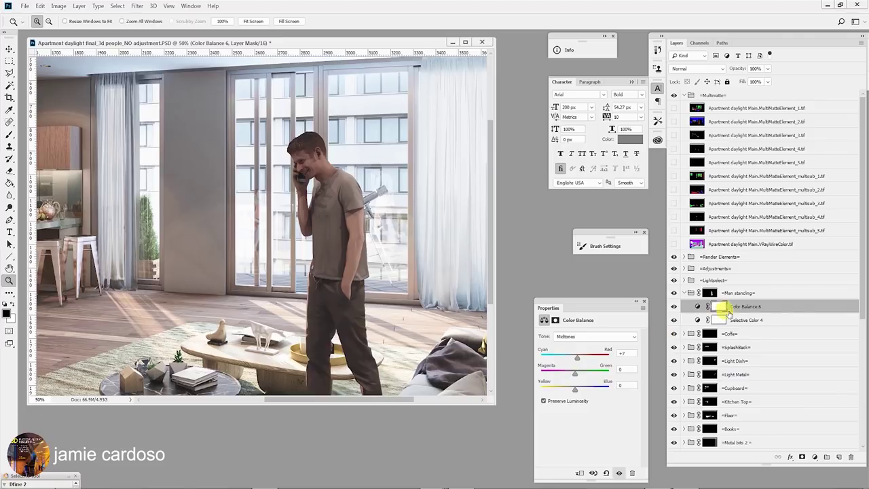
click(674, 306)
click(674, 306)
click(346, 249)
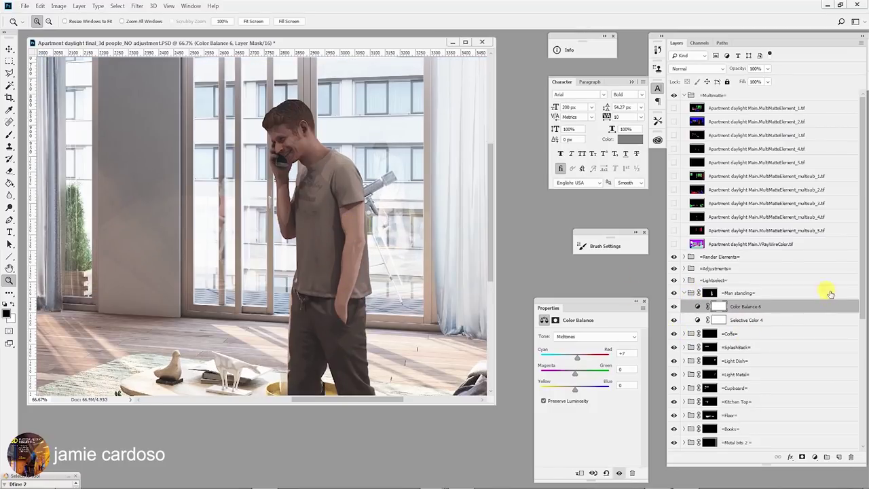
Clip Color Balance 6 onto Selective Color 4
click(746, 306)
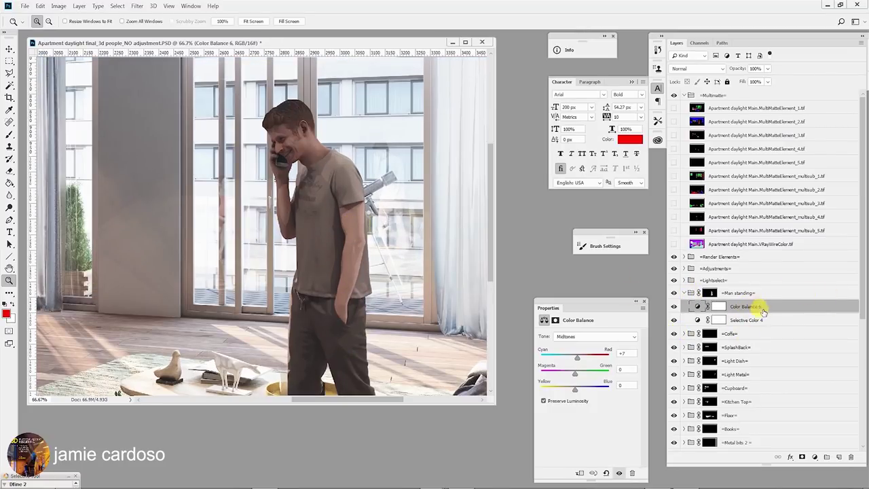
click(756, 319)
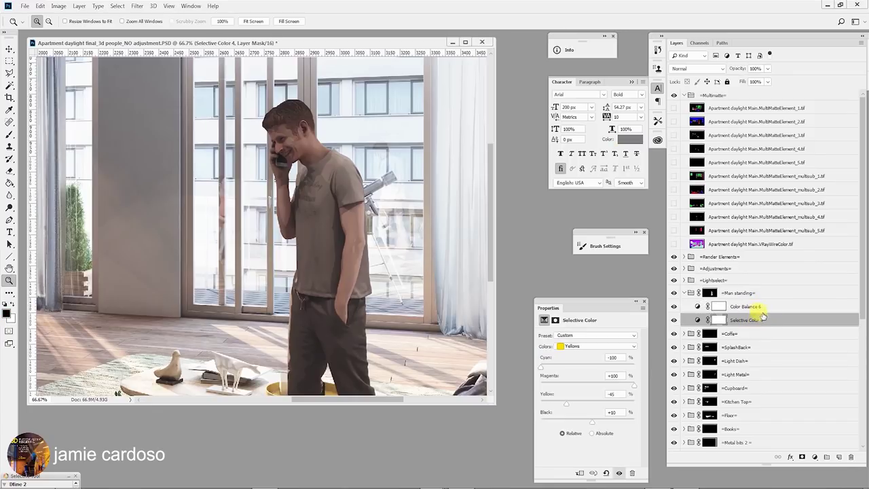
click(760, 306)
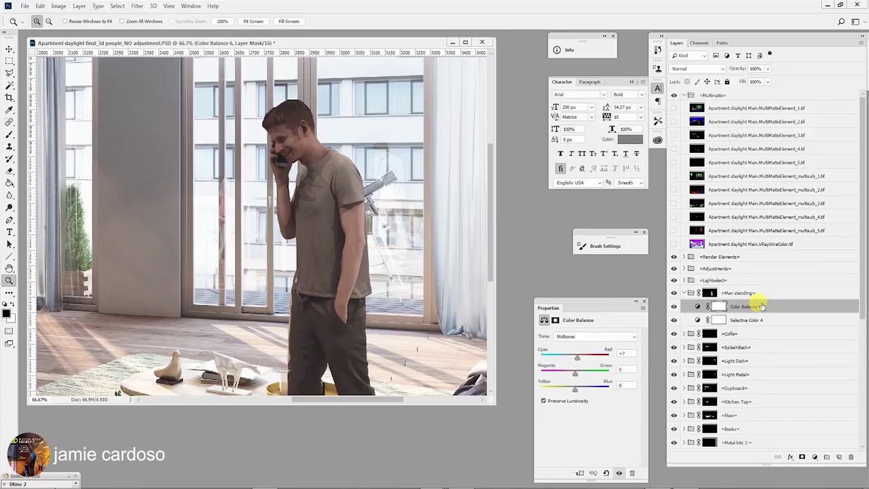
key(alt)
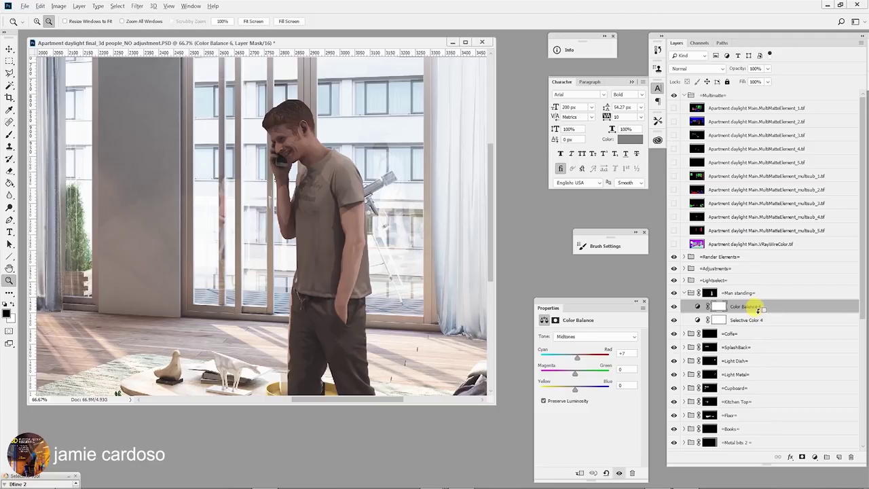
alt+click(757, 311)
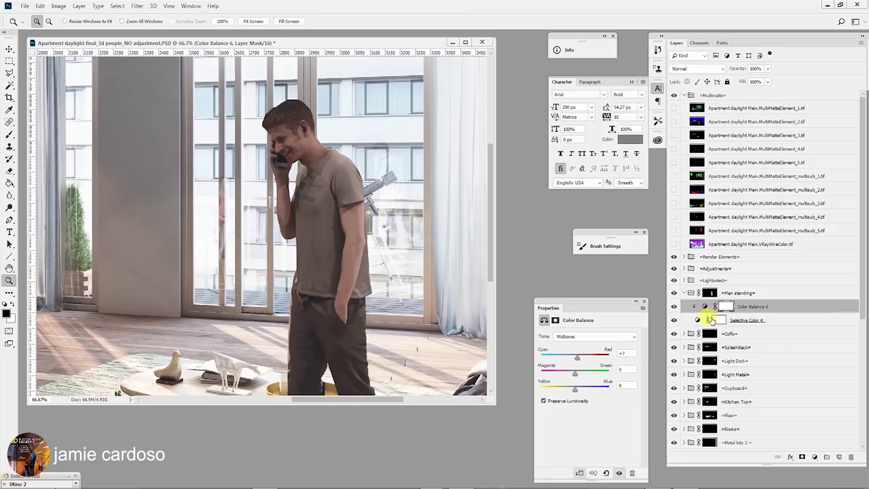
Toggle Selective Color 4 to compare, target its mask, and set black as the foreground colour
click(674, 322)
click(674, 322)
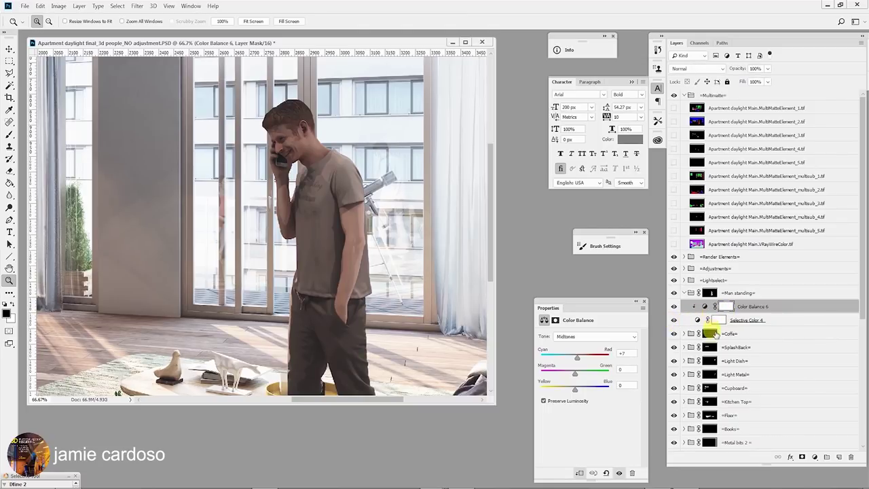
click(716, 321)
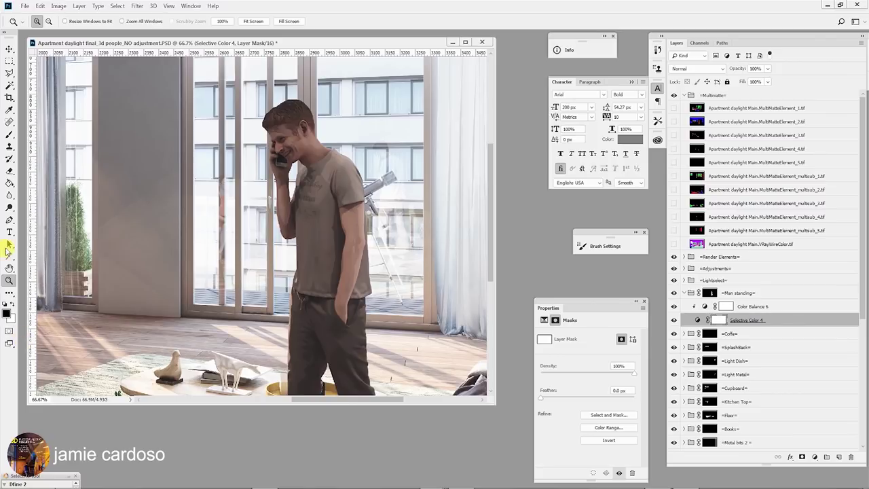
click(13, 305)
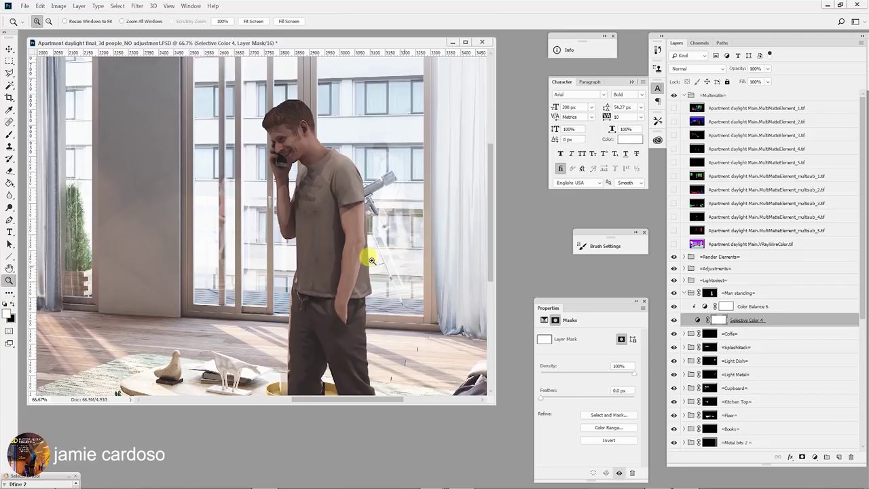
click(10, 304)
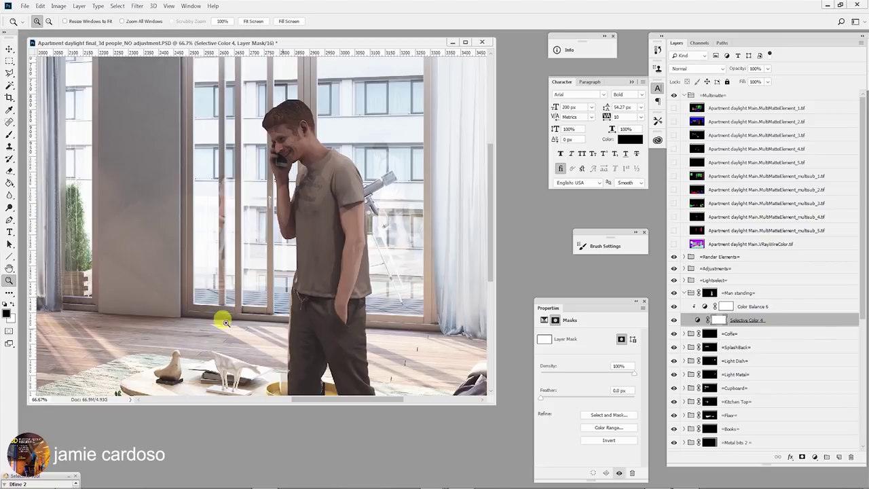
Set up a Soft Round brush at 125 px with low opacity
click(8, 136)
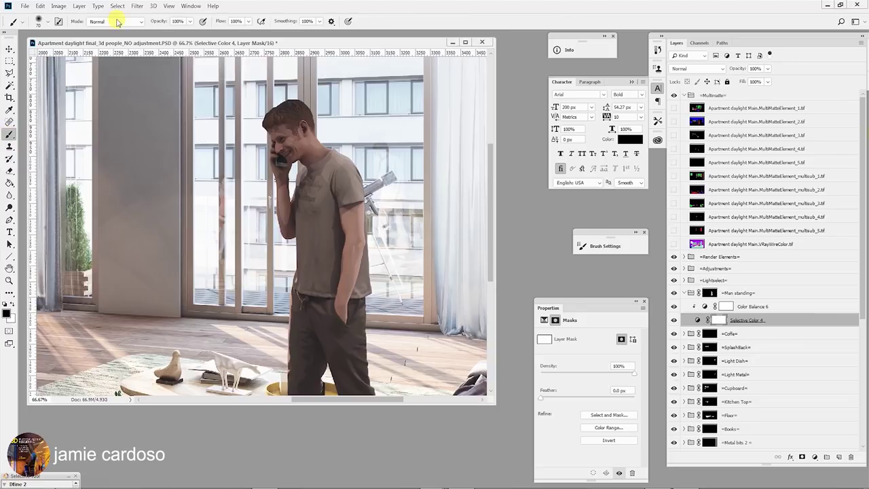
click(191, 21)
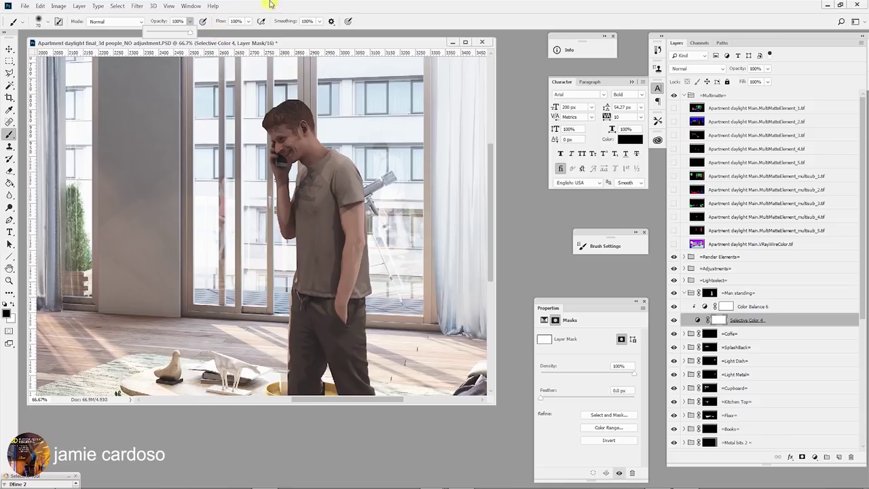
click(46, 21)
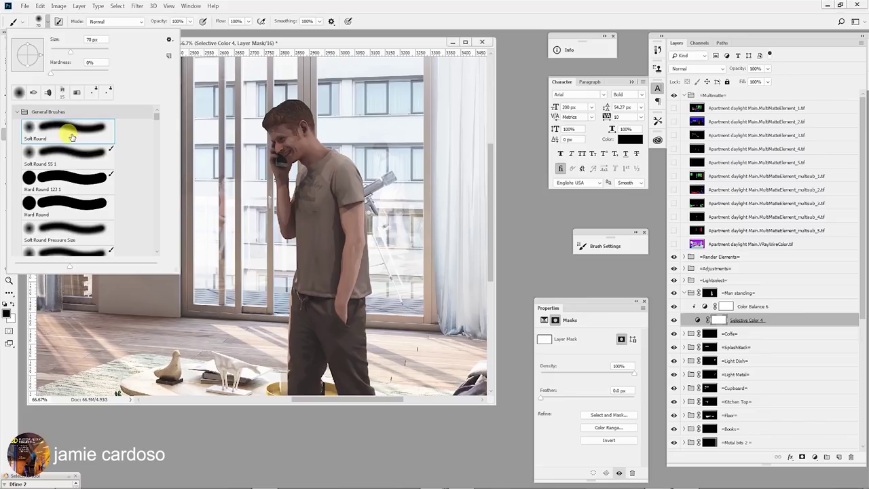
click(358, 3)
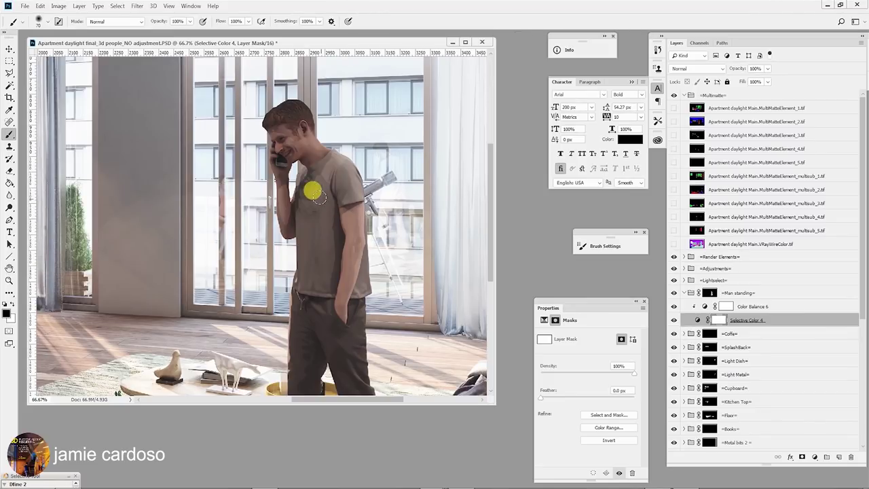
key(bracketright)
key(bracketright)
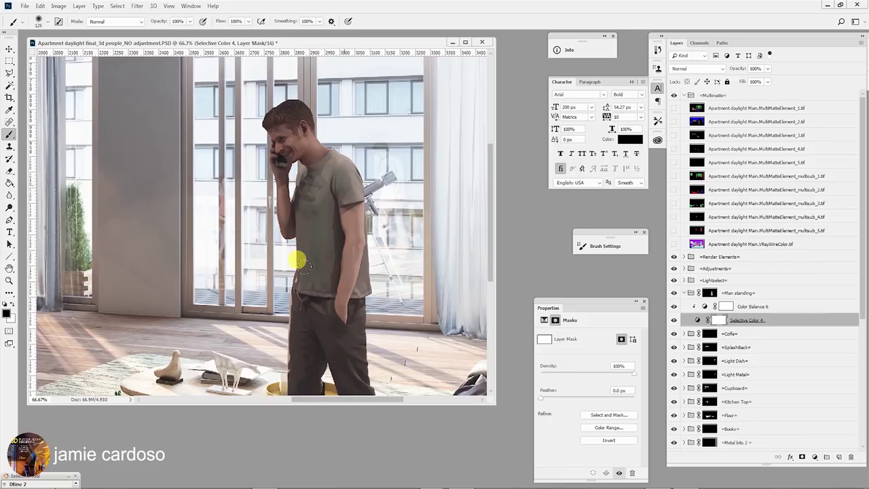
Paint black at 12% on Selective Color 4's mask over the man's head and face
scroll(319, 249, down, 5)
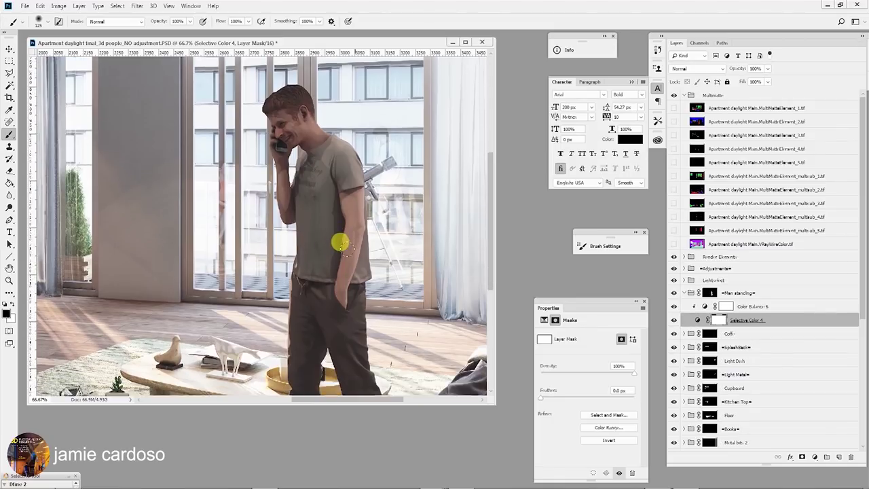
scroll(341, 242, down, 1)
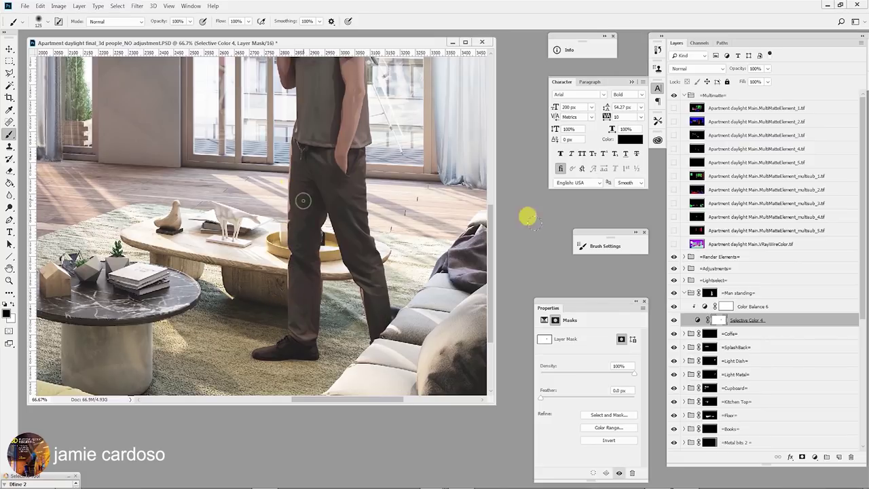
alt+click(697, 310)
click(709, 294)
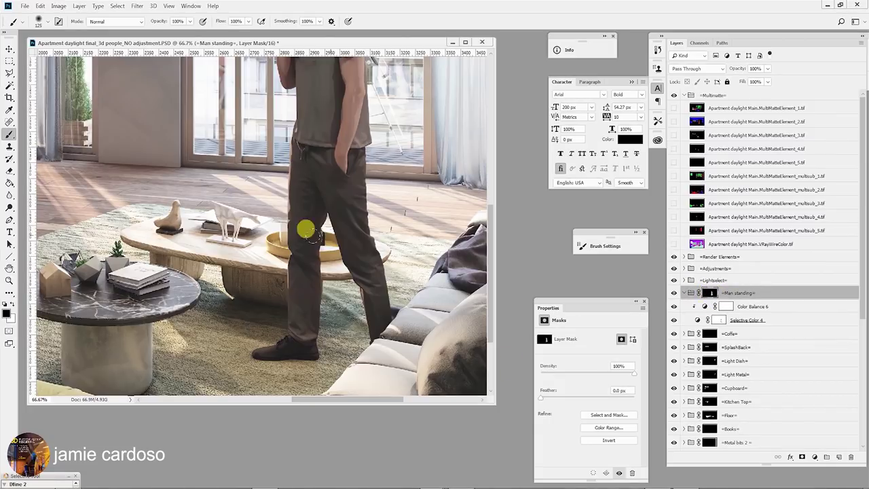
scroll(285, 252, up, 4)
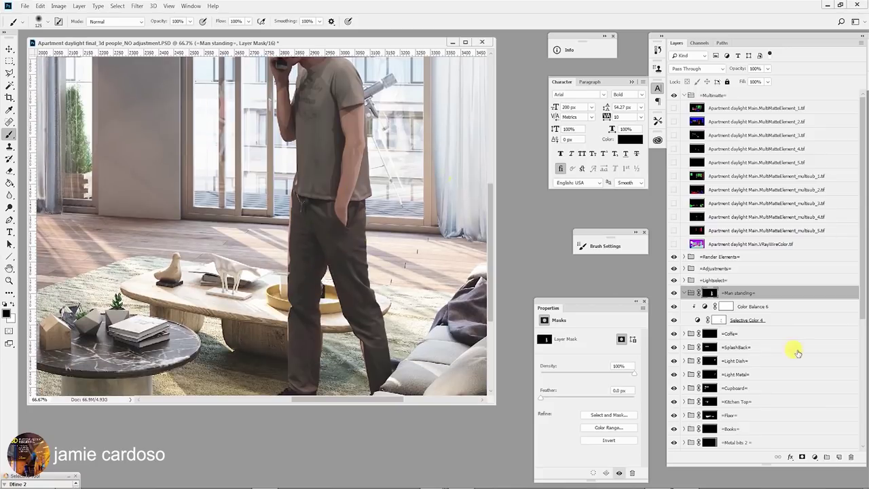
click(716, 320)
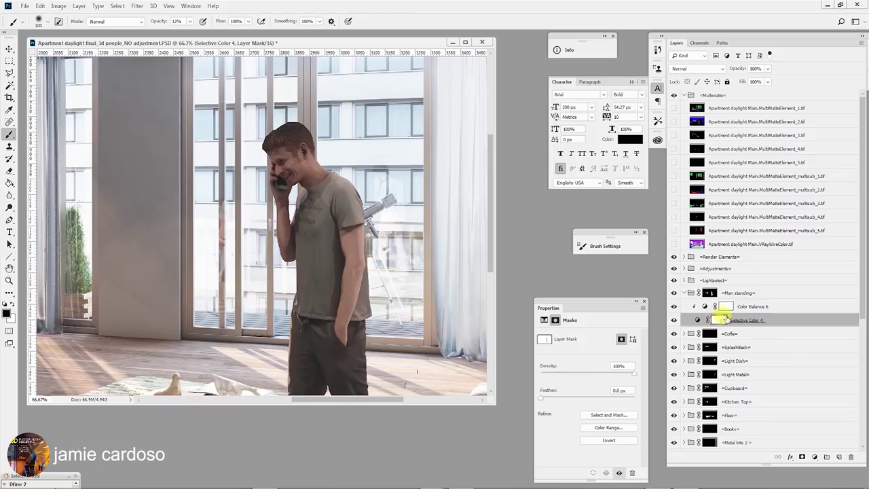
click(746, 306)
click(718, 318)
mouse_move(281, 136)
mouse_down()
mouse_move(295, 138)
mouse_move(283, 161)
mouse_move(288, 131)
mouse_move(292, 138)
mouse_move(270, 139)
mouse_move(339, 194)
mouse_move(299, 158)
mouse_move(324, 169)
mouse_move(375, 295)
mouse_up()
key(z)
alt+click(294, 218)
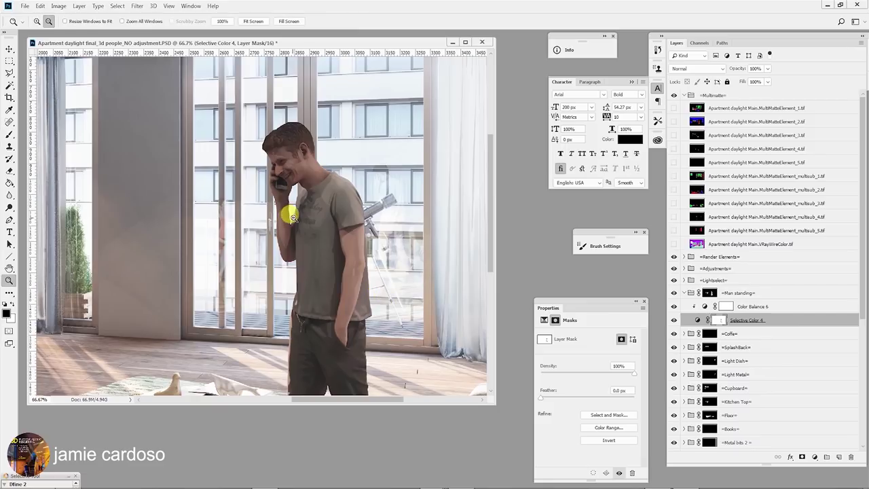
Zoom out to the whole room and back in to review the corrected standing man
alt+click(176, 249)
alt+click(176, 249)
alt+click(177, 250)
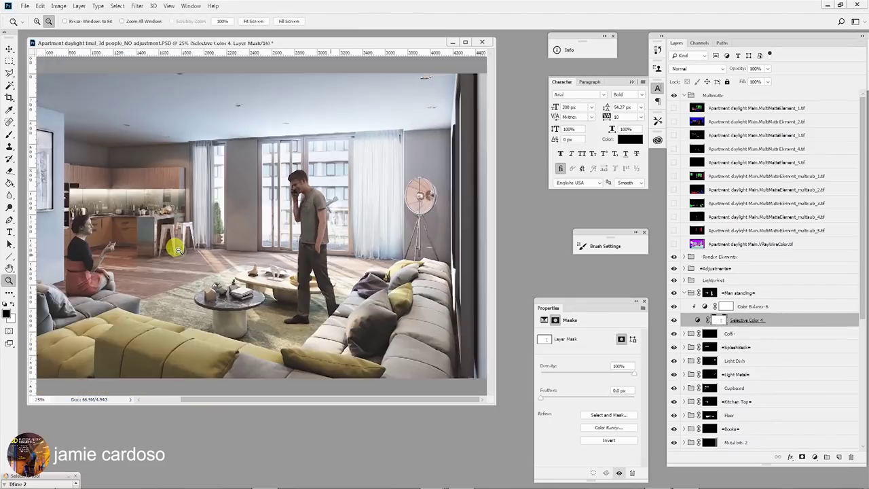
alt+click(176, 250)
click(302, 239)
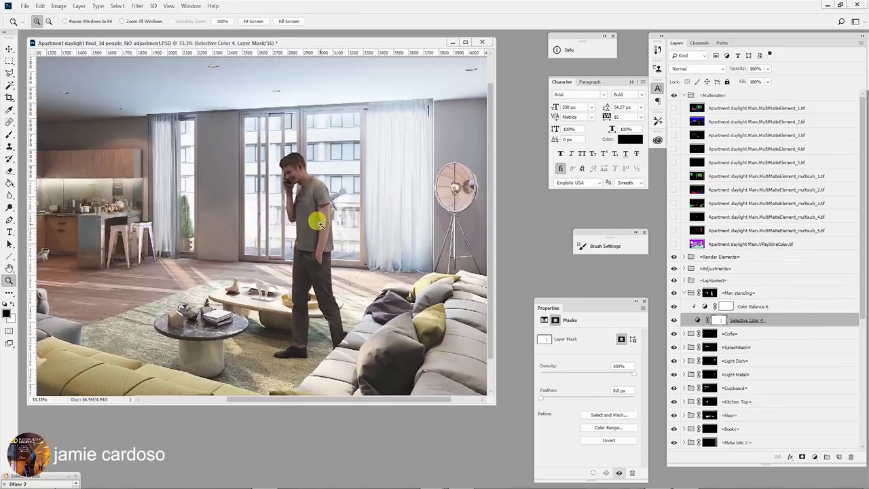
click(319, 224)
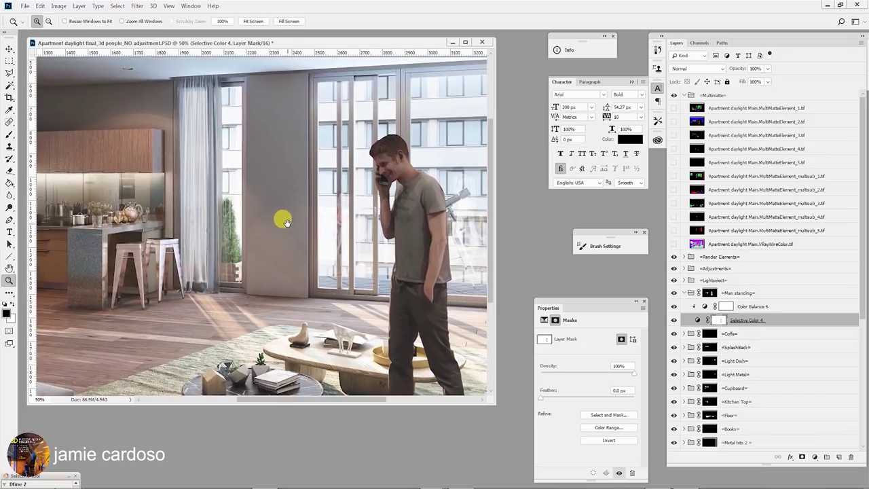
click(411, 195)
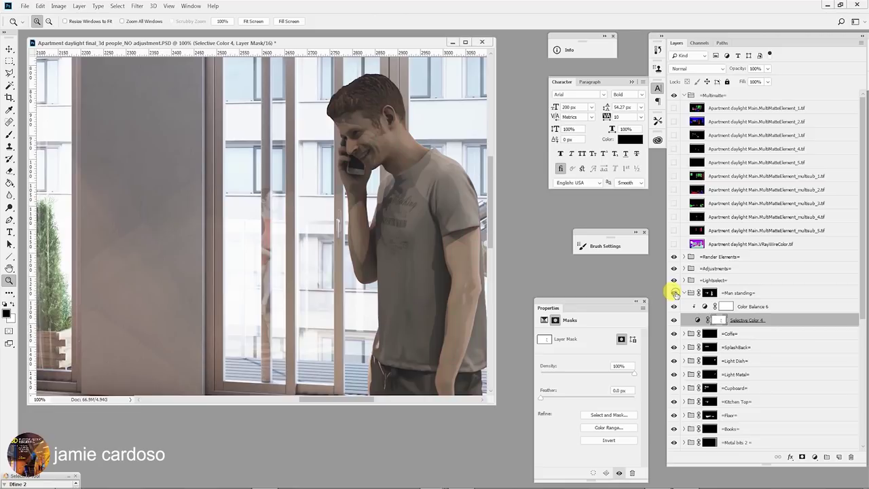
alt+click(369, 196)
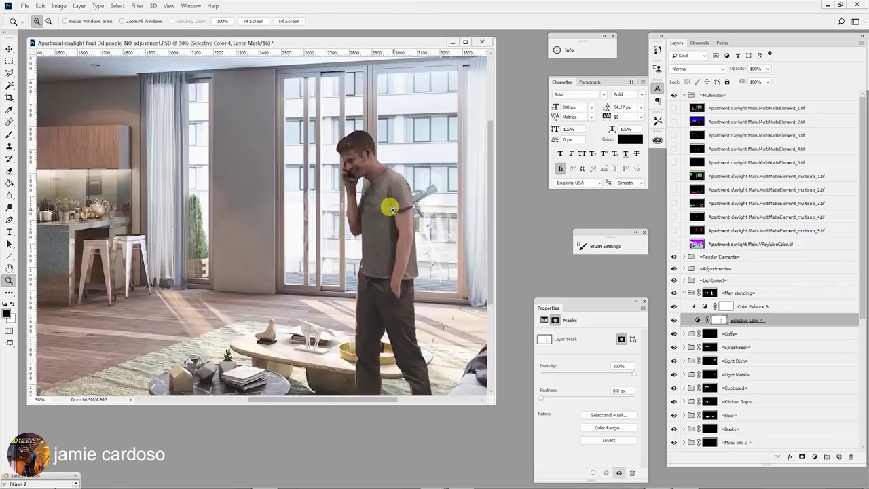
click(388, 203)
alt+click(353, 211)
alt+click(297, 216)
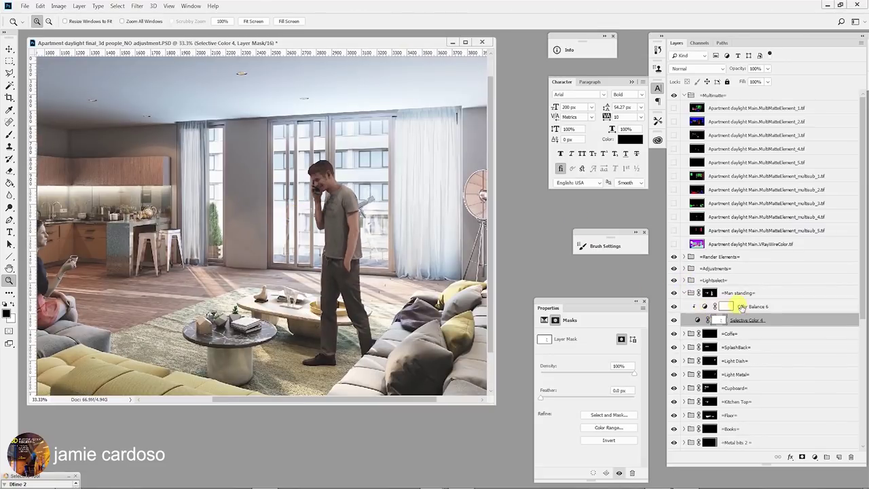
Select and expand the Lightselect group to list its light layers
click(742, 306)
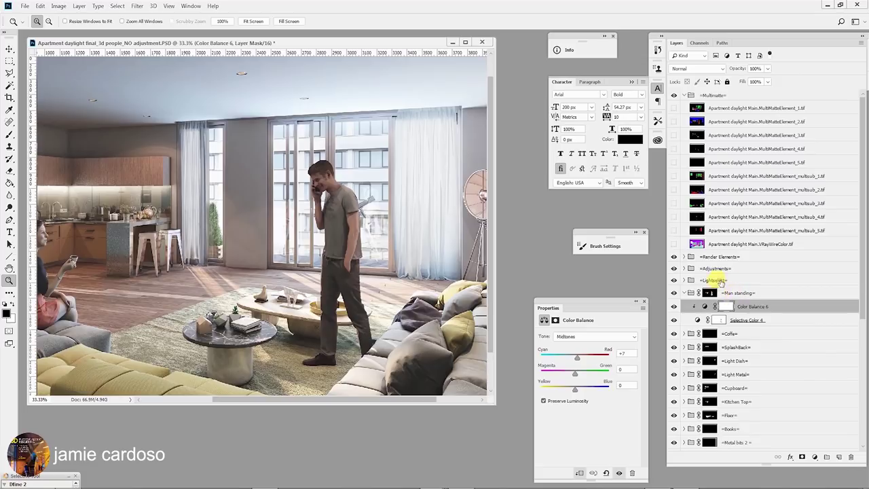
click(720, 281)
click(683, 281)
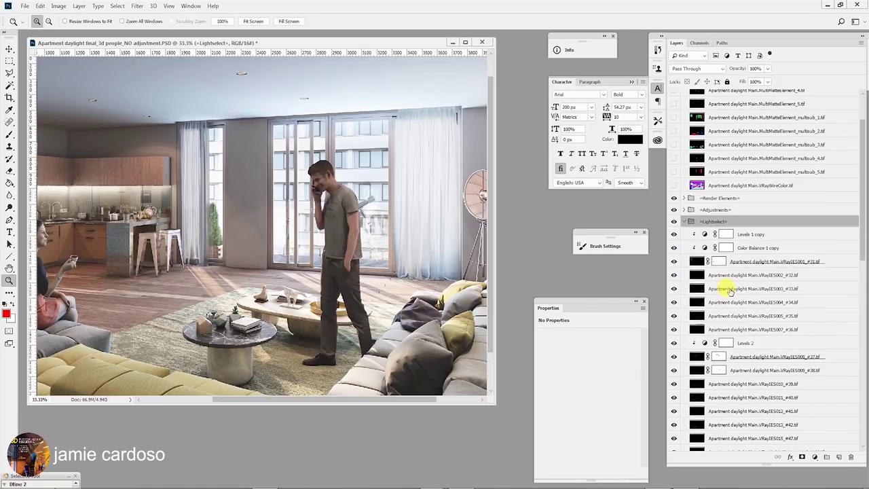
Select the VRayIES002 light layer and zoom in and out on the standing man
scroll(720, 335, down, 3)
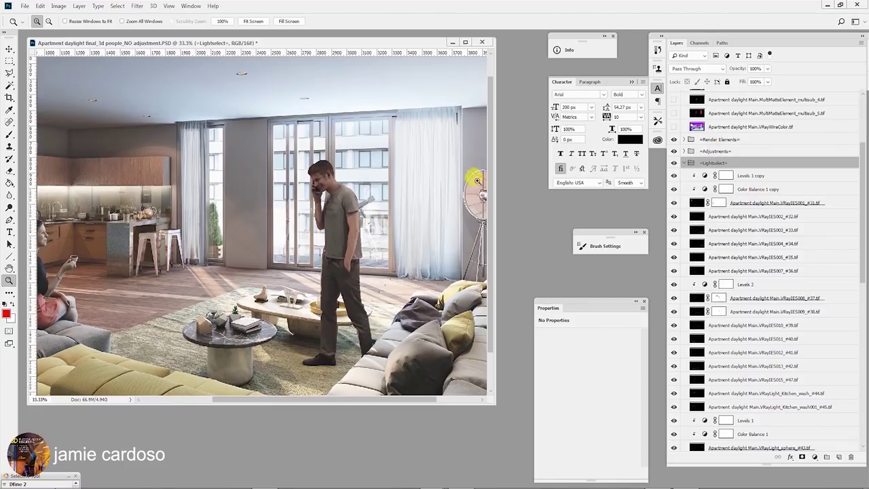
click(365, 171)
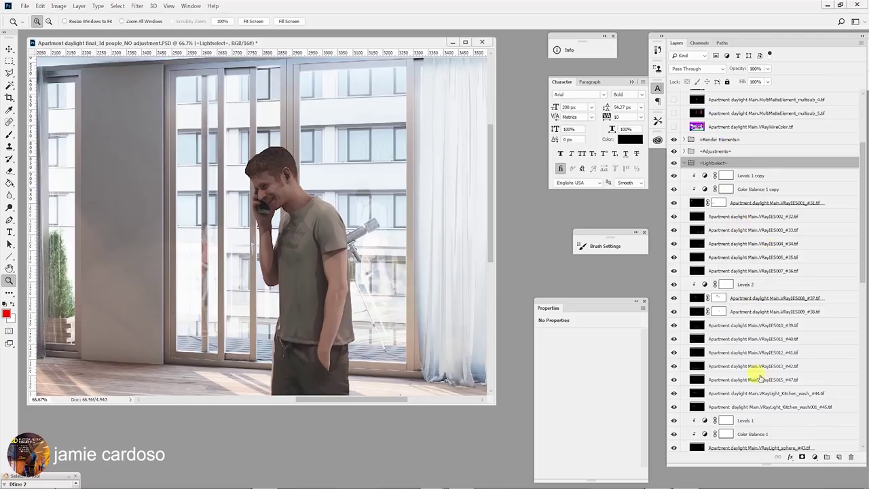
scroll(755, 373, down, 1)
scroll(754, 255, up, 3)
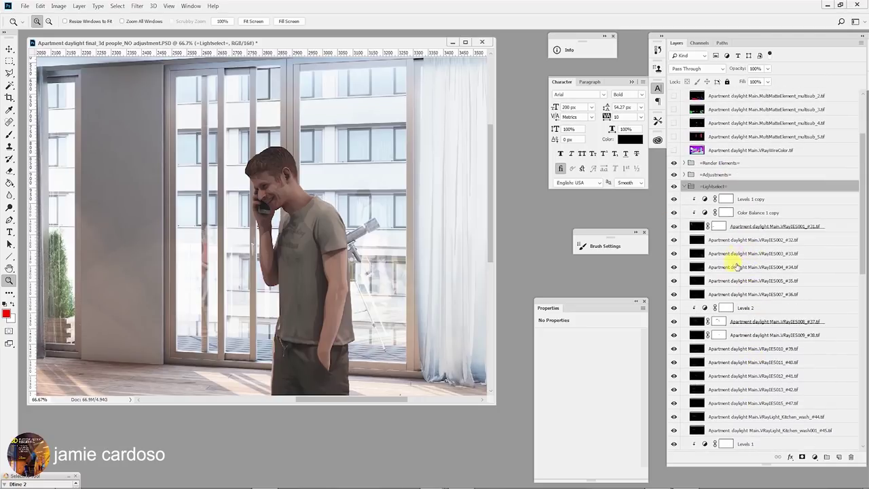
click(741, 241)
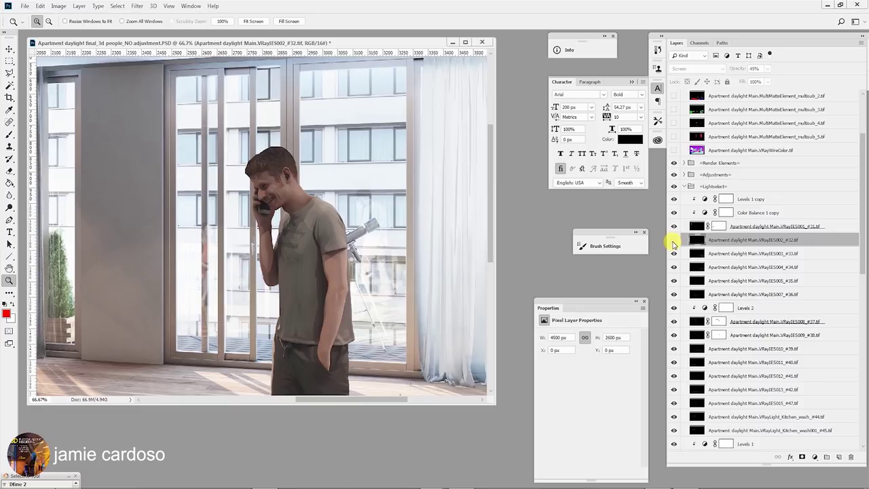
click(291, 219)
click(292, 218)
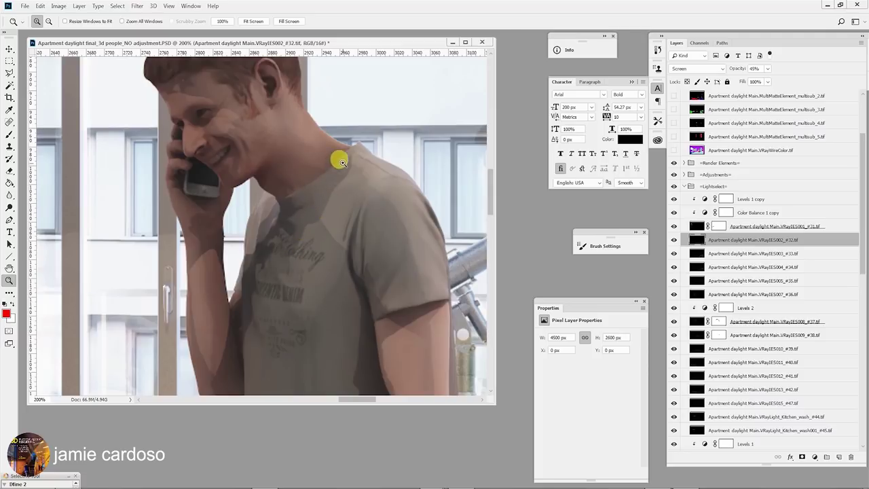
scroll(275, 270, down, 2)
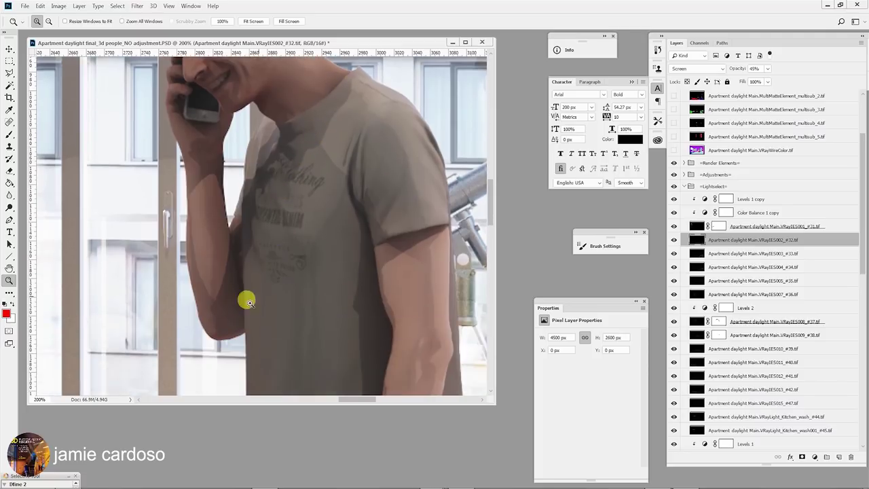
alt+click(334, 196)
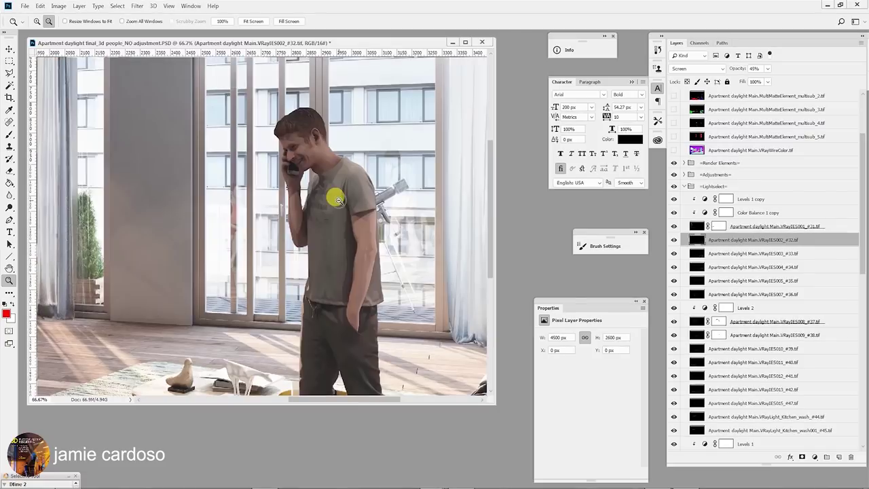
alt+click(338, 200)
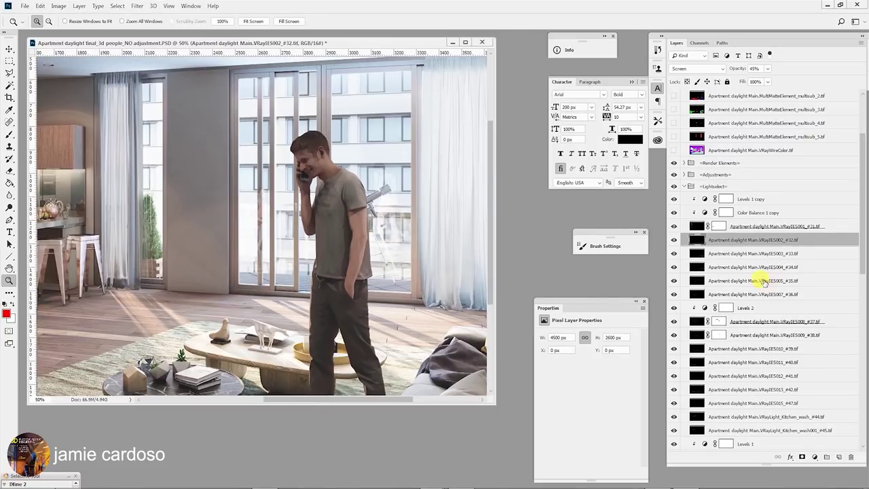
Compare VRayIES002 and VRayIES003 on and off, then add a white mask to VRayIES003
click(672, 239)
click(672, 239)
click(672, 253)
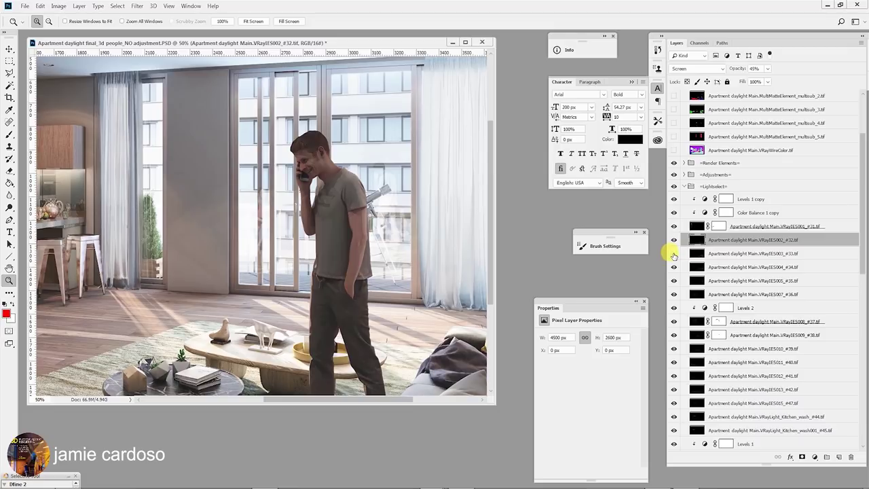
click(672, 253)
click(672, 254)
click(673, 253)
click(719, 254)
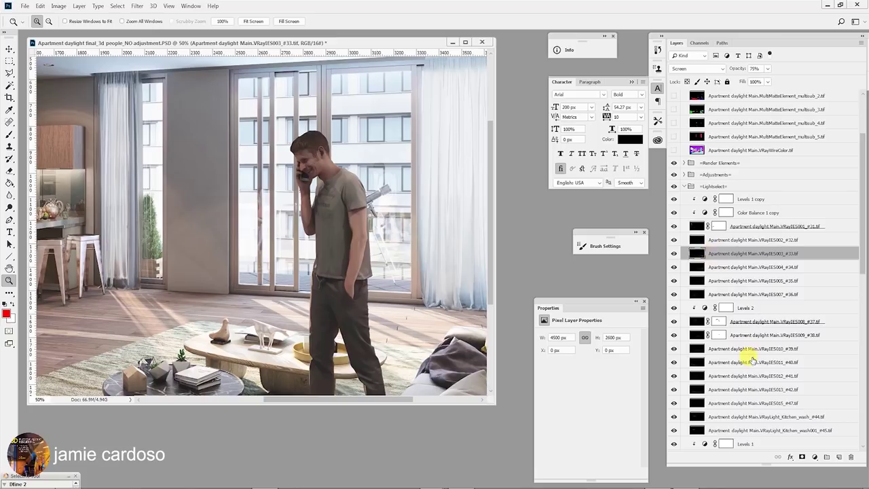
click(801, 456)
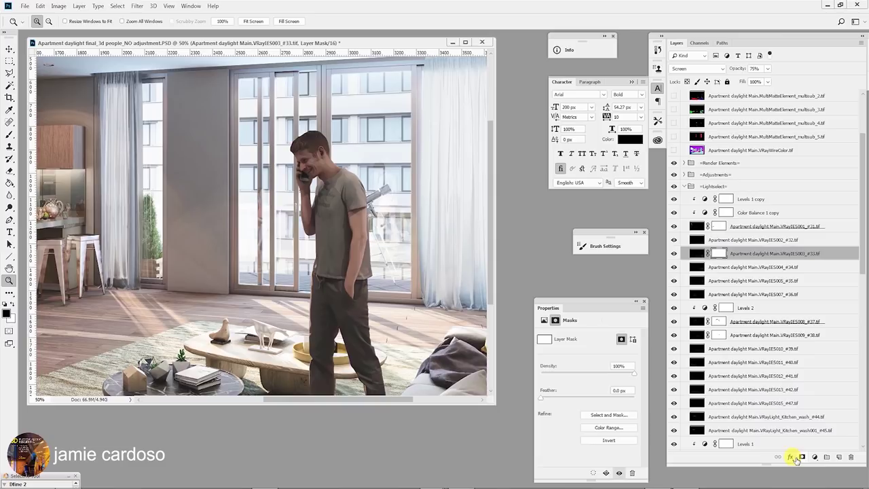
Pick the Brush at 12% opacity and zoom in close on the standing man's face
click(11, 134)
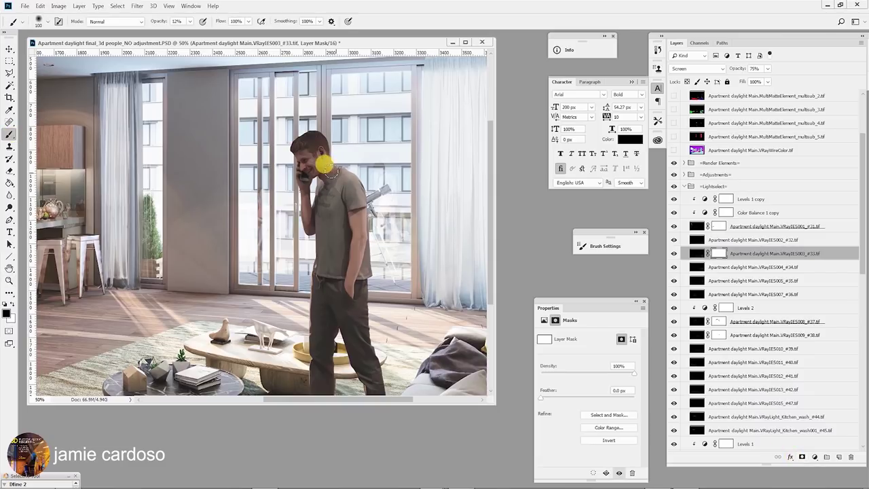
key(z)
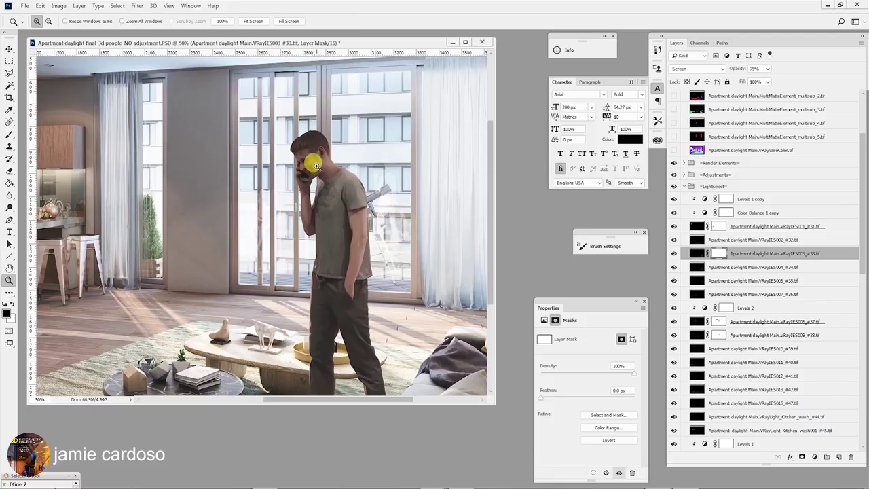
click(316, 166)
click(309, 161)
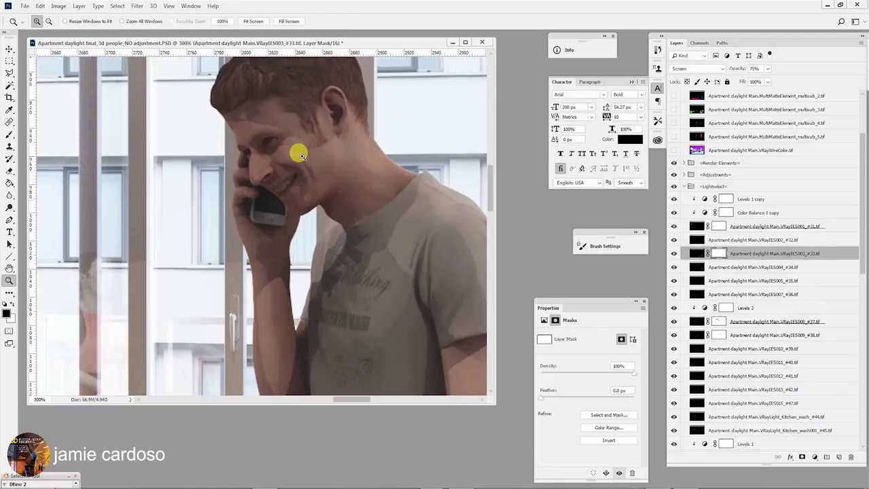
click(301, 156)
drag(283, 140, 282, 232)
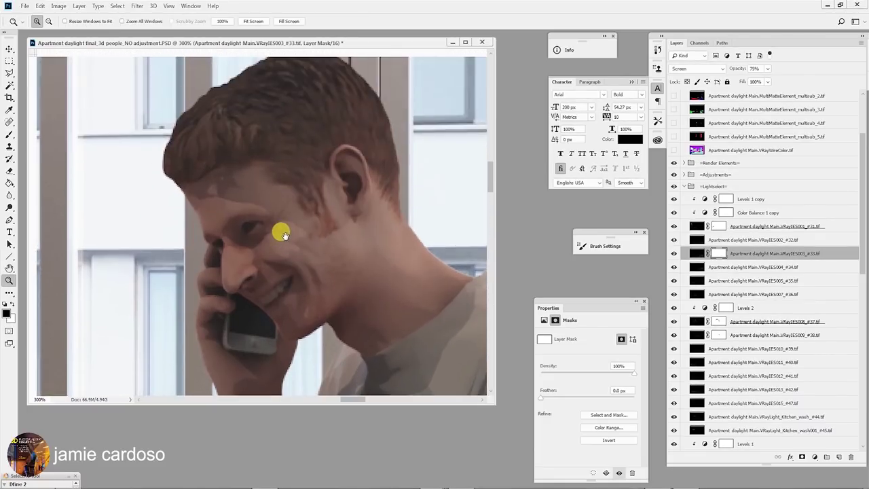
Toggle the VRayIES003 light on and off to judge its effect on the face
click(672, 254)
click(672, 254)
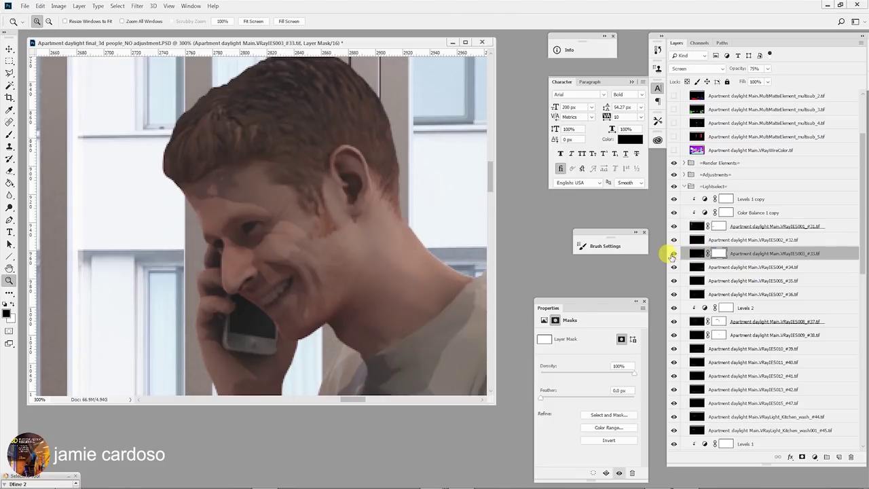
click(672, 254)
click(672, 255)
click(672, 255)
click(672, 254)
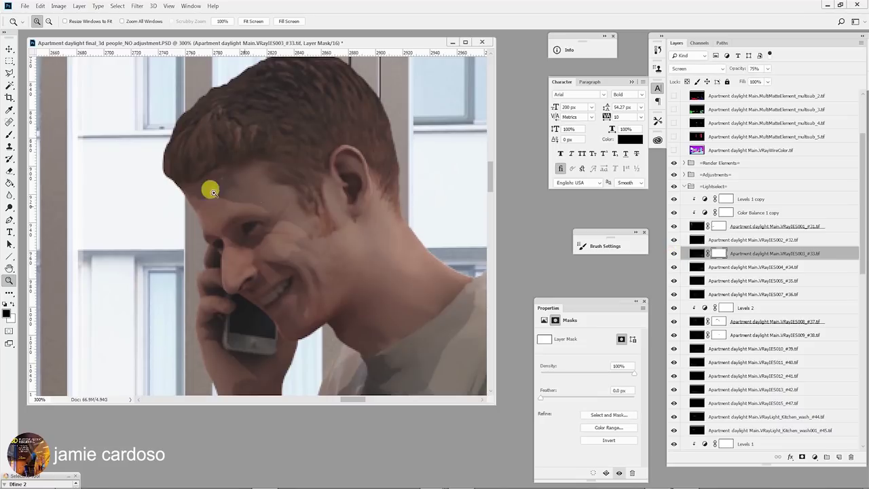
Paint black on the IES003 mask along the hairline and forehead, compare, then zoom out
click(9, 139)
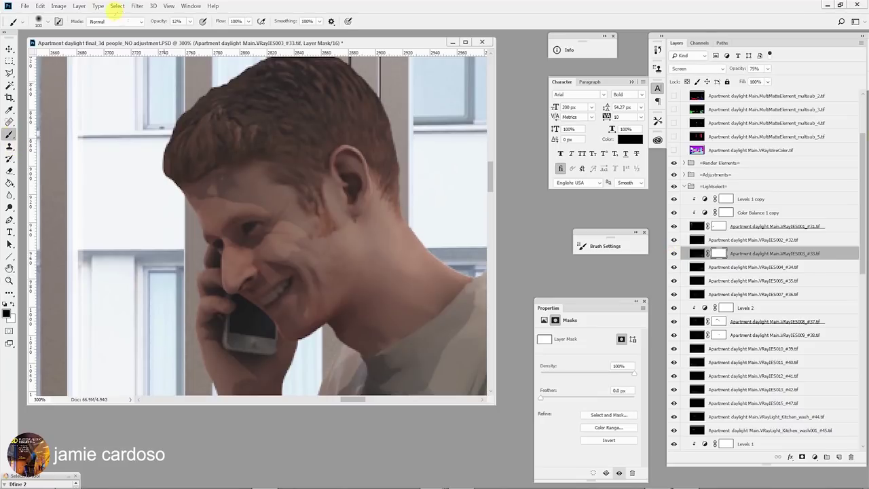
mouse_move(179, 133)
mouse_down()
mouse_move(206, 156)
mouse_move(214, 175)
mouse_move(197, 172)
mouse_move(213, 188)
mouse_move(204, 157)
mouse_move(174, 170)
mouse_move(191, 180)
mouse_up()
mouse_move(194, 177)
mouse_down()
mouse_move(209, 194)
mouse_move(199, 162)
mouse_up()
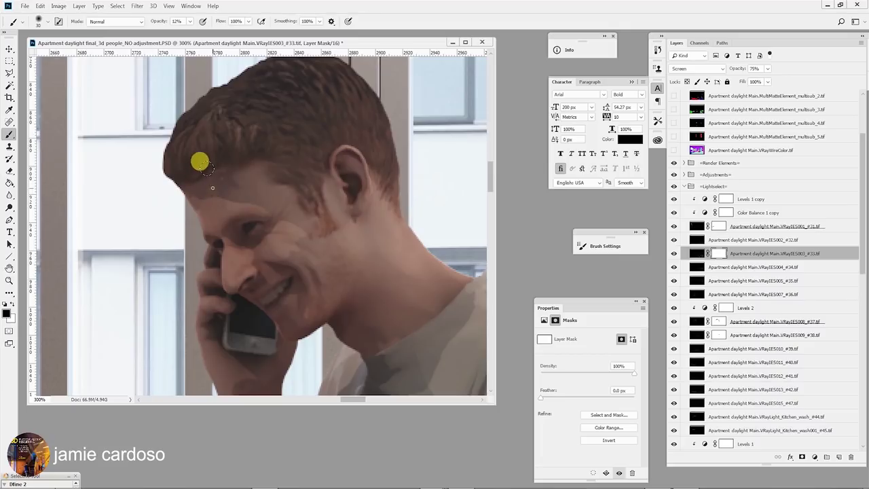
click(674, 254)
click(674, 254)
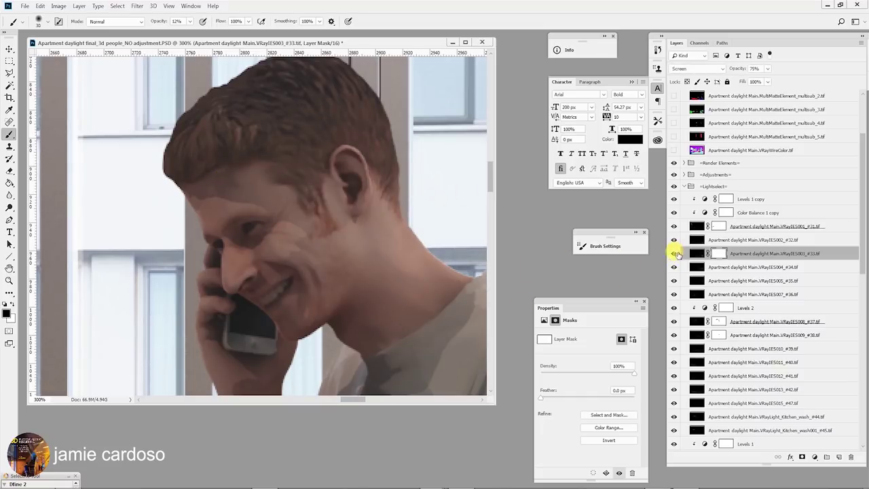
click(675, 253)
click(675, 253)
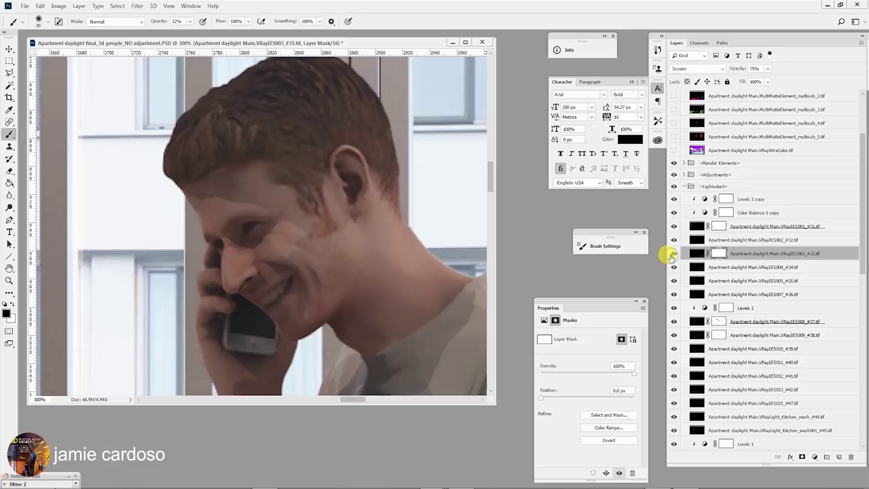
key(z)
alt+click(281, 228)
alt+click(281, 227)
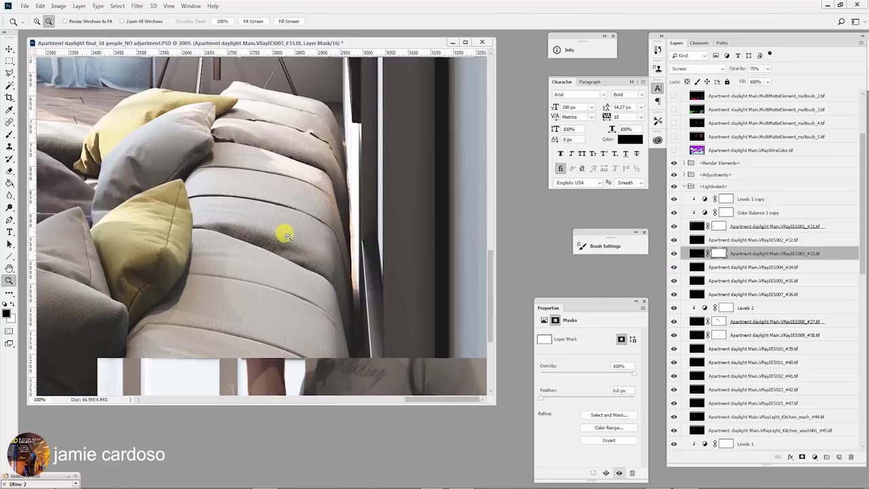
Zoom in on the man's arm and compare it with the VRayIES003 light off and on
alt+click(282, 228)
alt+click(281, 228)
scroll(349, 173, down, 3)
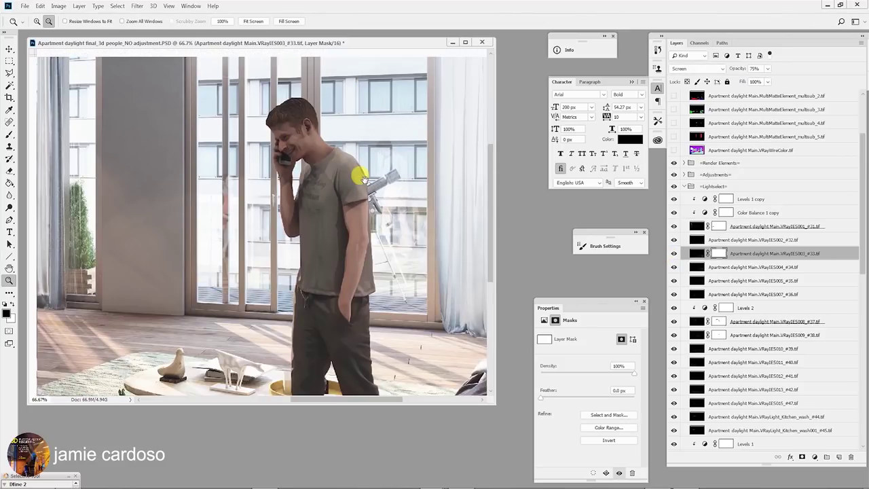
click(346, 268)
click(339, 229)
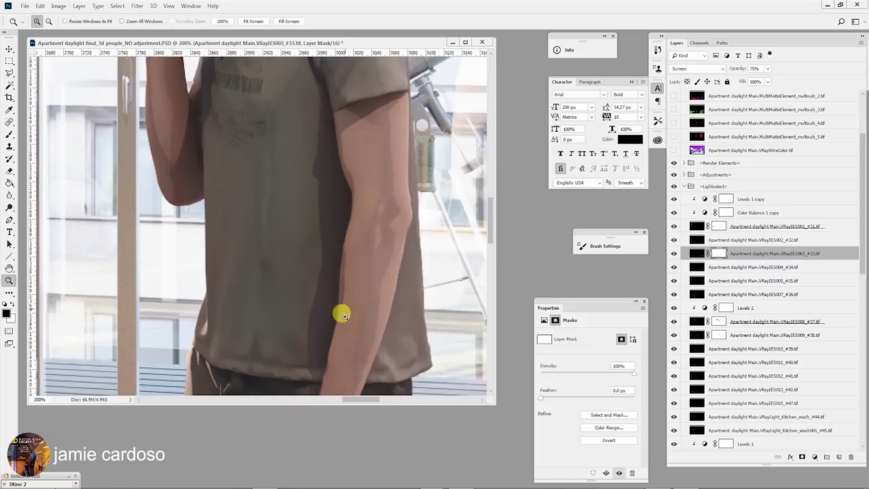
scroll(320, 163, up, 1)
scroll(309, 197, up, 1)
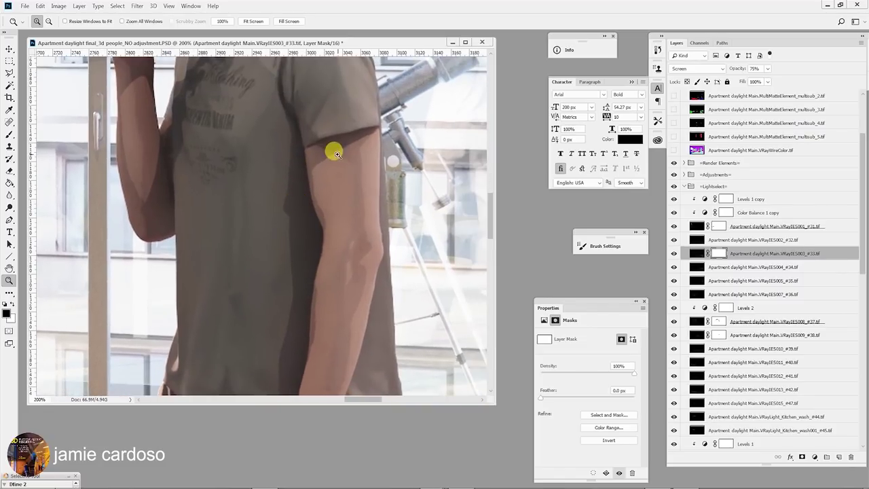
click(674, 254)
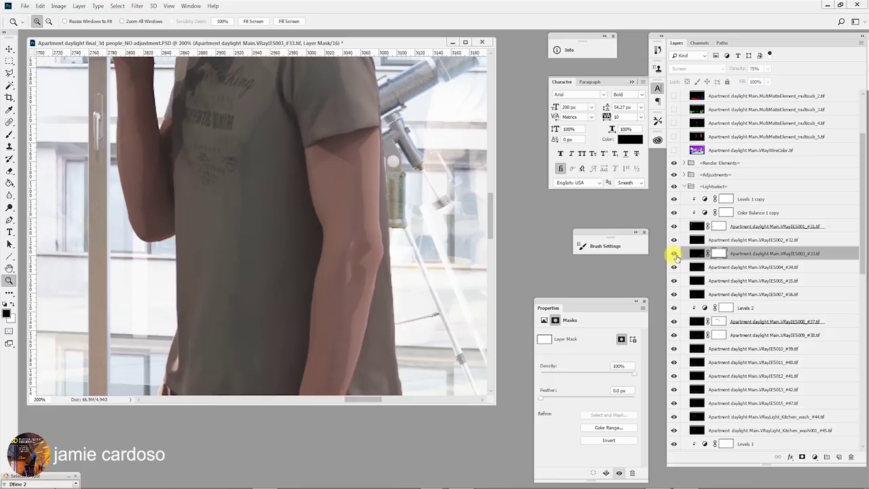
click(674, 253)
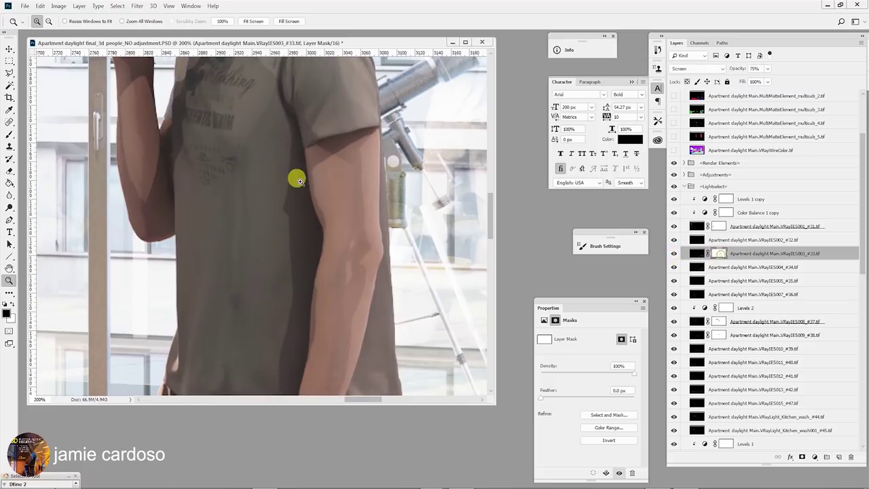
Paint the VRayIES003 mask up the arm and along the sleeve edge, checking with the eye toggle
click(10, 135)
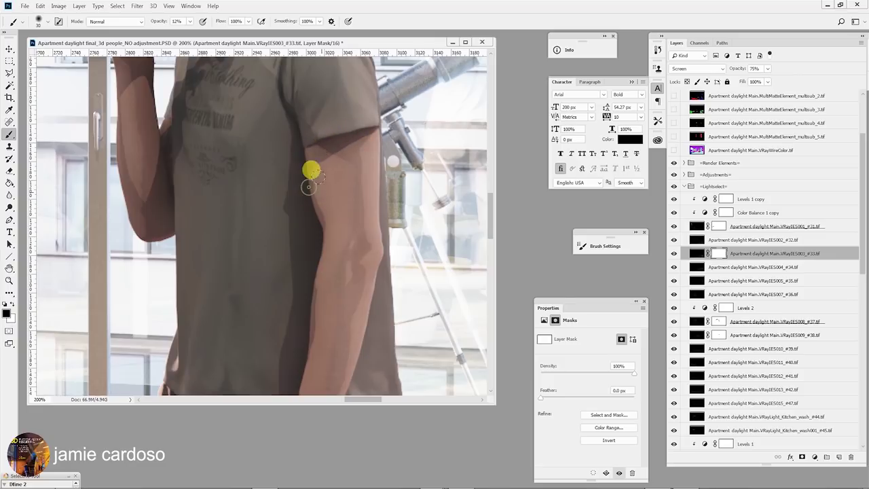
click(190, 22)
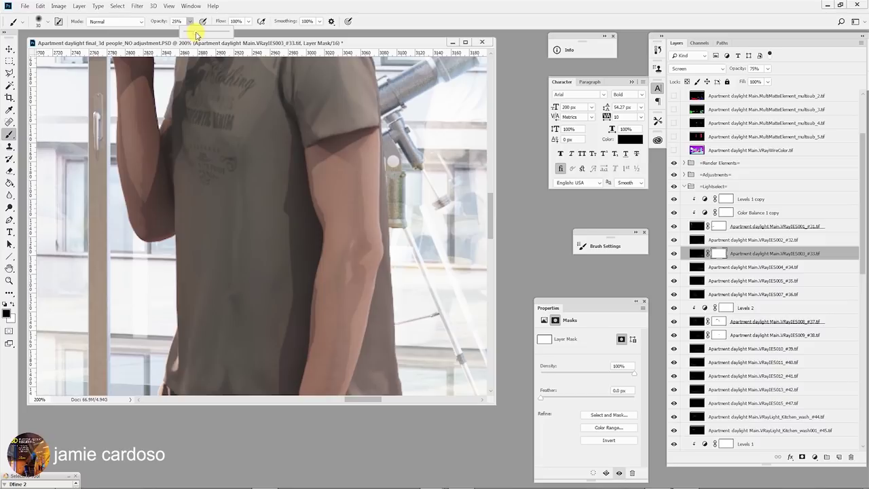
click(713, 253)
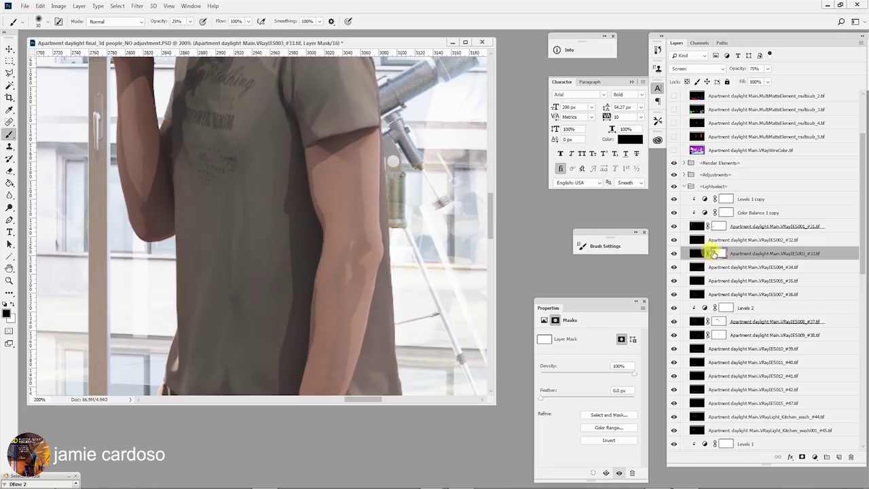
mouse_move(351, 202)
mouse_down()
mouse_move(329, 133)
mouse_move(342, 146)
mouse_move(299, 168)
mouse_move(331, 156)
mouse_up()
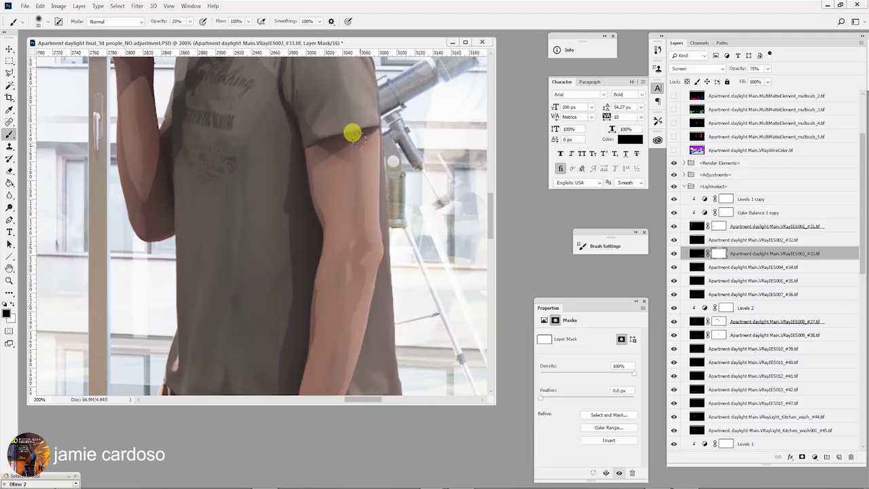
mouse_move(380, 136)
mouse_down()
mouse_move(359, 126)
mouse_move(304, 169)
mouse_move(305, 161)
mouse_move(355, 214)
mouse_up()
click(673, 254)
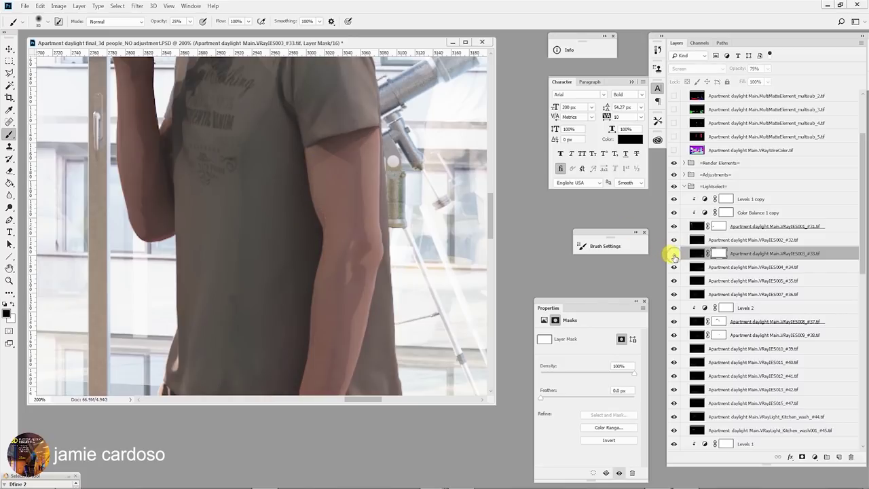
click(673, 253)
mouse_move(343, 154)
mouse_down()
mouse_move(306, 154)
mouse_move(306, 196)
mouse_move(322, 221)
mouse_up()
click(673, 254)
click(673, 254)
drag(349, 190, 306, 171)
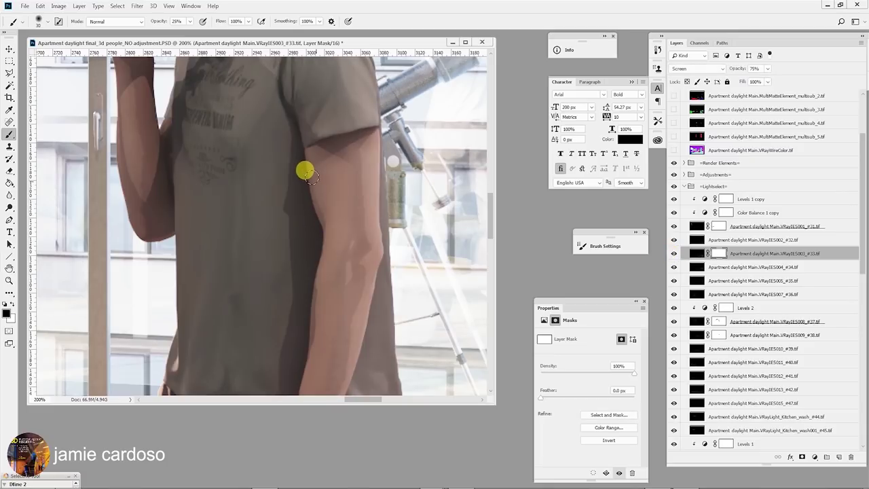
Set the brush to 55% opacity and a 30 px soft round with 0% hardness
click(189, 22)
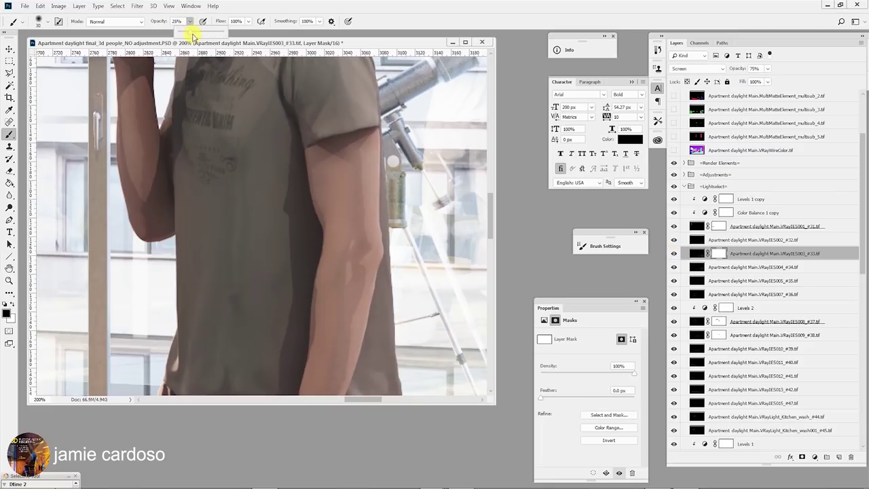
click(309, 182)
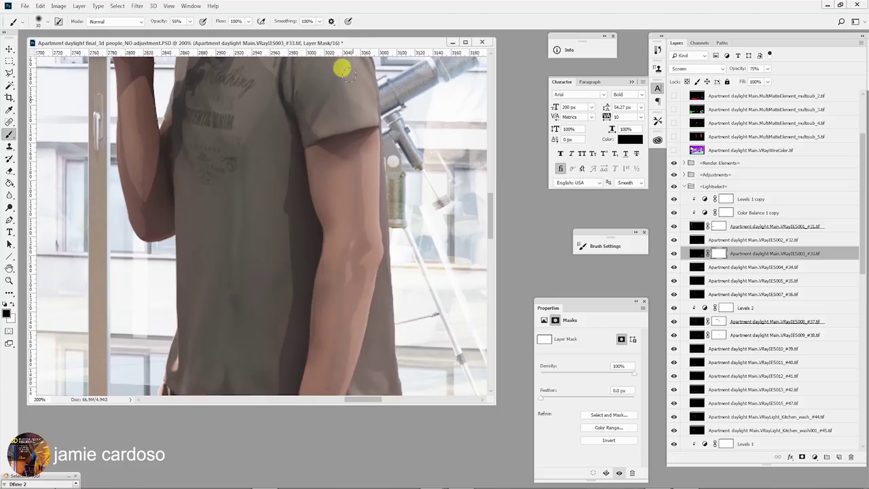
click(48, 24)
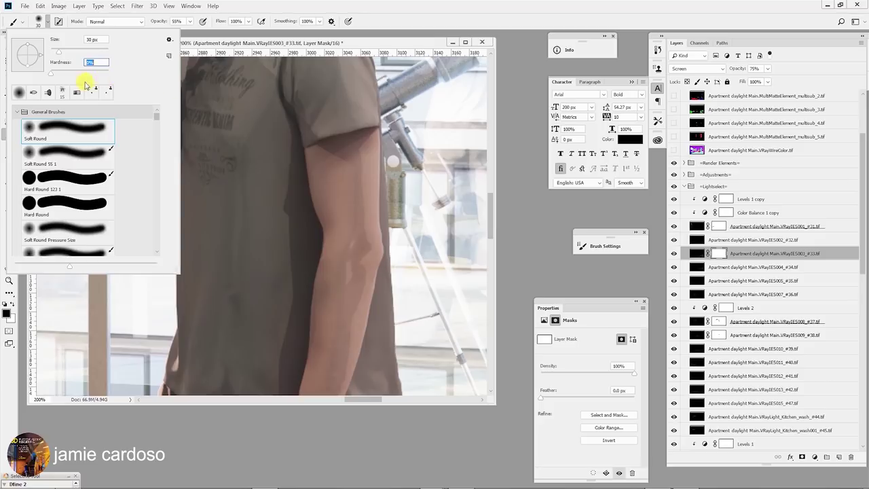
click(254, 46)
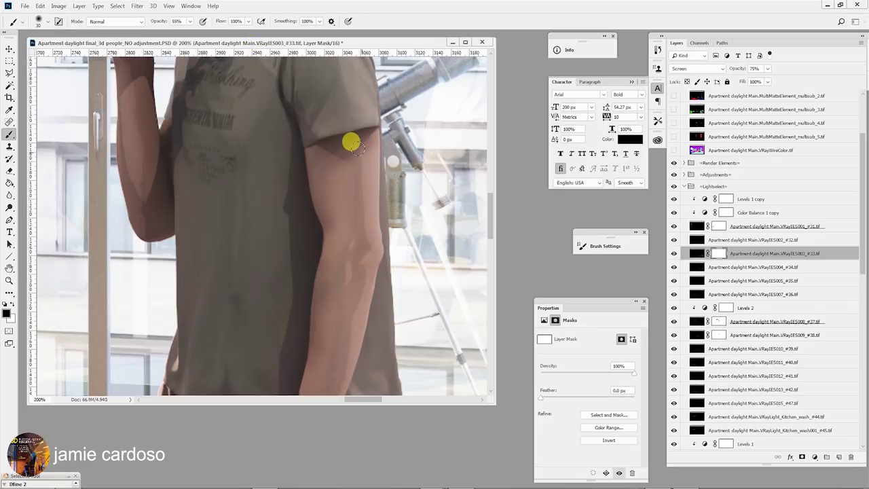
click(673, 253)
Compare the man's arm and shirt with the VRayIES003 light hidden and shown
click(673, 253)
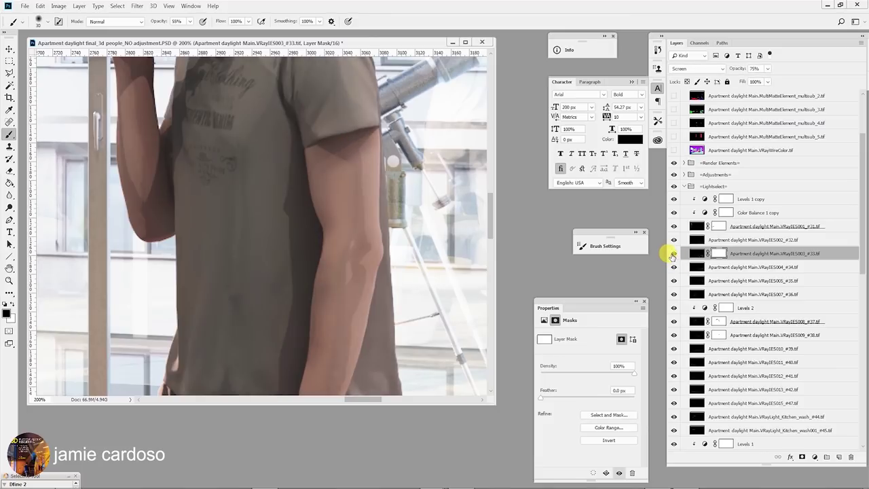
click(672, 253)
click(672, 253)
click(673, 253)
click(673, 253)
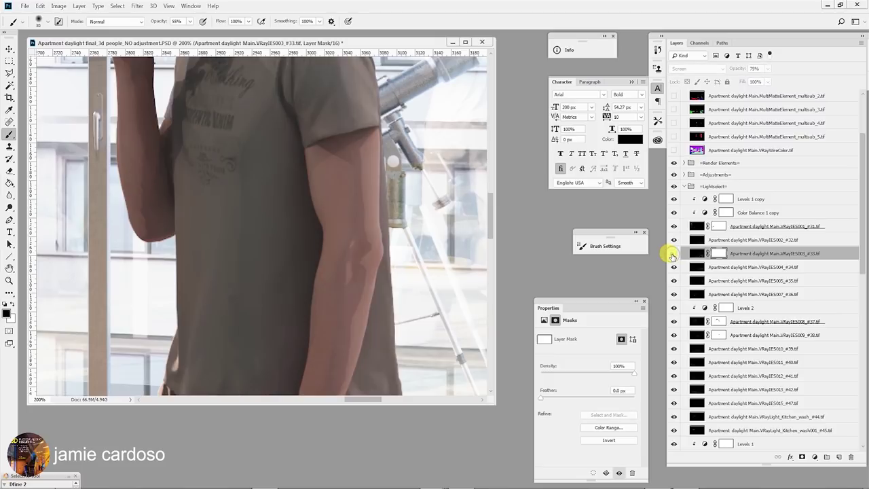
click(673, 253)
scroll(221, 183, up, 3)
scroll(210, 147, left, 2)
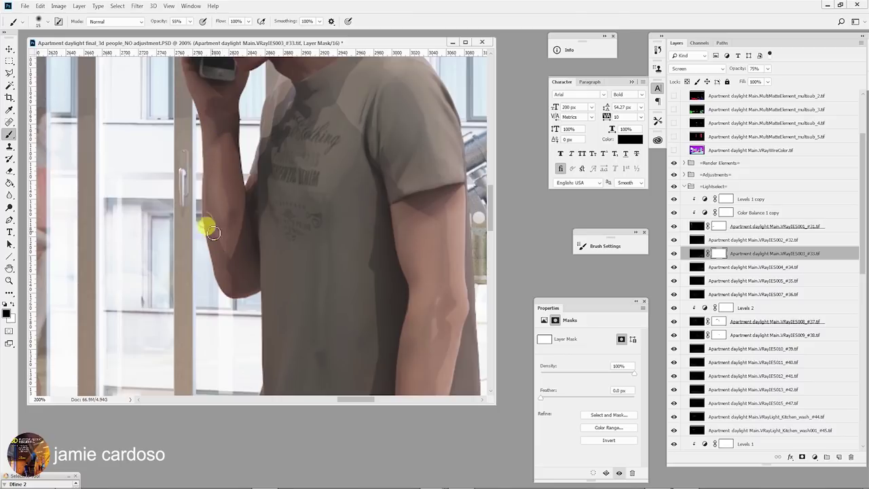
click(674, 253)
click(673, 253)
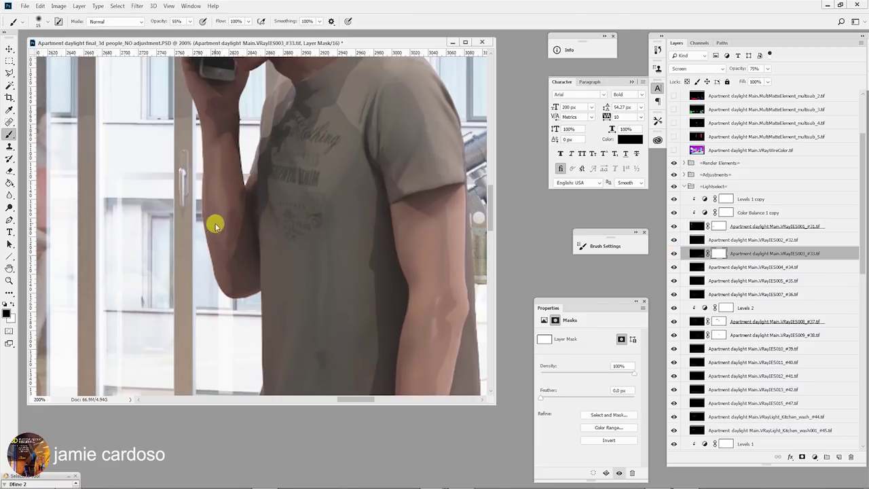
Switch the foreground to white and paint the mask from the collar down the forearm
key(x)
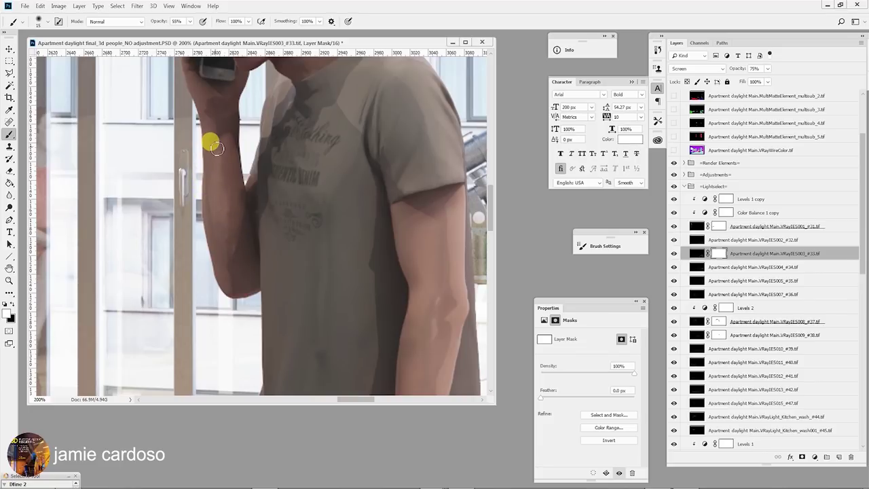
key(x)
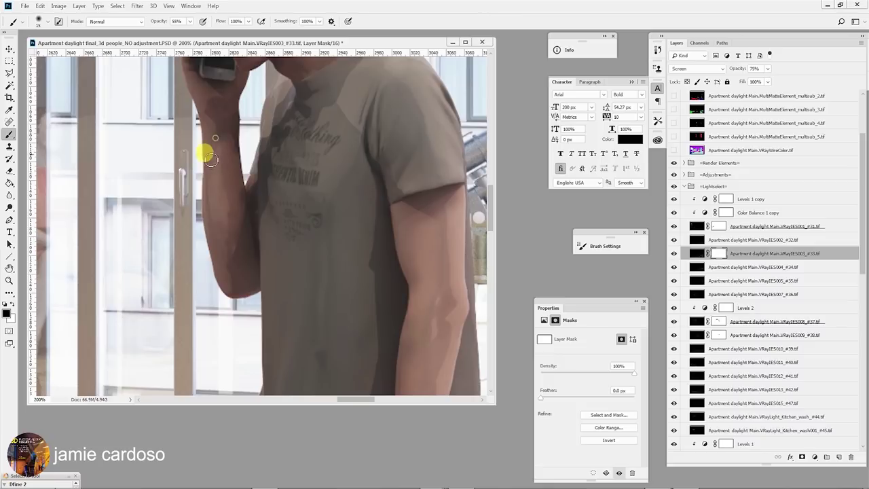
key(x)
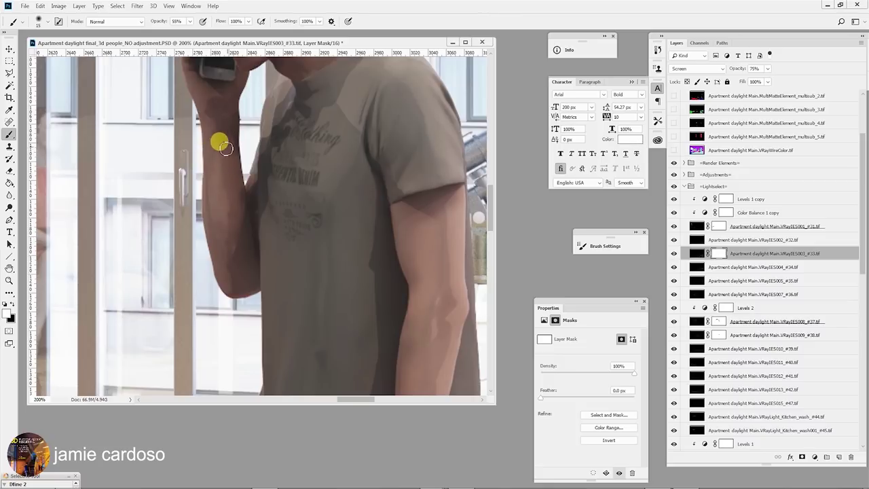
click(672, 253)
click(673, 253)
click(672, 253)
click(673, 253)
click(285, 82)
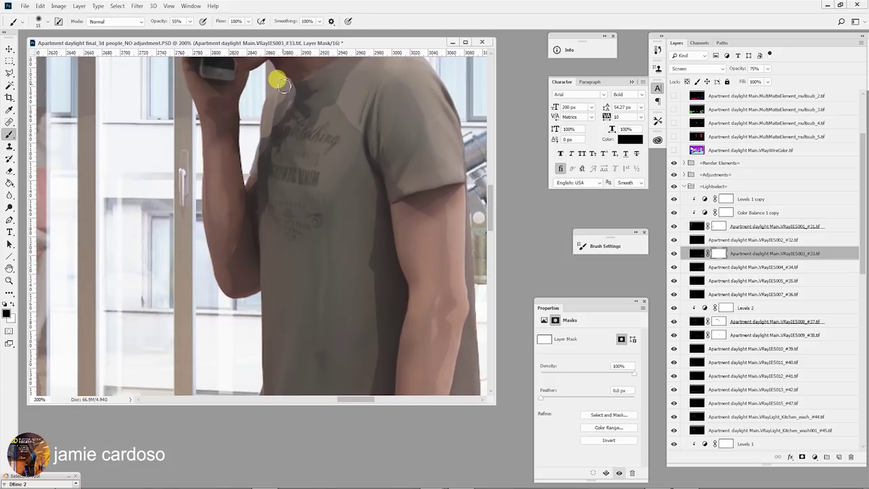
mouse_move(285, 82)
mouse_down()
mouse_move(243, 103)
mouse_move(231, 134)
mouse_move(237, 148)
mouse_move(202, 140)
mouse_move(224, 138)
mouse_move(207, 217)
mouse_move(207, 150)
mouse_up()
Check the collar and forearm mask edit by toggling the VRayIES003 light
click(672, 253)
click(672, 254)
click(673, 253)
click(673, 254)
click(673, 253)
click(674, 253)
Zoom out to the whole standing man, compare VRayIES003 on and off, and open its layer options
click(673, 253)
click(673, 253)
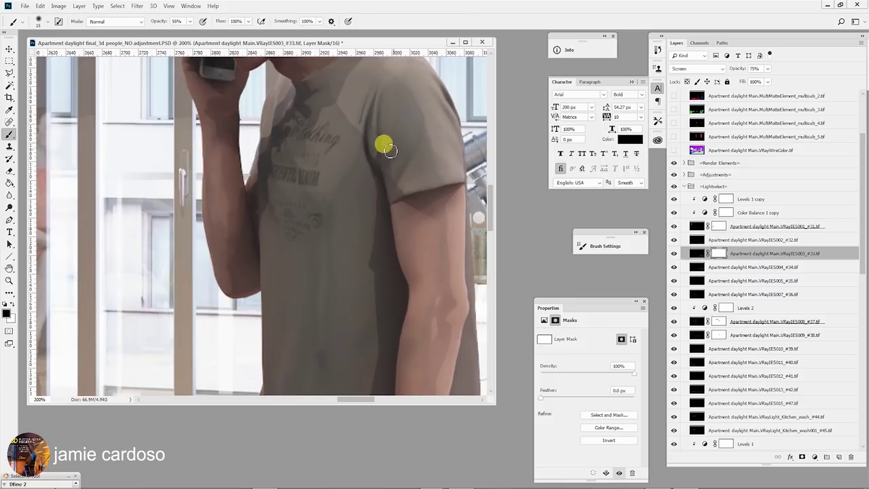
key(z)
alt+click(316, 229)
alt+click(317, 231)
click(674, 253)
click(673, 253)
click(673, 253)
click(673, 253)
click(674, 255)
click(674, 255)
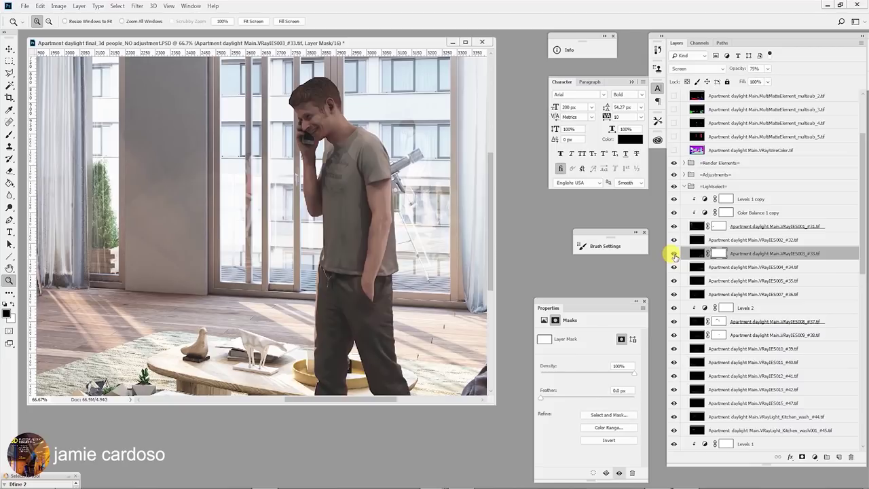
right_click(738, 258)
Move to the VRayIES004 light layer, check what it lights, and add a layer mask
click(671, 412)
click(673, 253)
click(673, 253)
key(alt+bracketleft)
click(672, 267)
click(672, 267)
click(672, 267)
click(801, 457)
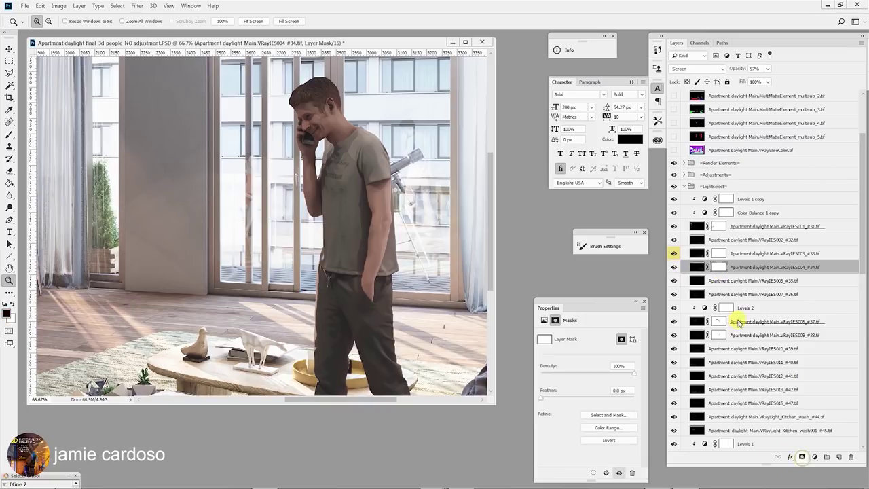
Zoom in on the man's elbow and forearm with the Brush ready for the VRayIES004 mask
click(376, 193)
click(385, 157)
click(9, 133)
click(673, 268)
click(673, 269)
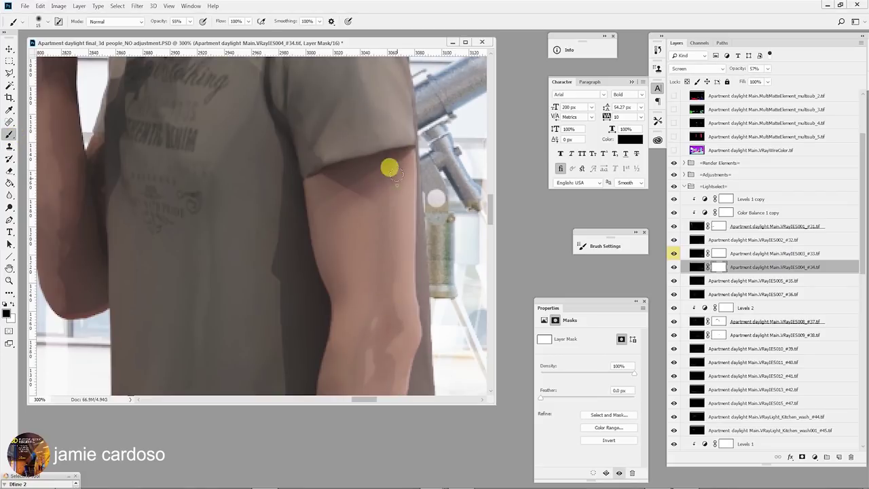
drag(402, 282, 400, 155)
Compare the arm and forearm with the VRayIES004 light toggled off and on
click(674, 267)
click(673, 267)
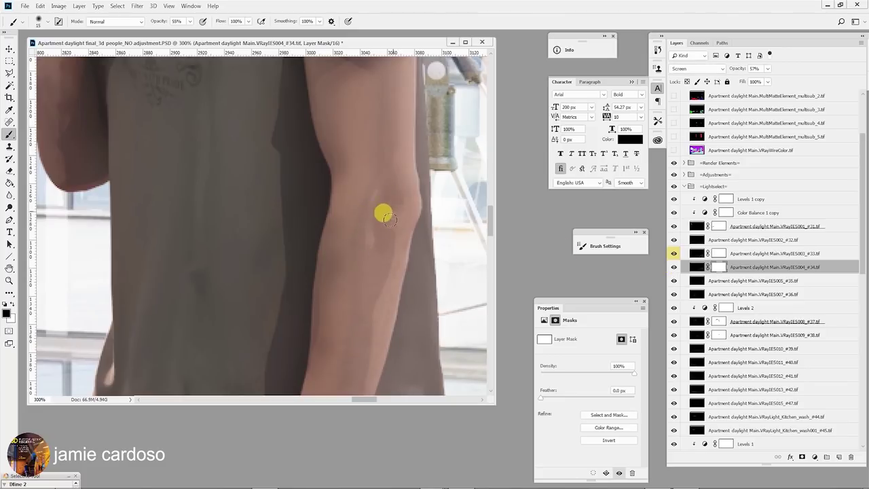
click(673, 267)
click(674, 267)
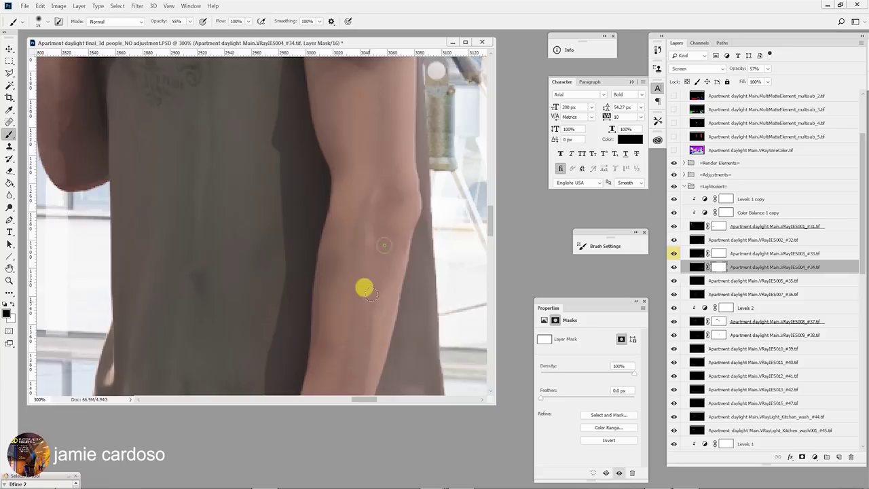
scroll(365, 320, down, 5)
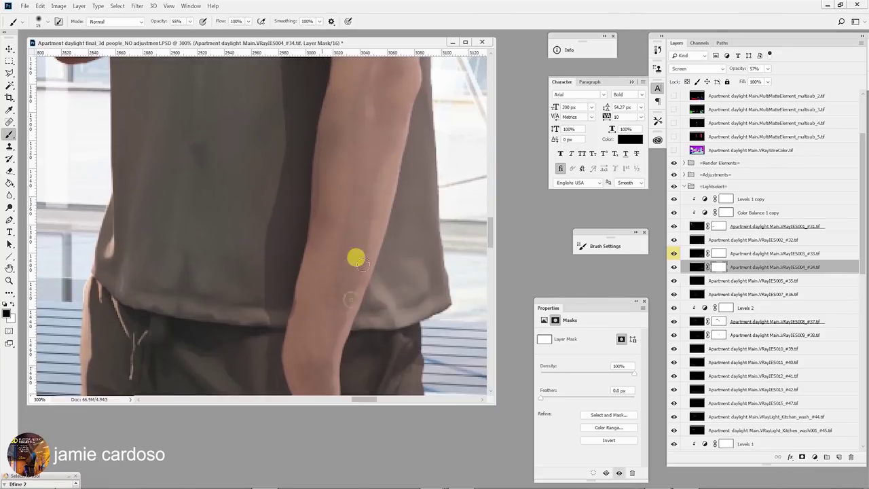
click(673, 253)
click(673, 253)
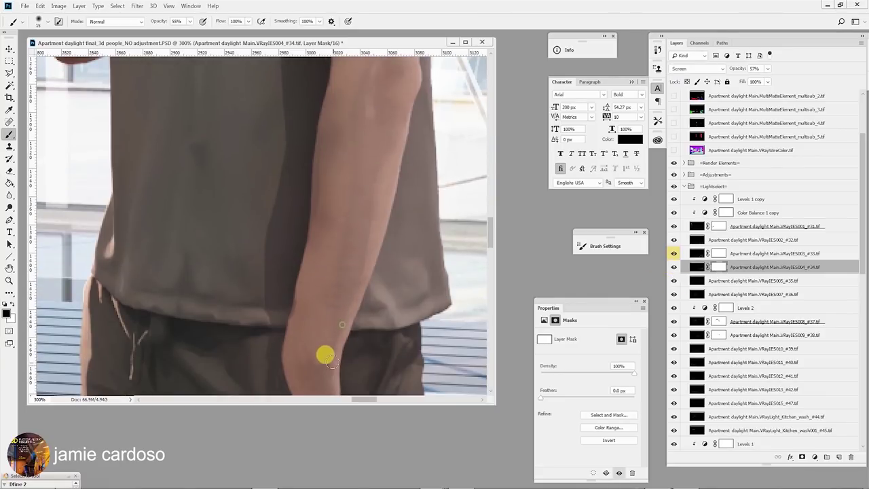
click(673, 253)
click(674, 253)
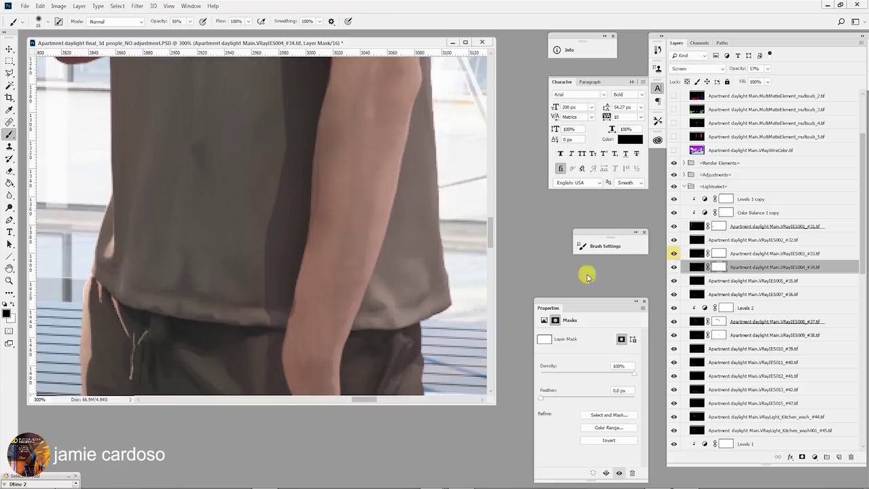
Zoom in on the raised arm and shirt, target the VRayIES004 mask, and compare with the light toggled
key(z)
alt+click(355, 142)
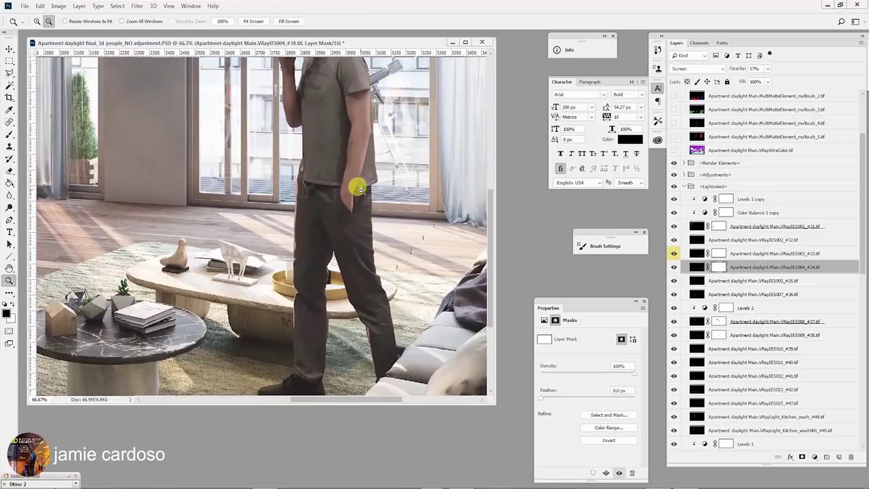
click(358, 189)
click(174, 112)
click(203, 175)
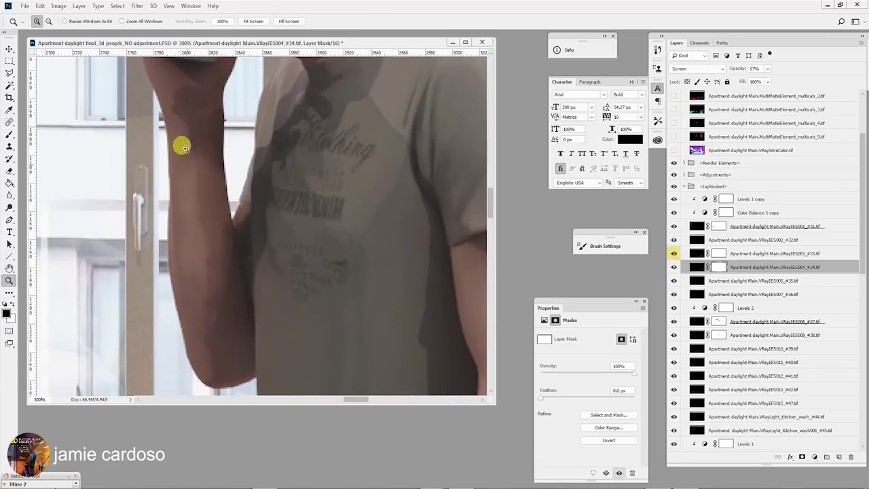
click(717, 269)
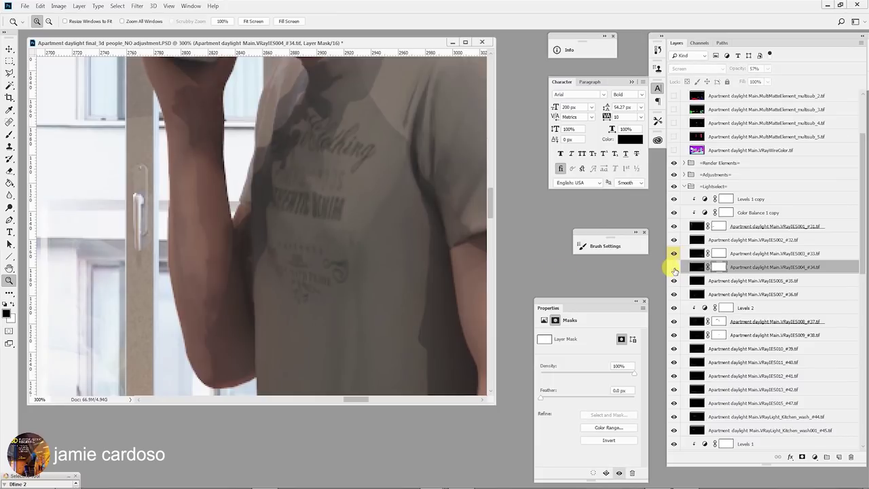
key(b)
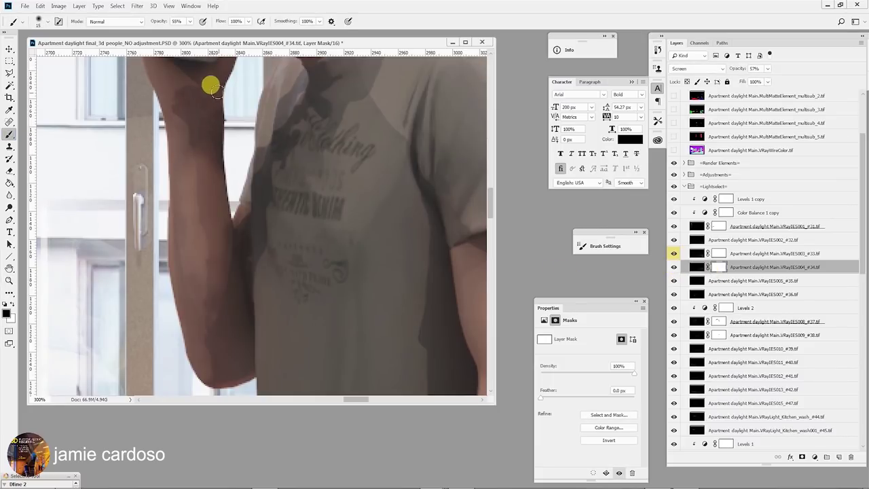
click(675, 268)
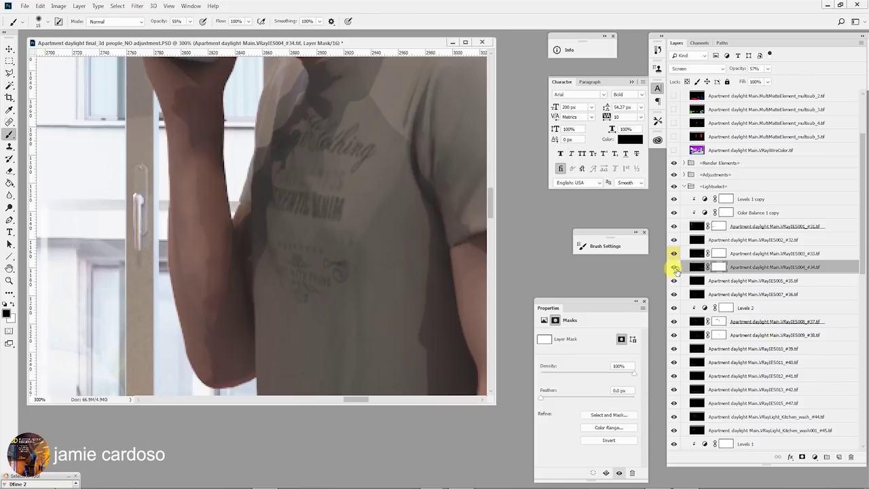
Zoom out to the man in the room, show rulers, and select the VRayIES007_#36 layer
key(z)
alt+click(333, 262)
click(362, 201)
key(ctrl+r)
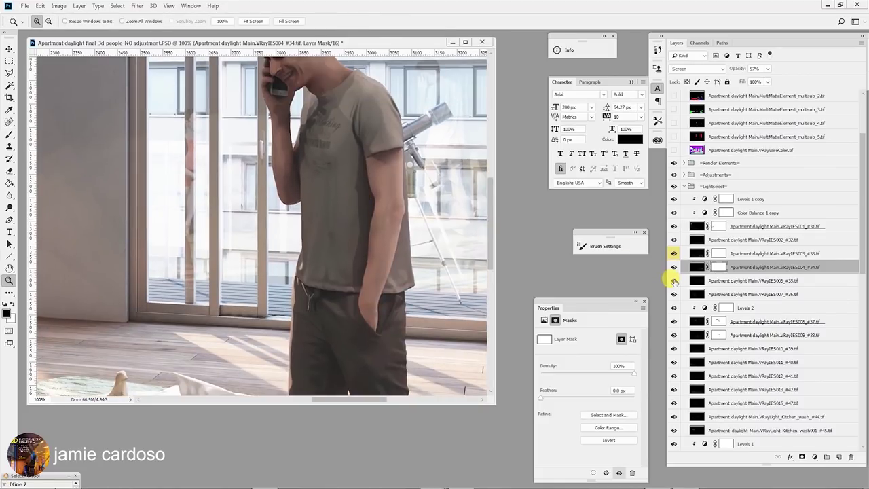
click(674, 294)
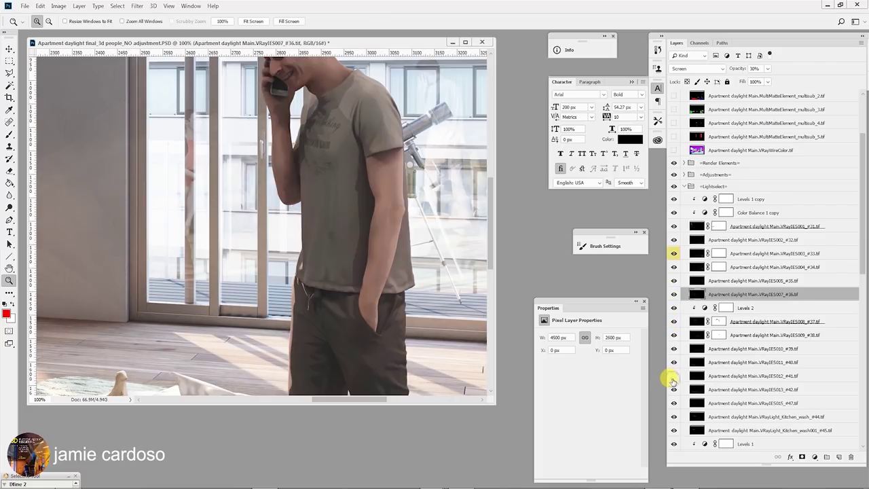
Select the VRayIES013_#42 light layer, check what it lights, and add a layer mask
scroll(672, 383, down, 2)
click(686, 331)
click(674, 331)
click(674, 331)
click(674, 331)
click(674, 330)
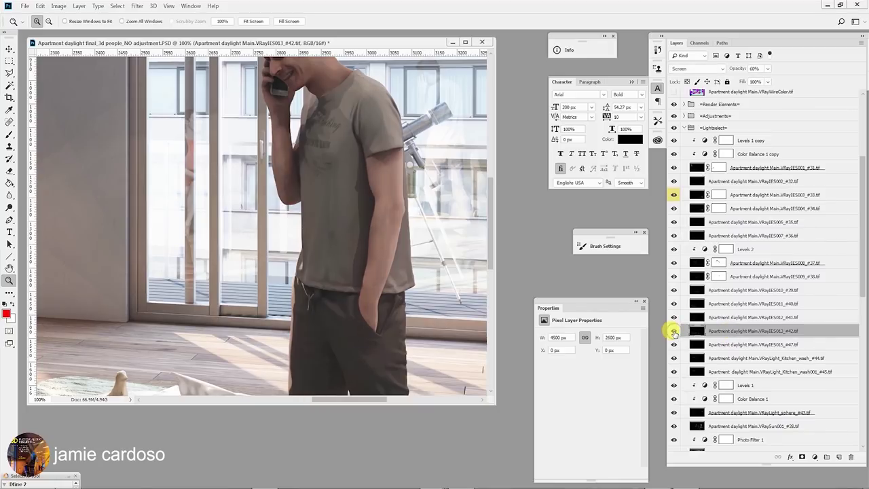
click(674, 331)
click(674, 330)
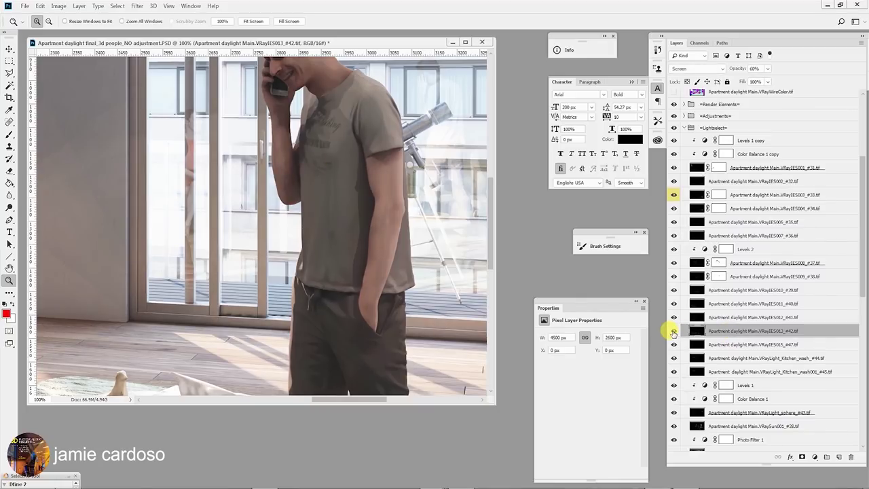
click(801, 457)
Zoom in on the man's forearm and paint the #42 mask along it to the elbow
click(294, 146)
mouse_move(274, 108)
mouse_down()
mouse_move(261, 254)
mouse_move(240, 154)
mouse_move(246, 135)
mouse_move(268, 270)
mouse_move(262, 315)
mouse_move(255, 159)
mouse_move(231, 121)
mouse_move(259, 227)
mouse_move(267, 323)
mouse_move(259, 269)
mouse_up()
key(b)
scroll(252, 227, down, 2)
mouse_move(253, 227)
mouse_down()
mouse_move(244, 230)
mouse_move(261, 267)
mouse_up()
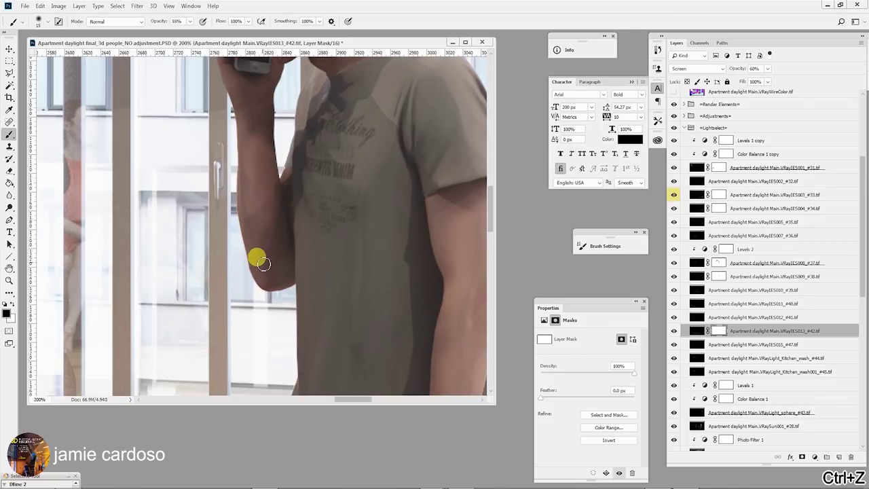
Zoom in on the man's face and hair and return to the Brush for the mask
key(z)
scroll(334, 169, down, 3)
scroll(333, 165, up, 3)
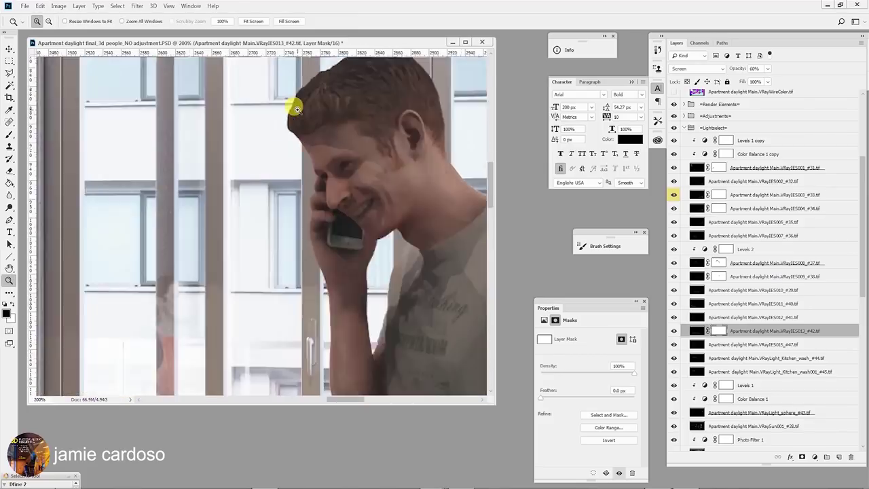
click(297, 109)
key(b)
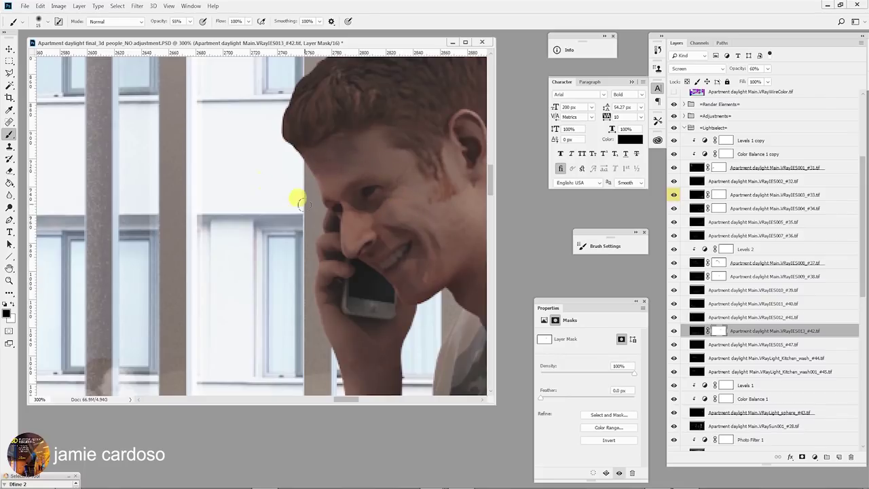
Compare the face with the #42 light hidden and shown, then zoom back out
click(673, 330)
click(672, 330)
click(672, 331)
click(673, 330)
click(672, 331)
click(673, 331)
click(673, 331)
click(673, 330)
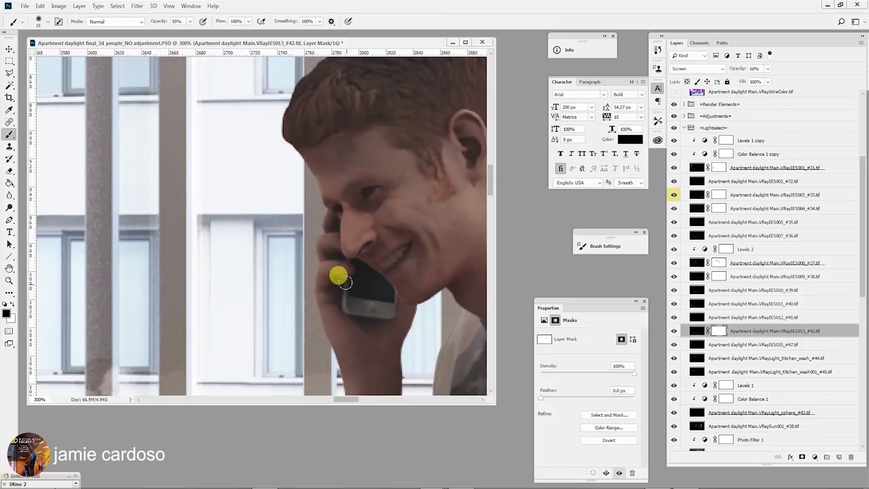
key(z)
alt+click(345, 282)
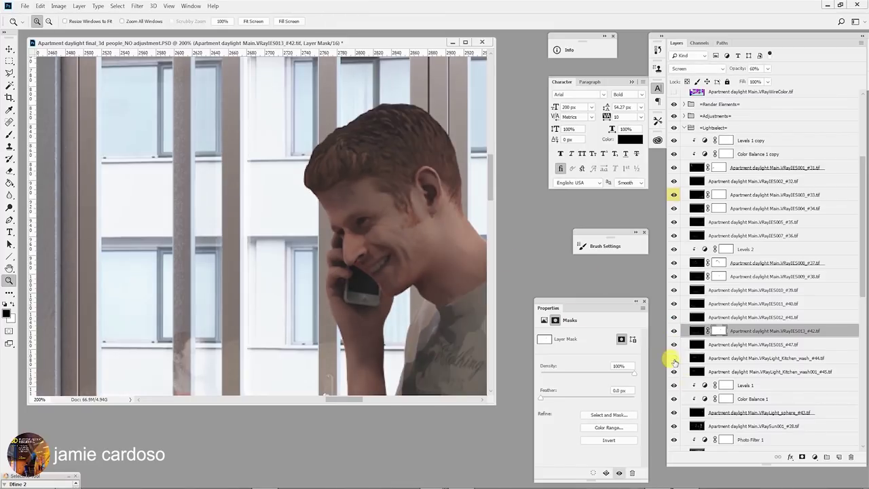
Toggle the sun and window lights to see how they affect the standing man
click(673, 426)
click(673, 426)
scroll(674, 426, down, 5)
click(674, 309)
click(673, 336)
click(673, 336)
alt+click(381, 239)
alt+click(381, 239)
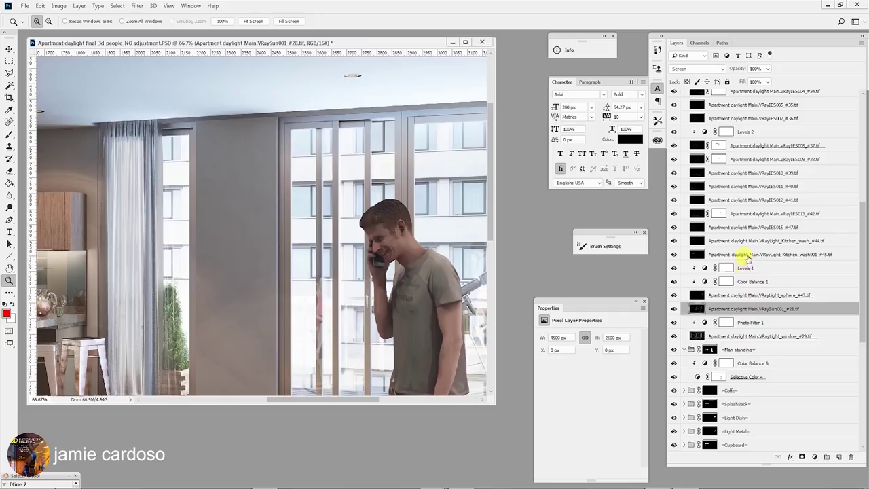
Tag the VRayIES013 #42 light layer yellow after confirming it lights the man
click(740, 213)
click(673, 213)
click(674, 213)
right_click(738, 213)
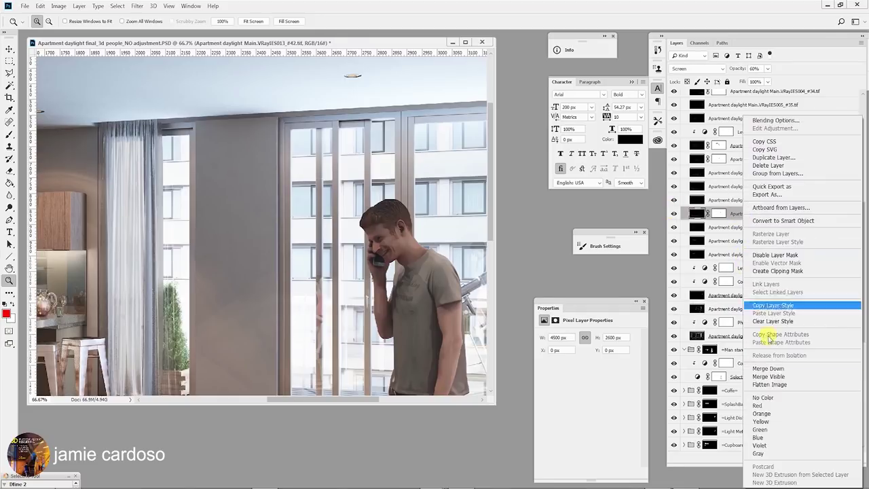
click(764, 419)
Test the #38 and nearby lights on the man, then tag the #34 layer yellow
scroll(754, 284, up, 3)
click(674, 230)
click(673, 229)
click(673, 229)
click(673, 230)
click(673, 229)
click(673, 230)
click(673, 216)
click(673, 216)
click(674, 161)
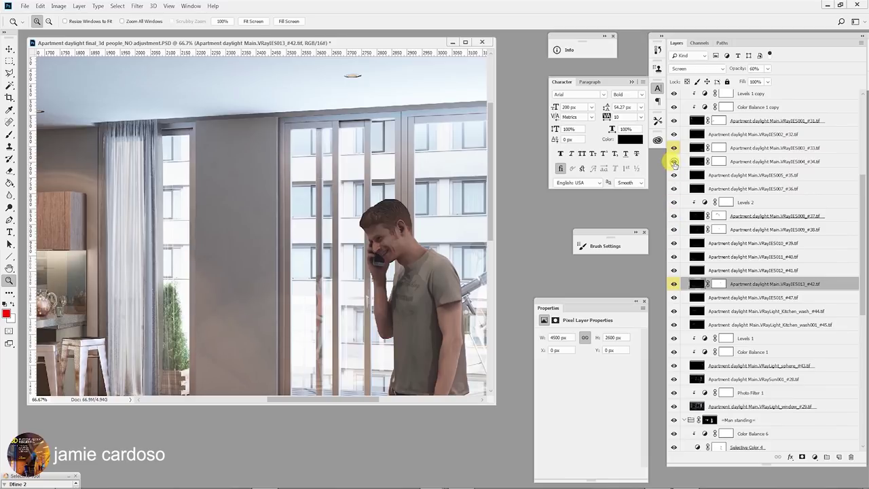
right_click(674, 164)
click(764, 416)
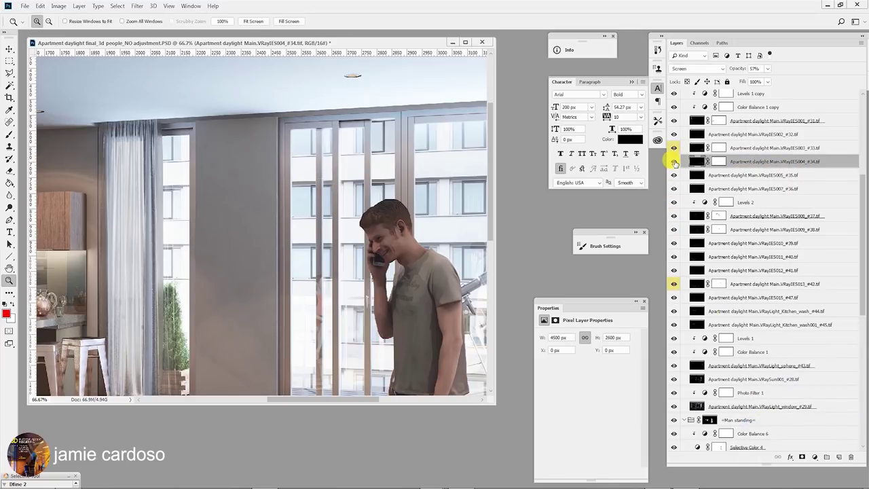
Compare the #34, #42 and #33 lights and the whole Lightselect group on the man
click(674, 161)
click(674, 162)
click(674, 284)
click(674, 284)
click(674, 284)
click(674, 284)
scroll(672, 204, up, 3)
click(680, 211)
click(674, 210)
click(674, 211)
scroll(423, 296, down, 3)
click(709, 250)
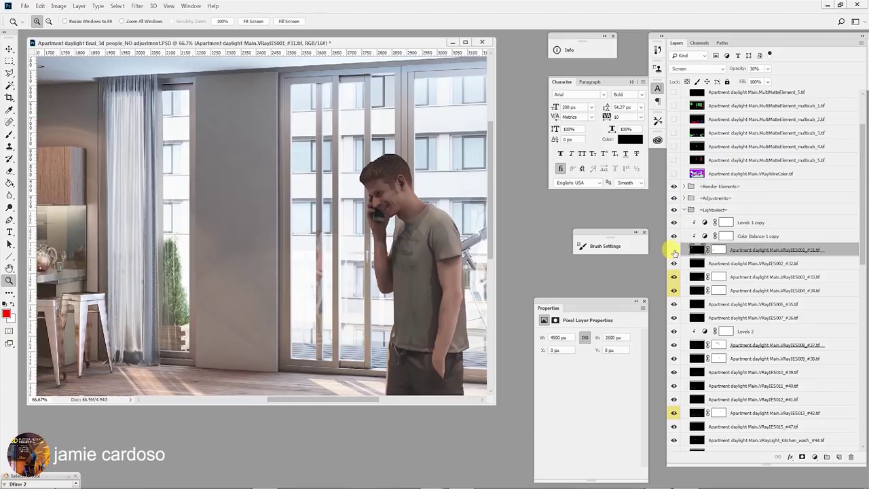
click(674, 277)
click(674, 277)
Paint the VRayIES003 #33 layer mask over the standing man's shirt with the brush
click(684, 277)
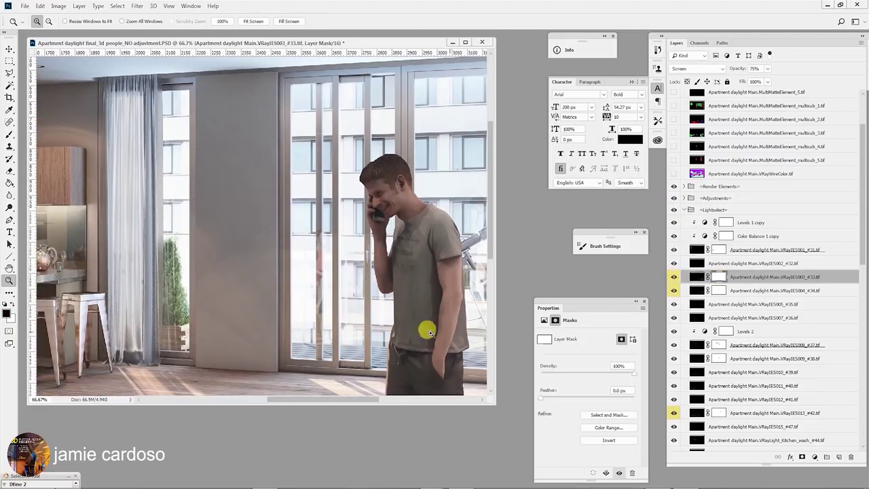
click(430, 304)
click(674, 277)
click(674, 277)
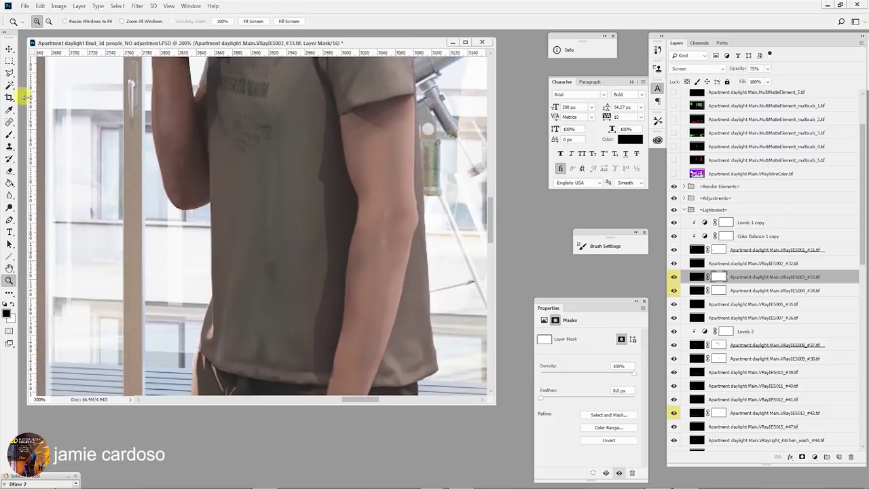
key(b)
click(674, 277)
click(674, 277)
mouse_move(314, 182)
mouse_down()
mouse_move(313, 378)
mouse_move(323, 91)
mouse_move(332, 242)
mouse_move(311, 380)
mouse_move(323, 108)
mouse_move(319, 166)
mouse_move(296, 183)
mouse_up()
Zoom back onto the shirt and compare the masked #33 light on and off
key(z)
alt+click(297, 184)
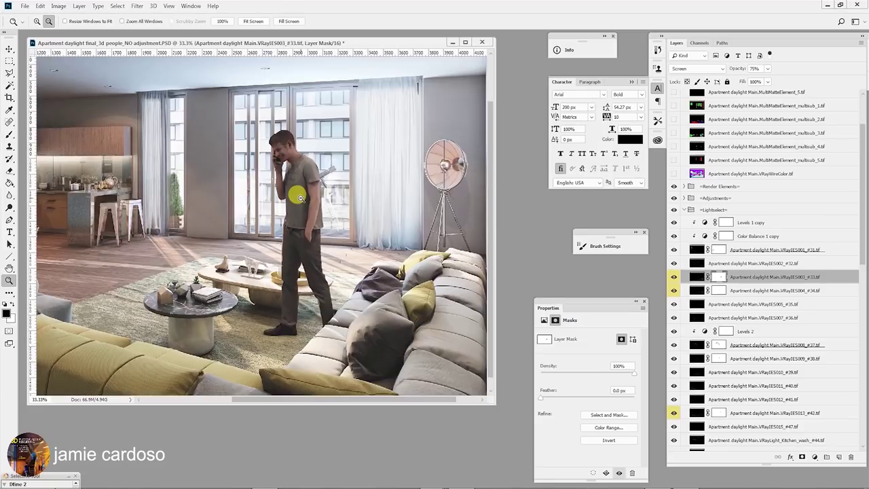
click(299, 174)
click(300, 175)
click(673, 277)
double_click(673, 277)
click(673, 277)
Compare the #34 light, then select its layer mask with the brush ready
click(673, 291)
click(673, 291)
double_click(673, 291)
click(721, 291)
key(b)
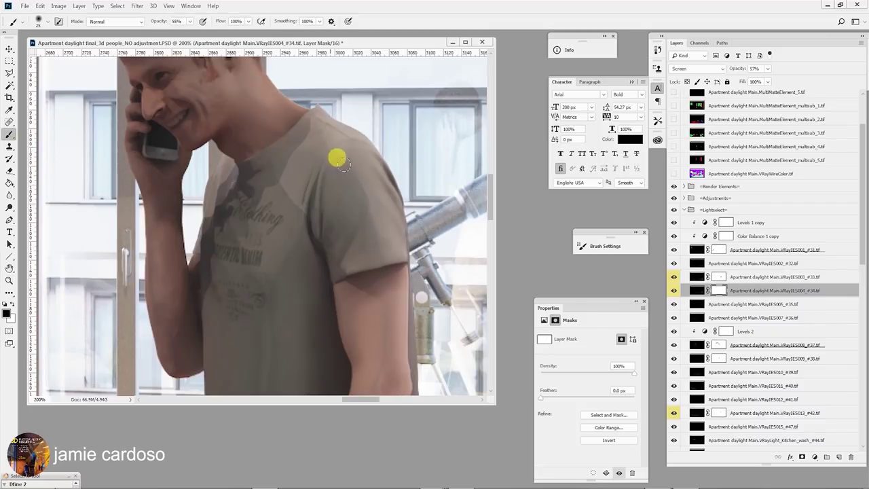
click(673, 291)
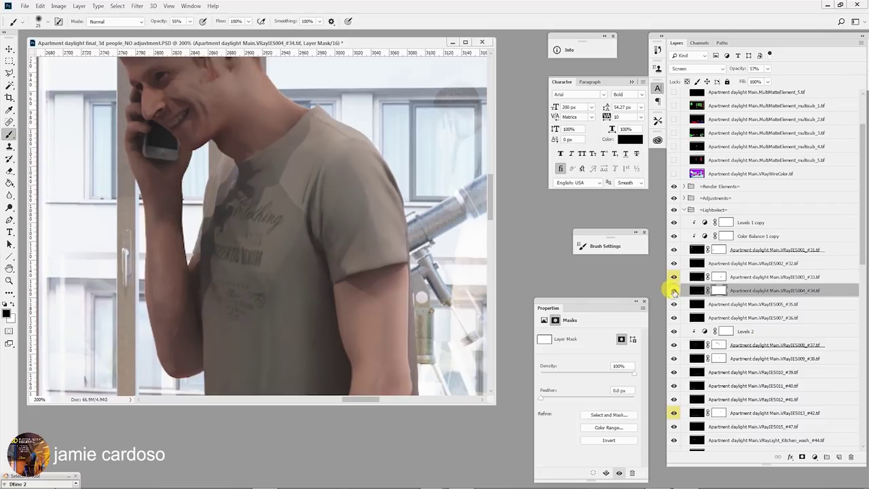
click(673, 413)
click(674, 412)
click(718, 412)
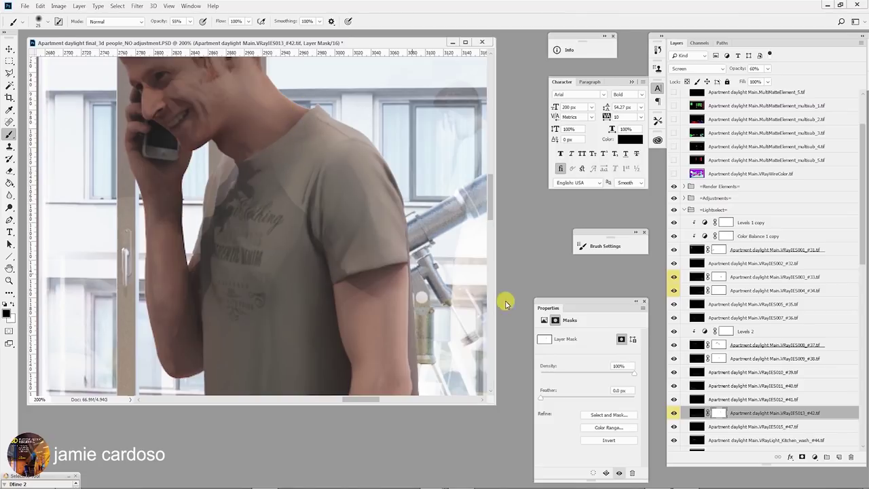
click(672, 414)
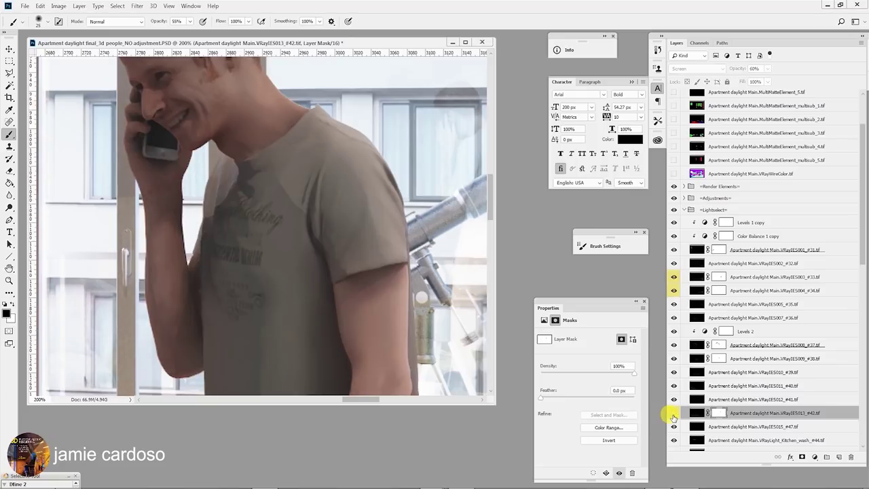
click(673, 414)
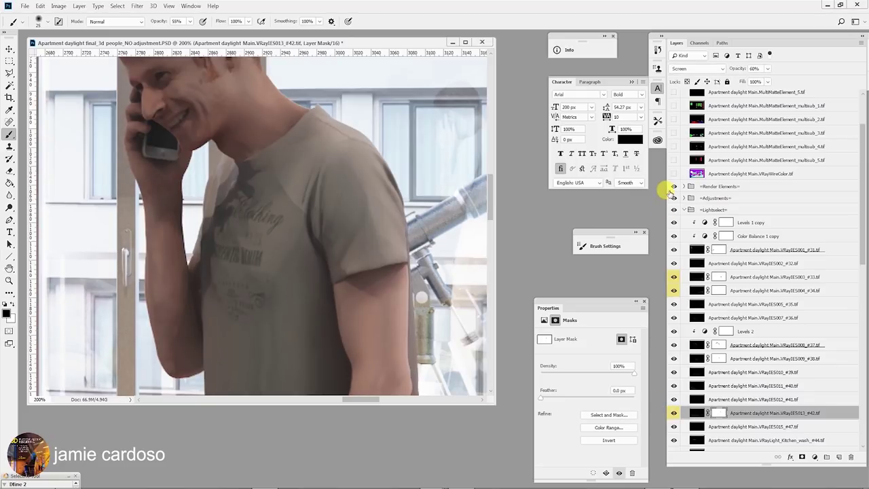
click(673, 211)
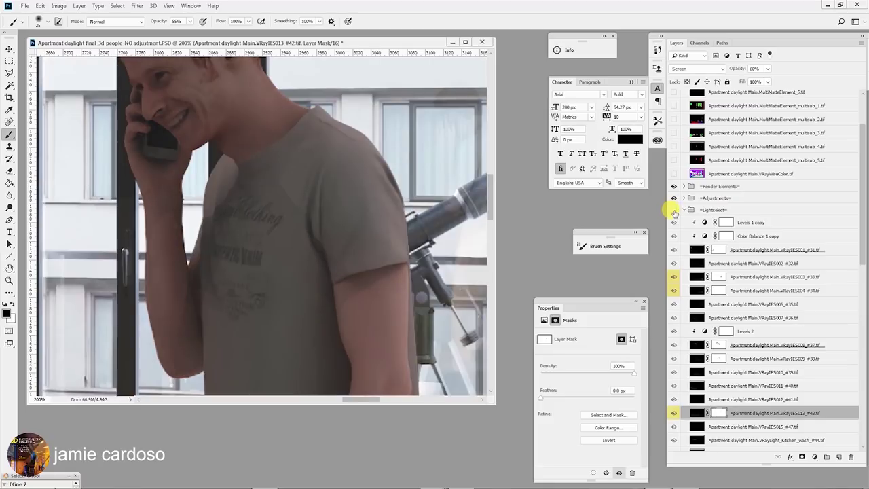
click(674, 210)
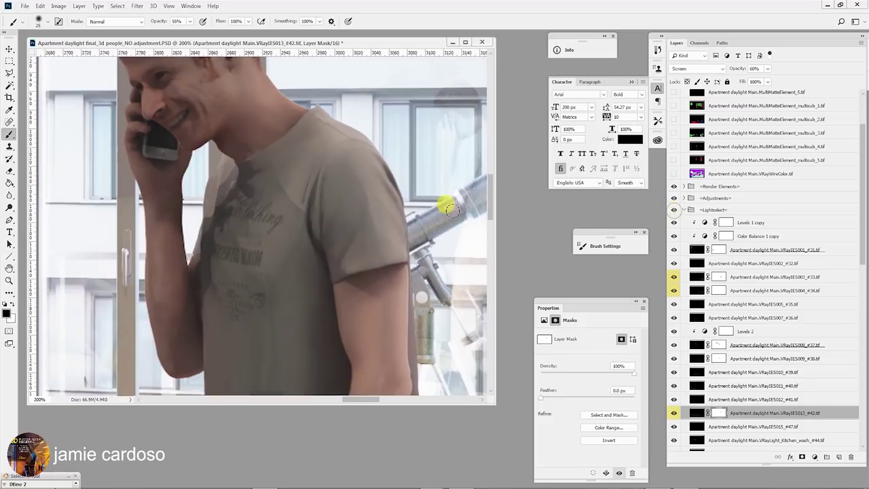
key(z)
alt+click(247, 228)
alt+click(248, 231)
alt+click(250, 231)
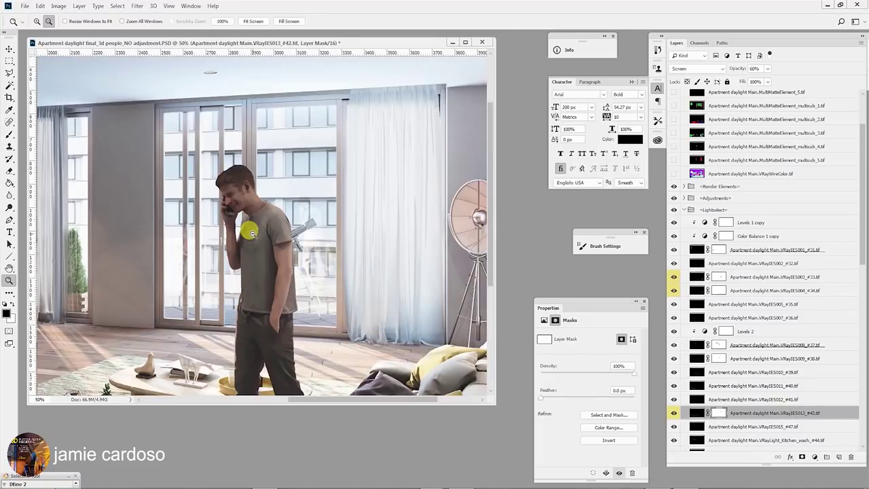
alt+click(281, 319)
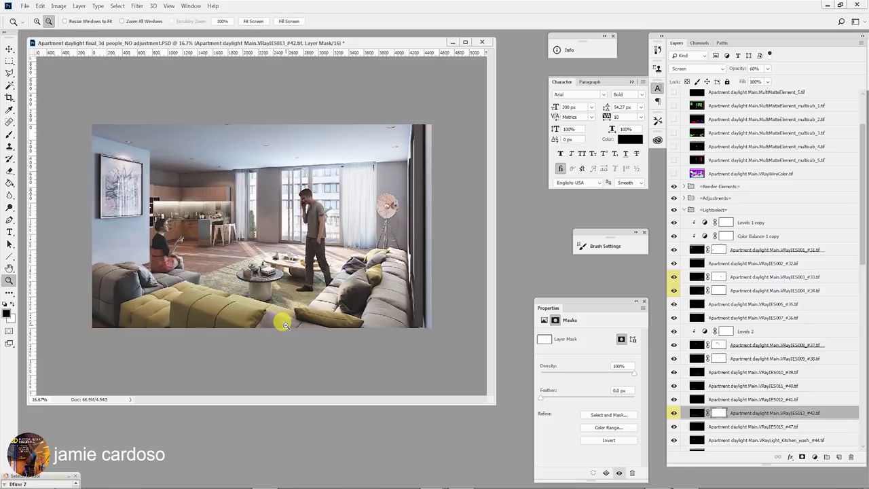
Frame the standing man and check the VRayIES013 #42 light's effect on him
click(285, 323)
click(319, 257)
click(341, 185)
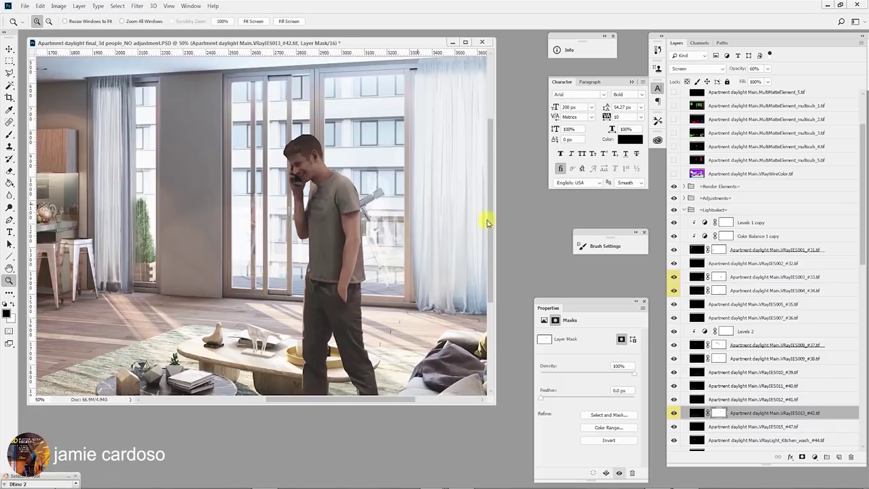
scroll(771, 366, down, 1)
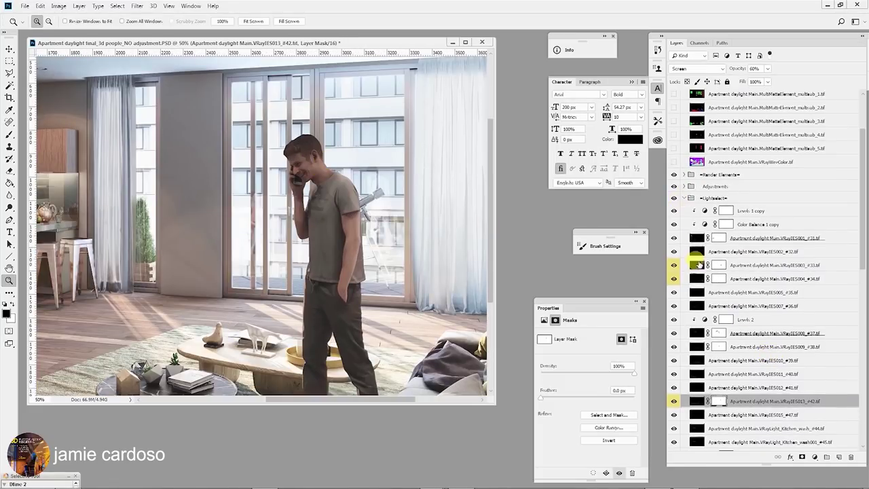
scroll(774, 342, down, 2)
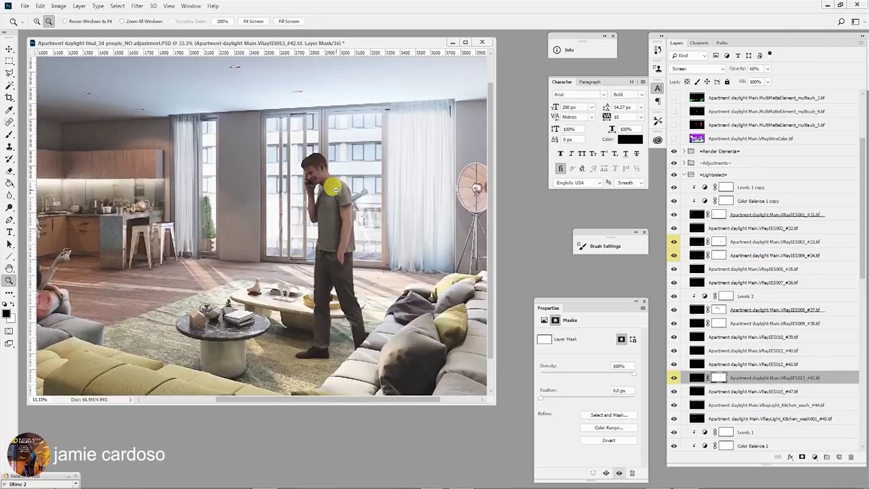
alt+click(334, 188)
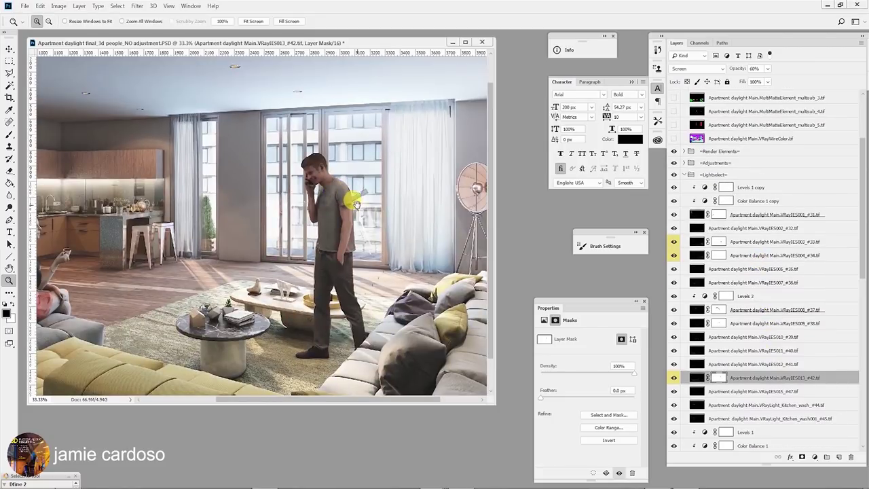
drag(356, 204, 290, 201)
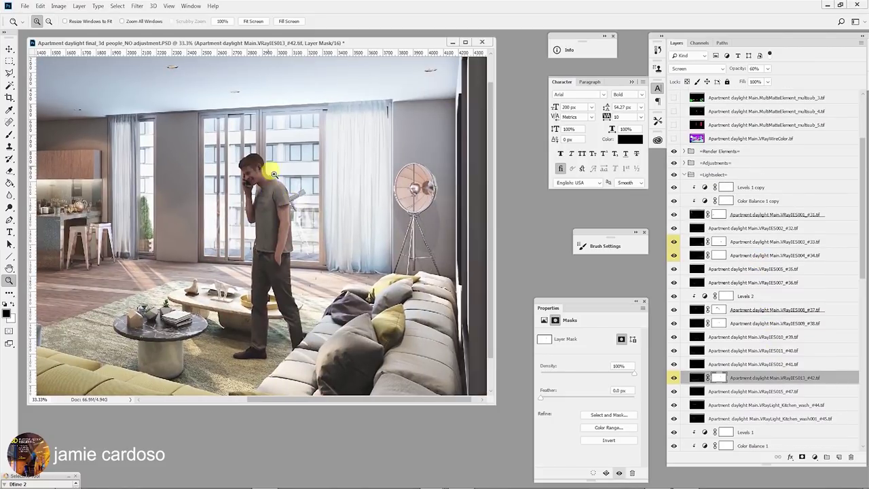
scroll(717, 403, down, 1)
click(673, 355)
click(673, 356)
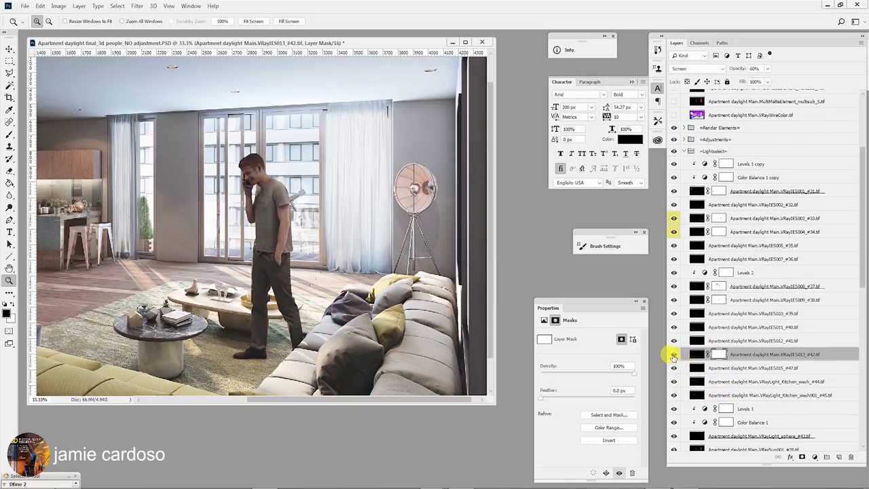
scroll(747, 330, down, 2)
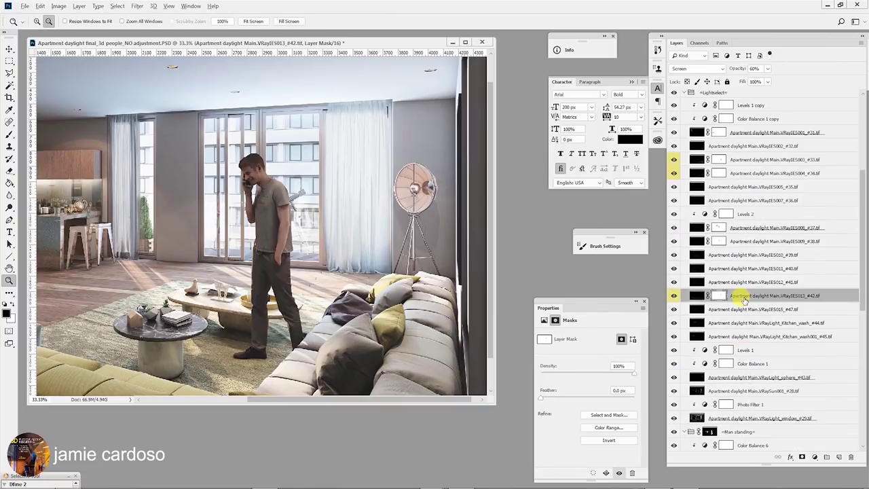
scroll(769, 446, down, 2)
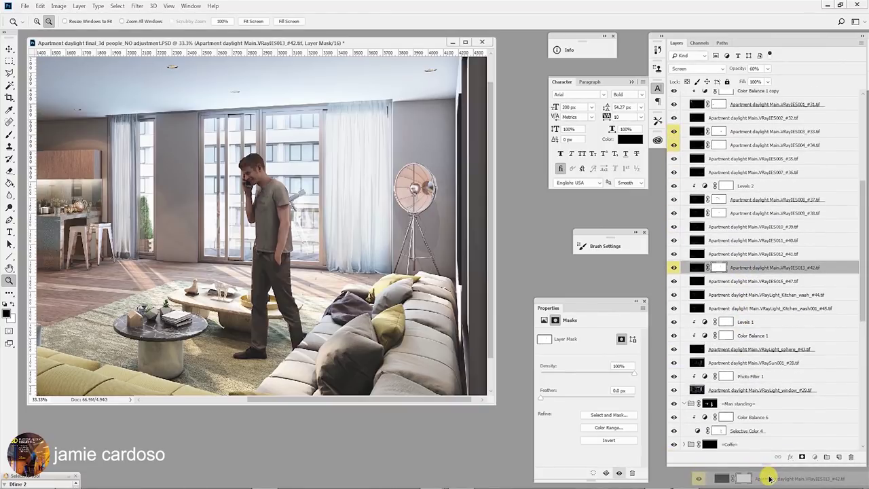
Copy the #42 light layer into the Man standing group and compare it on and off
drag(769, 446, 775, 405)
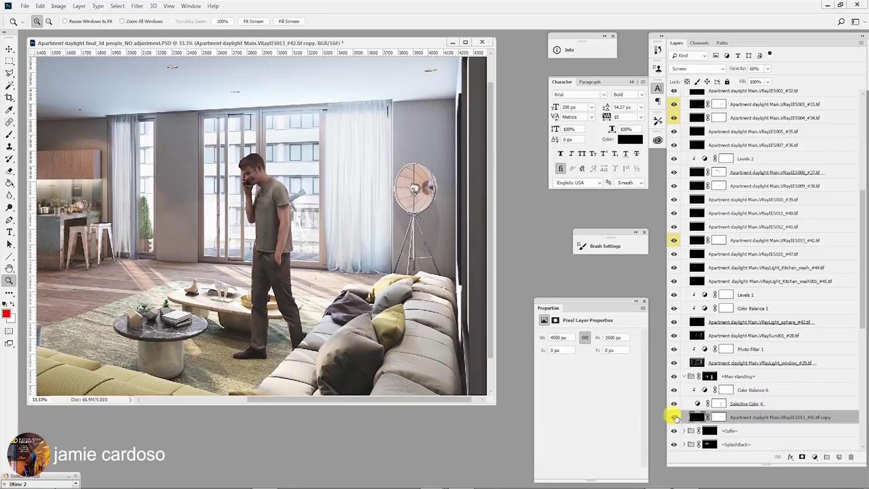
click(675, 417)
click(675, 417)
click(675, 417)
click(676, 417)
click(676, 417)
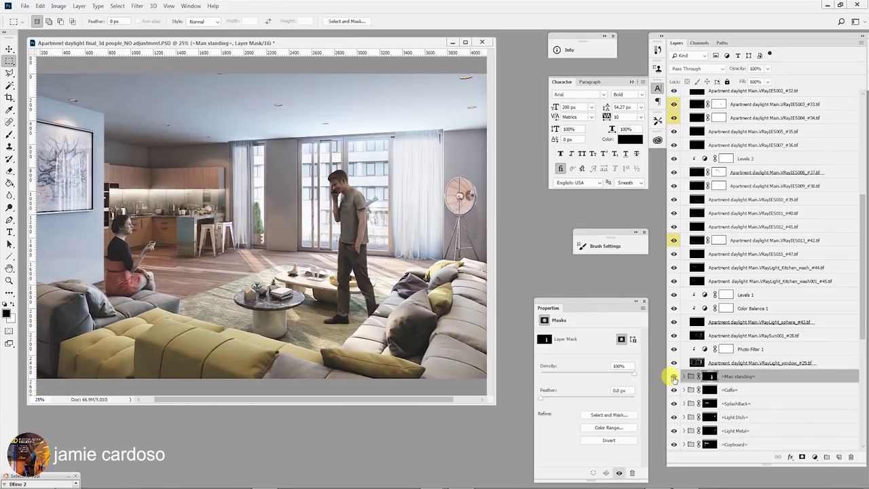
Confirm the #42 copy brightens the man's arm, then select the original VRayIES013_#42 layer
click(684, 377)
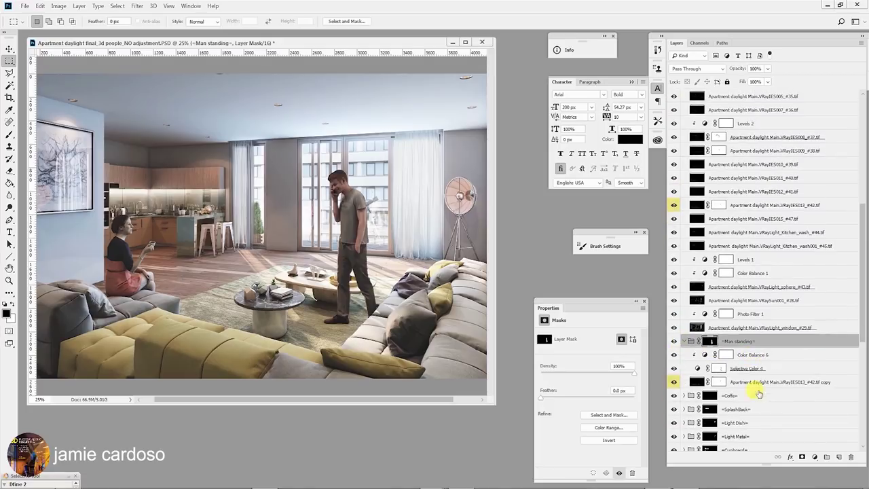
scroll(686, 380, down, 1)
click(686, 382)
click(673, 382)
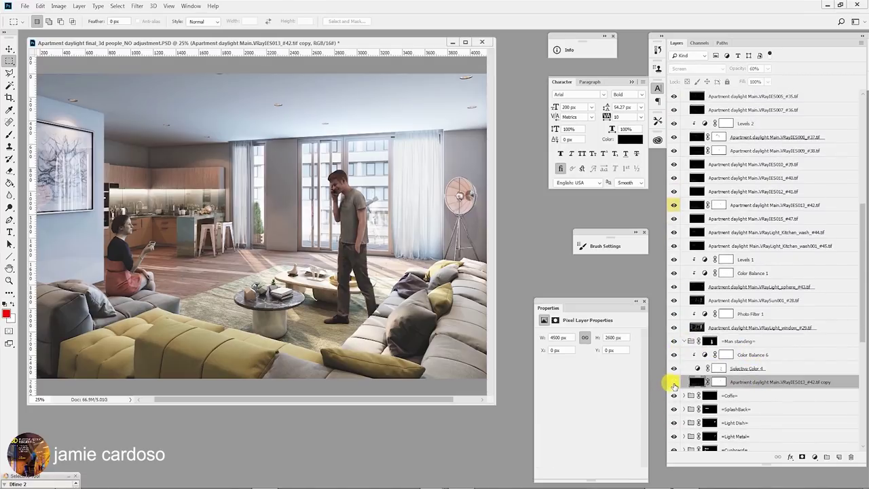
click(673, 382)
click(673, 383)
click(674, 383)
click(673, 383)
click(673, 383)
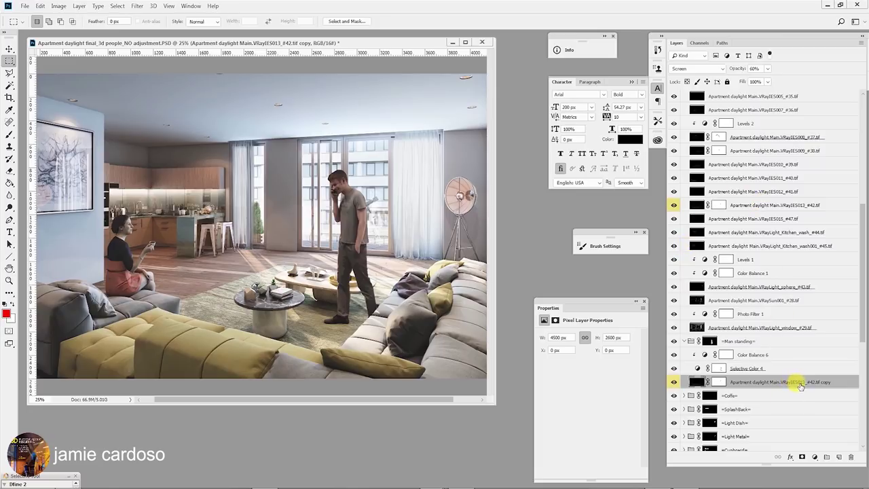
click(786, 206)
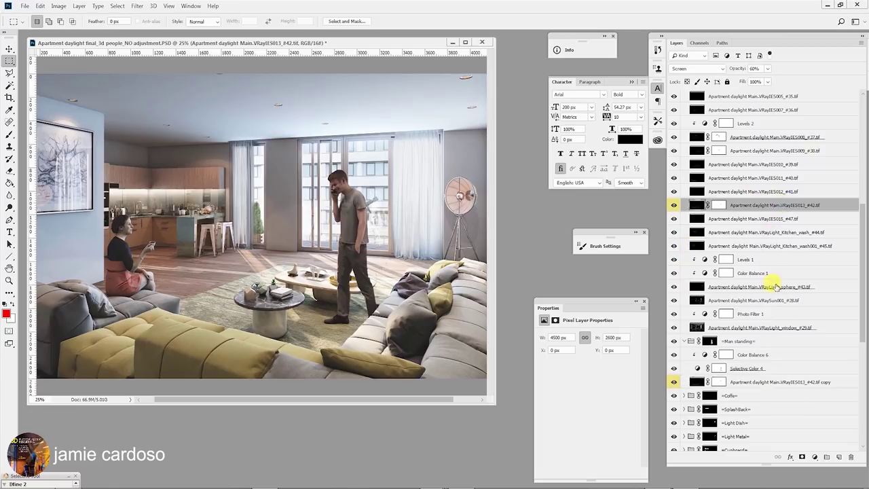
Alt-drag a VRayIES004_#34 copy into Man standing above the #42 copy and compare it on the man
scroll(776, 287, up, 2)
click(759, 165)
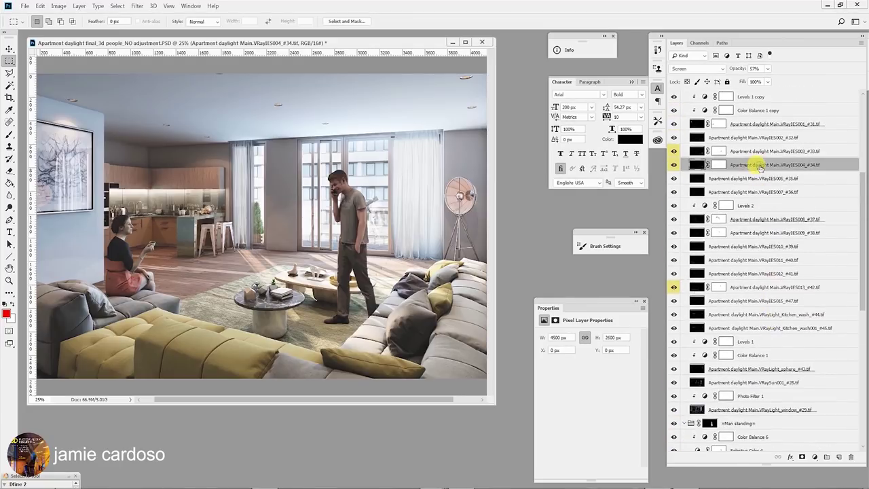
click(674, 165)
click(674, 165)
drag(766, 167, 786, 382)
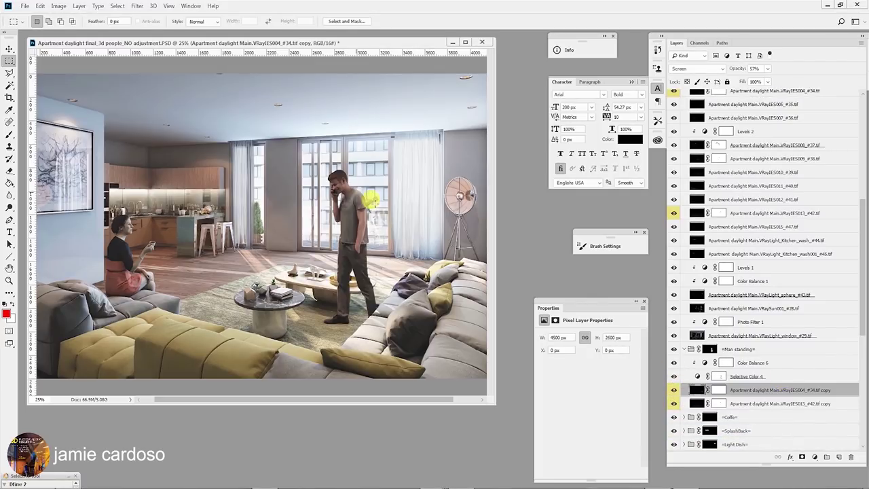
click(673, 391)
click(673, 392)
click(673, 392)
click(673, 391)
click(673, 392)
click(674, 391)
Add a Hue/Saturation adjustment above Color Balance 6 in Man standing with Saturation -4
click(767, 363)
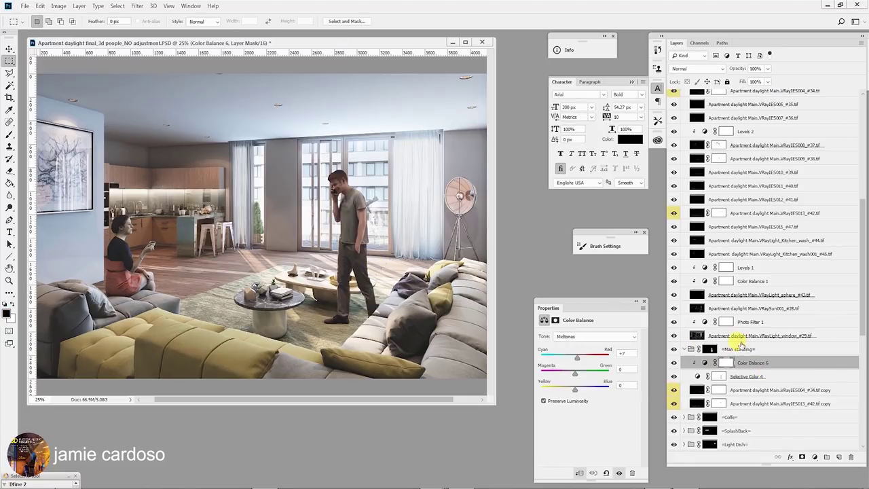
click(815, 457)
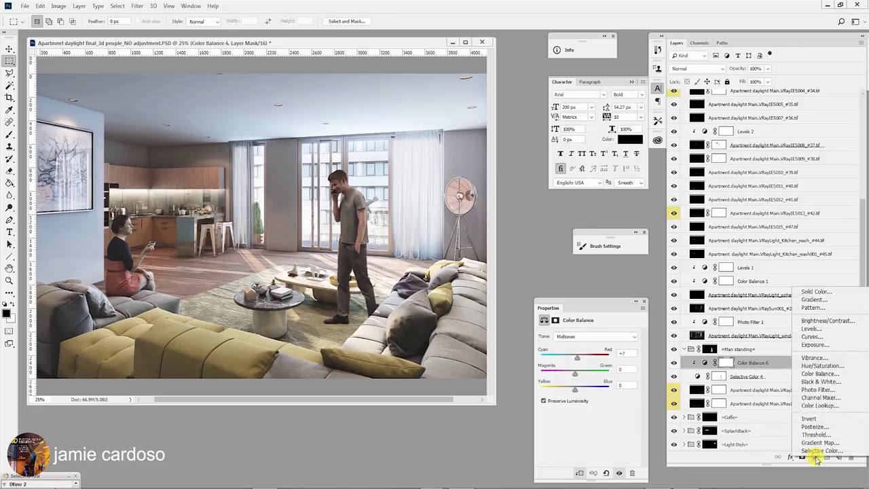
click(764, 370)
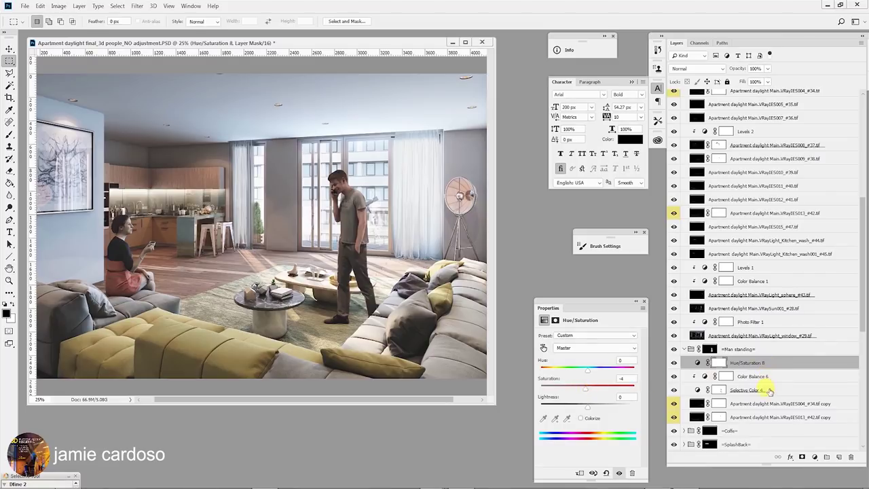
click(761, 410)
Check the VRayIES003_#33 light, then Alt-drag a copy into the Man standing group
scroll(745, 224, up, 3)
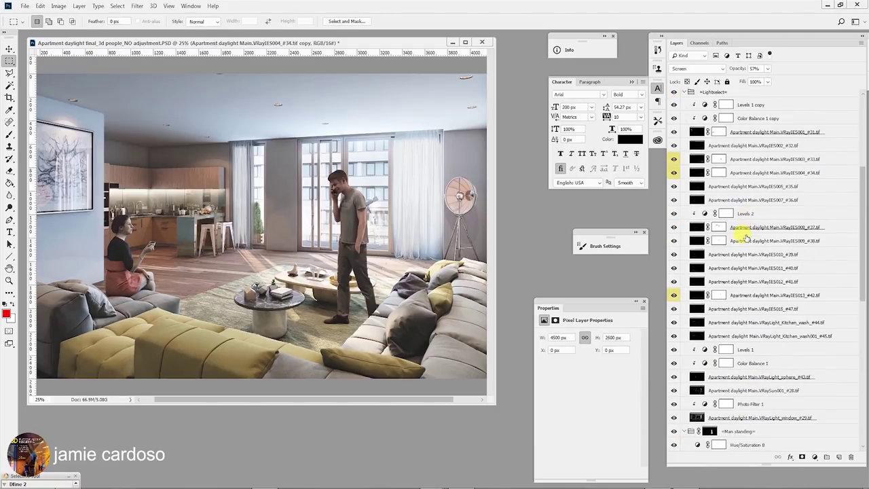
click(745, 160)
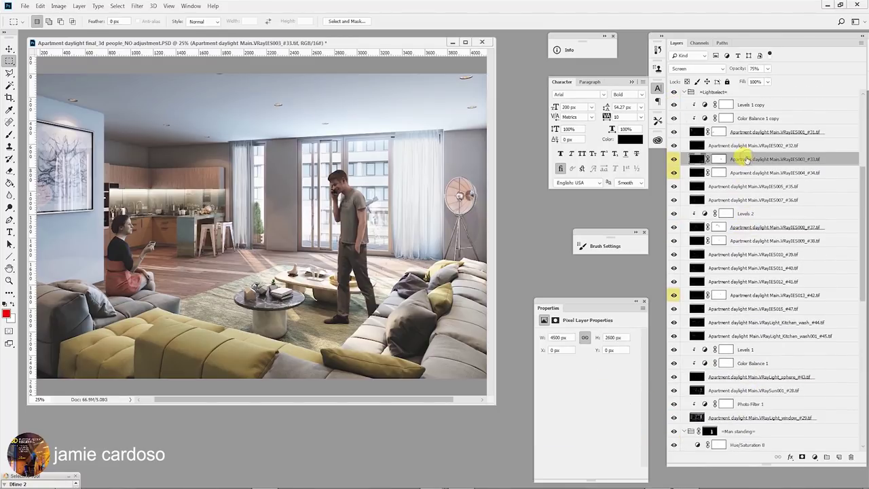
click(672, 160)
click(671, 160)
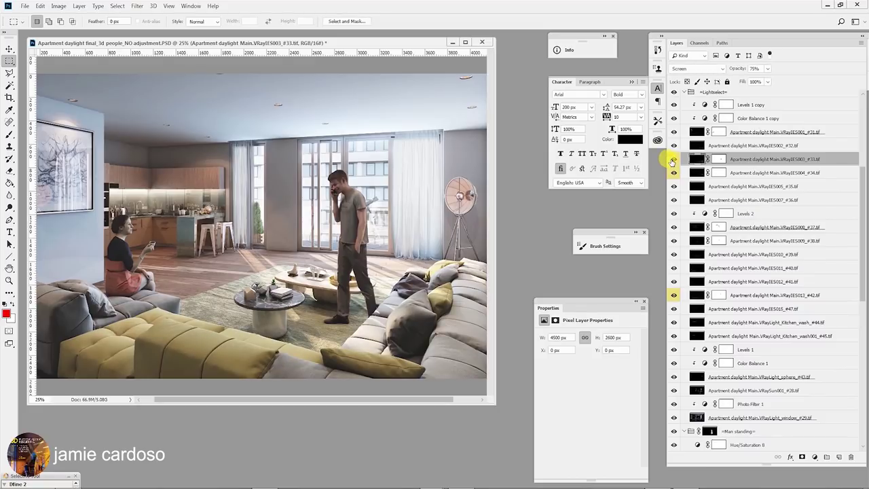
click(767, 162)
drag(767, 162, 789, 402)
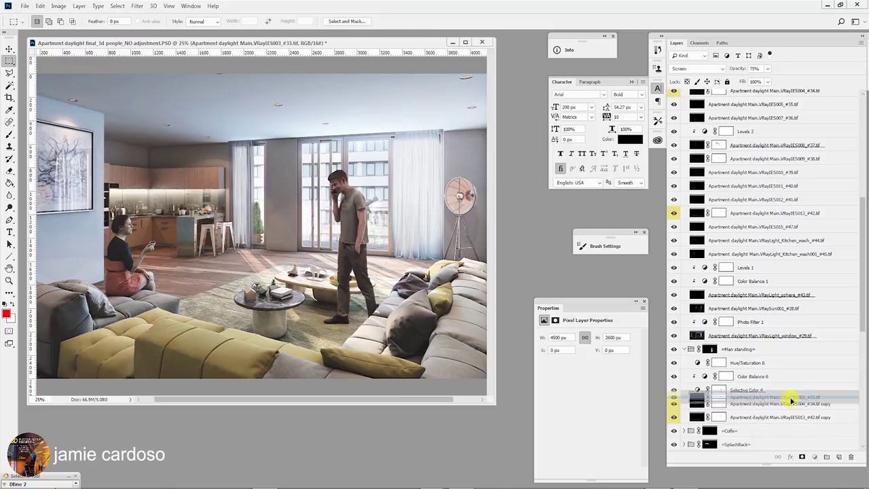
Select the #33 copy inside the group and compare the man with and without it
click(729, 352)
scroll(742, 355, down, 2)
click(741, 356)
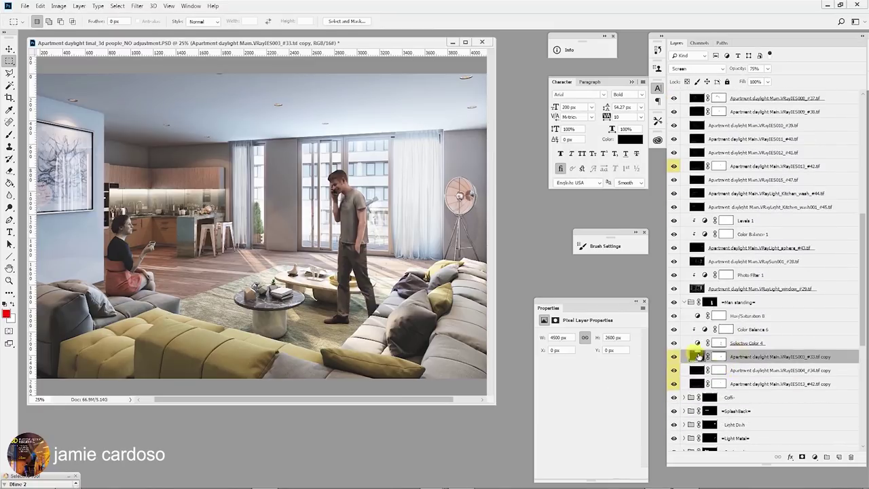
click(674, 357)
click(674, 357)
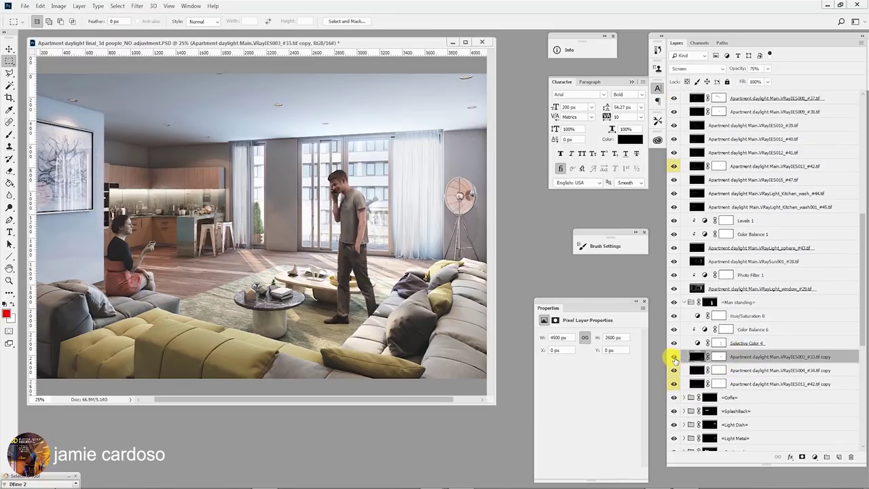
click(674, 357)
click(674, 357)
Zoom in on the man's legs and feet and compare the #33 copy on and off
key(z)
alt+click(333, 279)
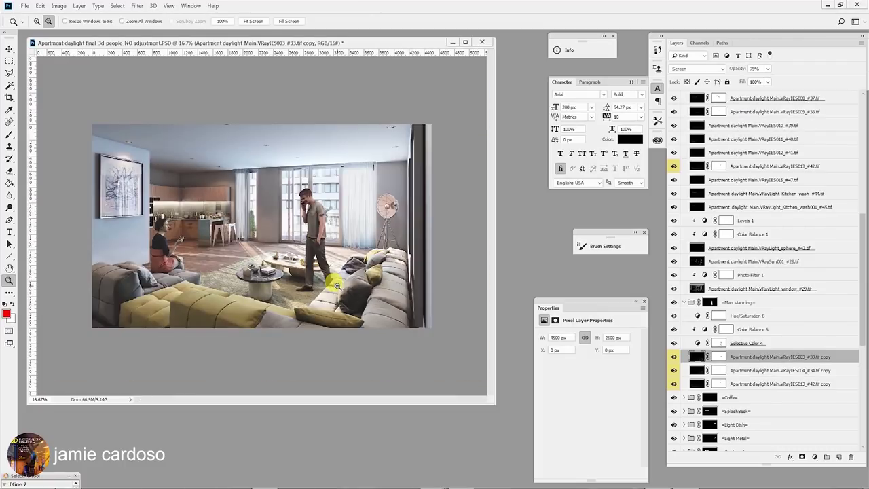
double_click(313, 286)
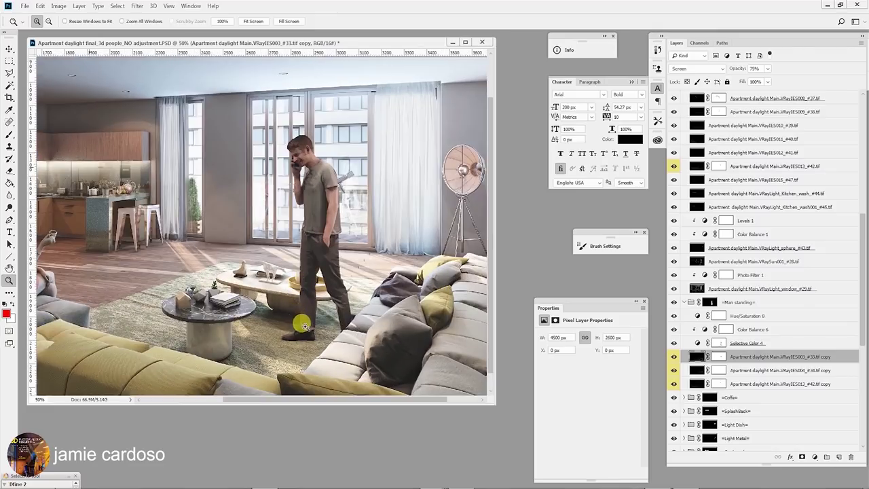
click(303, 323)
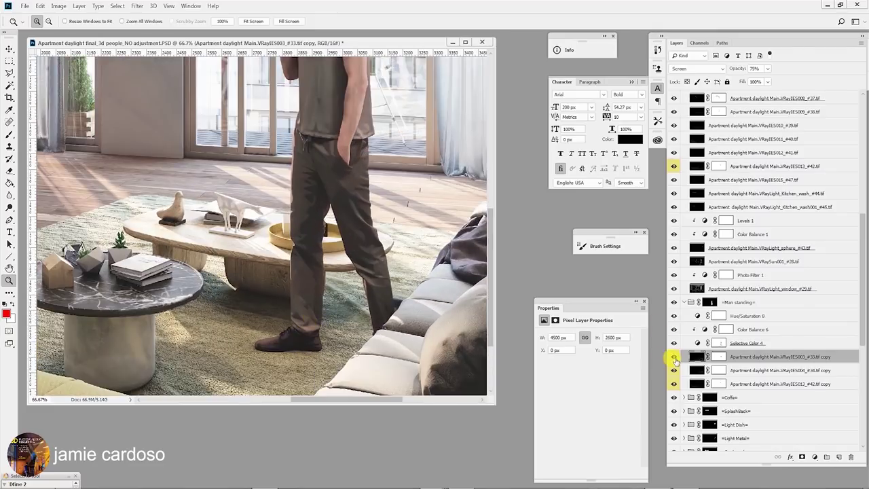
click(674, 358)
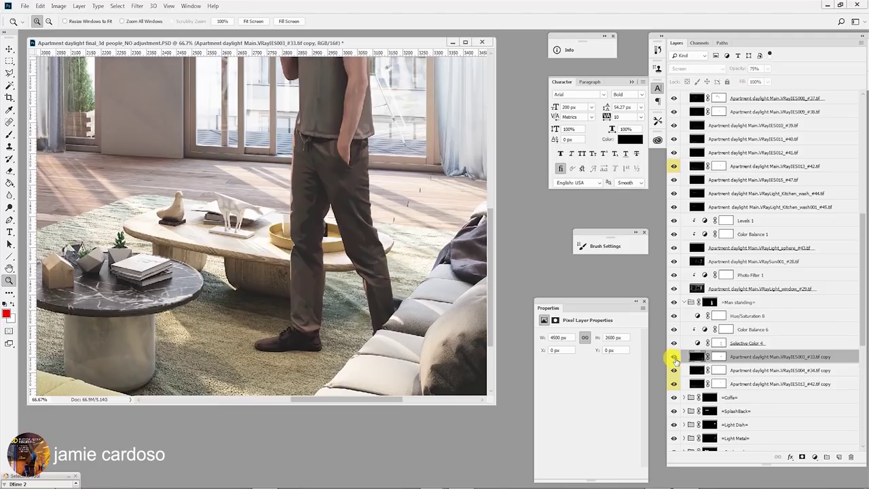
click(674, 357)
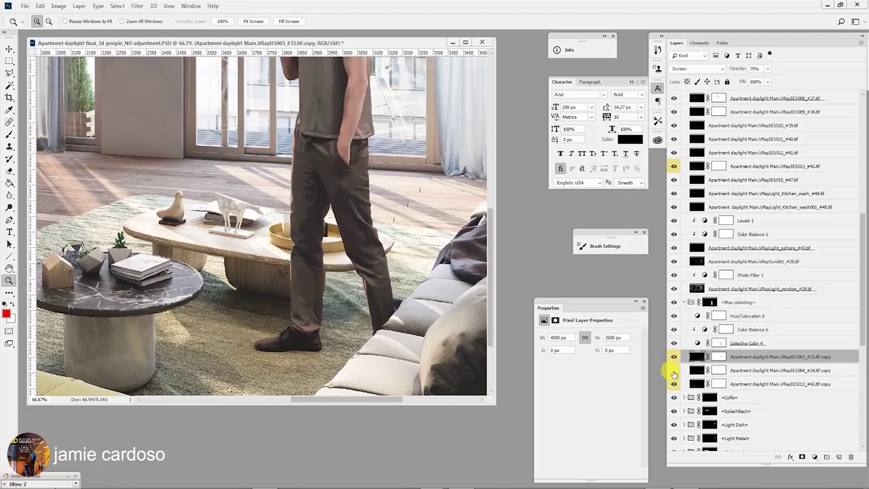
Compare the #42 copy light on the man's legs and upper body
click(673, 385)
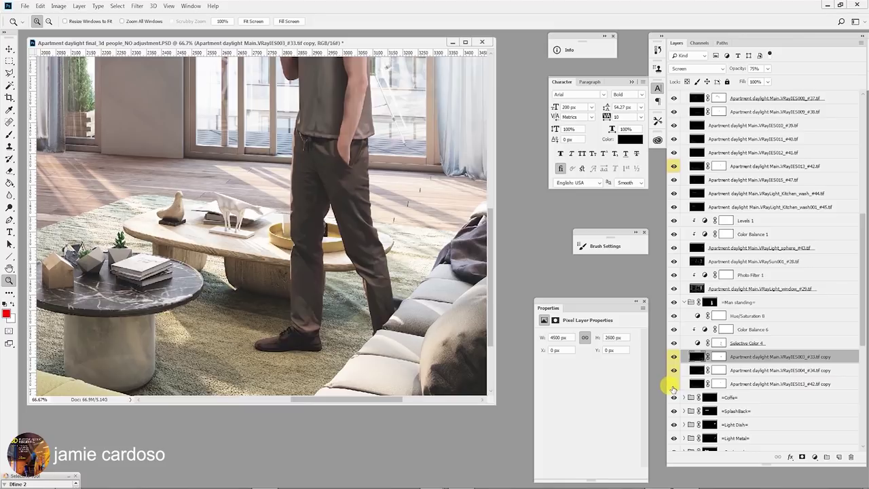
click(673, 385)
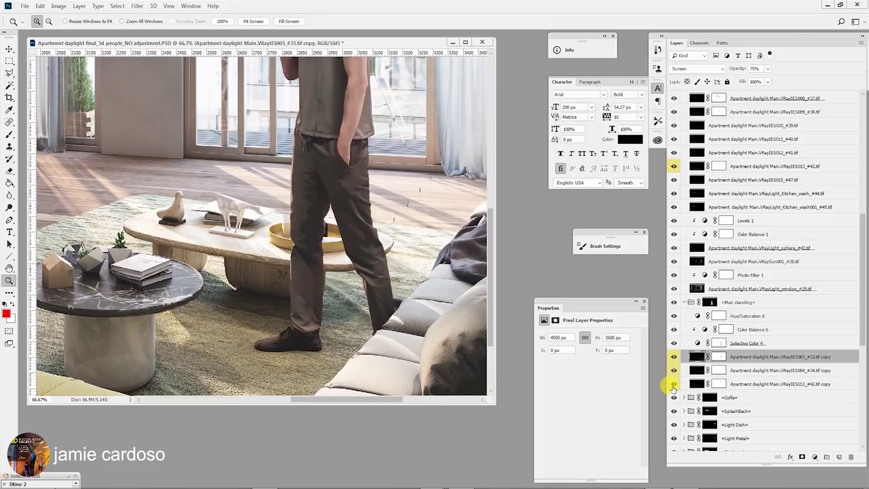
click(674, 385)
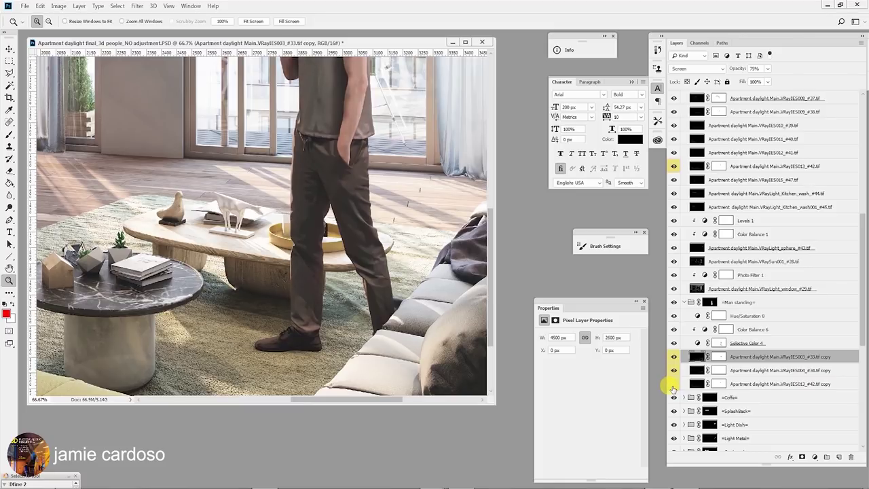
click(673, 385)
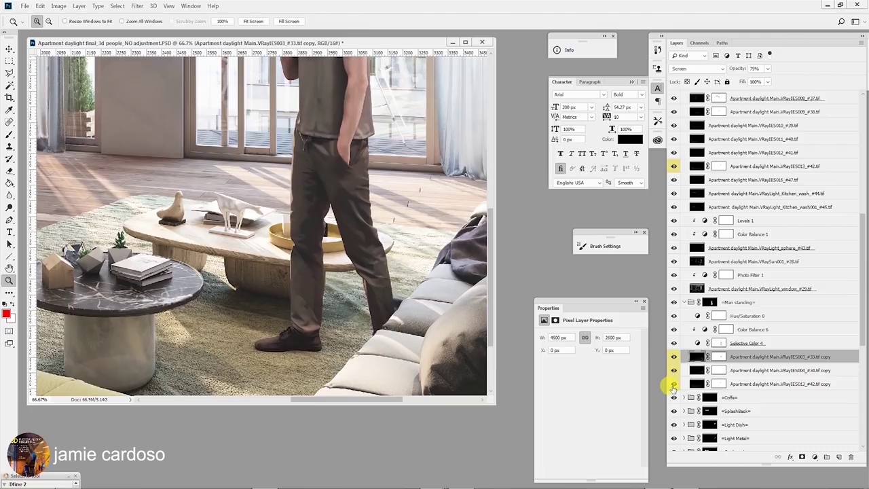
alt+click(346, 255)
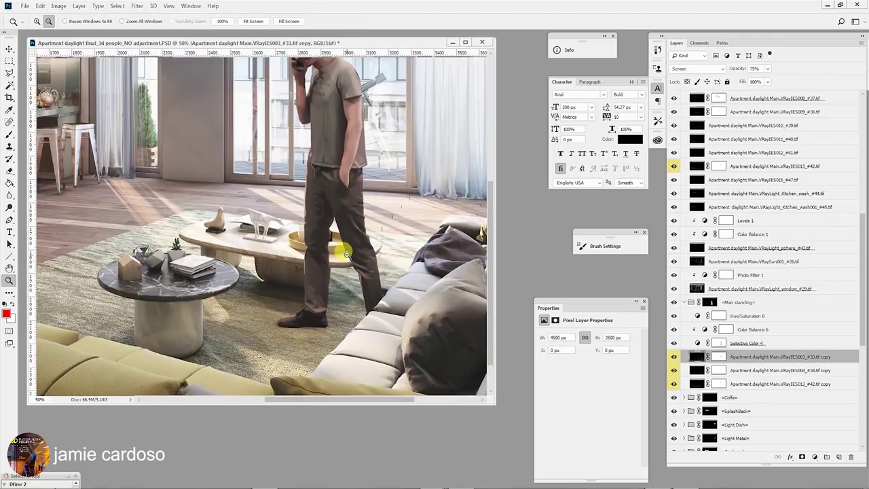
alt+click(347, 252)
click(352, 180)
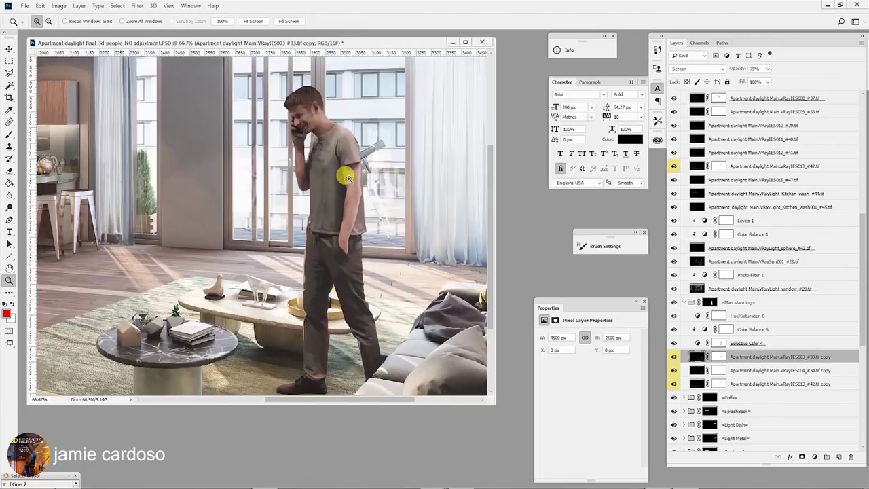
click(353, 184)
click(354, 186)
Zoom out to fit the render, collapse the Man standing group and hide it to compare
alt+click(379, 243)
alt+click(379, 242)
alt+click(379, 242)
alt+click(379, 242)
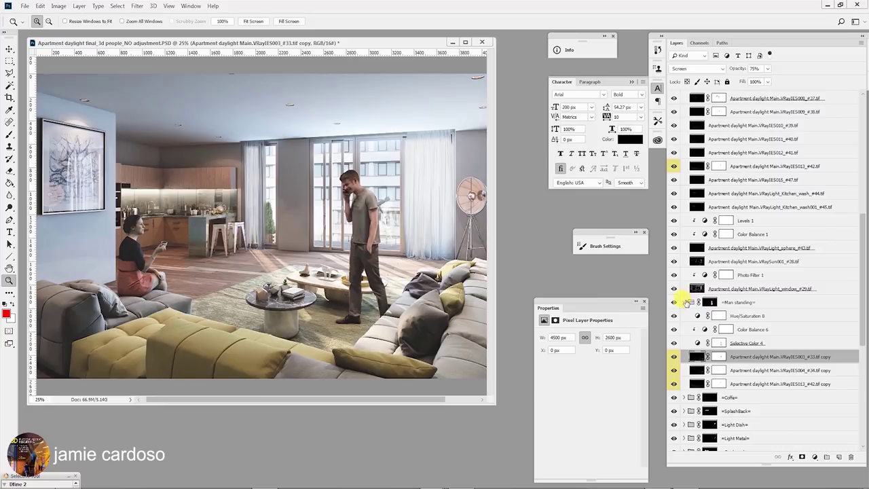
click(686, 302)
click(674, 302)
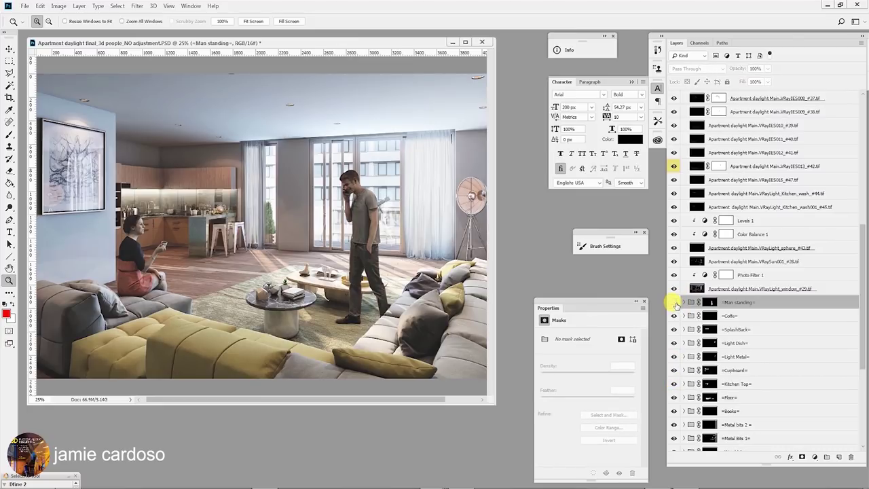
Toggle the Man standing group's visibility repeatedly to compare the man with and without it
click(674, 303)
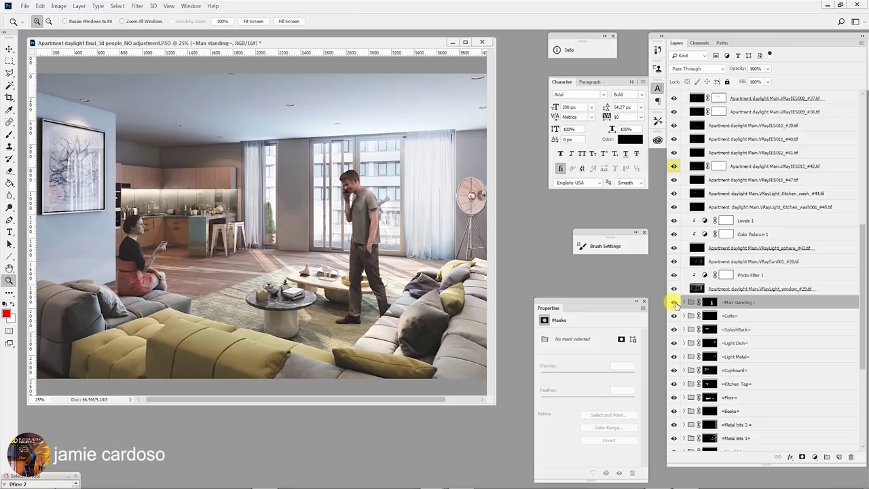
click(674, 303)
click(674, 303)
click(674, 303)
click(674, 302)
click(674, 303)
click(674, 302)
click(674, 302)
click(674, 302)
Compare the standing man up close with and without Hue/Saturation 8 at Saturation -12
click(683, 302)
click(737, 316)
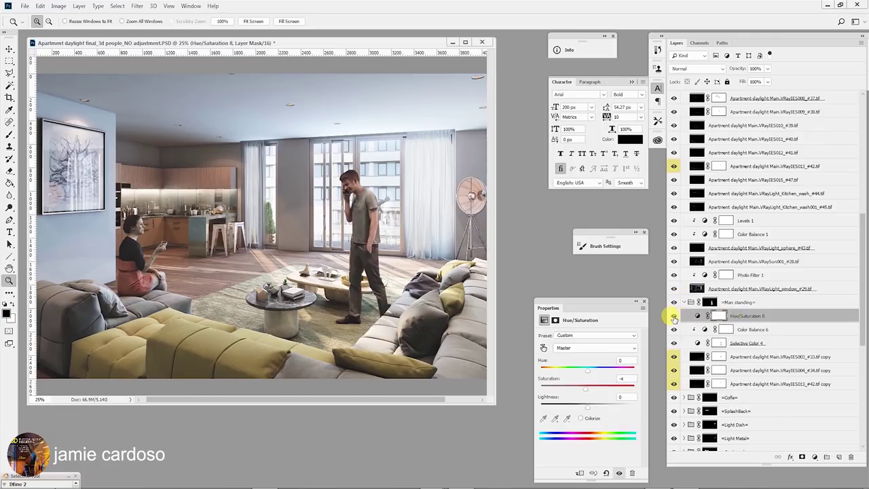
click(674, 316)
click(674, 316)
click(580, 393)
click(363, 193)
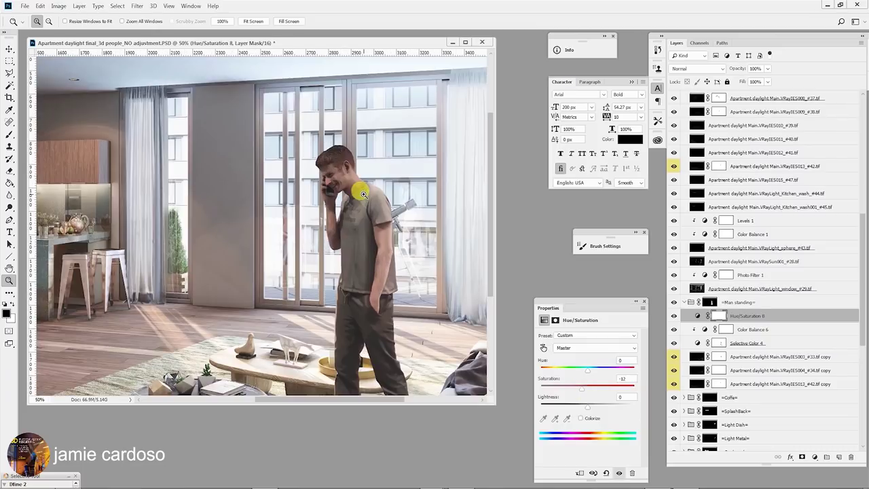
click(674, 316)
click(674, 315)
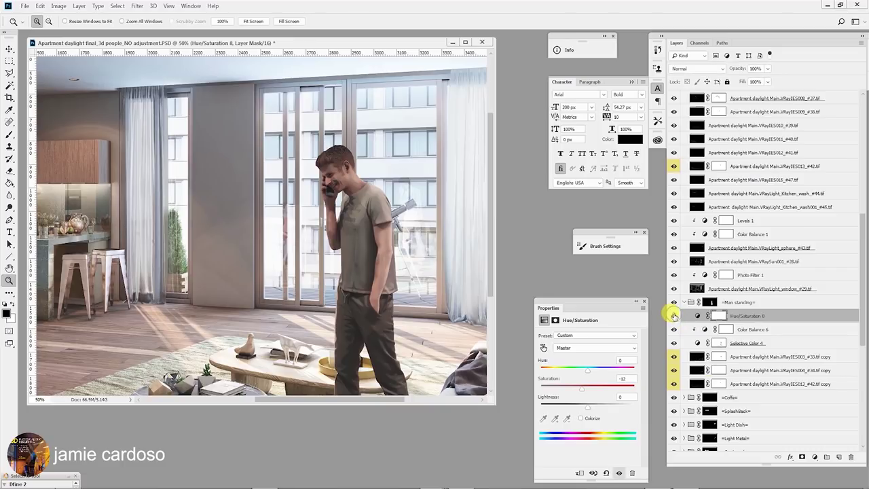
Zoom in closely on the seated woman, then collapse the Man standing group
alt+click(353, 240)
alt+click(353, 239)
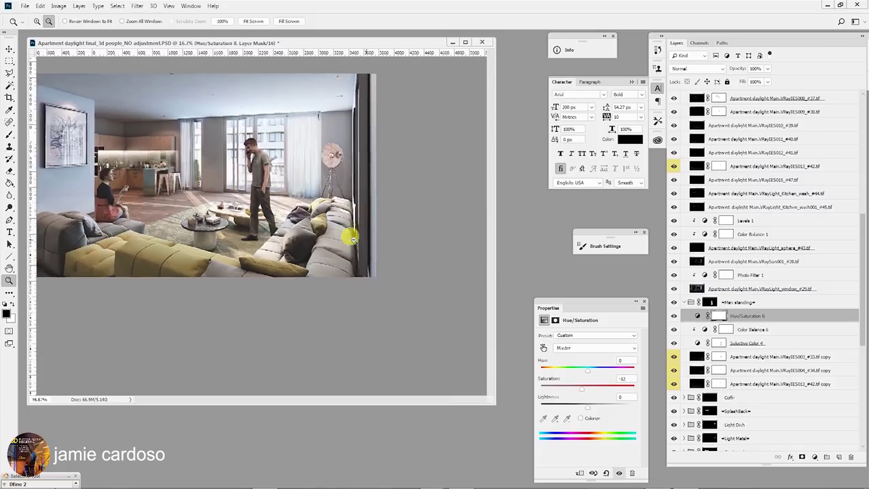
click(117, 270)
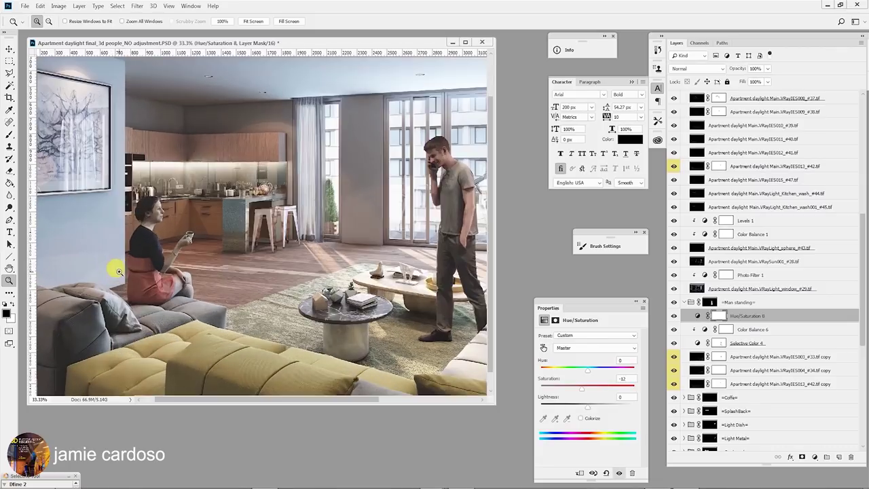
click(149, 254)
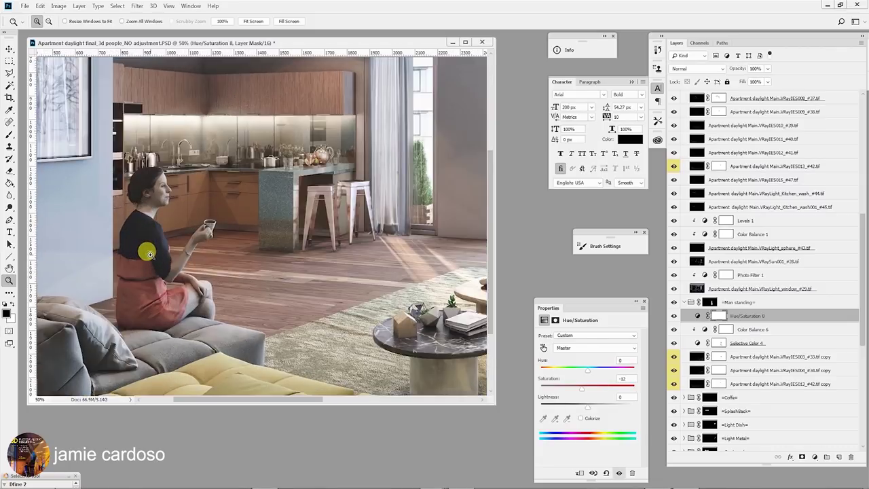
alt+click(144, 245)
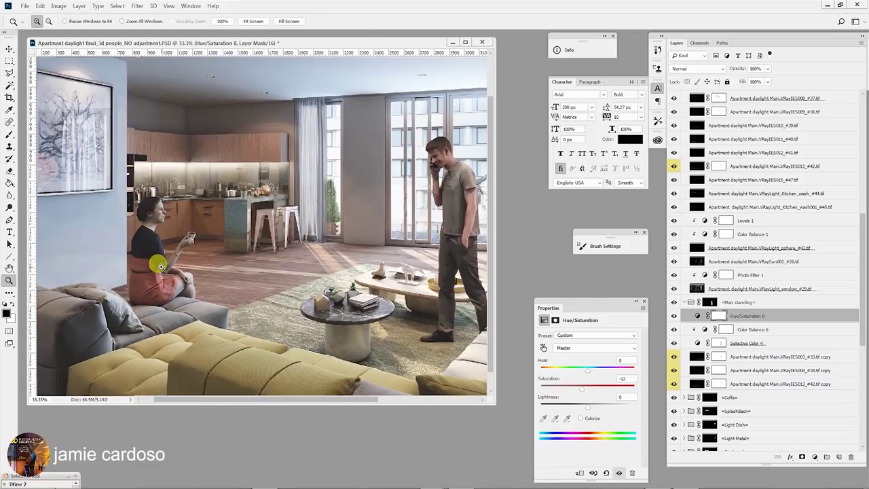
alt+click(305, 257)
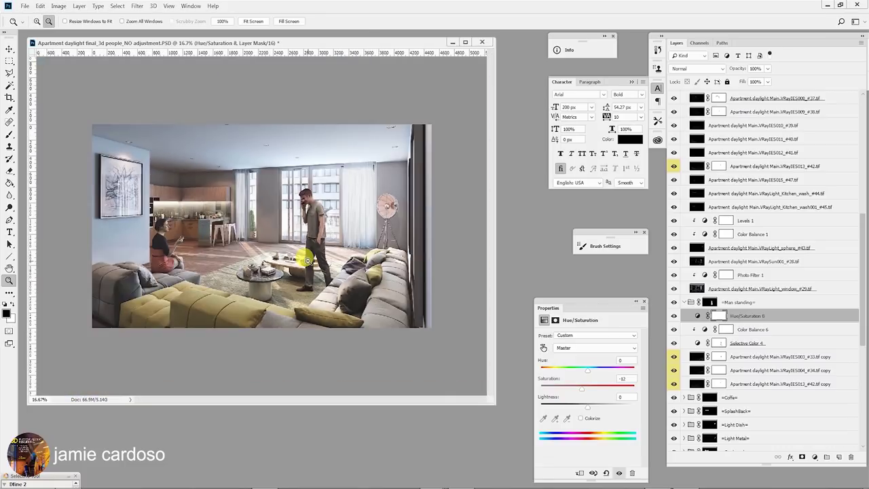
click(117, 263)
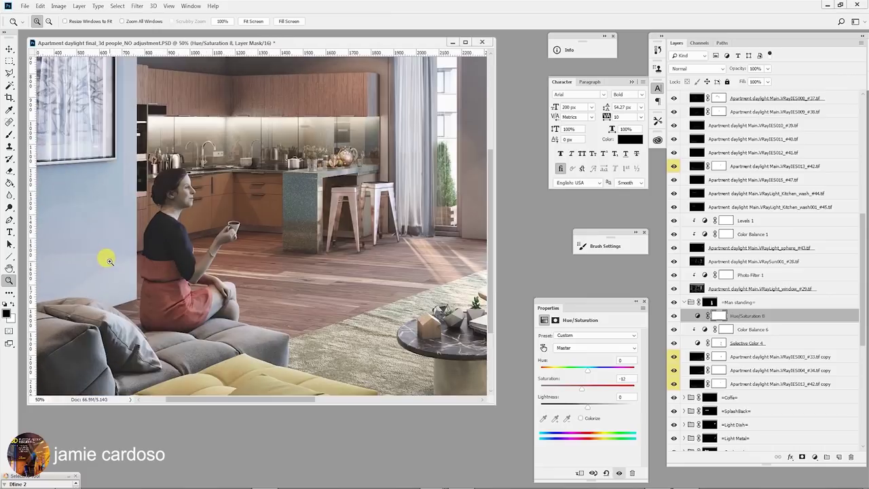
click(134, 258)
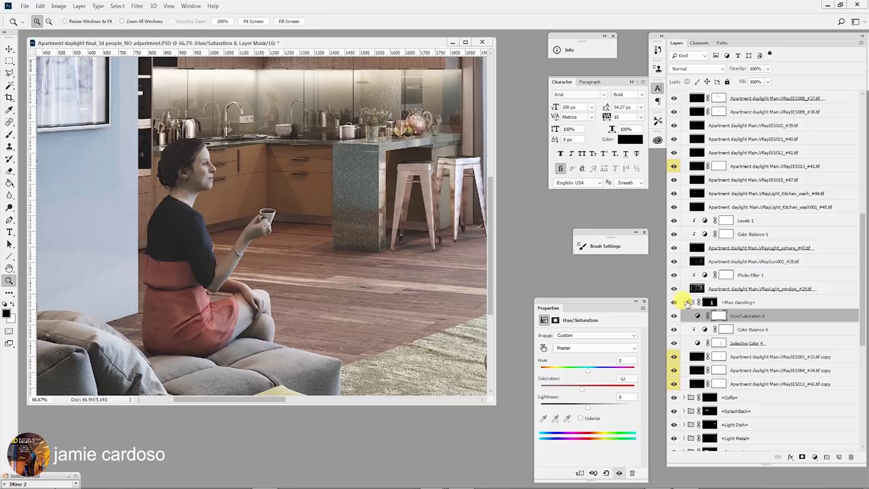
click(687, 303)
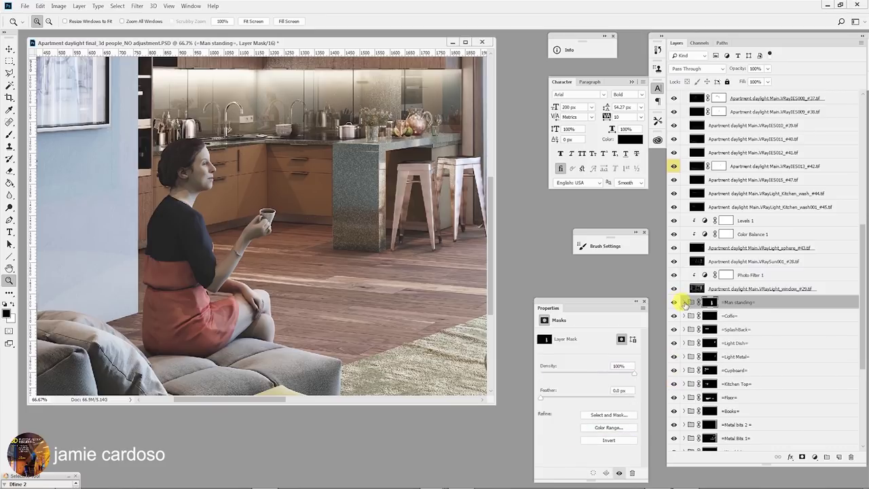
Show MultiMatteElement_1 and load its Green channel as a selection
scroll(720, 302, up, 5)
scroll(723, 302, up, 5)
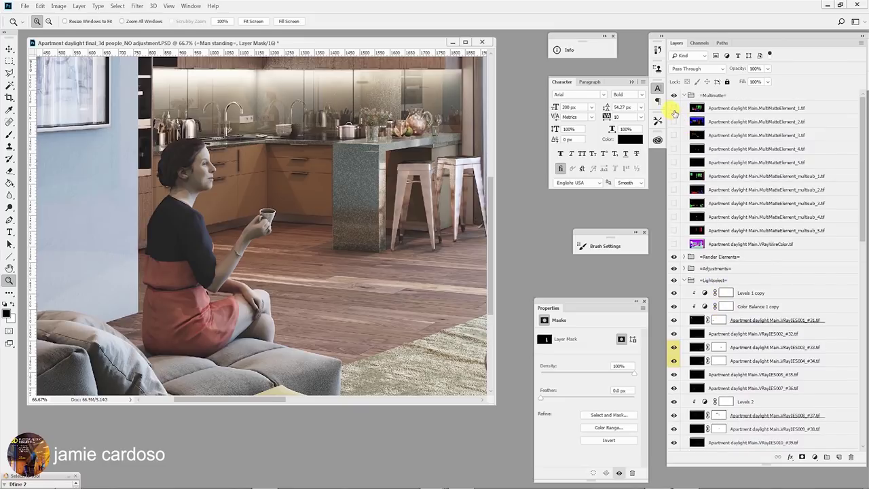
click(673, 108)
click(681, 109)
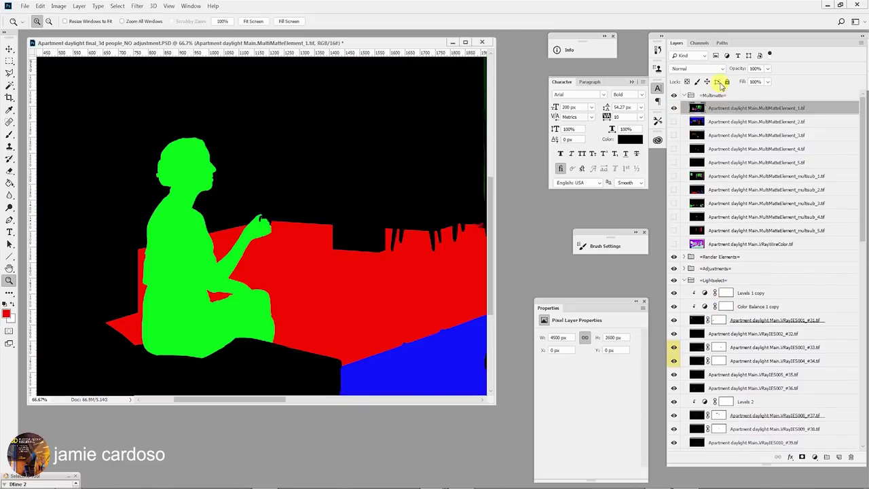
click(699, 43)
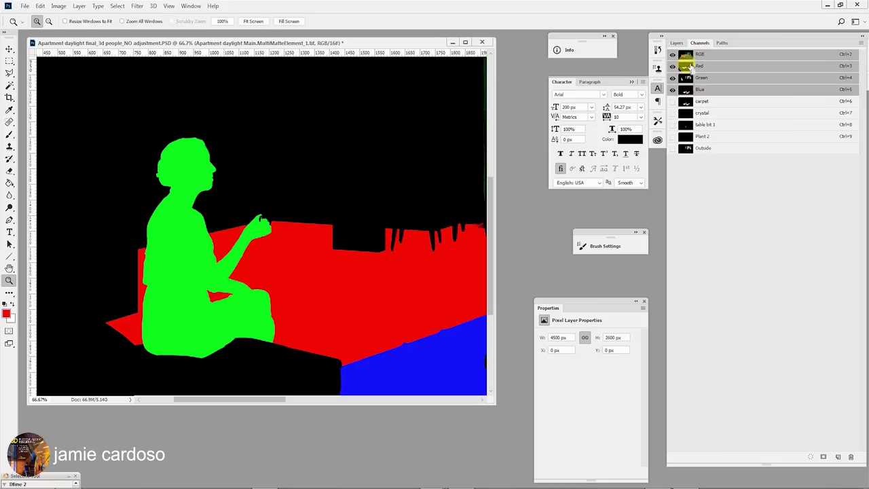
ctrl+click(687, 79)
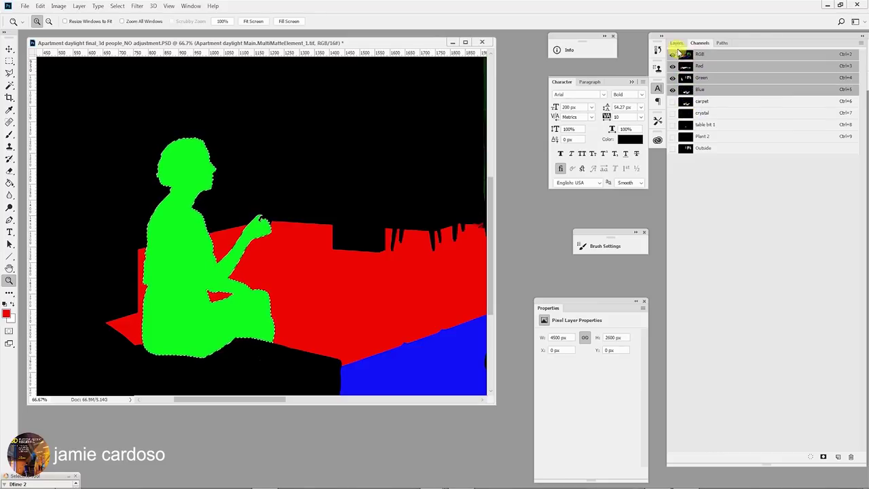
click(677, 44)
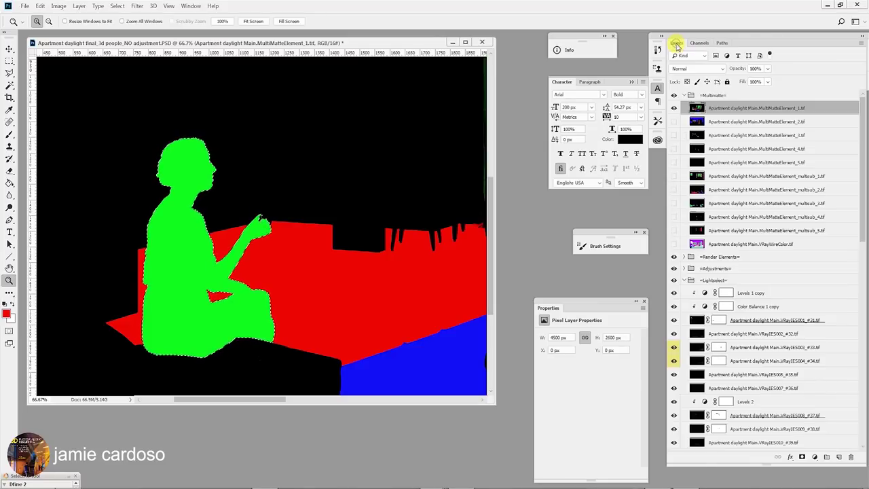
Subtract the green windows with a rectangular marquee, leaving only the woman, and hide the matte
alt+click(248, 214)
alt+click(244, 210)
alt+click(291, 171)
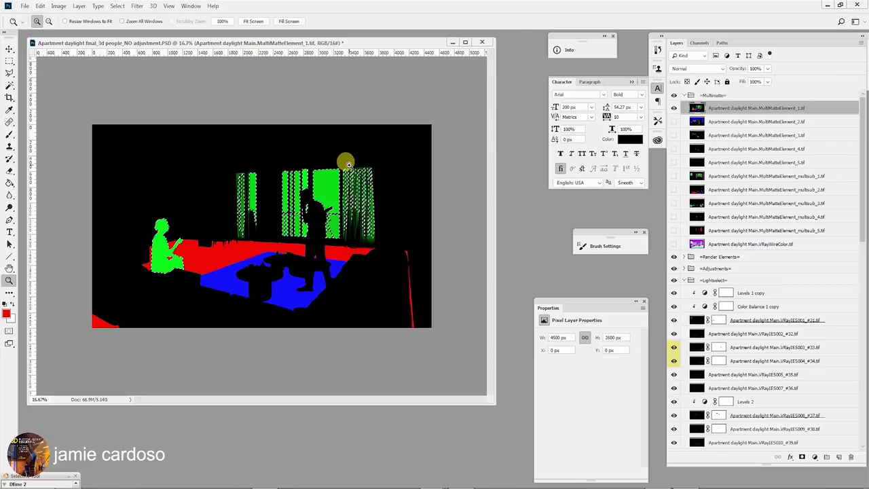
click(9, 60)
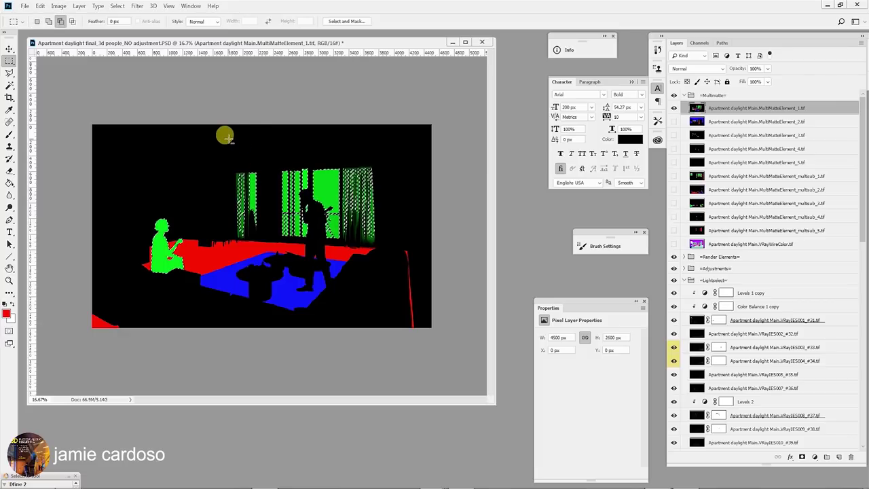
drag(228, 139, 401, 286)
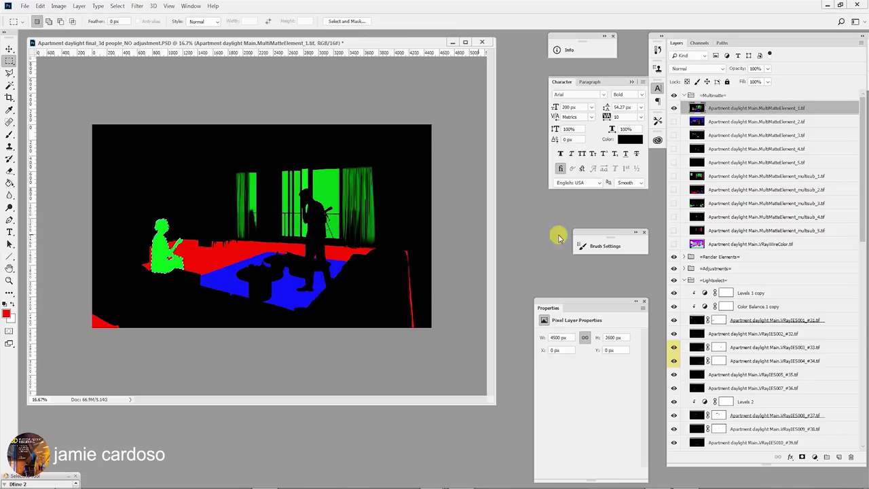
click(673, 108)
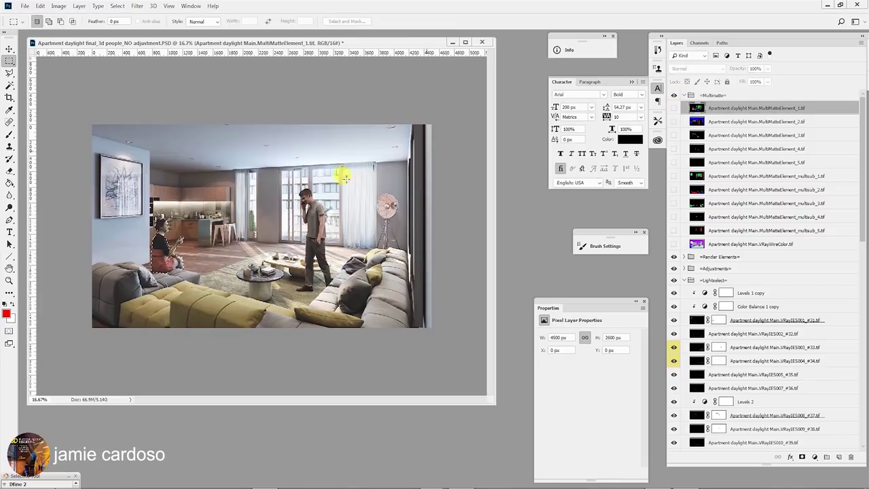
Create Group 1 above the Coffe group and mask it to the seated woman's selection
key(z)
click(124, 279)
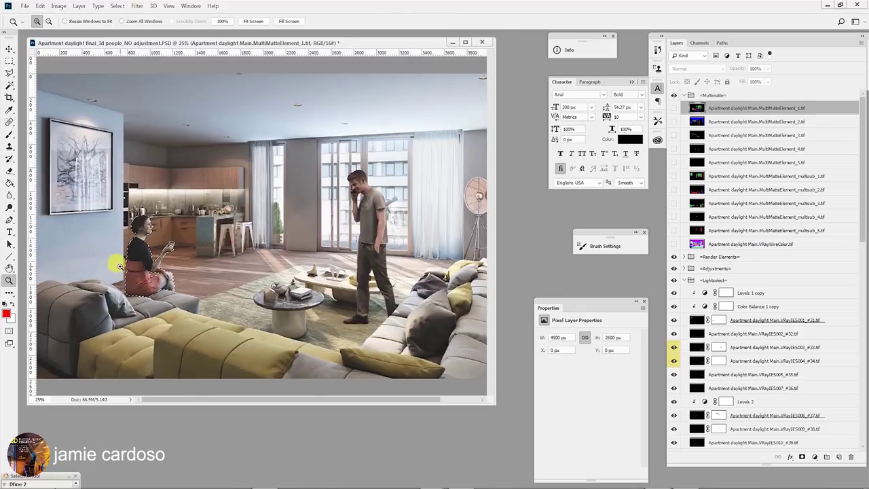
click(119, 267)
scroll(753, 364, down, 10)
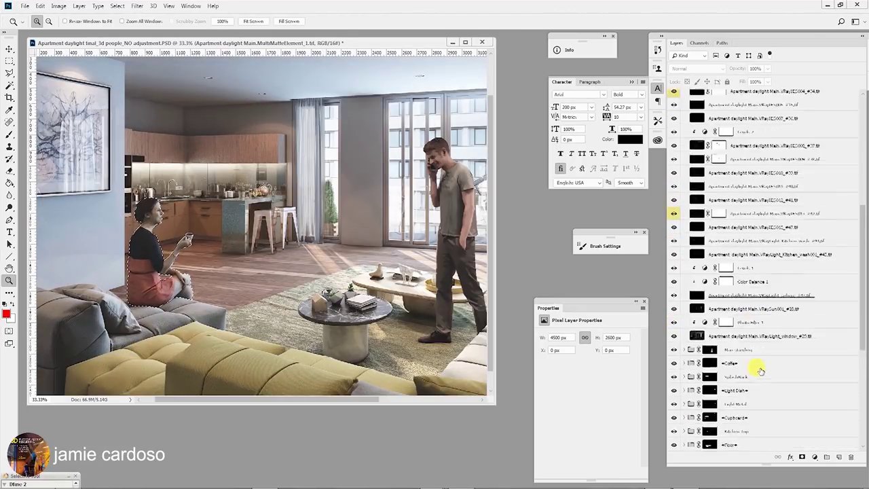
scroll(747, 319, down, 1)
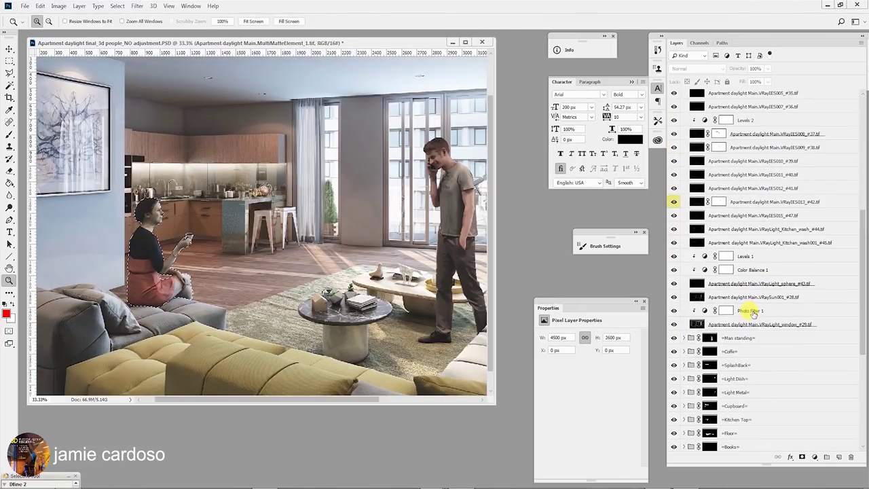
click(747, 336)
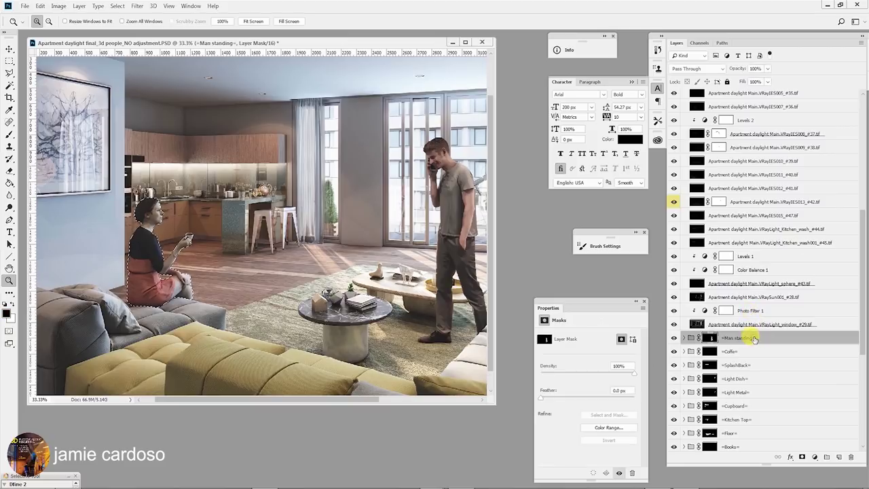
click(732, 351)
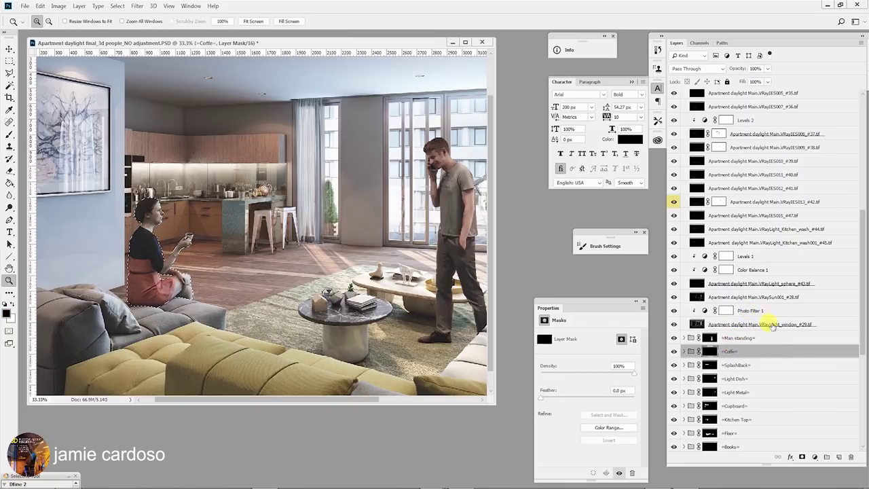
click(828, 457)
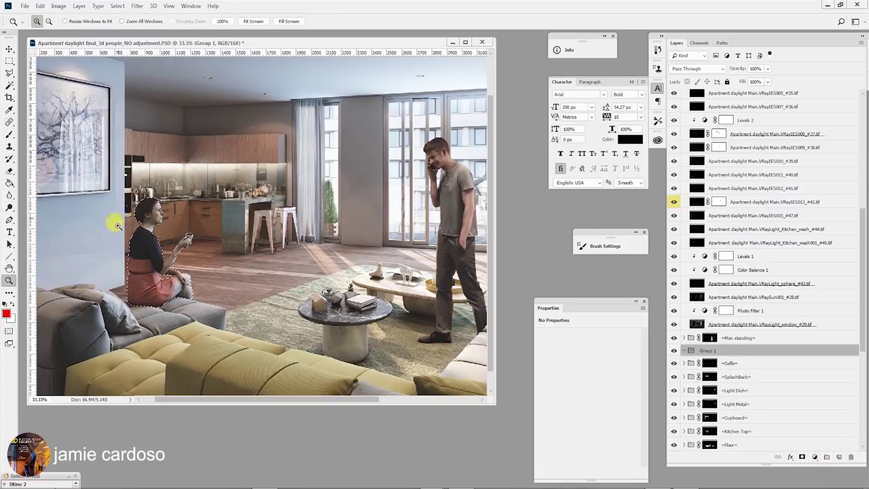
click(803, 458)
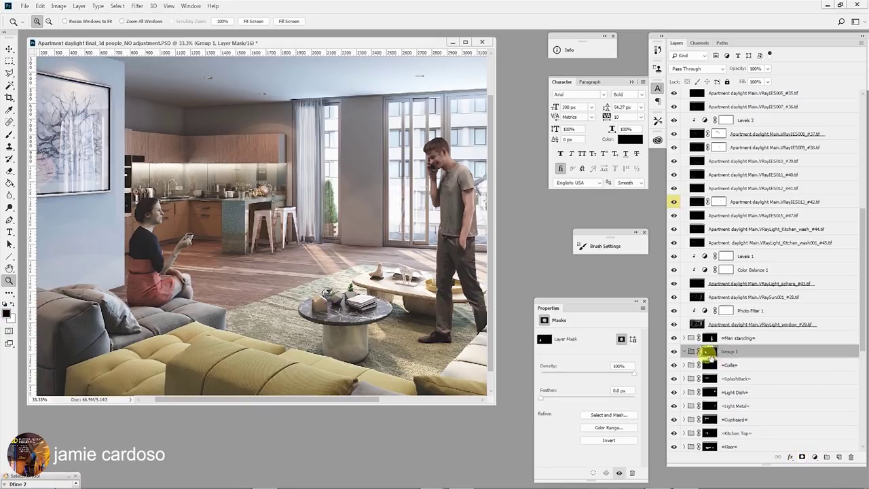
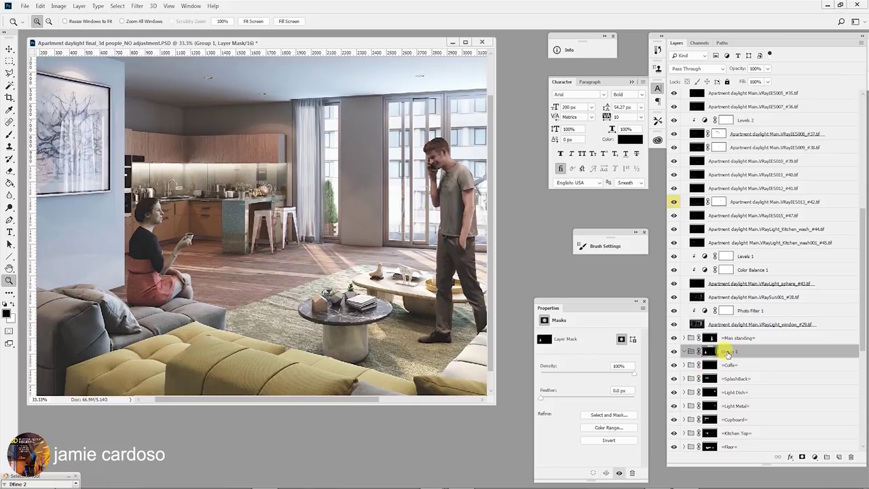
Rename Group 1 to '=Woman sitting='
double_click(728, 352)
text(=Woman sitting=)
key(Return)
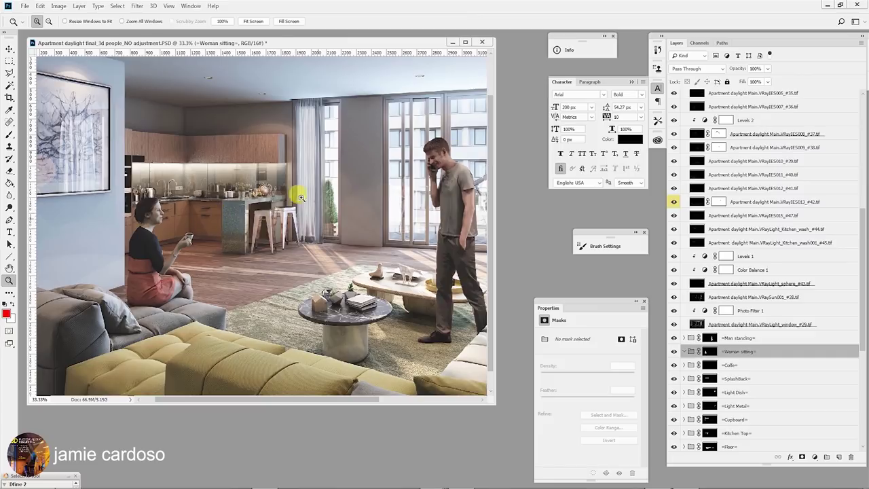
Copy the window light layer and Photo Filter 1 into the Woman sitting group
click(758, 324)
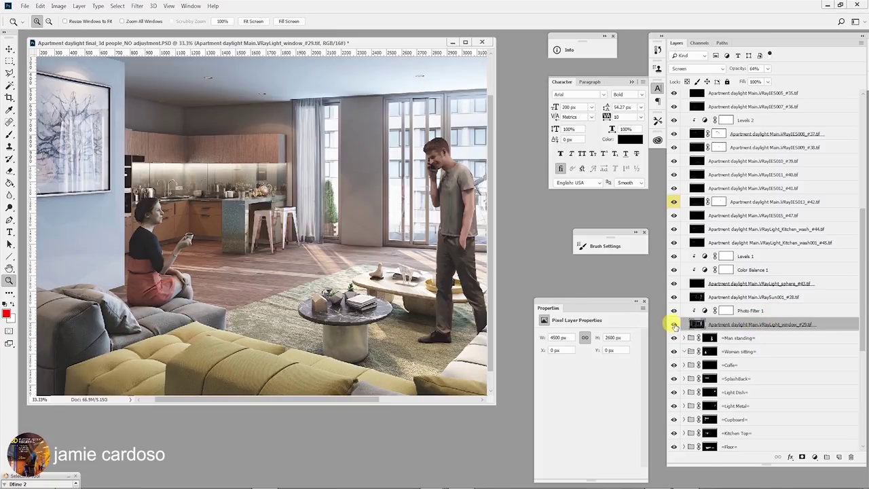
click(674, 324)
click(674, 324)
shift+click(758, 313)
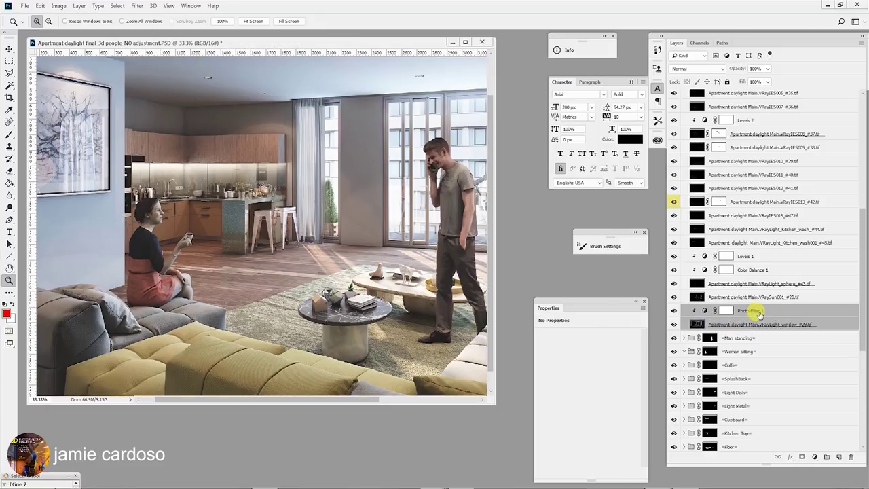
key(alt)
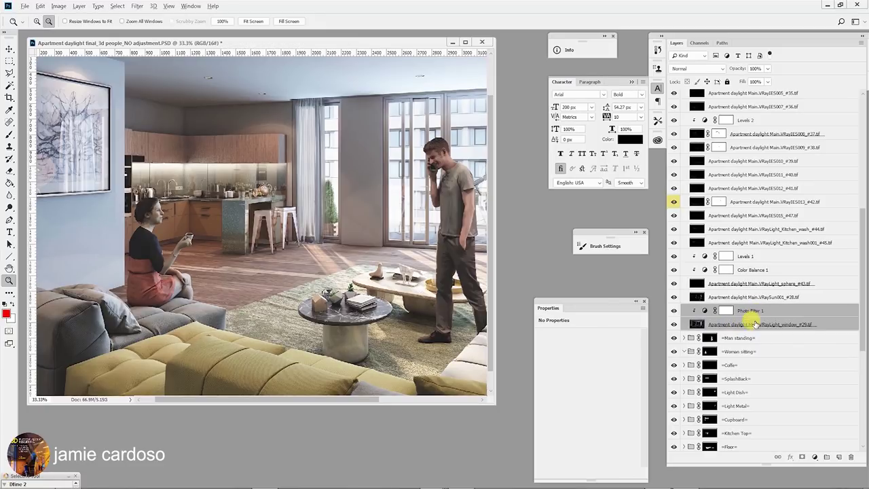
drag(752, 324, 756, 352)
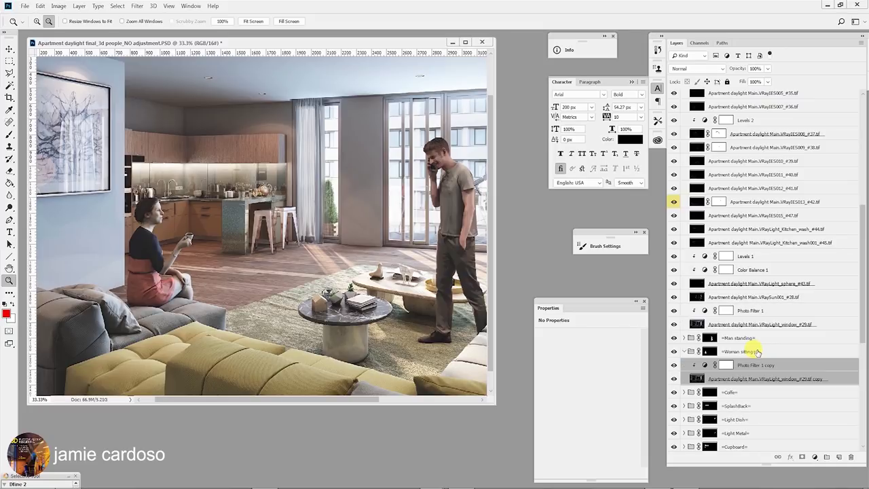
key(alt)
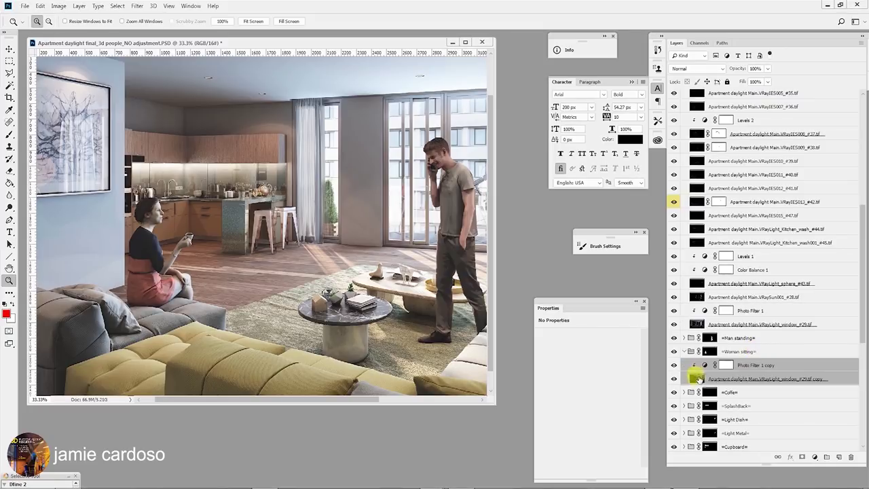
Toggle the copied window light to compare, then zoom in on the seated woman
click(733, 381)
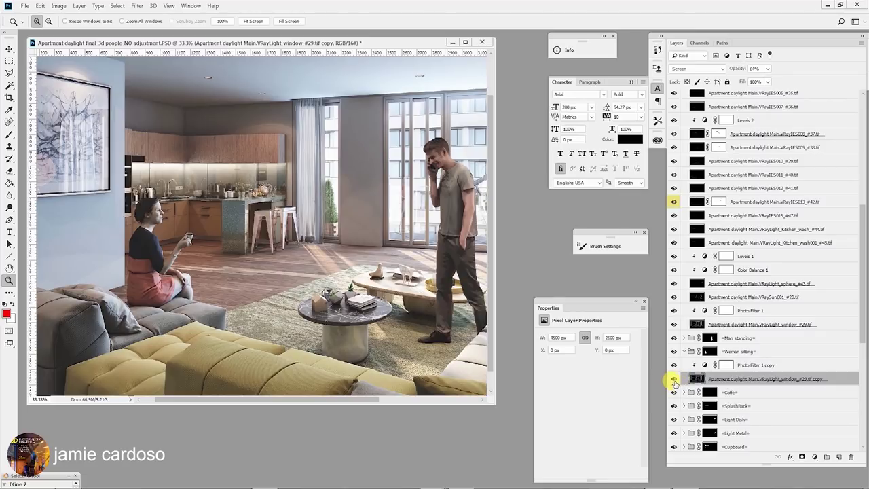
click(673, 380)
click(674, 381)
click(126, 211)
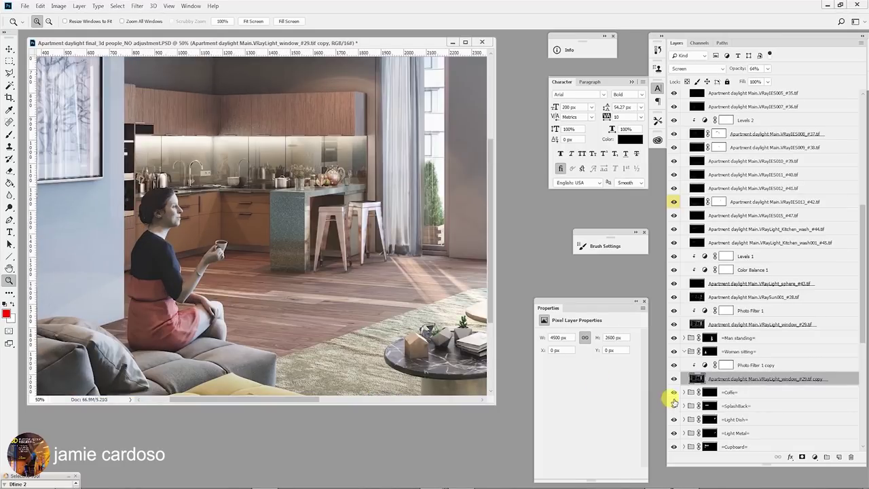
click(755, 366)
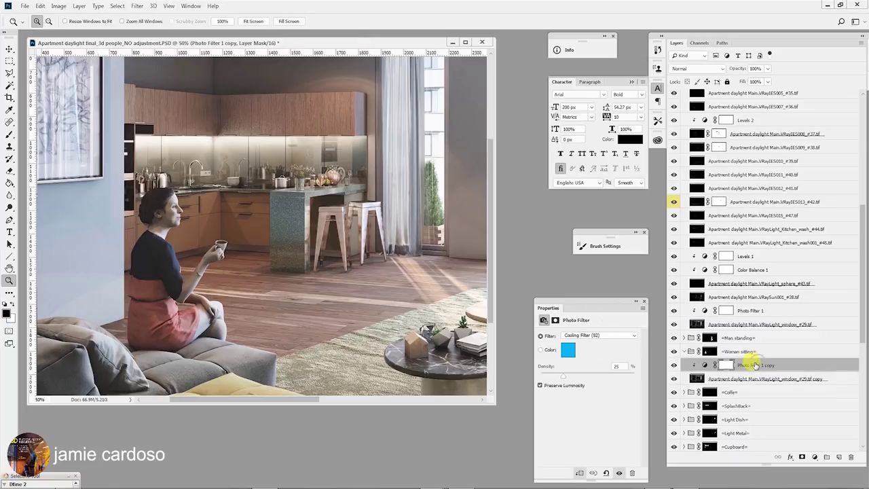
Raise the copied Cooling Filter (82) density from 25% to 55%
drag(563, 375, 592, 378)
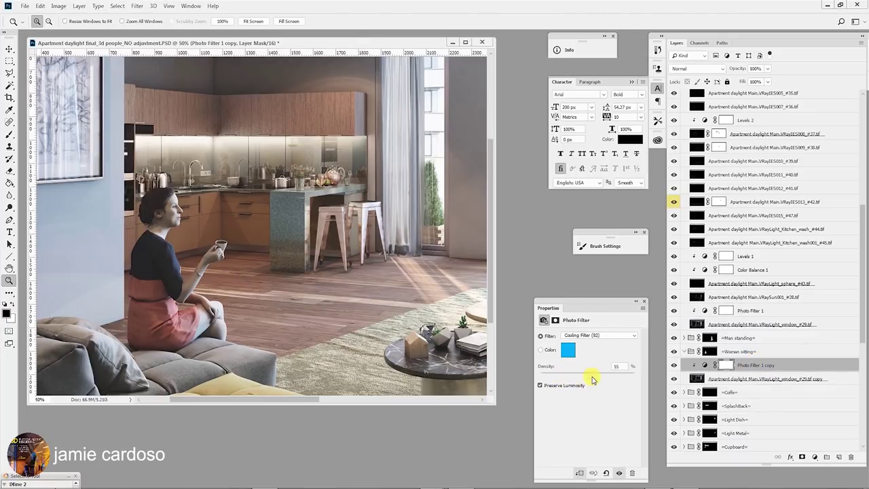
alt+click(199, 262)
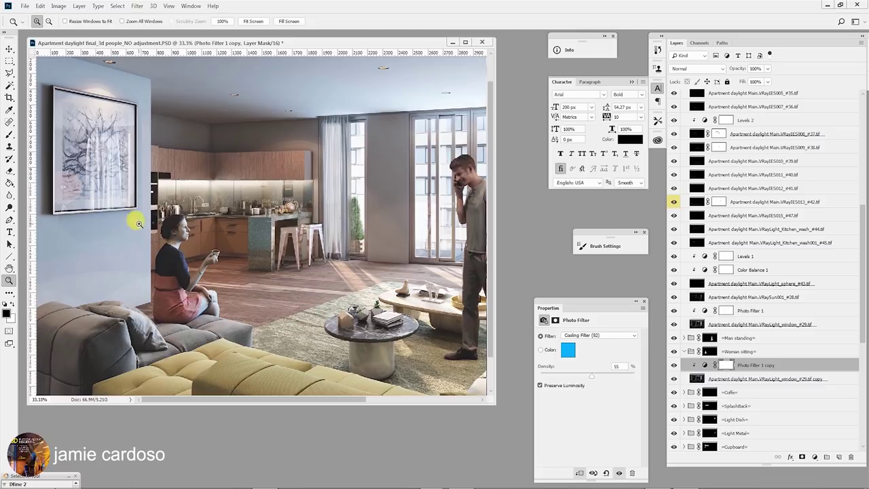
click(136, 227)
click(162, 219)
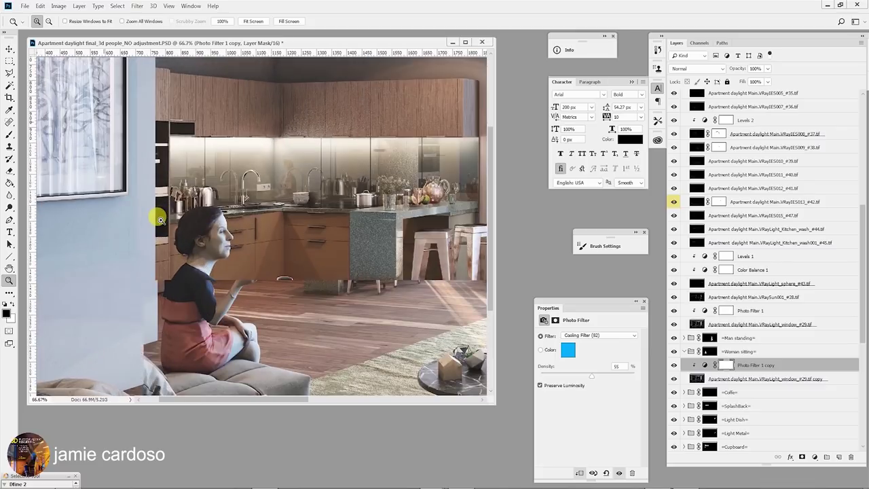
click(149, 224)
alt+click(150, 224)
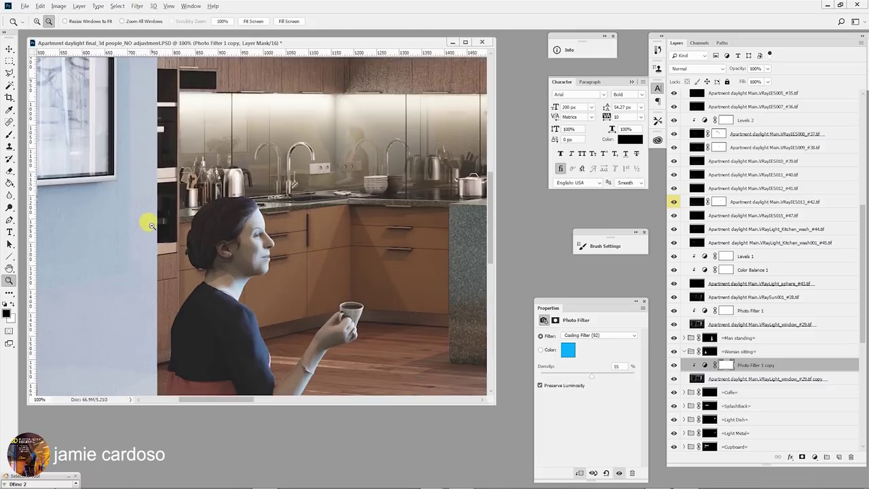
alt+click(150, 225)
alt+click(151, 225)
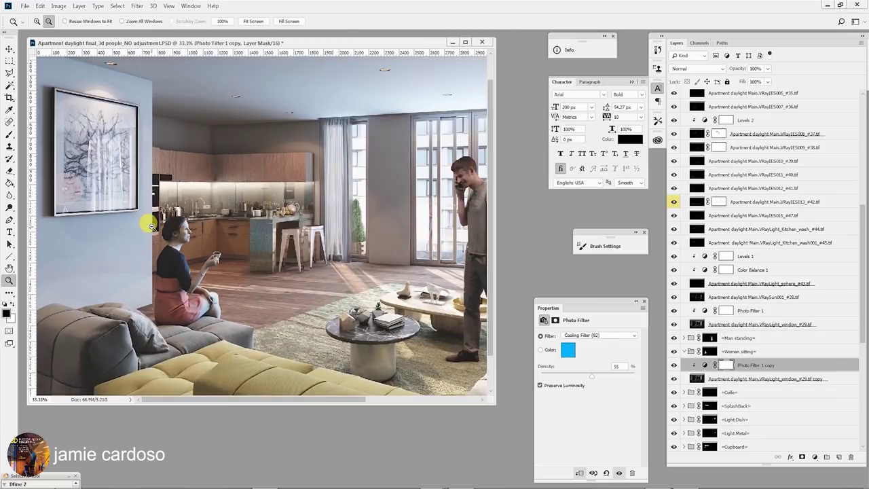
alt+click(150, 224)
Zoom in on the seated woman's dress to check the stronger cooling
click(75, 271)
click(74, 270)
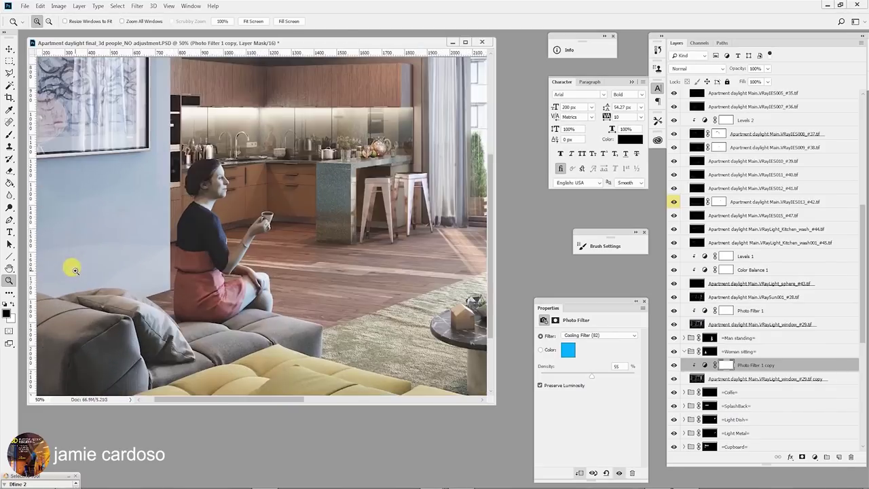
click(74, 270)
click(260, 319)
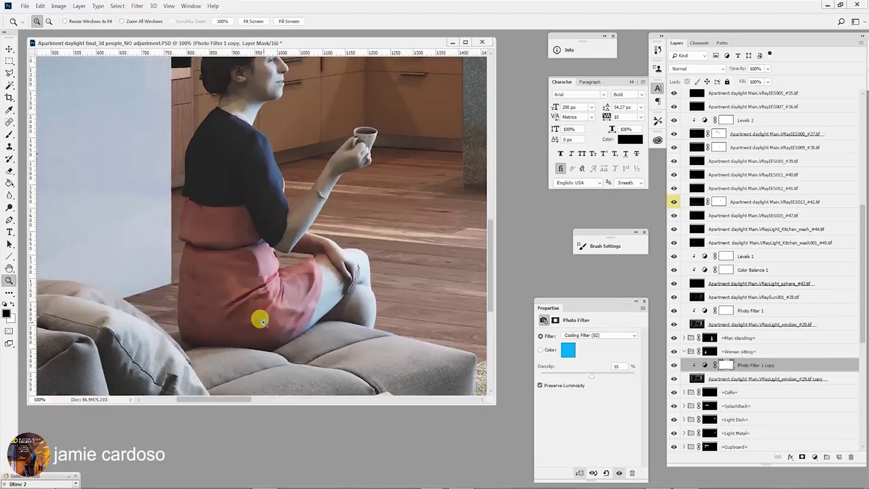
click(262, 320)
alt+click(261, 321)
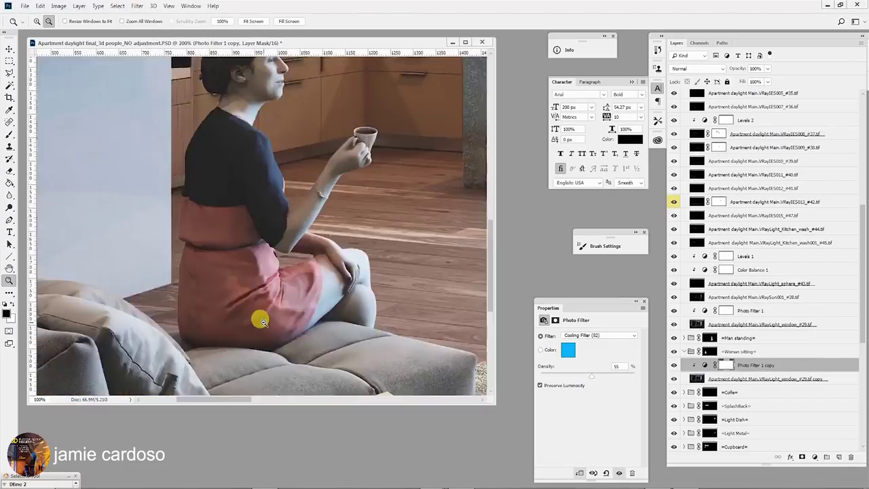
alt+click(261, 320)
alt+click(262, 320)
alt+click(262, 321)
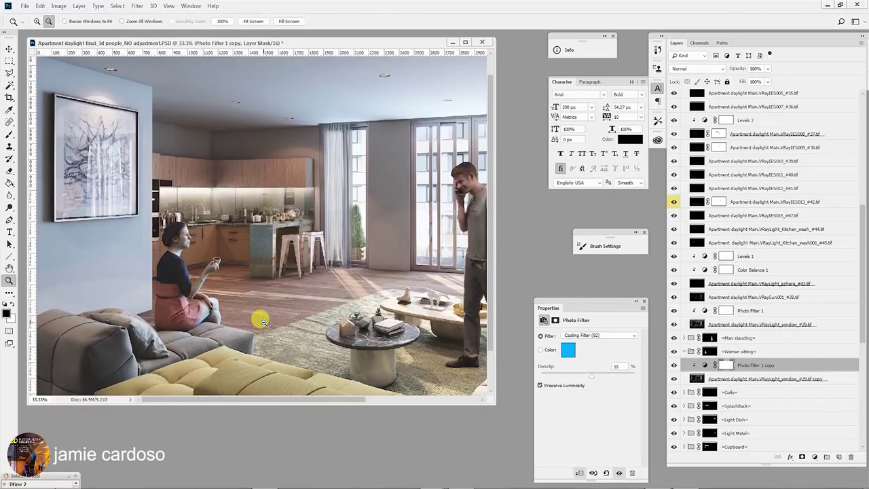
click(150, 320)
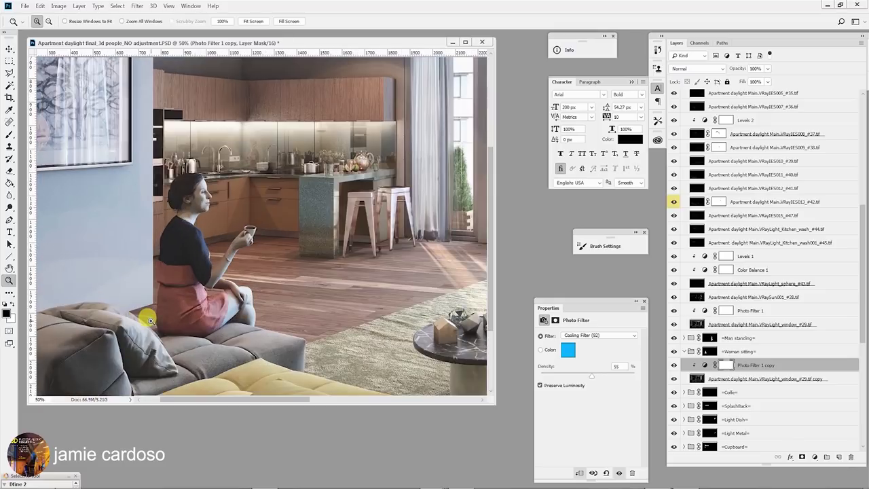
alt+click(194, 290)
alt+click(193, 292)
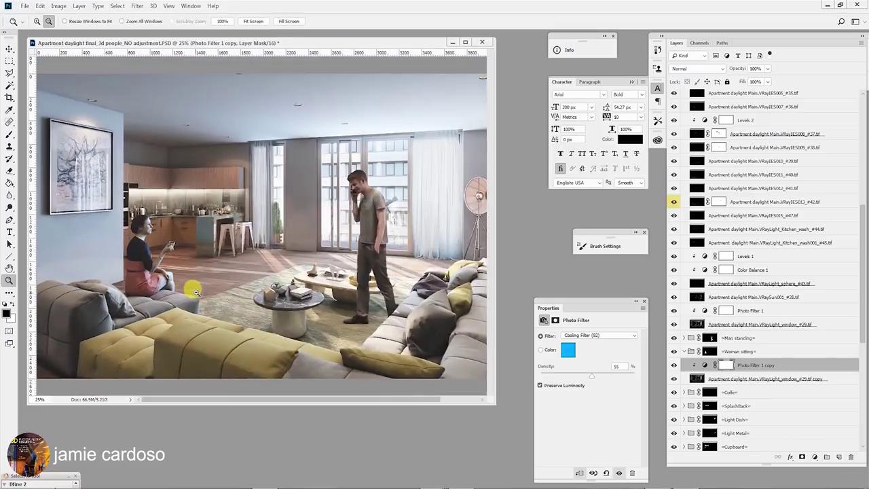
Toggle the copied window light on and off to compare its effect
click(788, 383)
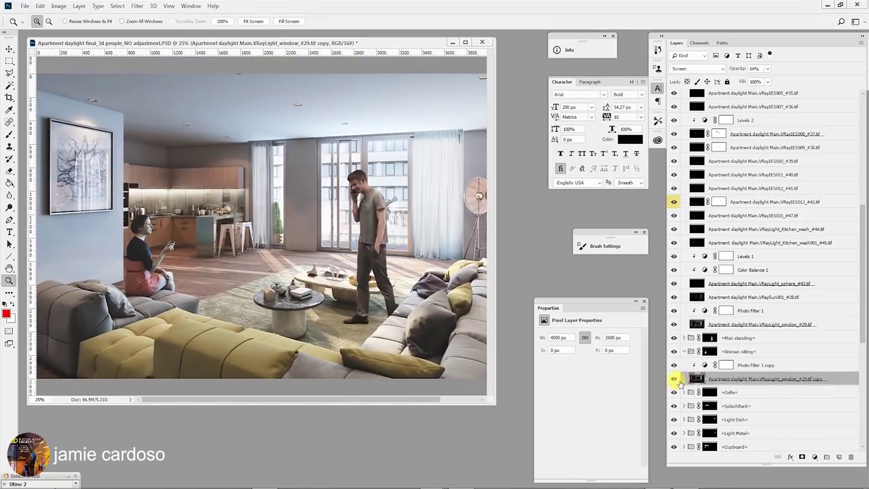
click(675, 379)
click(675, 379)
click(675, 380)
click(675, 380)
click(117, 263)
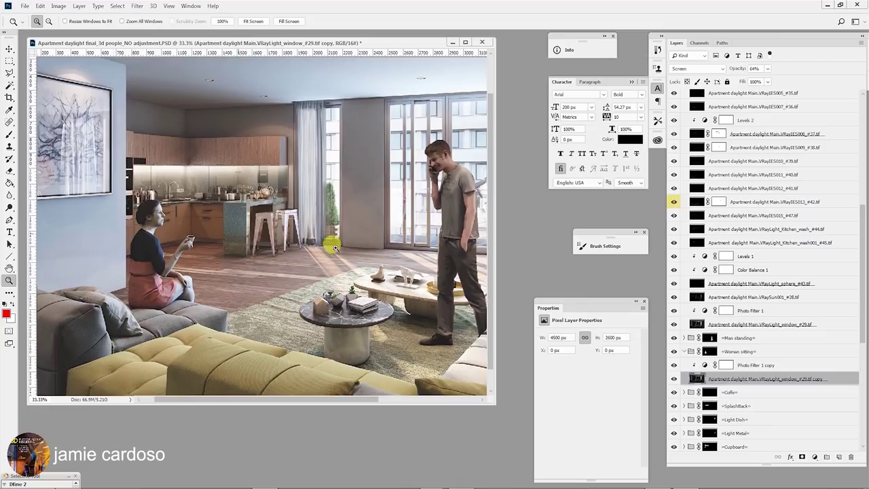
Copy Color Balance 6 and Selective Color 4 from Man standing into Woman sitting, below the window light
click(754, 365)
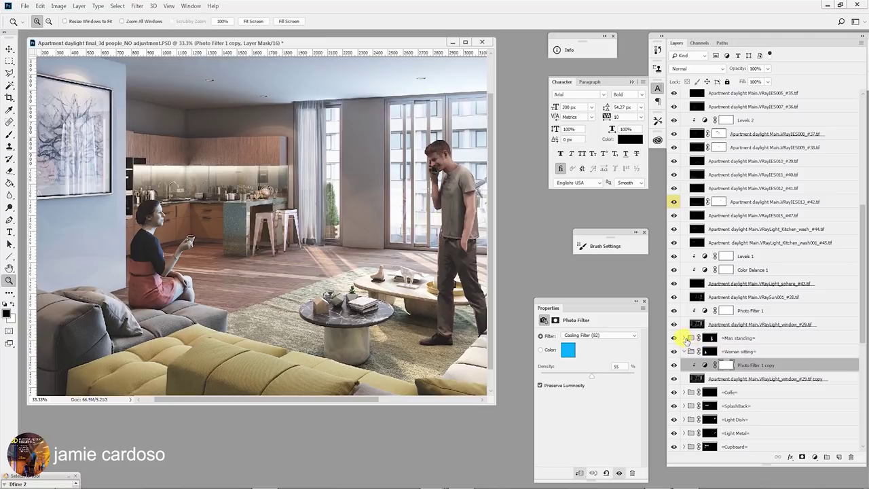
click(685, 338)
scroll(763, 334, down, 2)
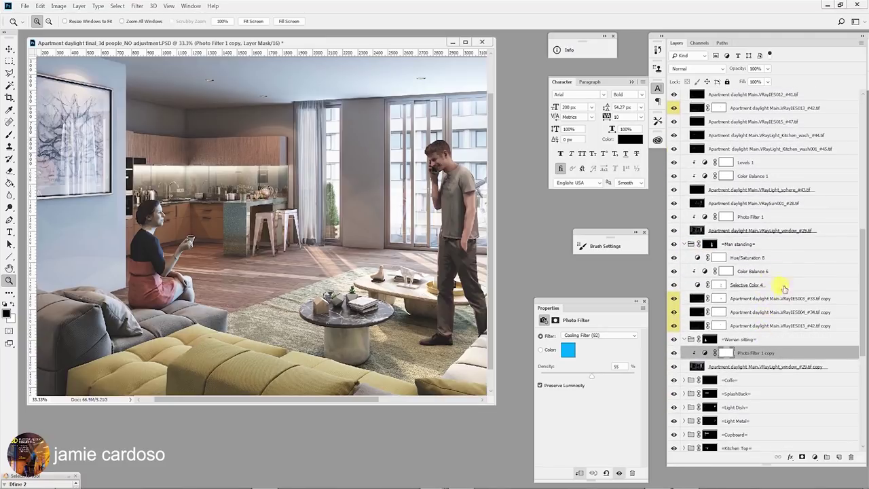
click(767, 271)
shift+click(767, 283)
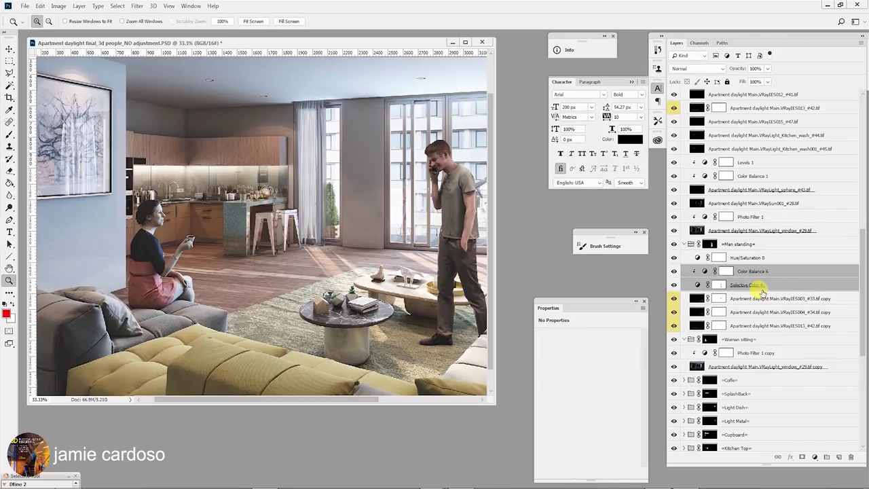
drag(755, 289, 770, 347)
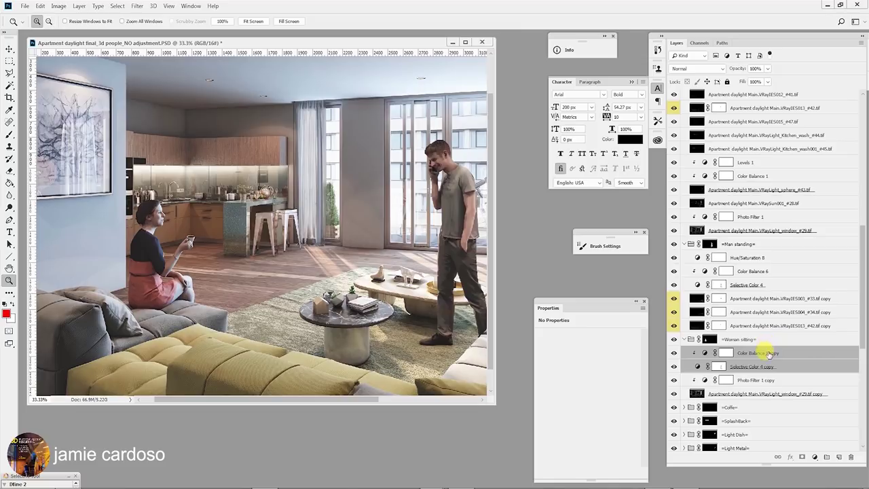
drag(765, 364, 778, 398)
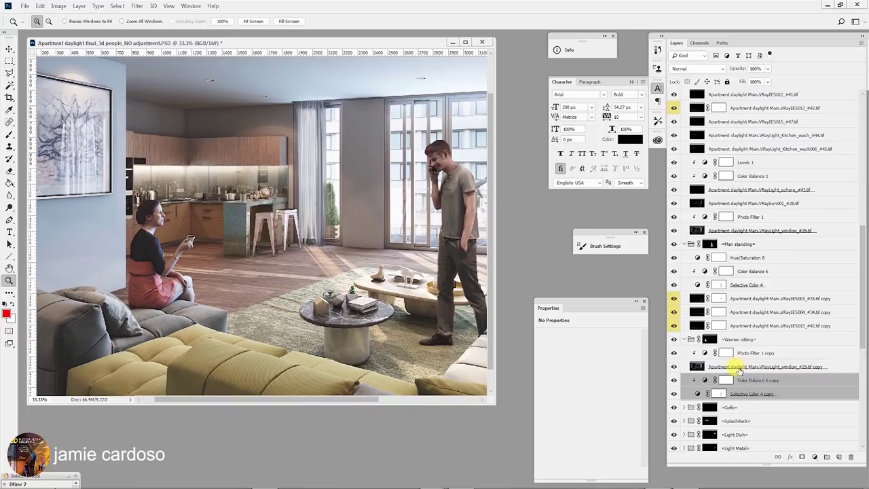
Compare the window light copy, then push the woman's photo filter density to about 97%
click(740, 367)
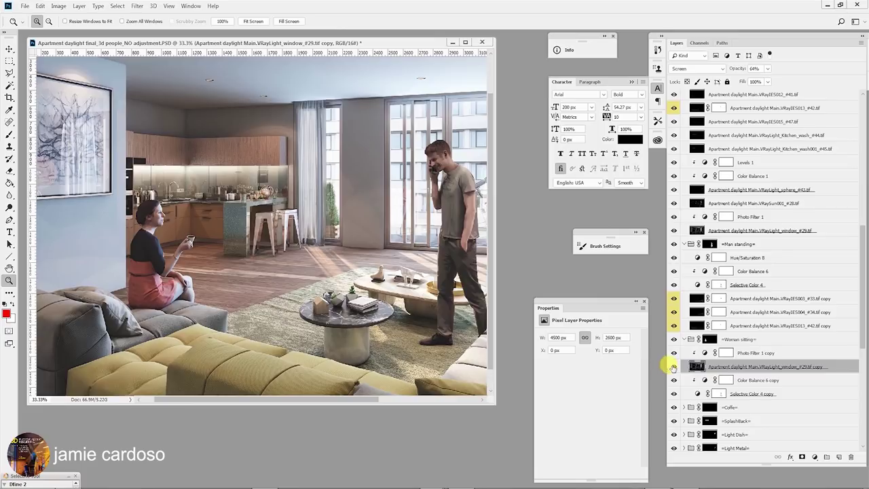
click(674, 367)
click(674, 366)
click(760, 353)
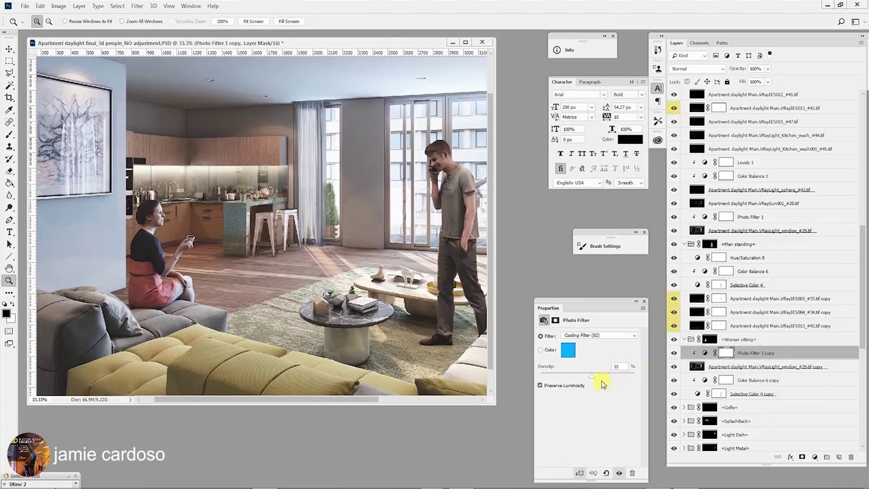
drag(595, 379, 632, 380)
click(775, 384)
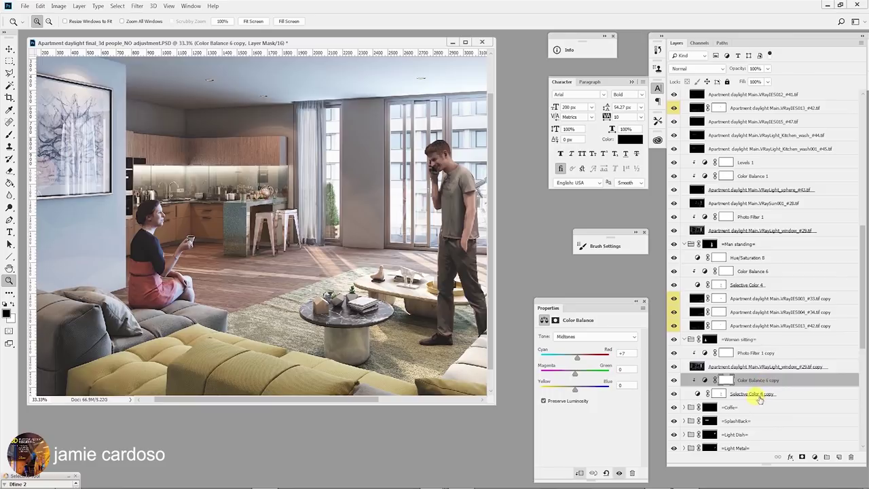
click(758, 398)
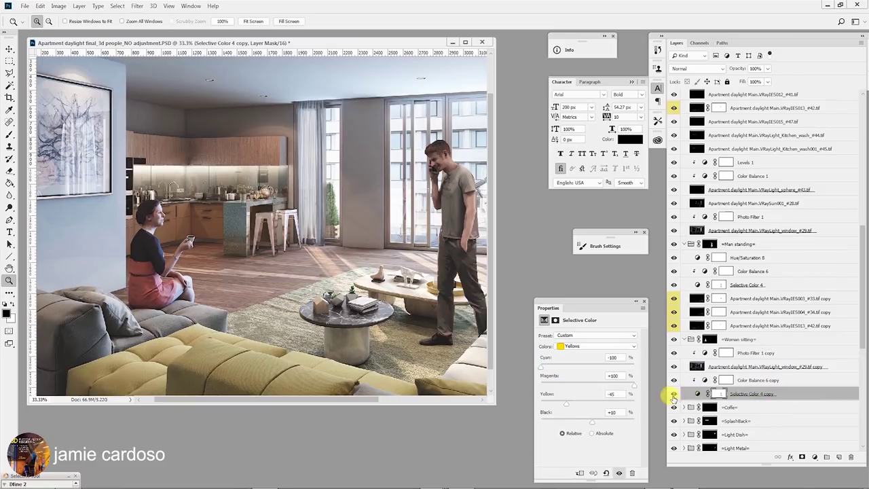
Compare the Selective Color 4 copy on and off and adjust its opacity
click(674, 396)
click(674, 396)
click(98, 266)
click(98, 266)
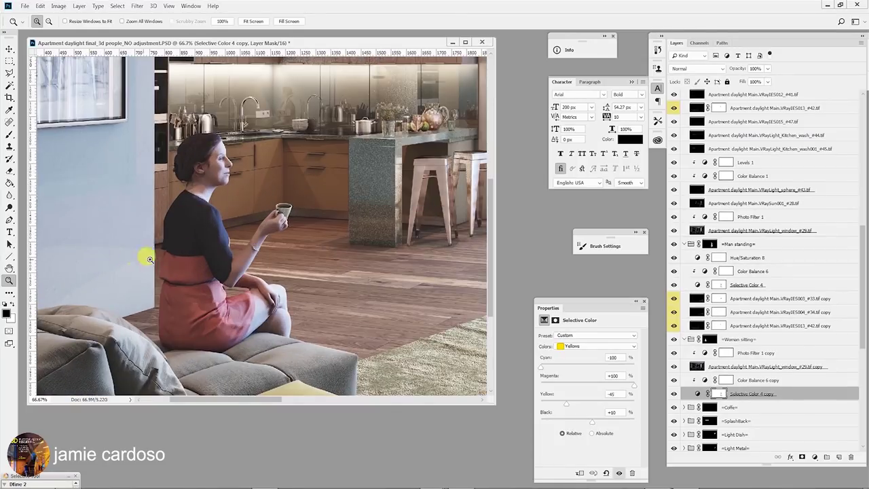
click(187, 263)
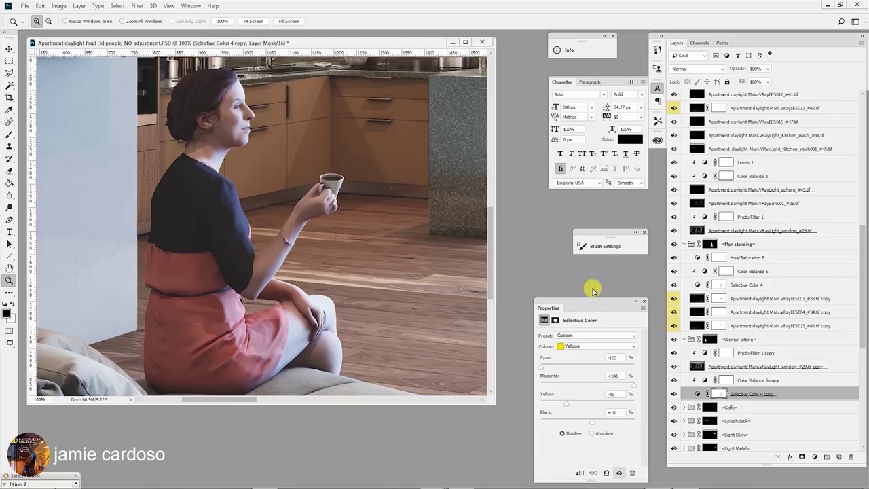
click(767, 69)
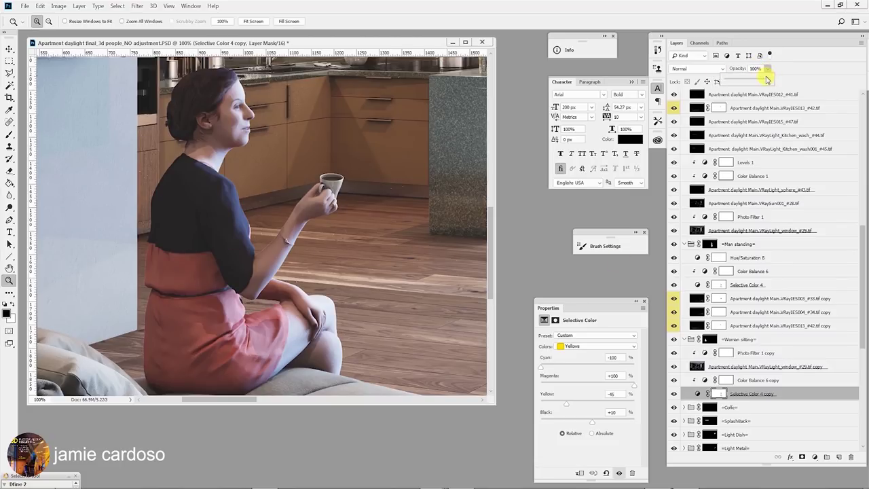
drag(767, 81, 761, 84)
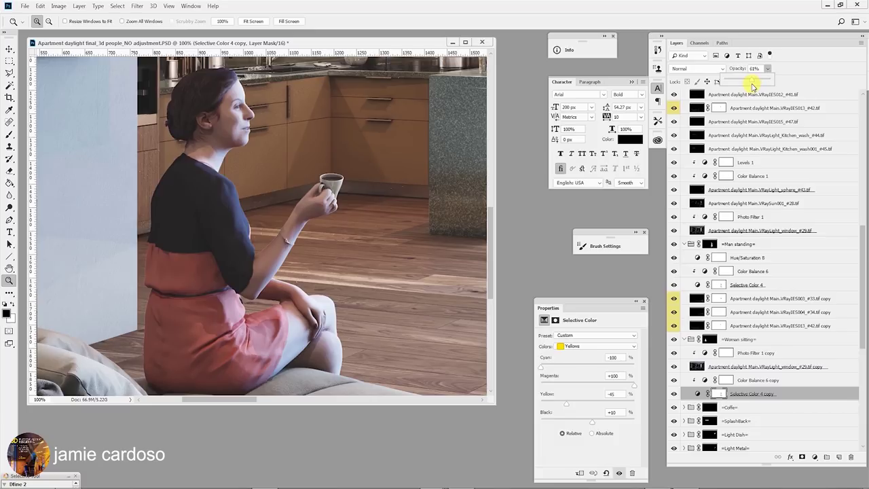
drag(741, 86, 753, 88)
Set the woman's window-light copy to 79% opacity and the Selective Color 4 copy to 90%
click(765, 367)
click(767, 69)
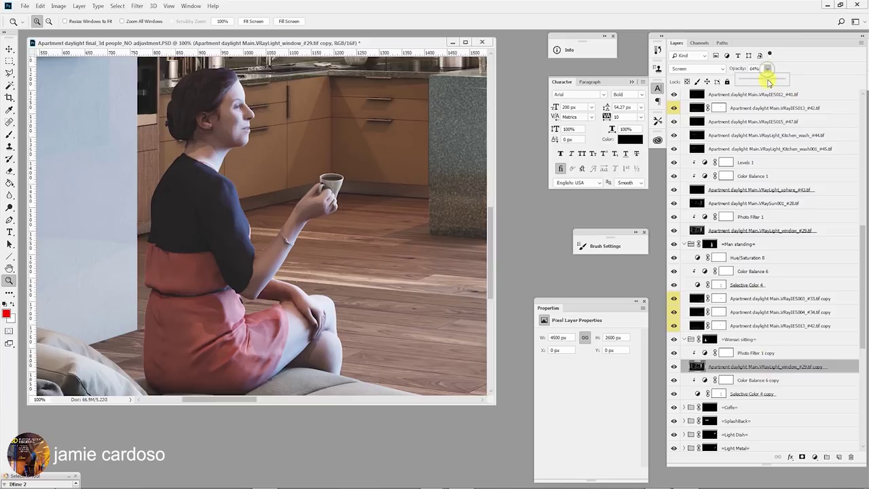
drag(769, 81, 775, 82)
click(743, 367)
click(674, 367)
click(674, 366)
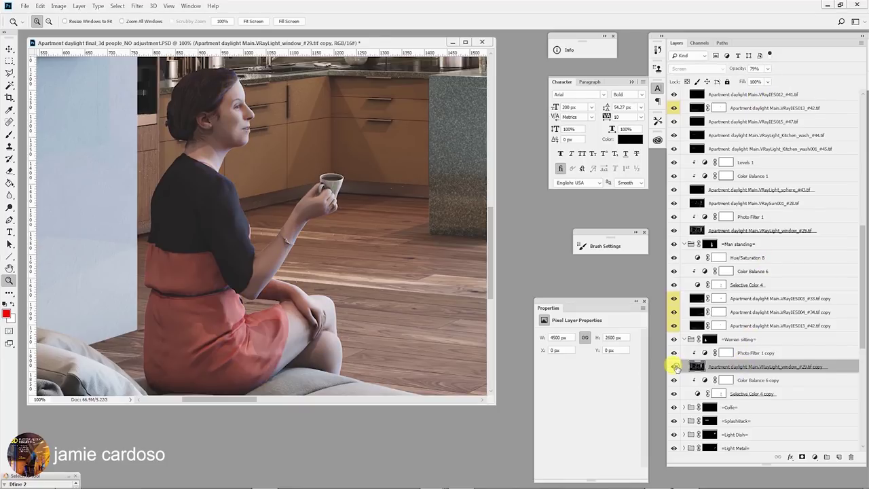
click(742, 394)
click(768, 68)
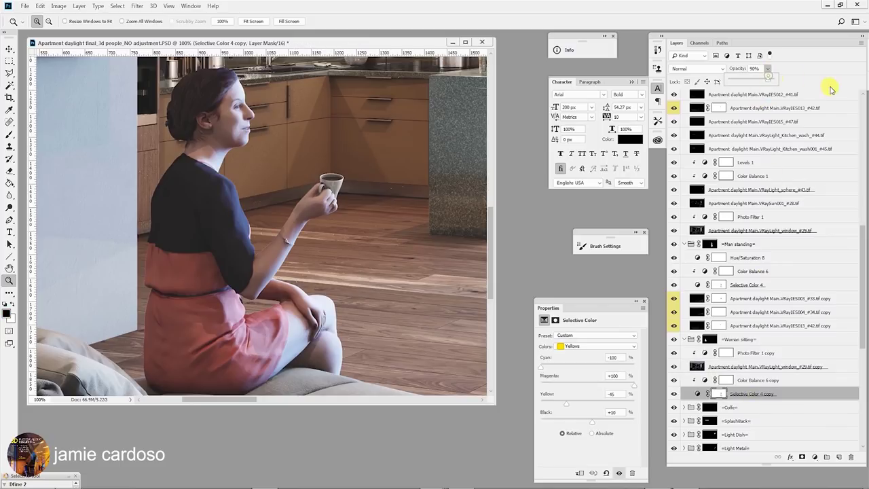
Hide and show the Woman sitting group to compare against the whole room
alt+click(280, 248)
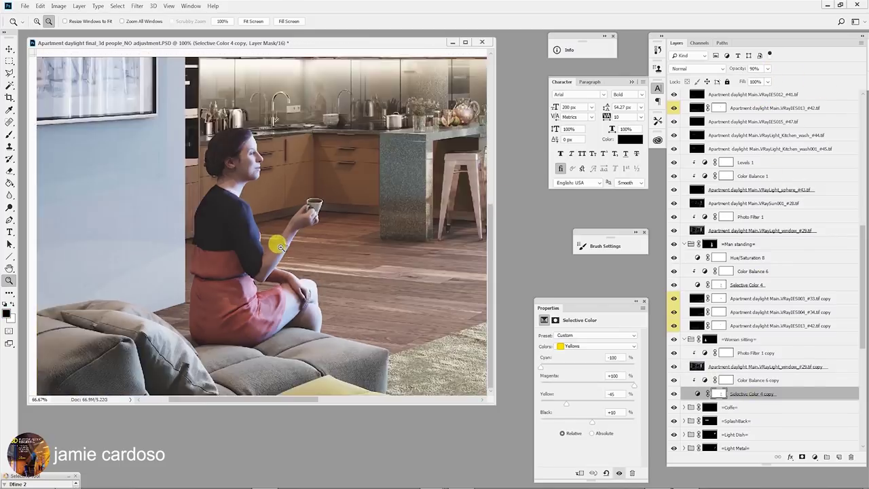
alt+click(280, 247)
alt+click(281, 247)
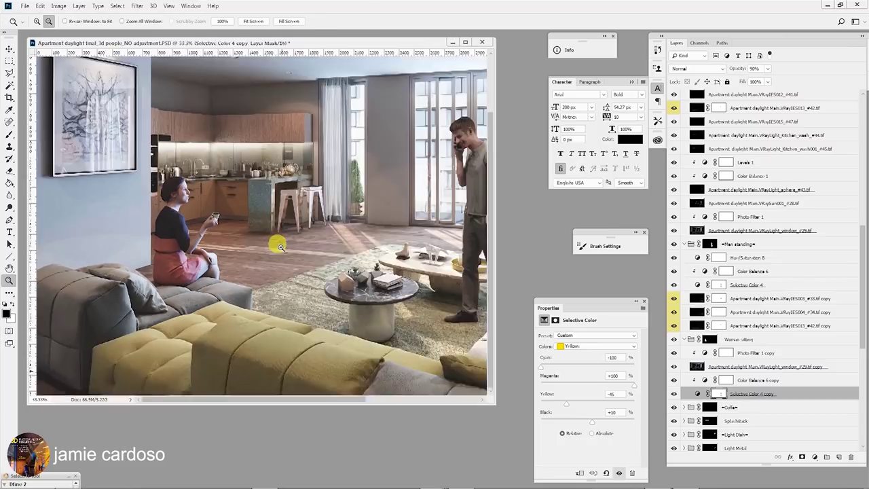
alt+click(189, 266)
alt+click(189, 266)
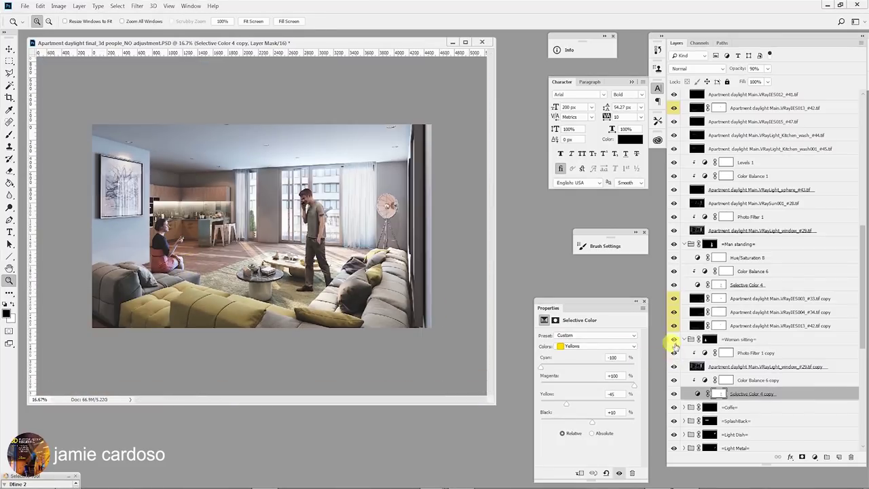
click(673, 339)
click(673, 339)
Toggle the woman's window-light copy on and off while zoomed on her
click(136, 270)
click(135, 270)
click(137, 271)
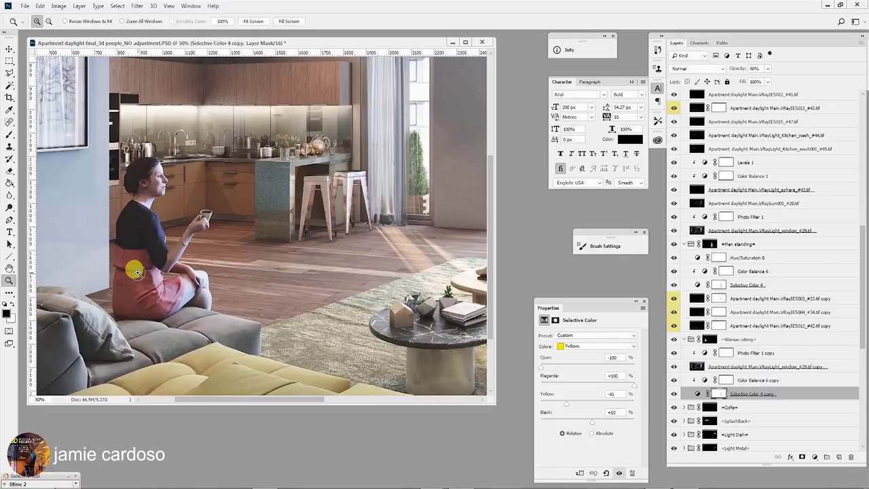
click(126, 272)
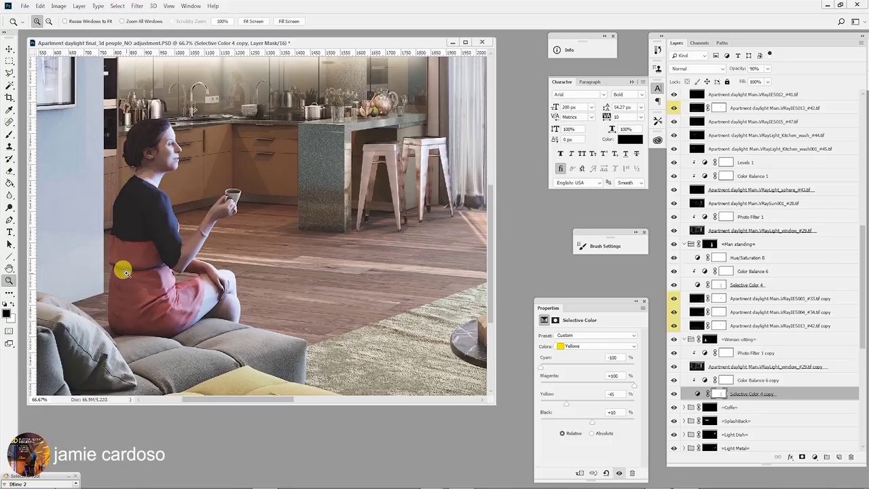
alt+click(126, 272)
alt+click(126, 272)
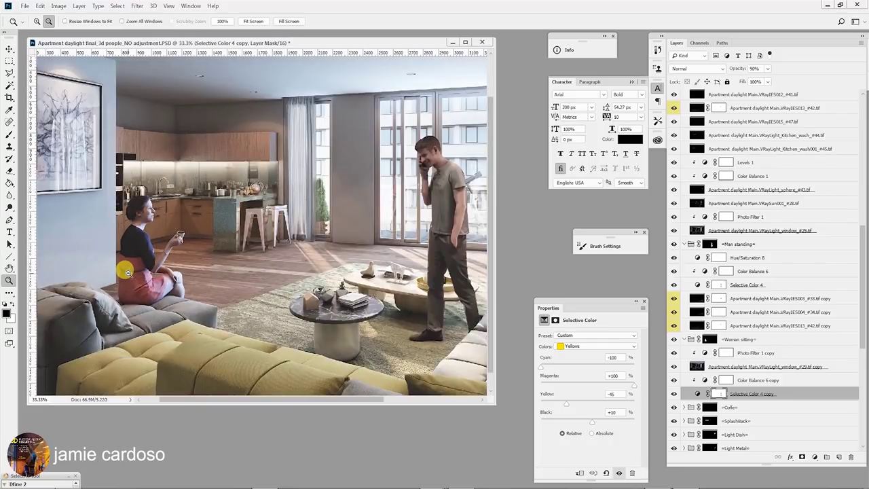
alt+click(127, 273)
alt+click(127, 273)
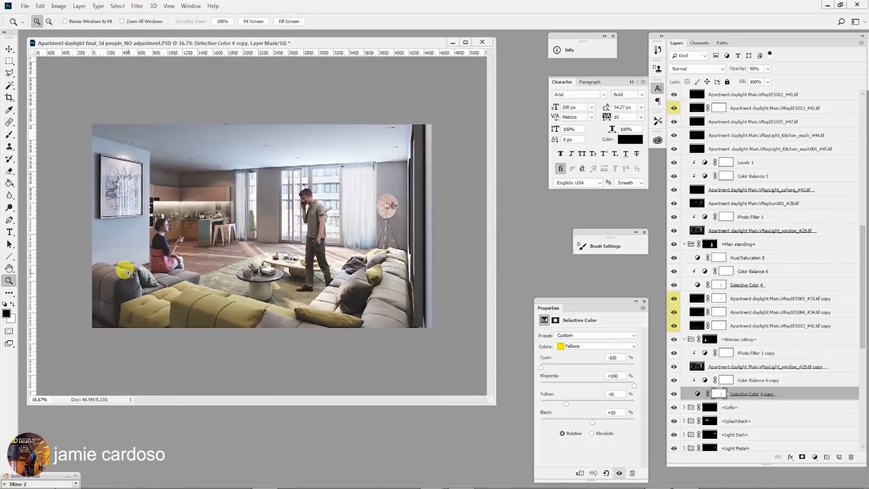
click(127, 273)
click(127, 273)
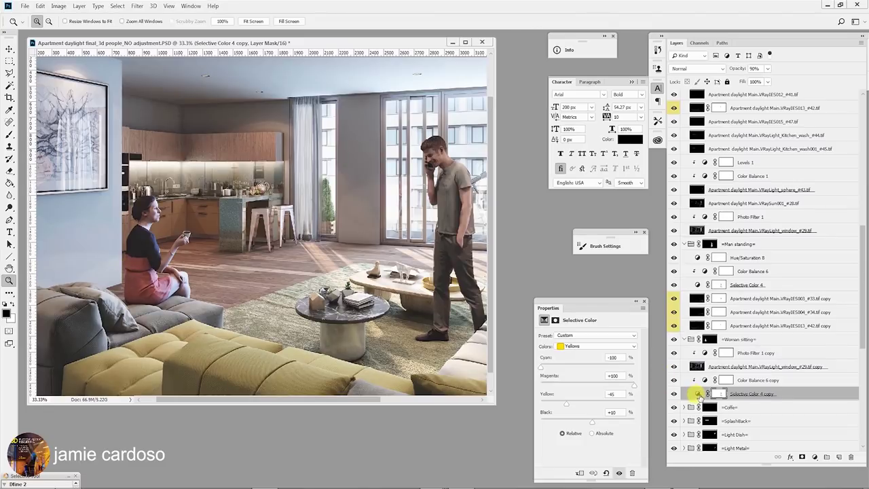
click(743, 367)
click(674, 366)
click(674, 366)
click(674, 367)
click(674, 367)
Zoom to 100% on the woman's skirt and toggle the Woman sitting group to compare
key(alt)
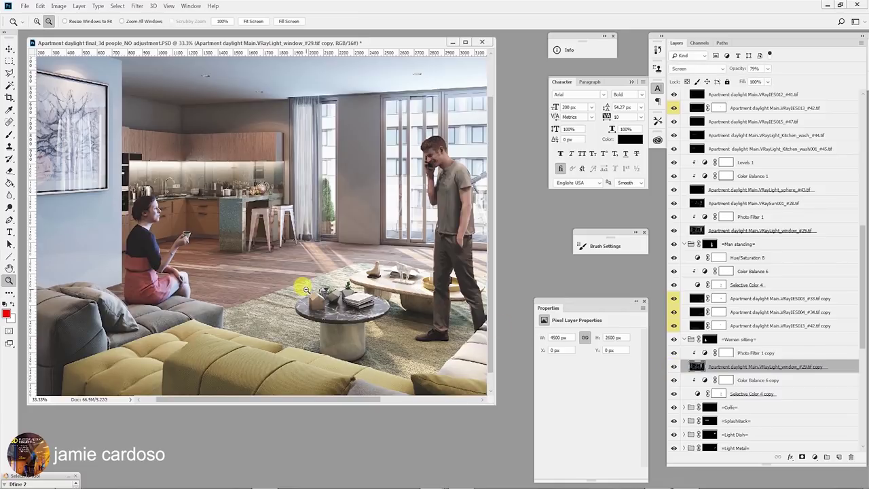
alt+click(305, 290)
click(126, 290)
click(126, 290)
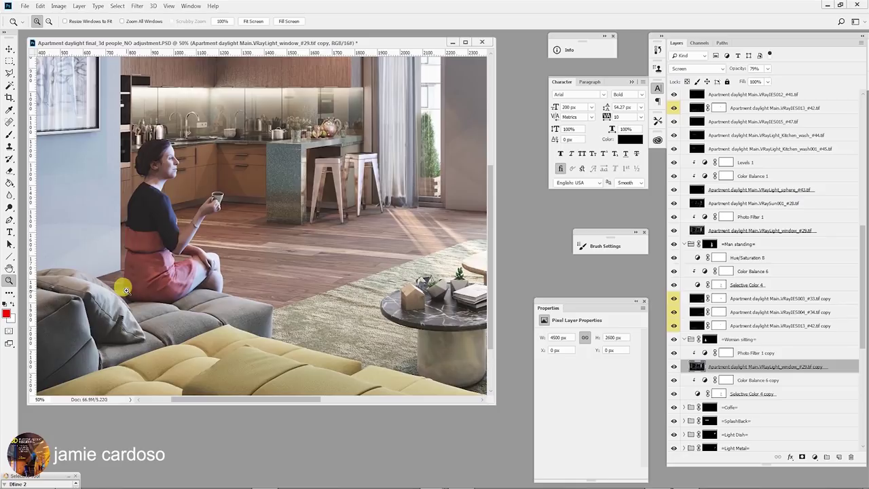
click(138, 281)
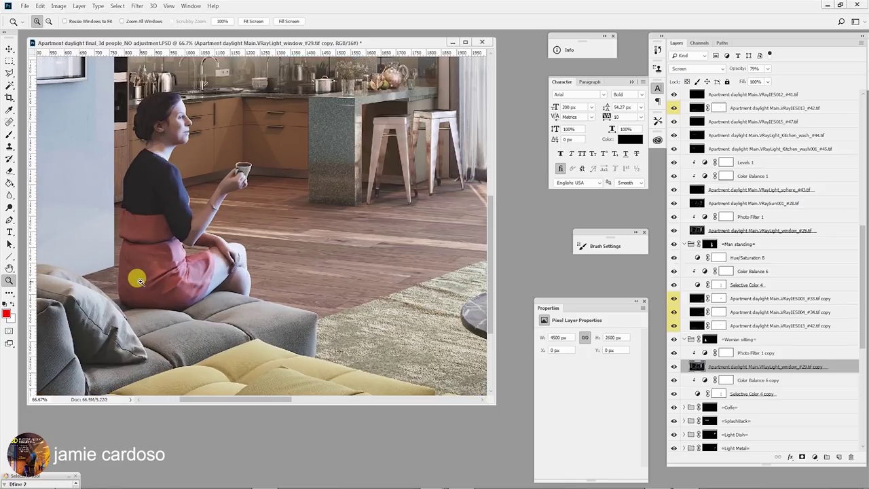
alt+click(138, 281)
alt+click(138, 281)
alt+click(138, 281)
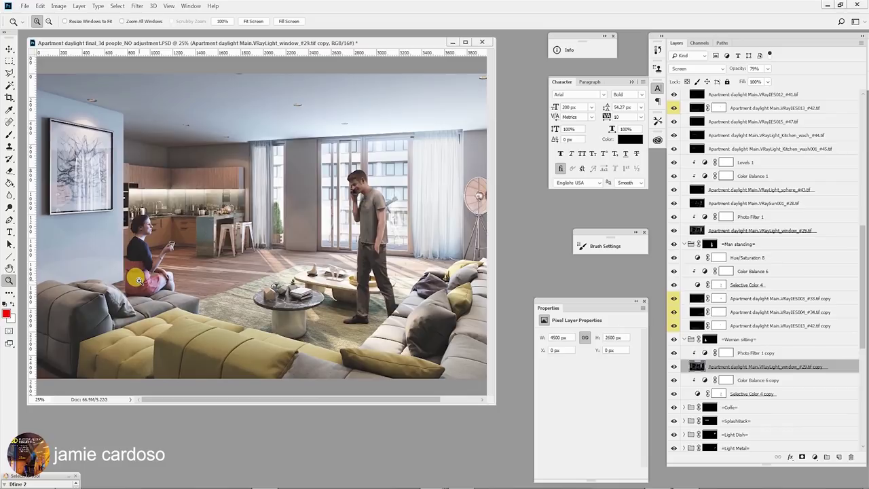
click(138, 281)
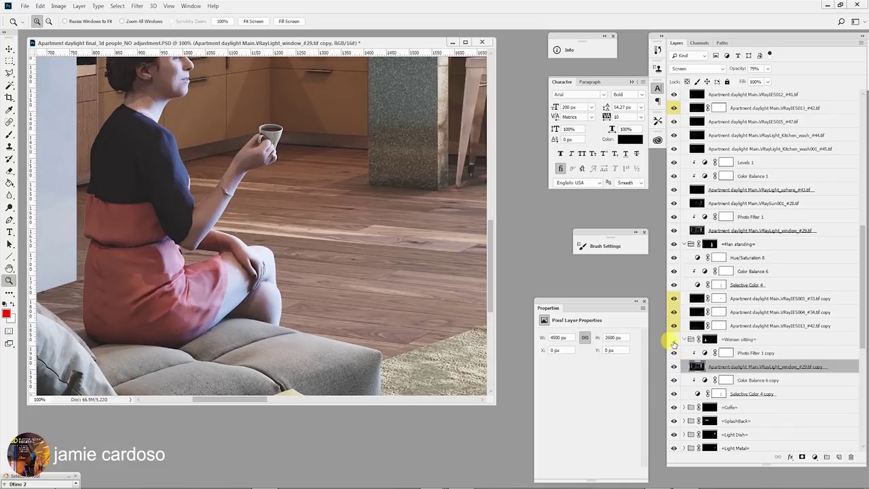
click(673, 341)
click(674, 342)
Pan across the left wall and framed picture, then zoom out to the whole image
alt+click(305, 301)
click(136, 249)
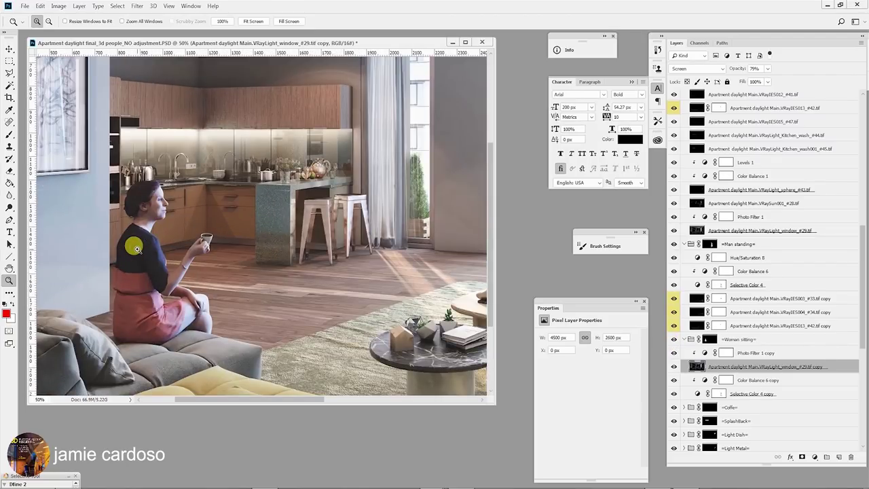
drag(107, 243, 194, 228)
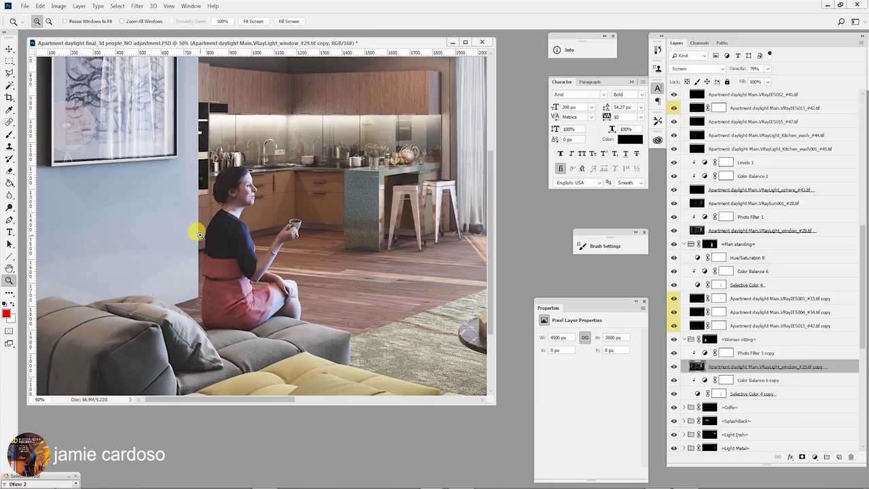
alt+click(288, 301)
alt+click(288, 301)
alt+click(286, 299)
key(alt+bracketright)
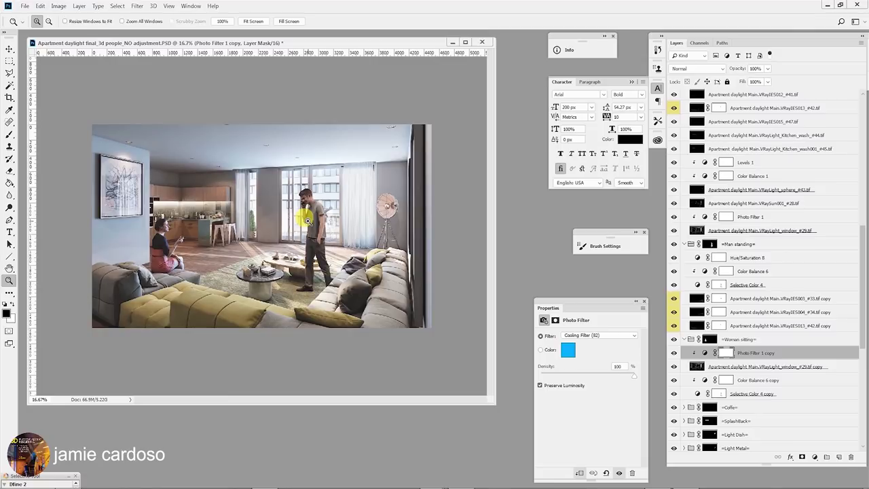
Collapse the Woman sitting and Man standing groups, toggling Woman sitting to compare
click(139, 236)
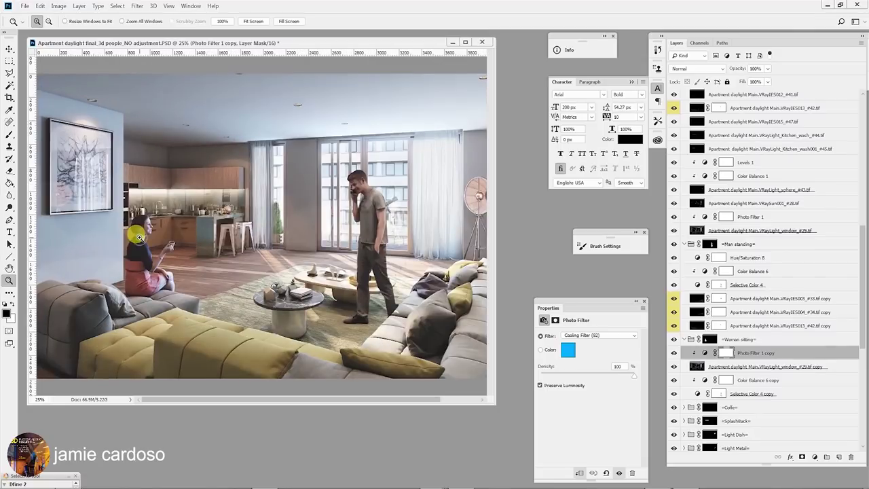
alt+click(195, 234)
alt+click(196, 229)
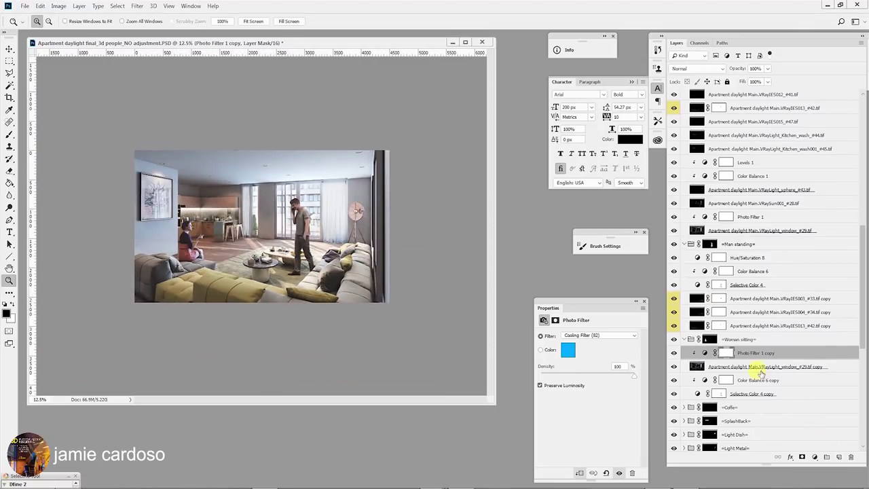
click(683, 341)
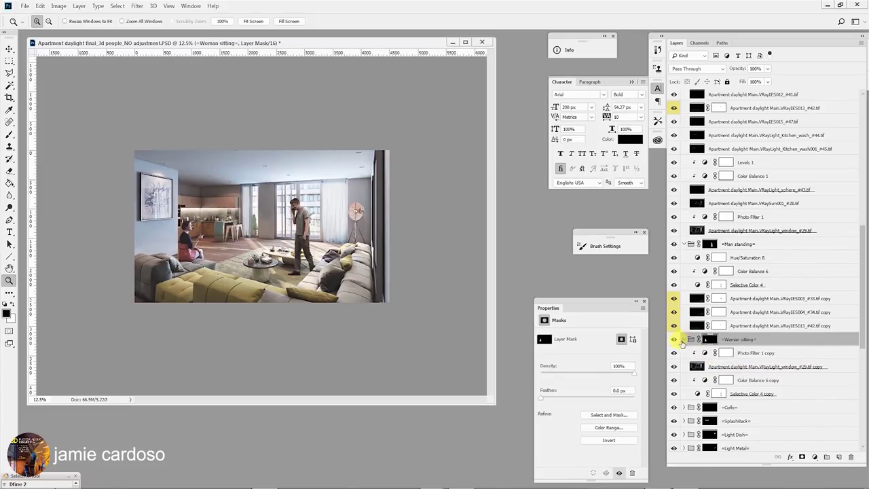
click(684, 340)
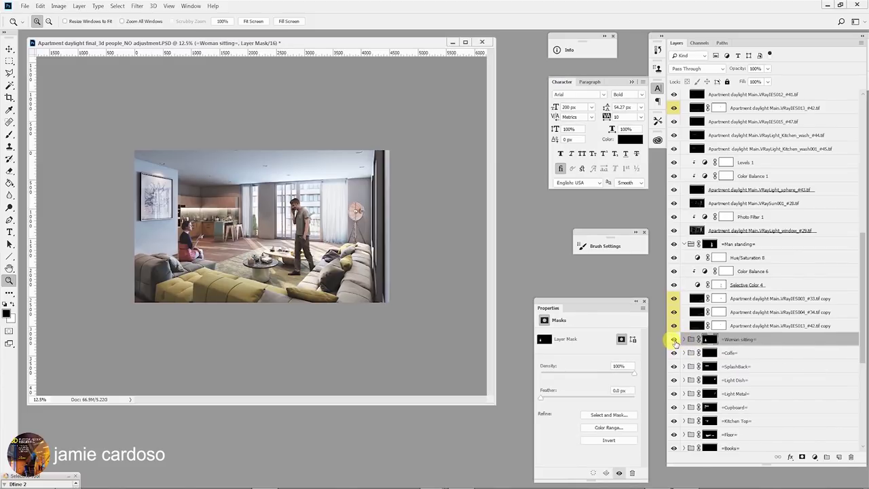
click(684, 243)
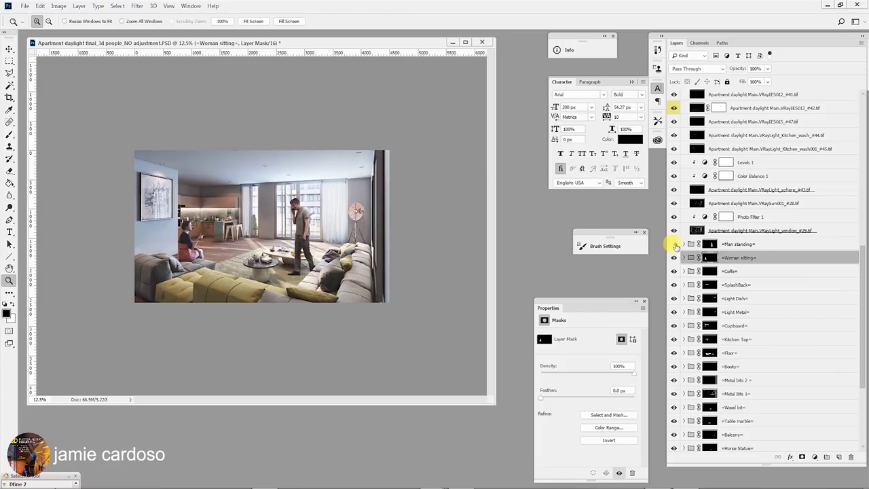
click(673, 257)
click(673, 257)
Collapse and select the Lightselect group, then reposition the document window
click(305, 222)
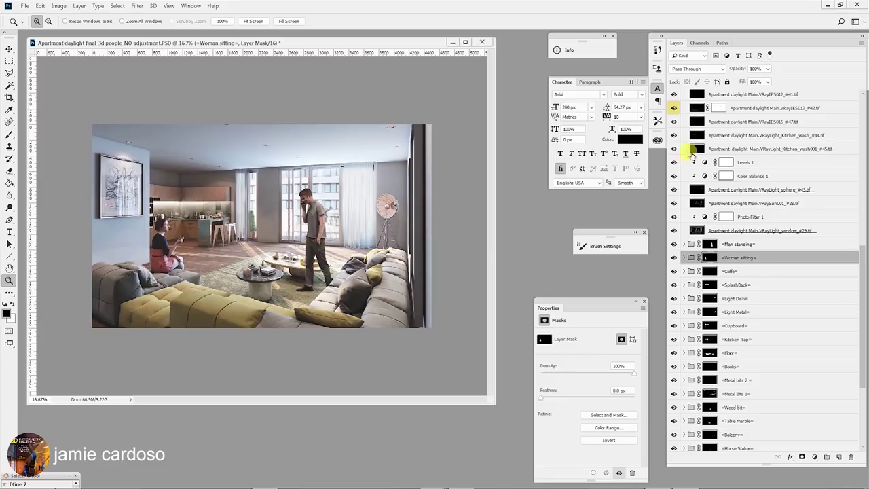
scroll(724, 194, up, 10)
click(684, 198)
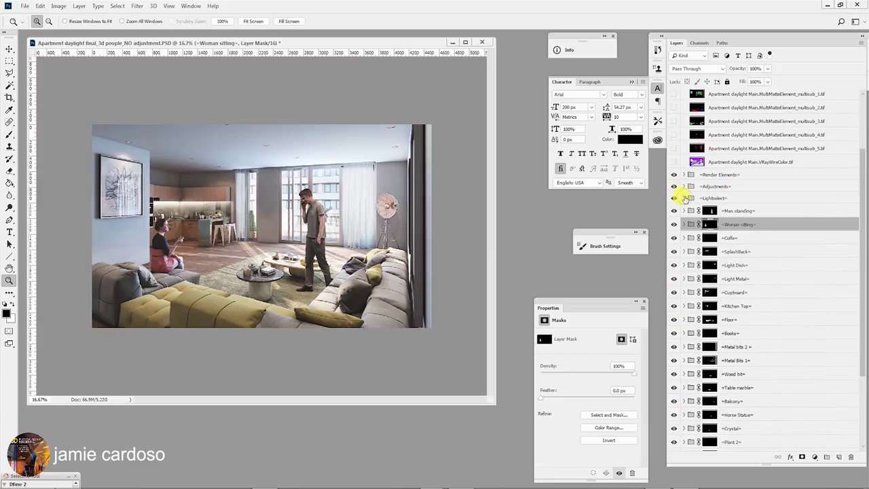
click(713, 198)
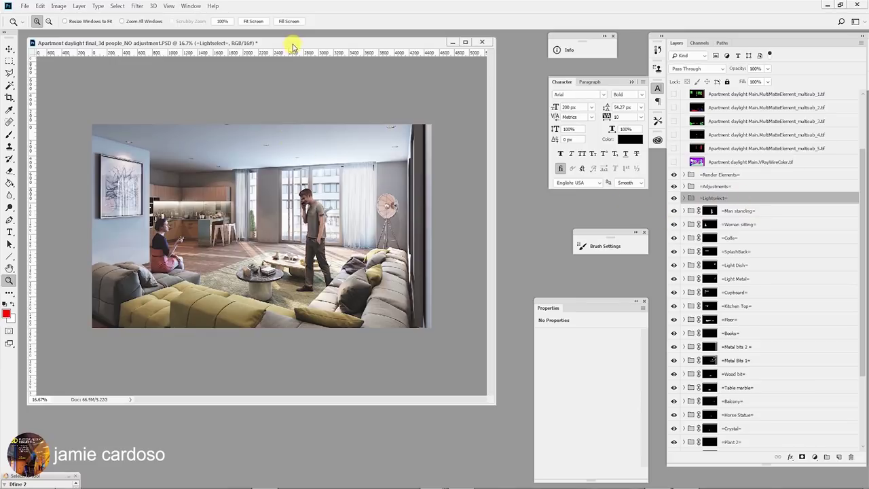
drag(293, 46, 307, 73)
Duplicate the document as 'Apartment daylight final_3d people_NO adjustment copy 2'
right_click(307, 72)
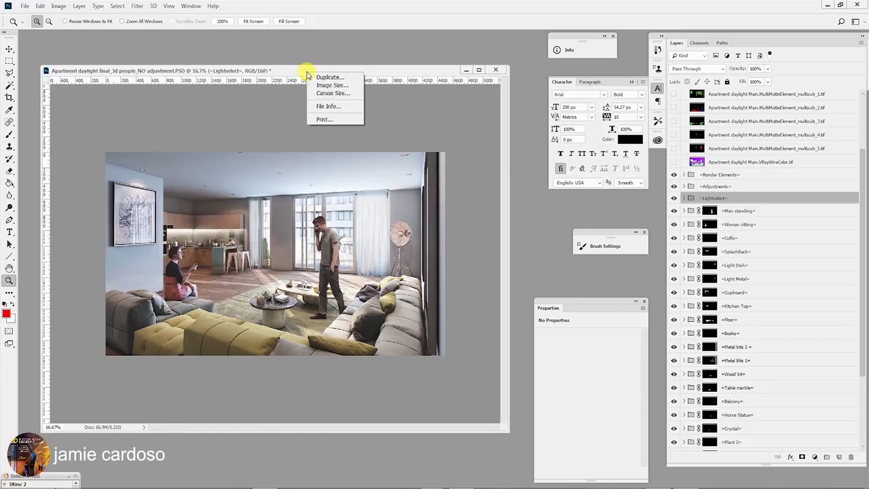
click(319, 77)
click(486, 81)
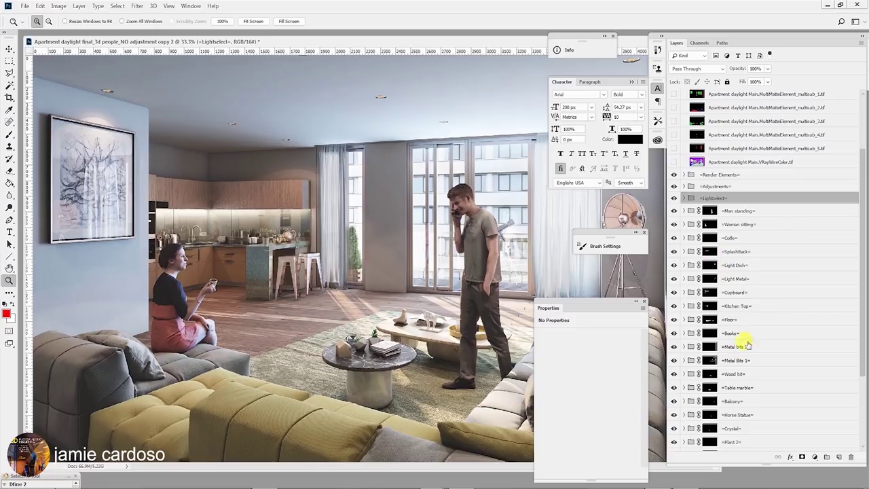
scroll(736, 216, up, 3)
scroll(740, 223, up, 1)
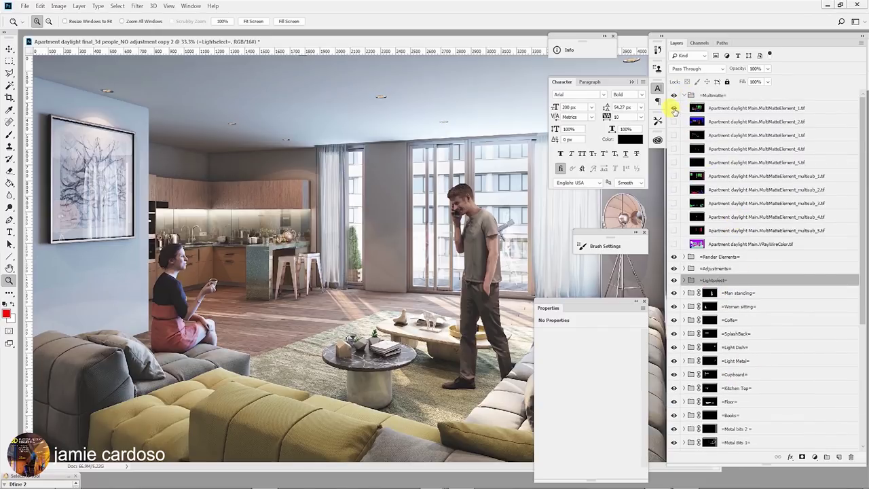
Show the MultiMatteElement_1 layer and load its Green channel as a selection
click(673, 108)
click(714, 109)
click(699, 43)
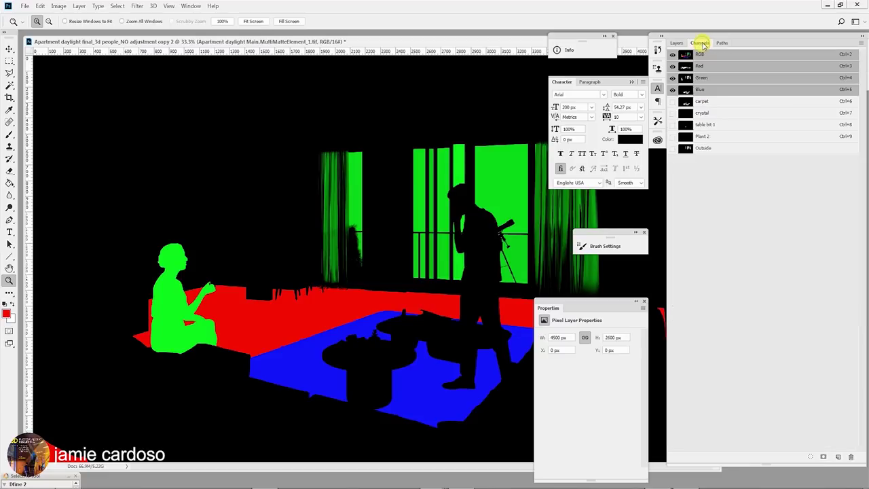
ctrl+click(684, 77)
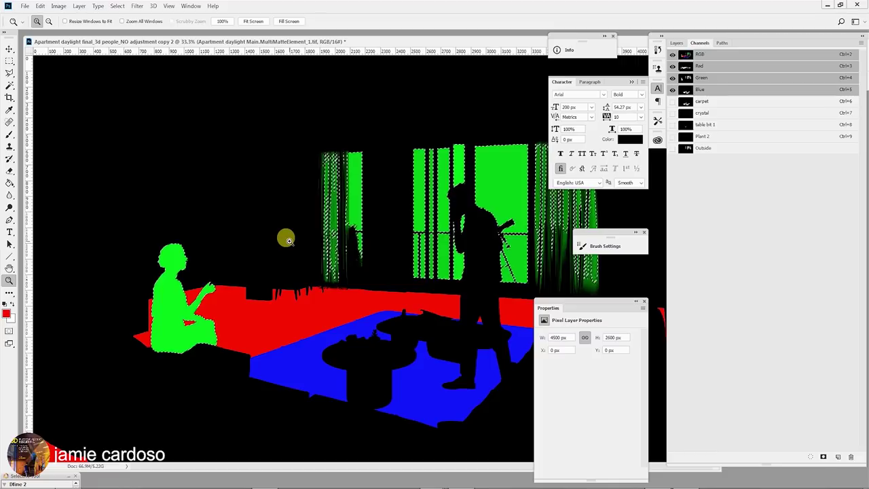
Subtract a rectangular marquee around the seated woman from the selection
click(9, 60)
click(48, 62)
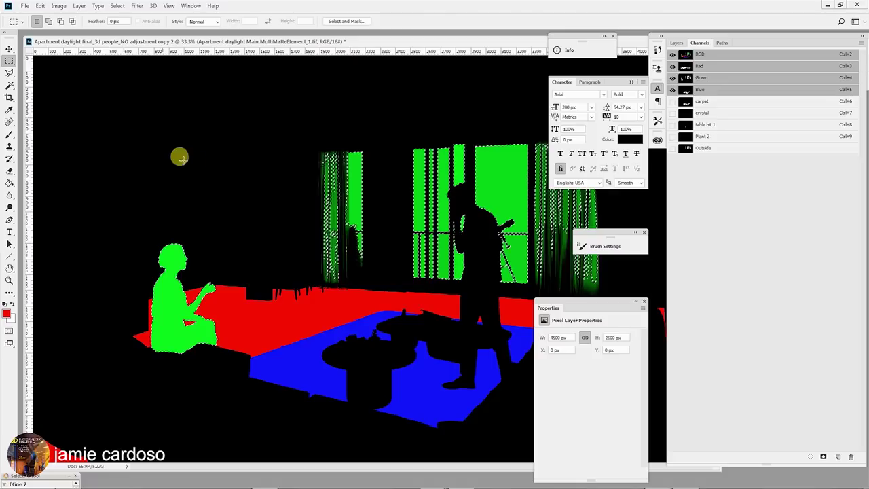
drag(120, 178, 228, 403)
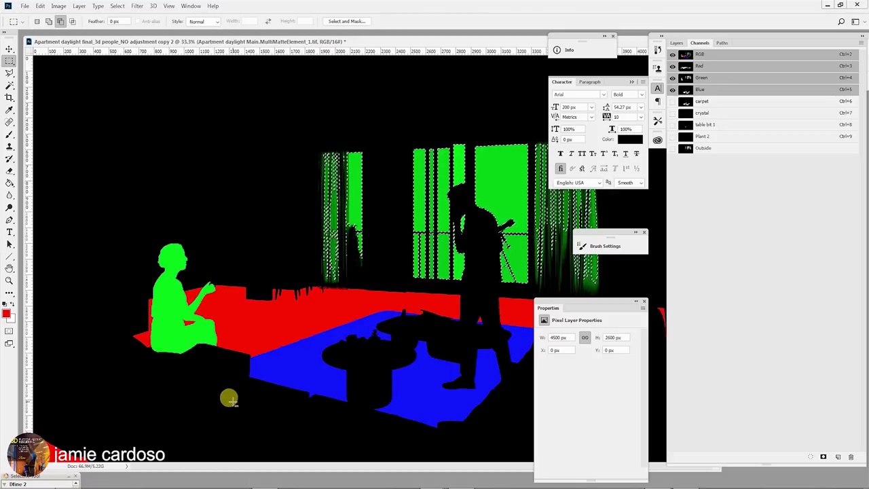
key(z)
alt+click(386, 305)
alt+click(389, 307)
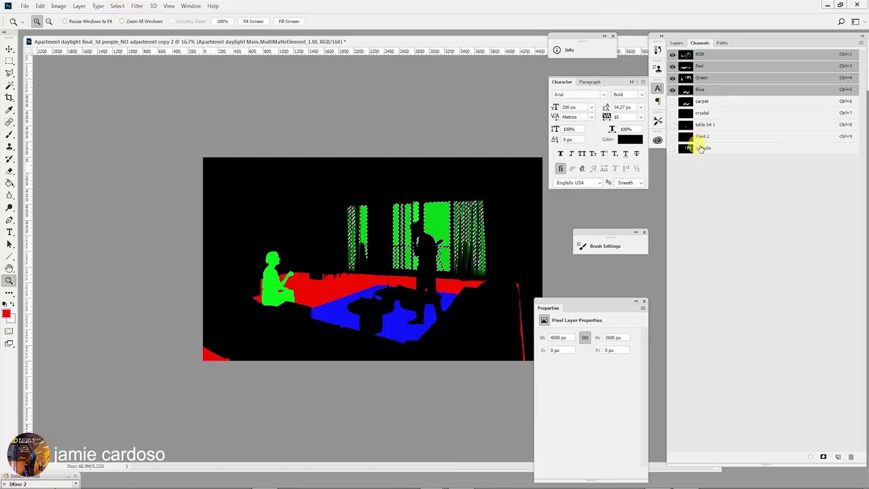
click(117, 6)
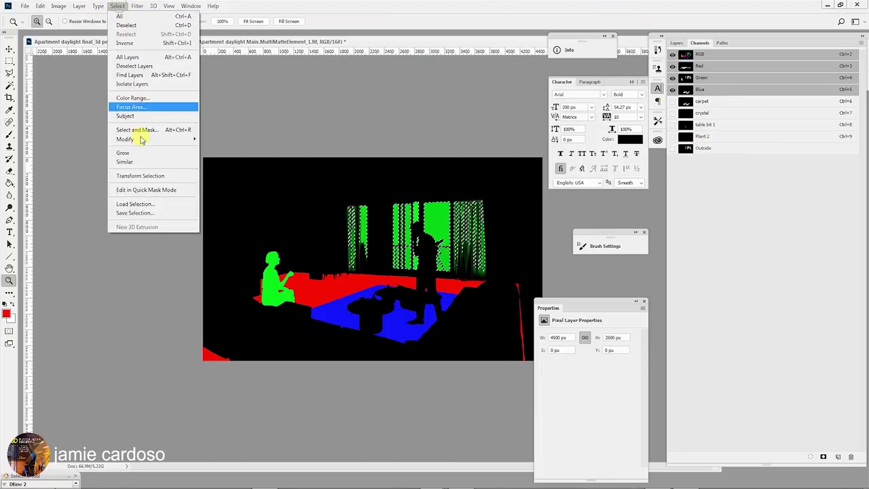
Save the window selection into the existing Outside channel with Replace Channel, then view RGB again
click(139, 213)
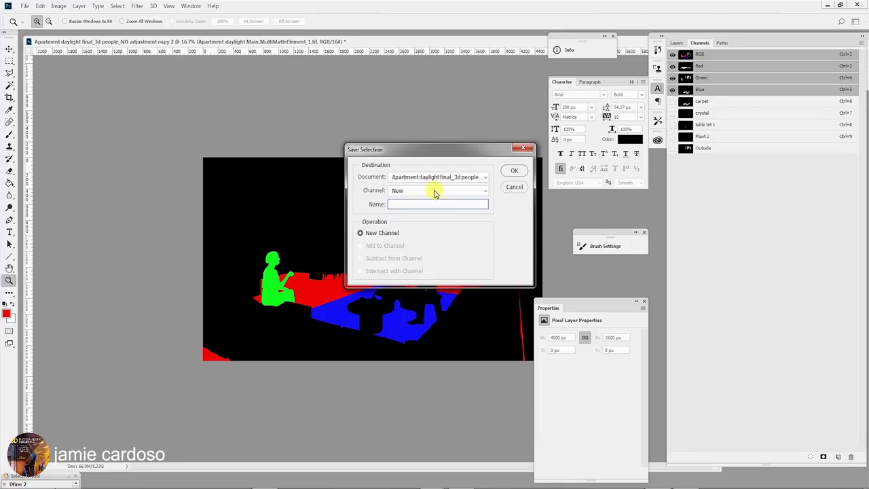
click(433, 190)
click(411, 250)
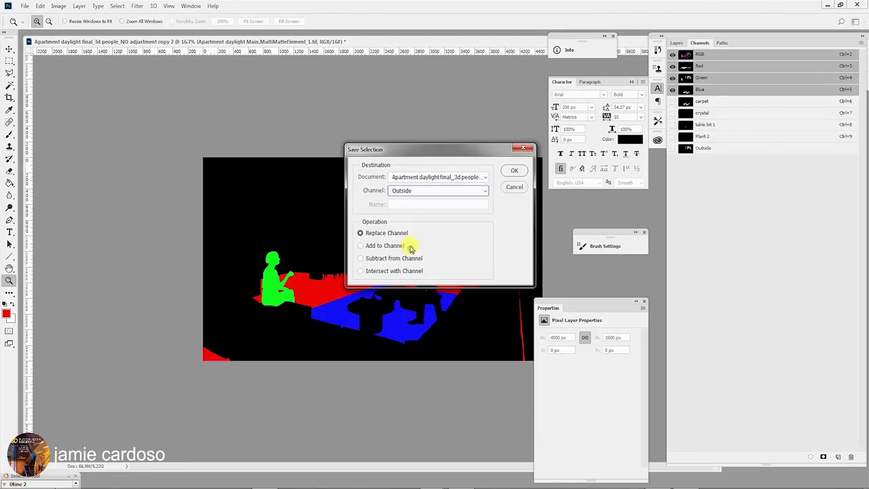
click(416, 190)
click(415, 192)
click(514, 171)
click(703, 148)
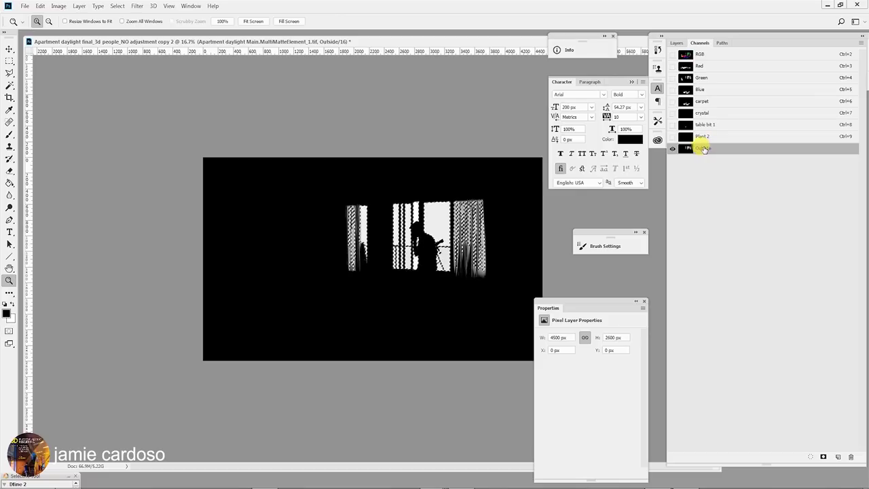
click(700, 53)
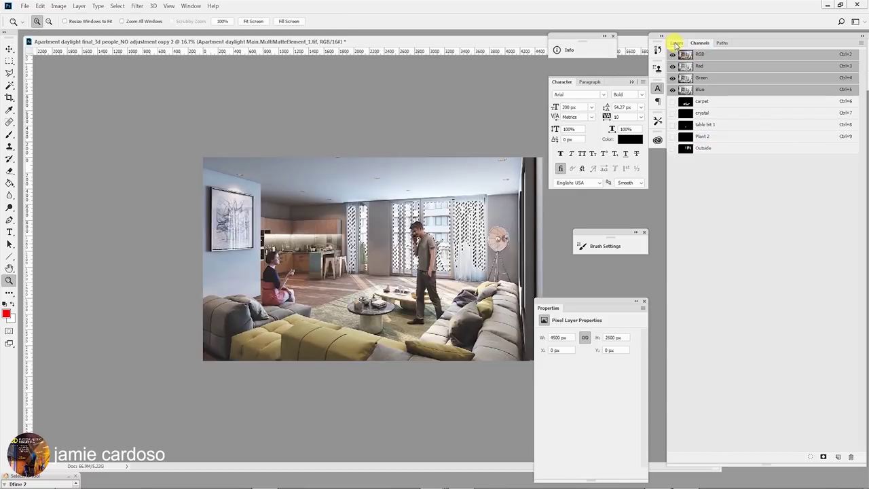
Flatten the duplicate document into one layer, discarding the hidden layers
click(676, 42)
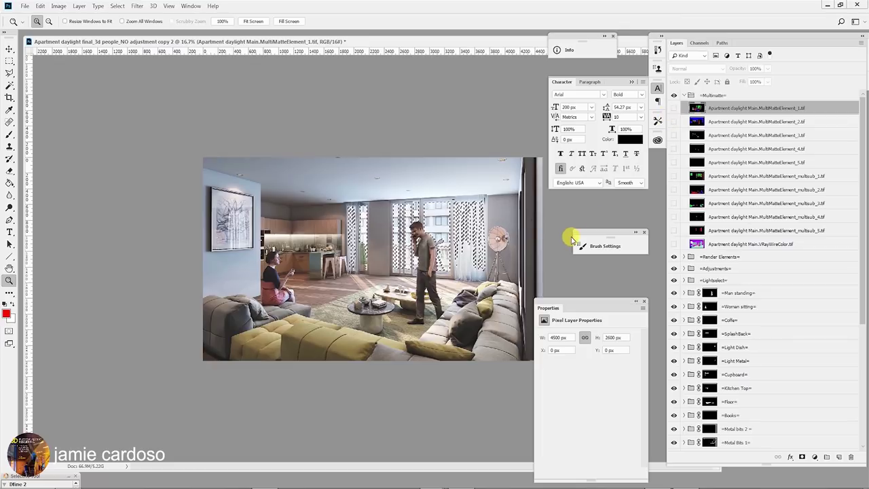
click(739, 244)
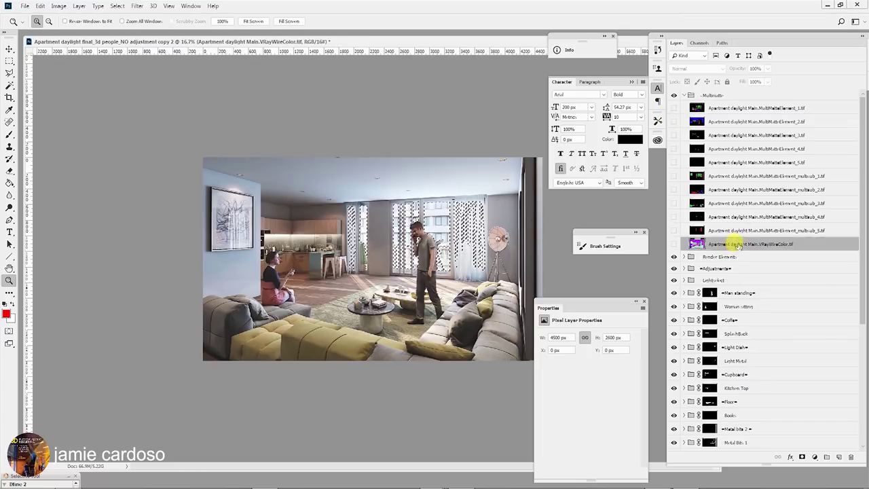
right_click(742, 243)
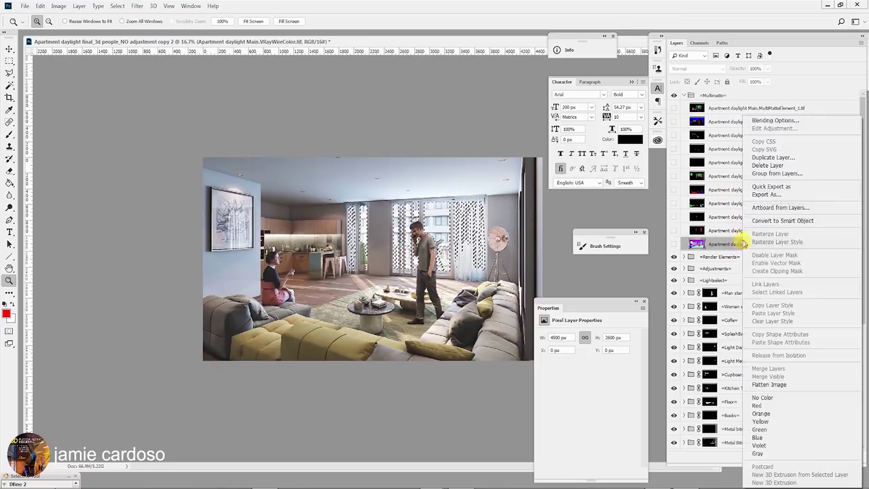
click(789, 385)
click(392, 185)
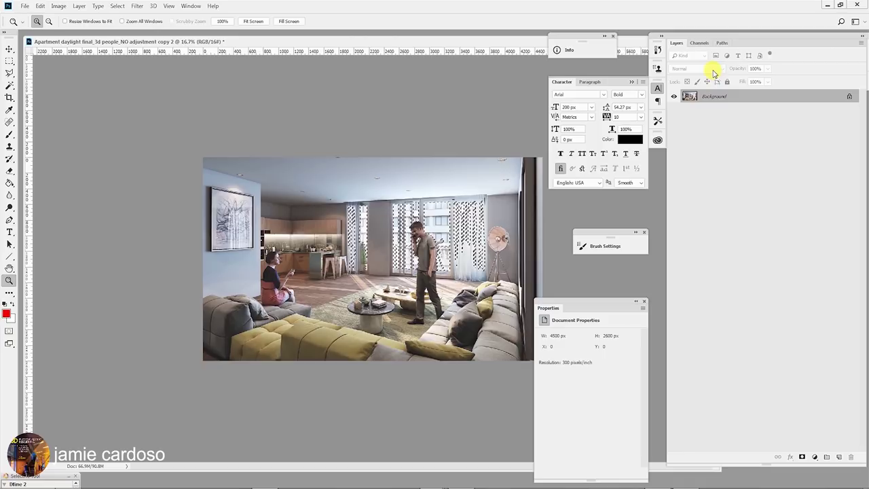
Copy the flattened image and paste it back as a new Layer 1
click(40, 6)
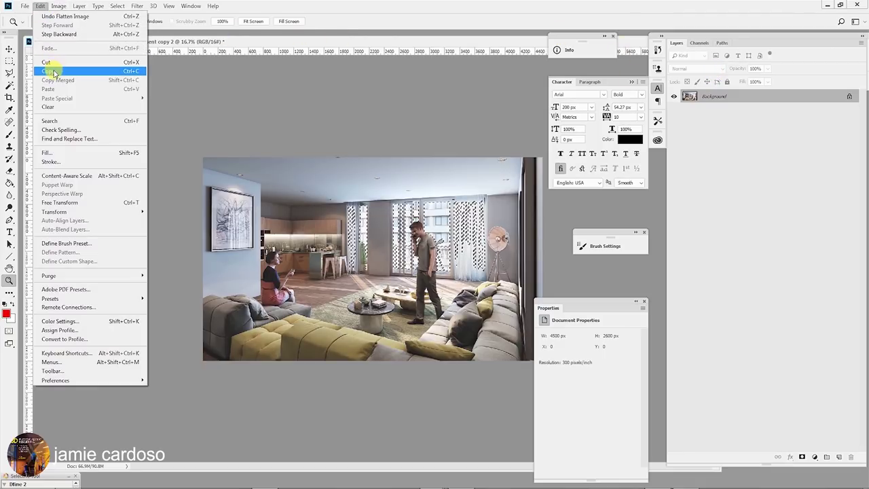
click(54, 72)
click(40, 6)
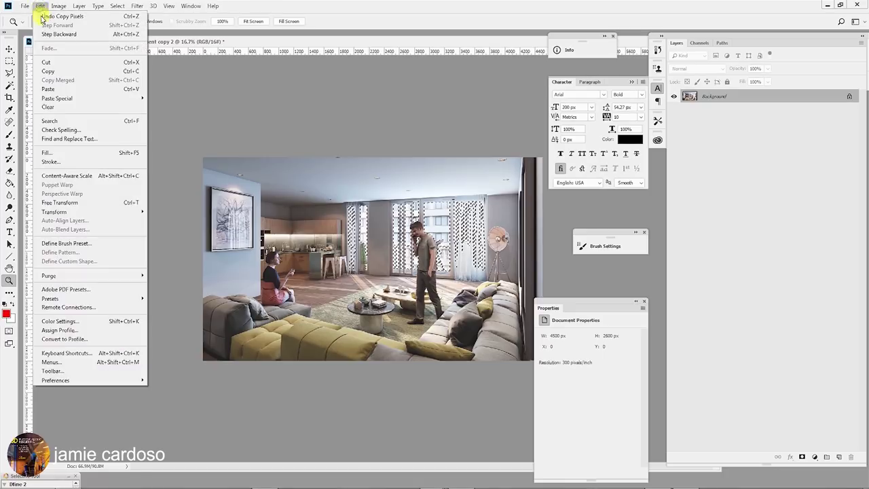
click(47, 88)
Float the documents and select Levels Outside in the main render's Adjustments group
drag(382, 39, 355, 265)
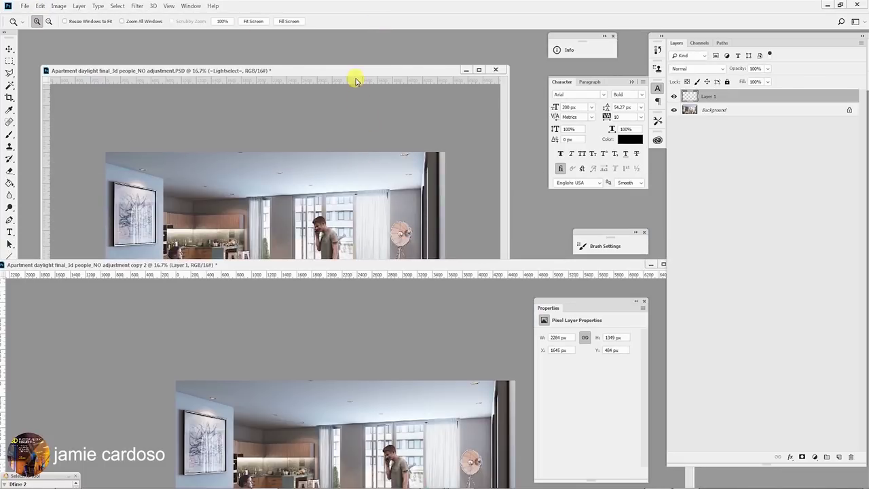
click(353, 72)
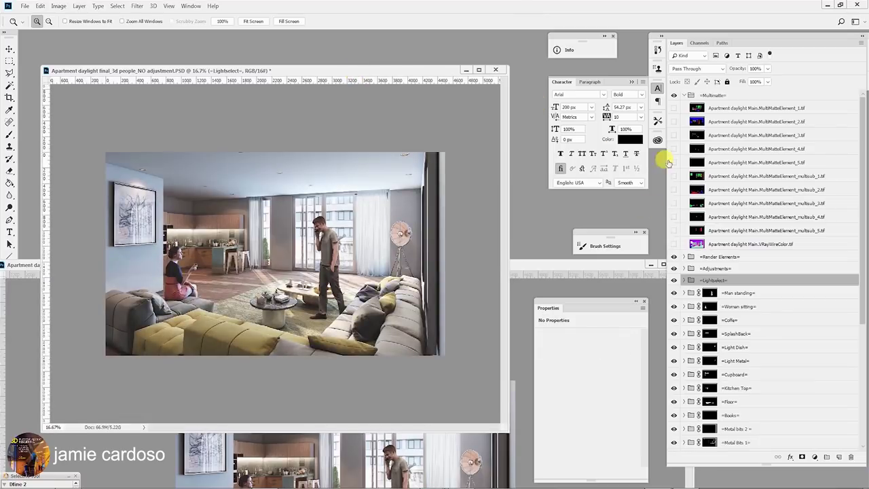
click(685, 96)
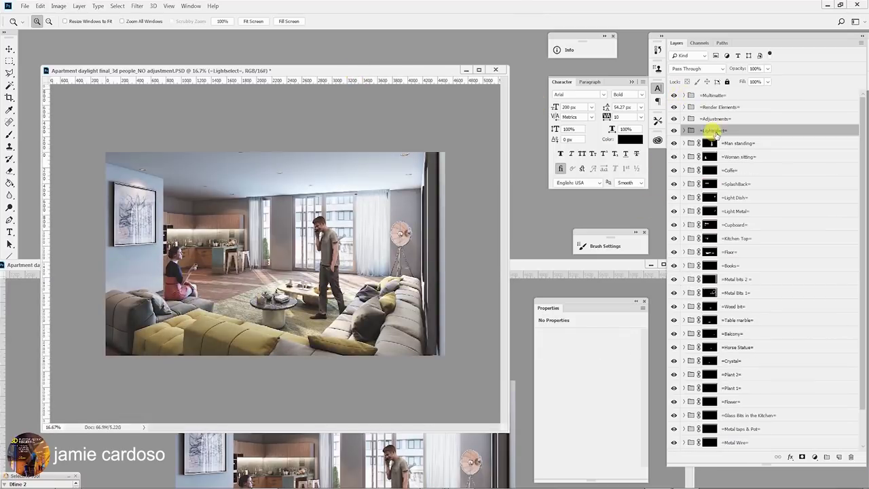
click(687, 120)
click(770, 133)
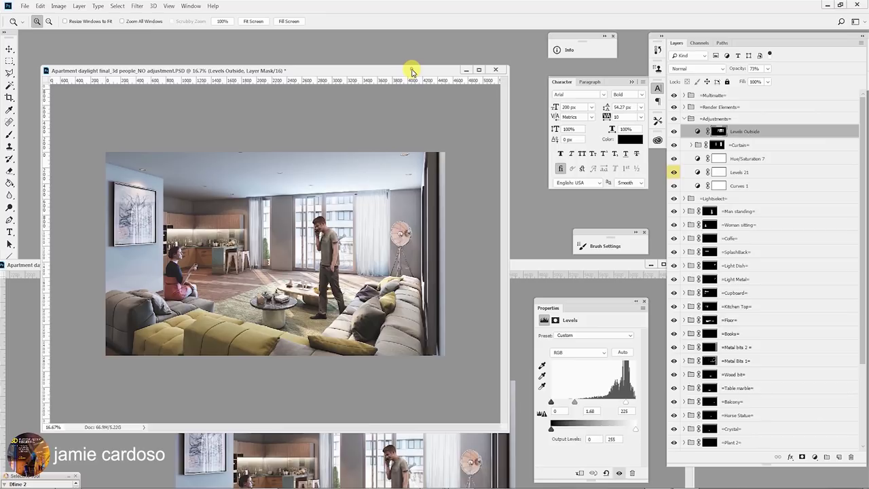
Duplicate Layer 1 into the main apartment PSD under the name 'glow outside'
click(31, 265)
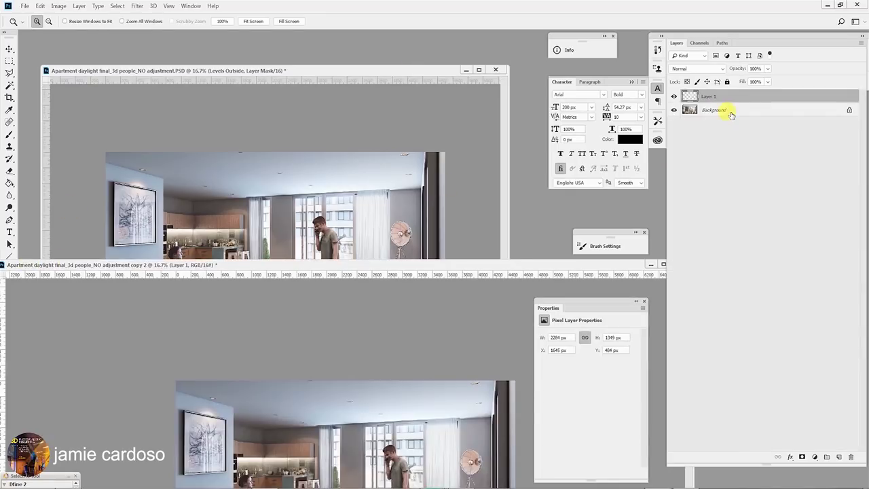
right_click(731, 98)
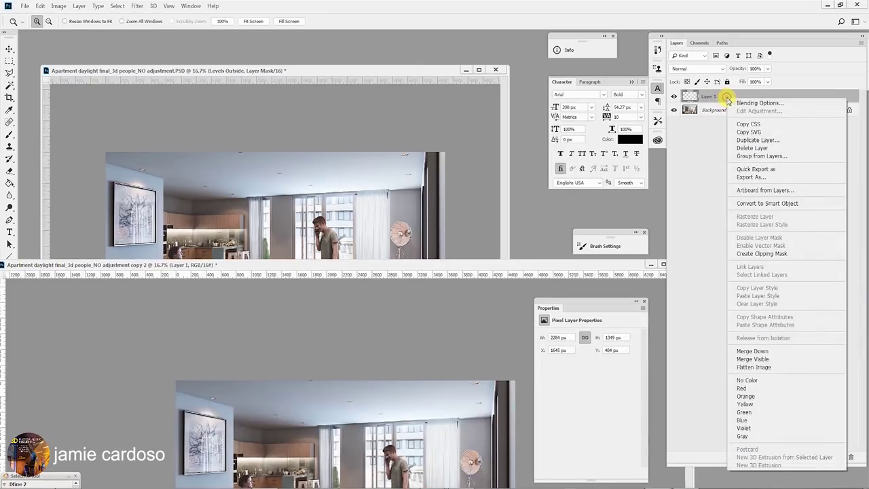
click(771, 140)
click(519, 281)
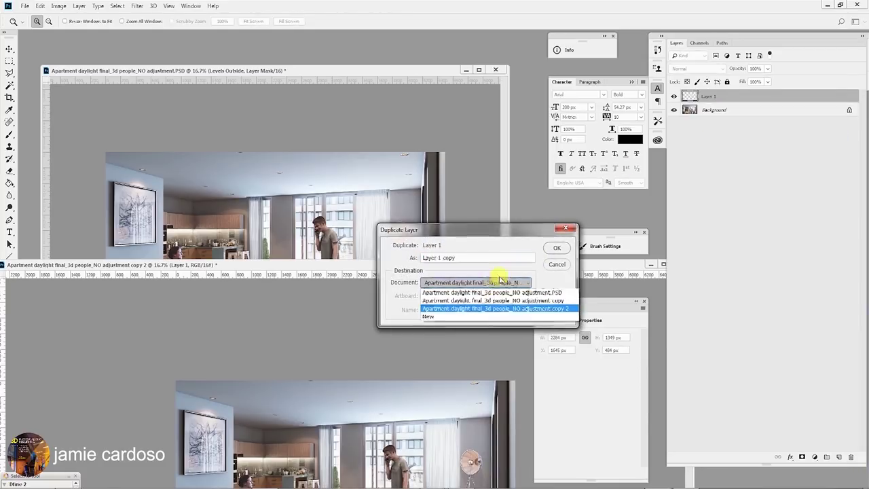
click(529, 293)
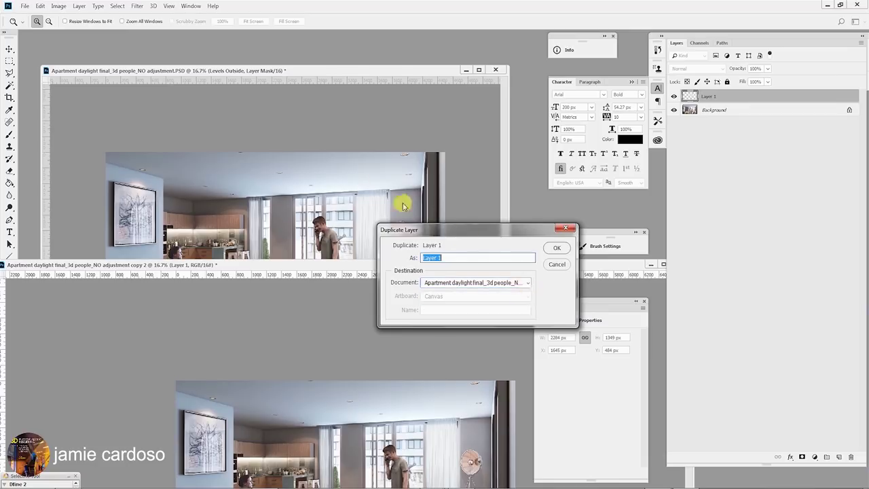
text(glow outside)
key(Return)
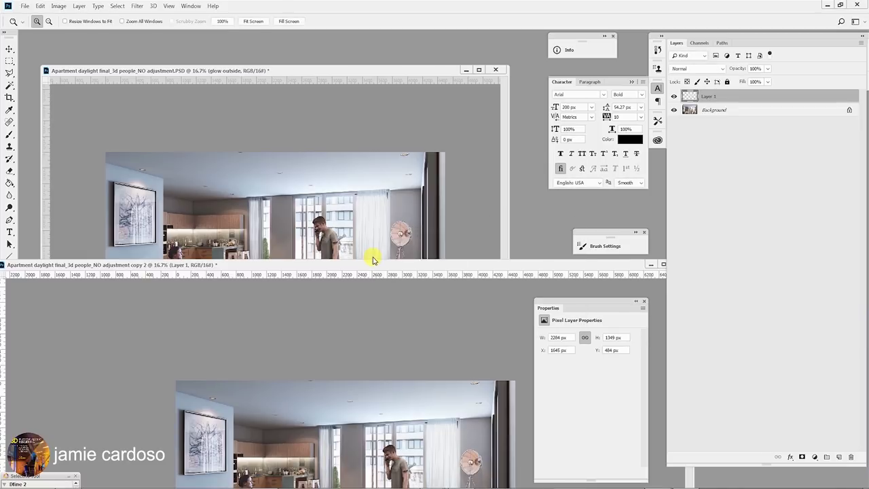
Convert 'glow outside' to a smart object and close the spare copy without saving
click(360, 72)
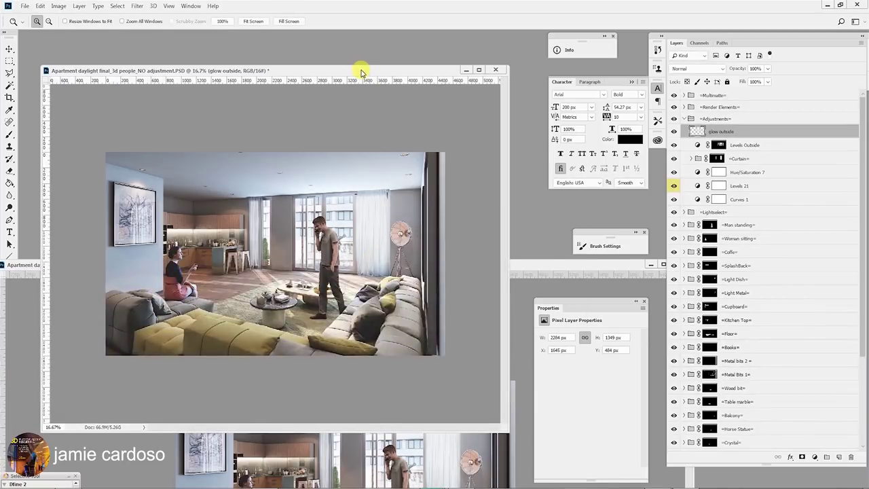
right_click(731, 131)
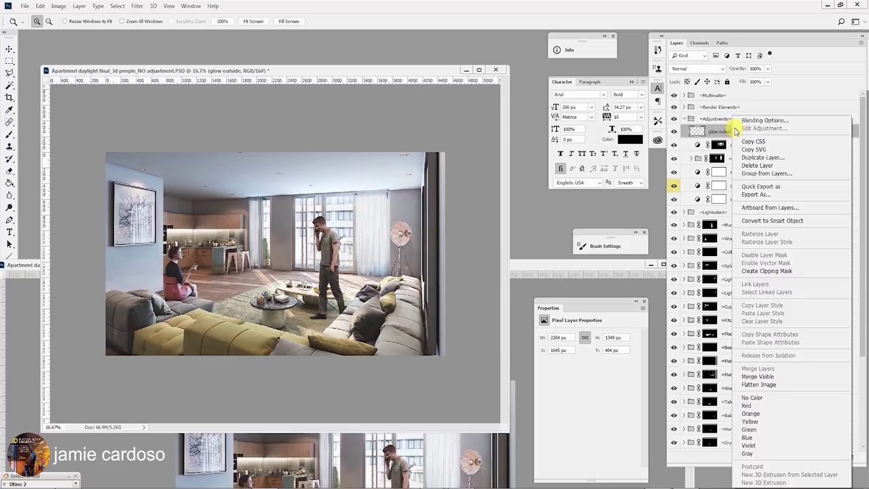
click(782, 222)
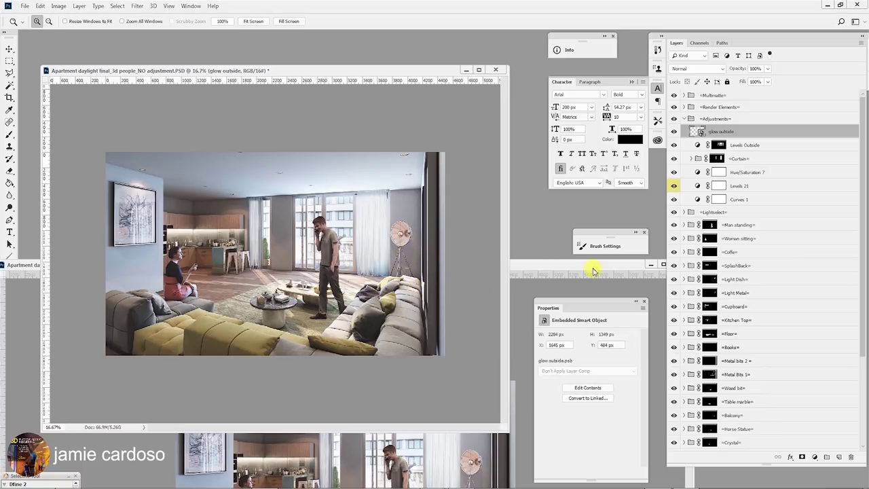
drag(595, 267, 433, 254)
click(457, 237)
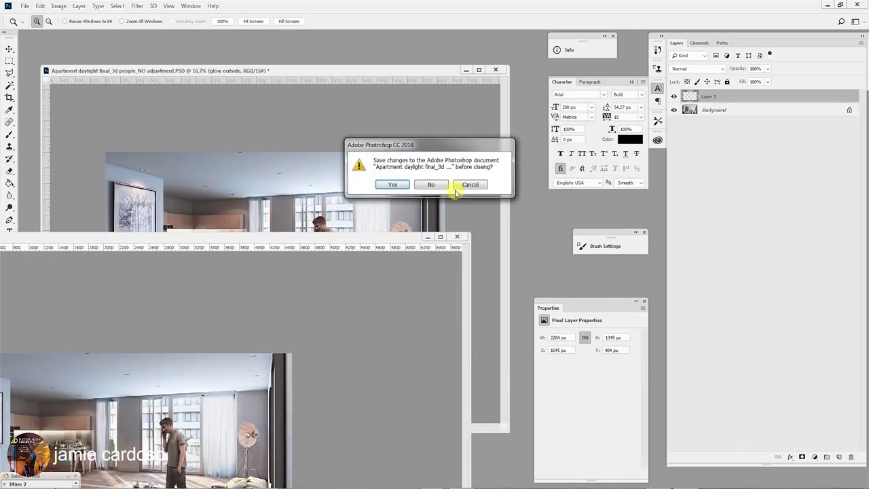
click(437, 187)
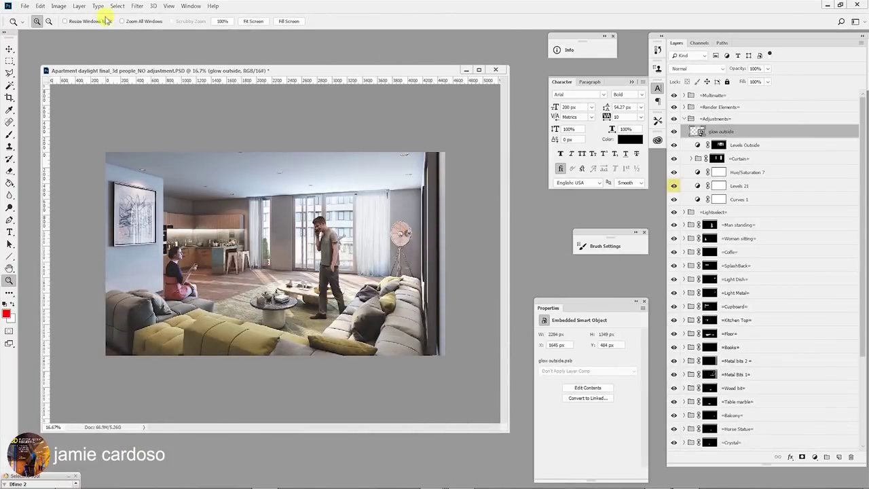
Apply a Gaussian Blur with a radius of about 31.8 pixels to 'glow outside'
click(138, 6)
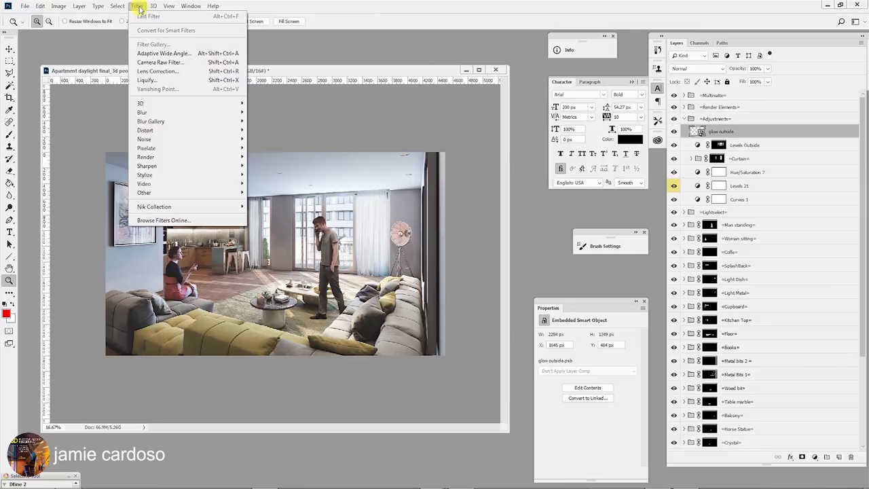
mouse_move(165, 111)
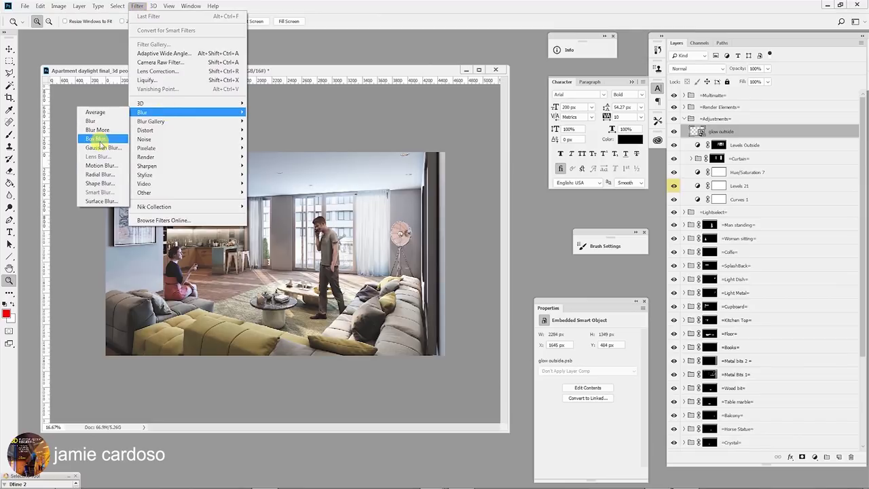
click(101, 147)
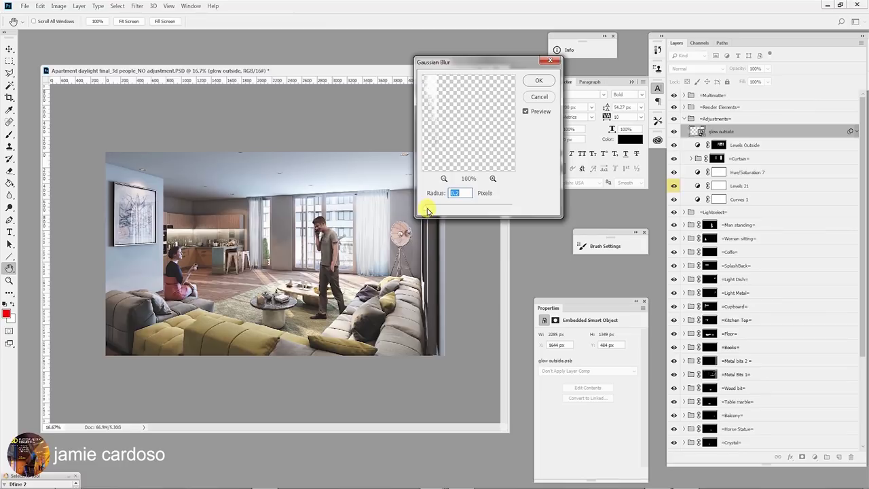
drag(428, 212, 459, 211)
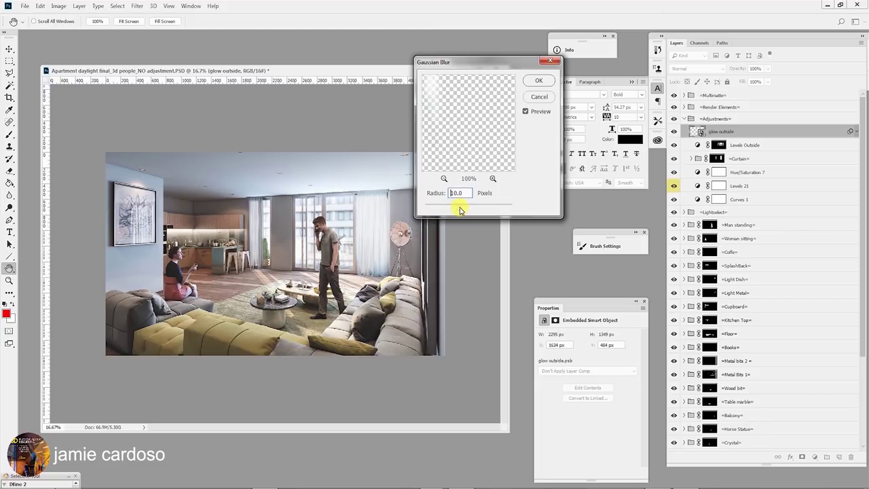
drag(459, 212, 467, 209)
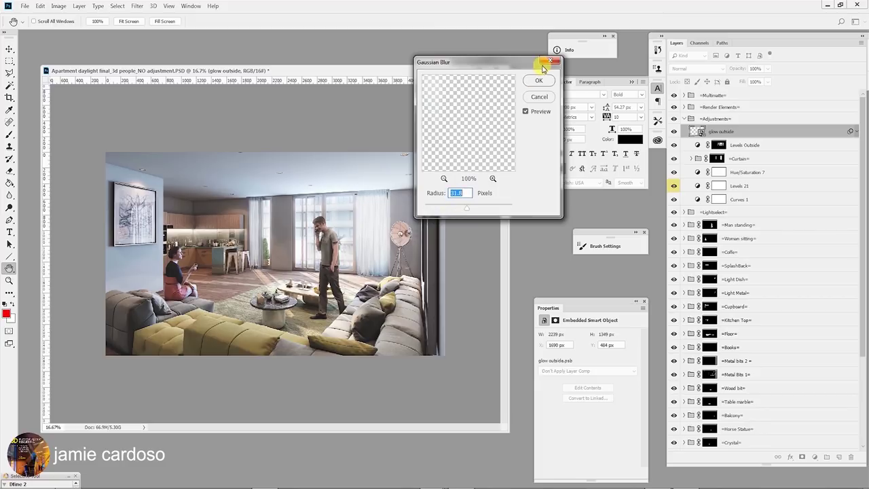
click(551, 82)
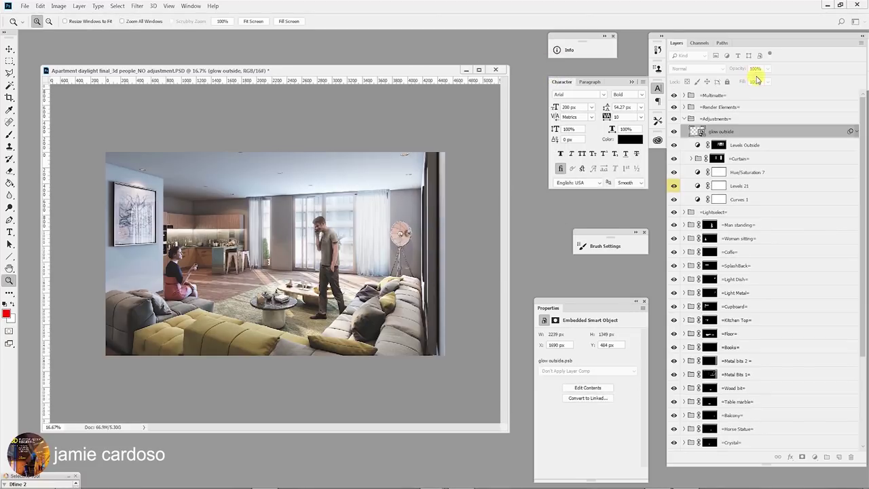
Set 'glow outside' to Screen blend mode and compare it on and off
click(712, 69)
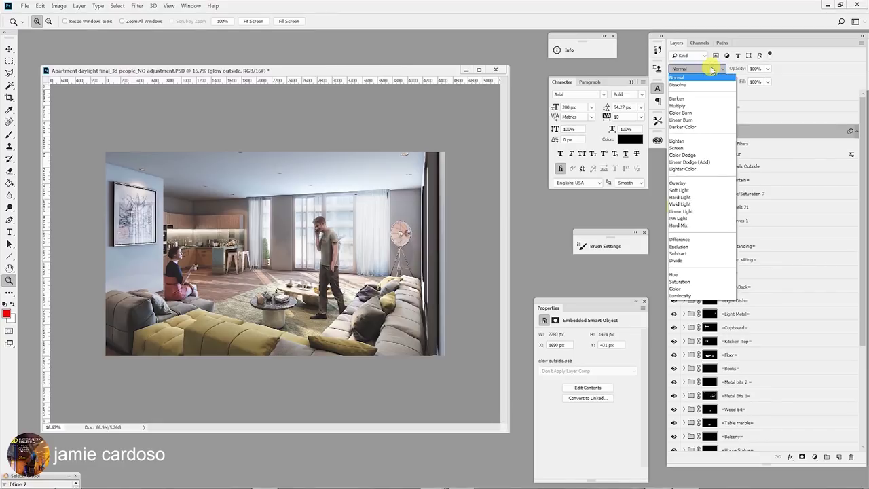
click(681, 148)
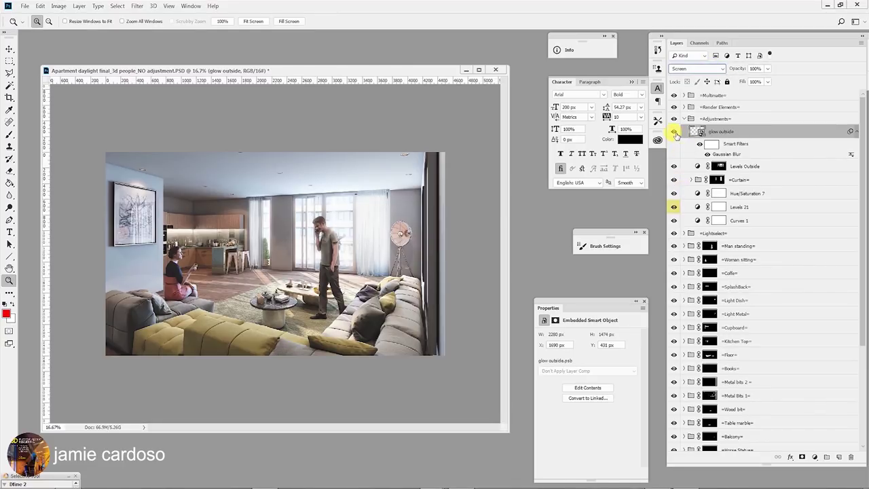
click(674, 131)
click(674, 131)
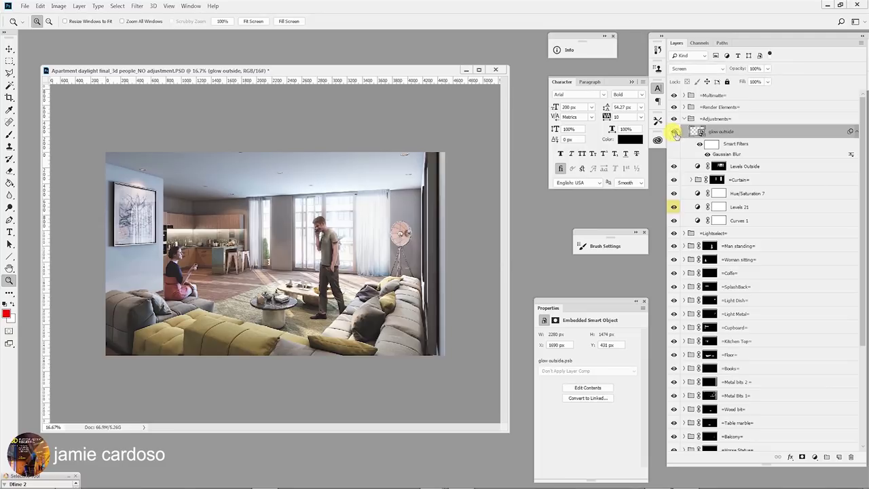
click(343, 242)
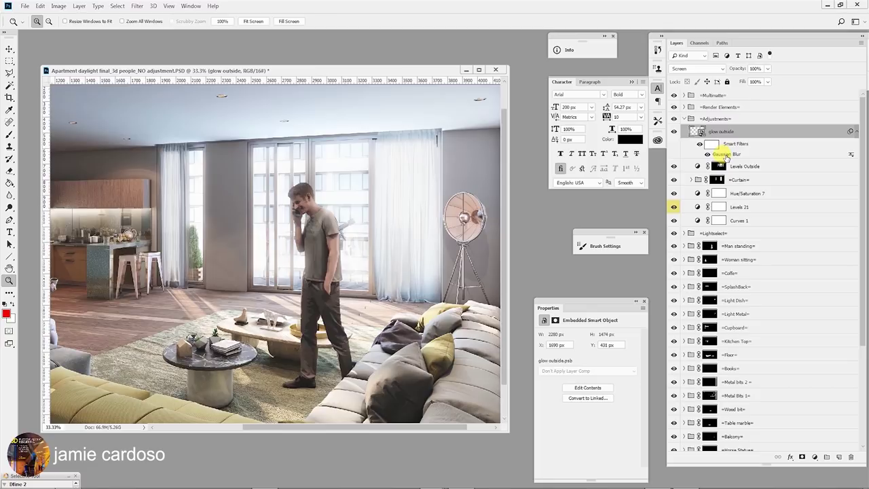
Raise the Gaussian Blur smart filter radius to 48.4 pixels
double_click(725, 155)
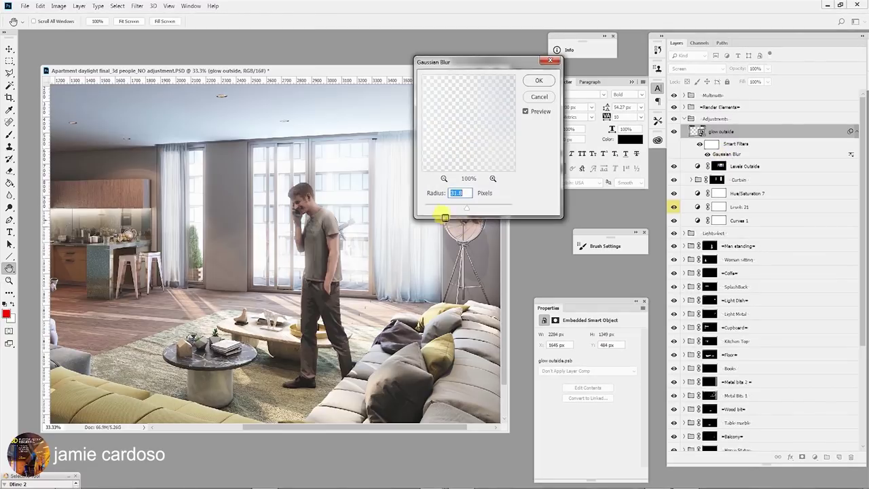
mouse_move(467, 213)
mouse_down()
mouse_move(481, 210)
mouse_move(471, 211)
mouse_up()
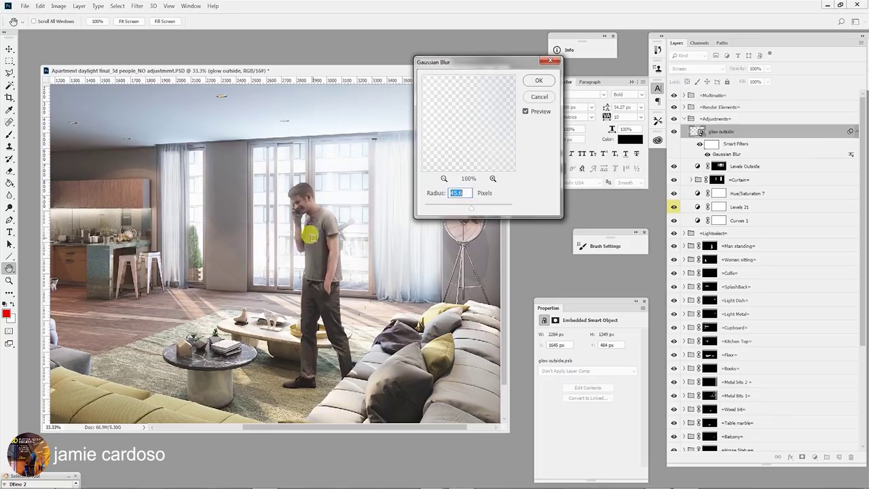
drag(468, 207, 473, 209)
click(539, 80)
Lower the opacity of 'glow outside' to 70%
click(769, 72)
drag(767, 81, 756, 82)
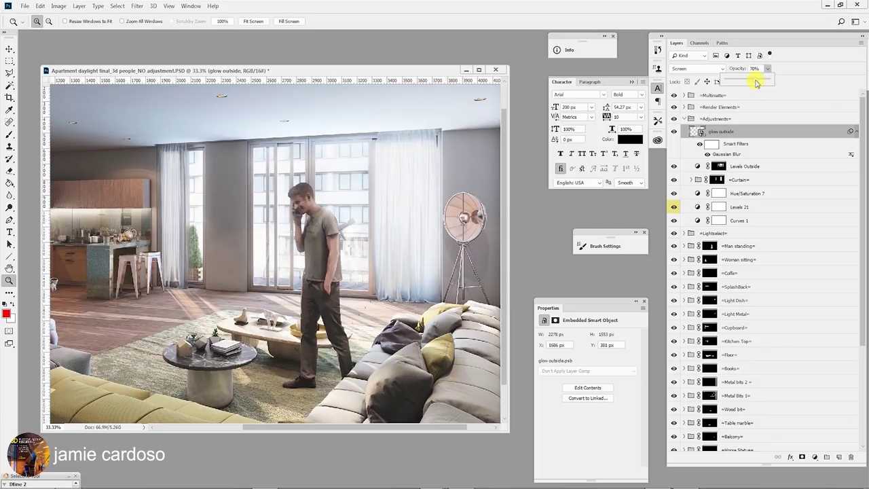
click(318, 209)
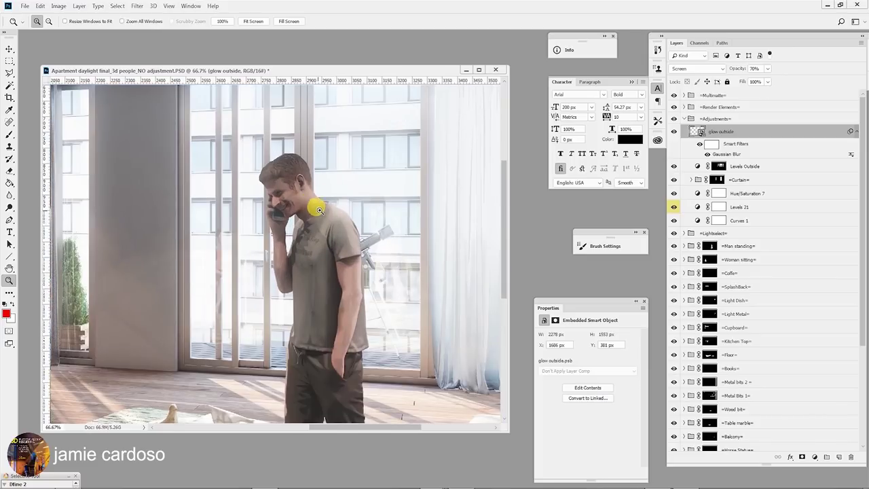
Set 'glow outside' opacity to 91%, then zoom out and toggle it to compare
click(768, 68)
drag(768, 78, 779, 83)
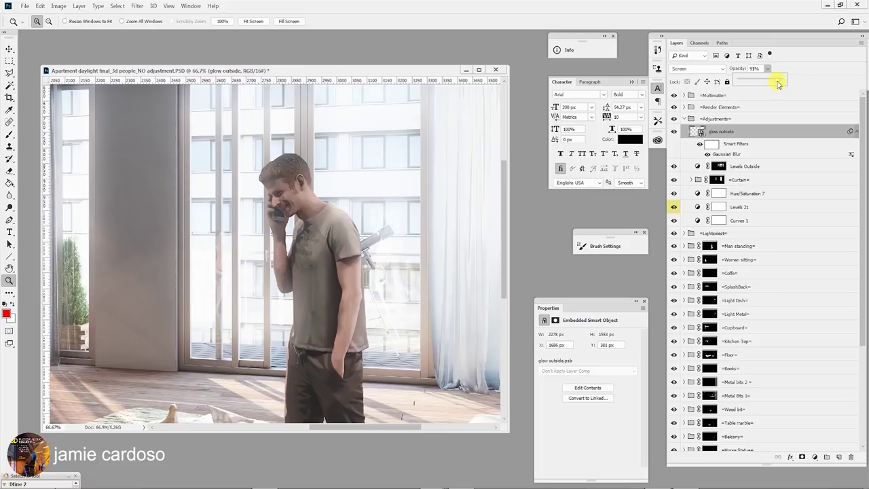
alt+click(329, 239)
alt+click(328, 239)
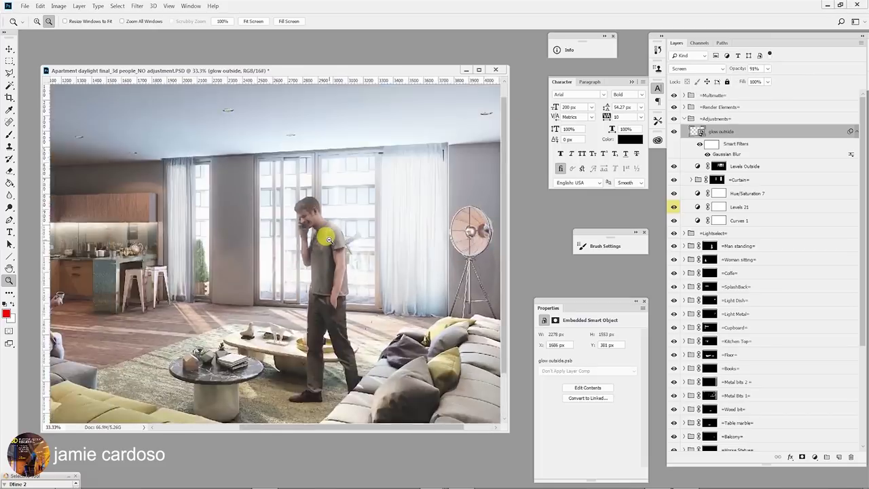
alt+click(328, 239)
alt+click(329, 239)
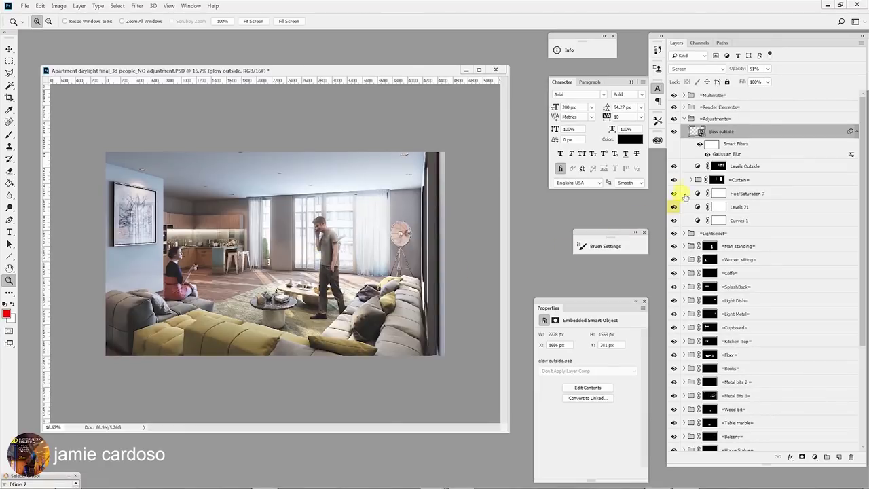
click(674, 131)
click(674, 132)
click(674, 132)
click(674, 132)
click(276, 221)
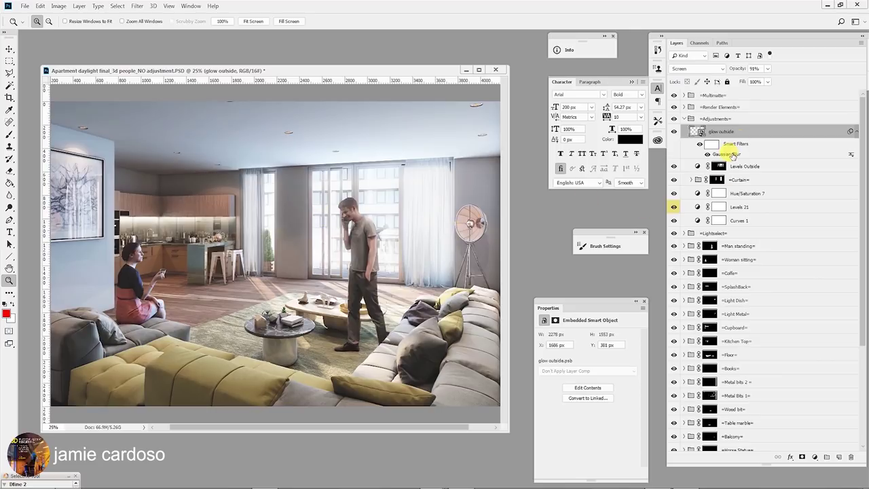
Nudge the Gaussian Blur radius on 'glow outside' slightly higher, then undo that change
double_click(732, 155)
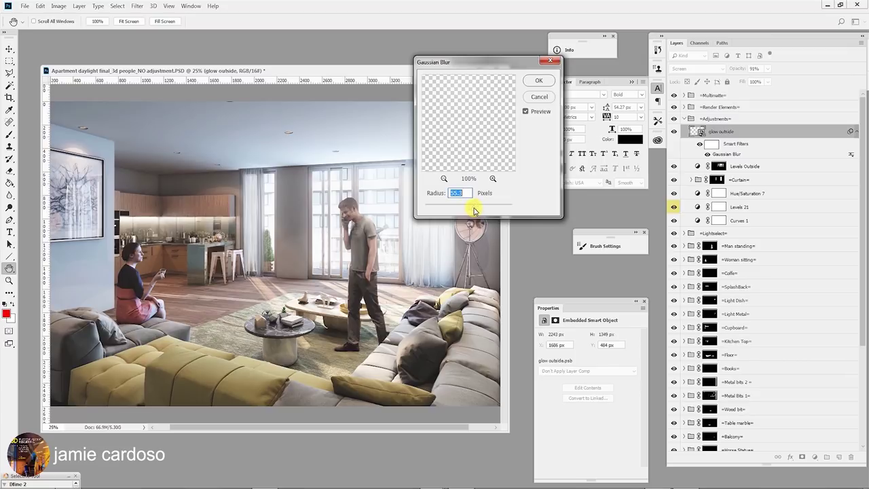
drag(474, 211, 476, 211)
click(538, 80)
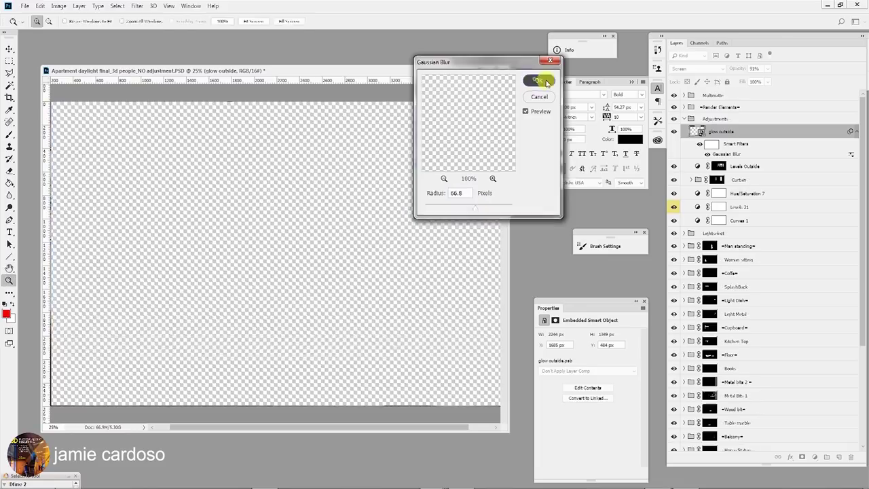
key(ctrl+z)
Zoom in and out around the standing man to inspect the window glow
alt+click(350, 258)
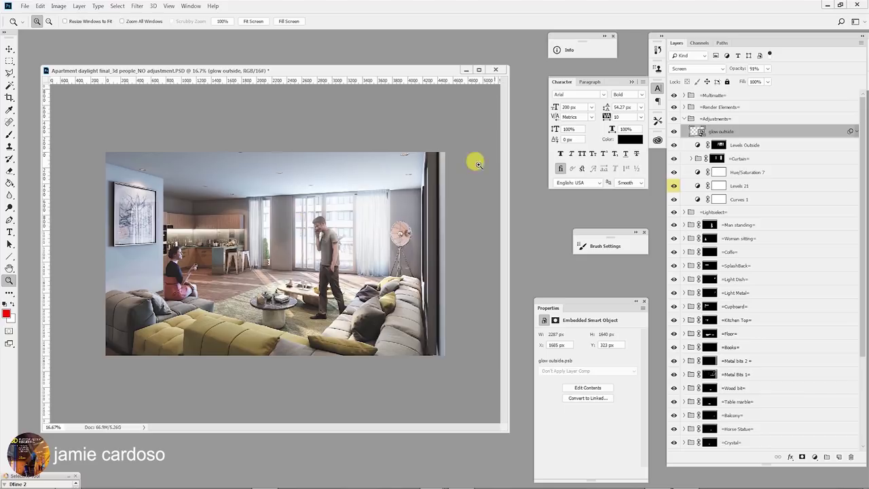
click(290, 231)
click(314, 229)
click(342, 228)
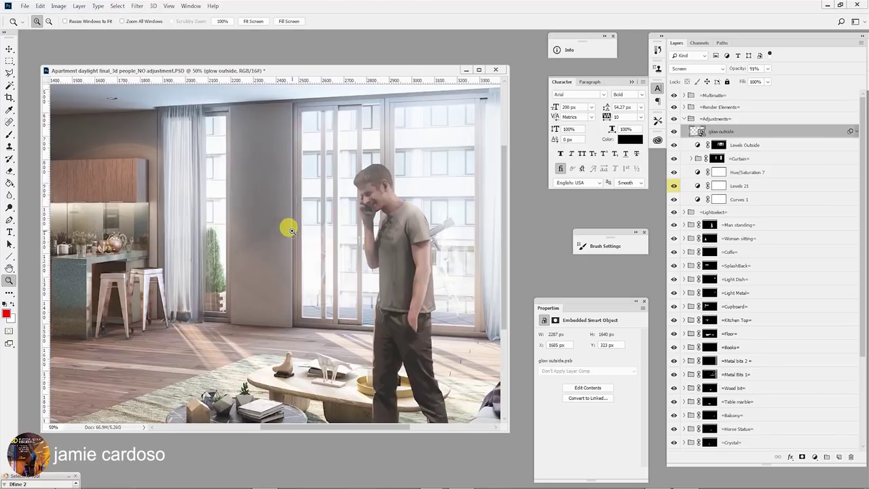
alt+click(298, 234)
alt+click(299, 234)
alt+click(303, 235)
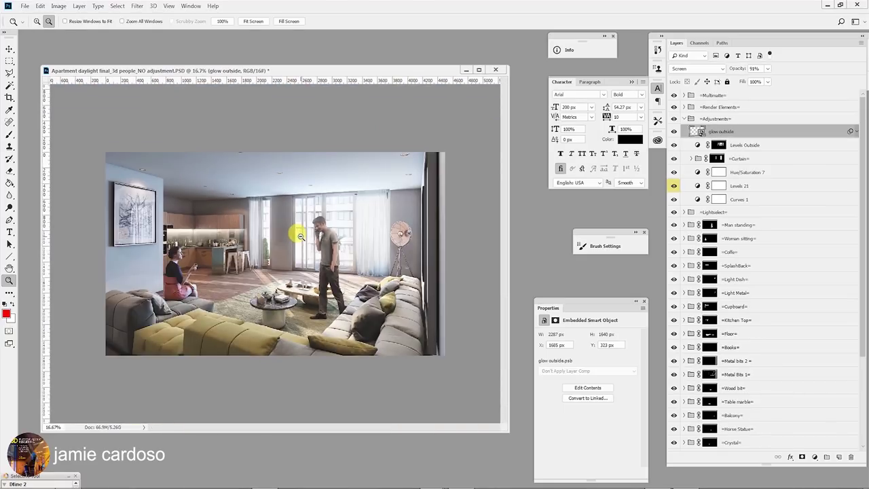
click(128, 277)
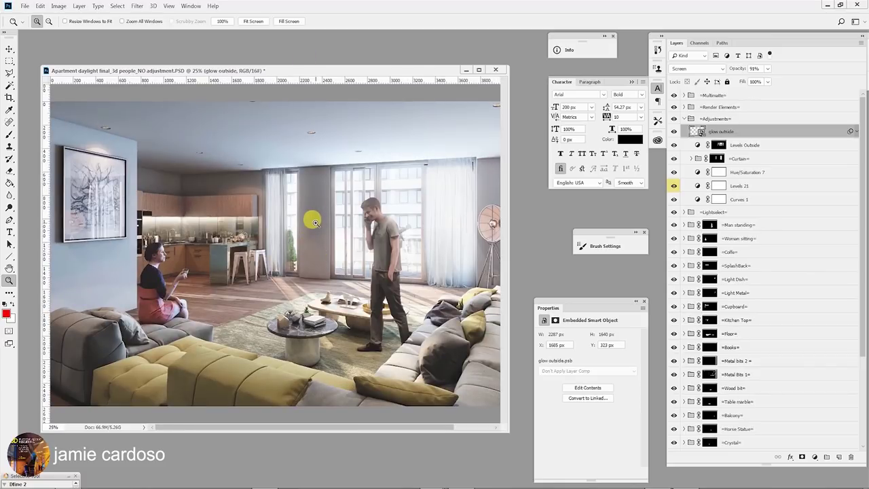
click(426, 220)
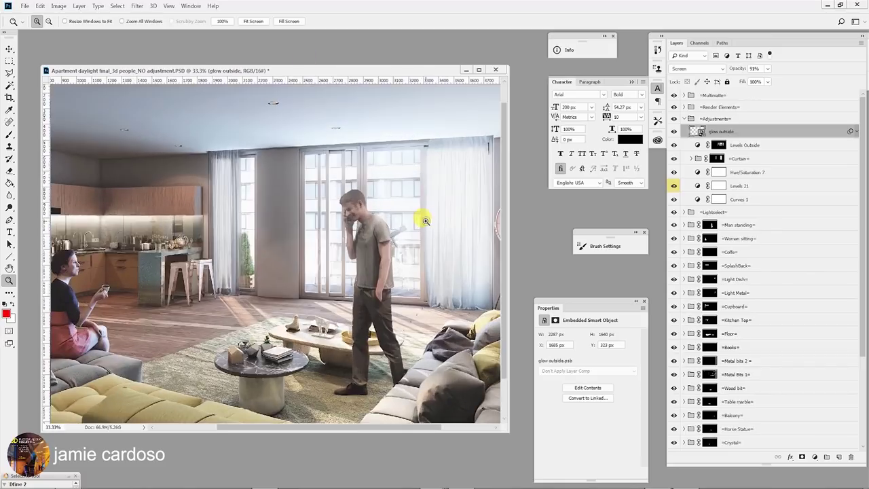
click(345, 221)
click(347, 237)
alt+click(352, 237)
alt+click(353, 238)
alt+click(353, 237)
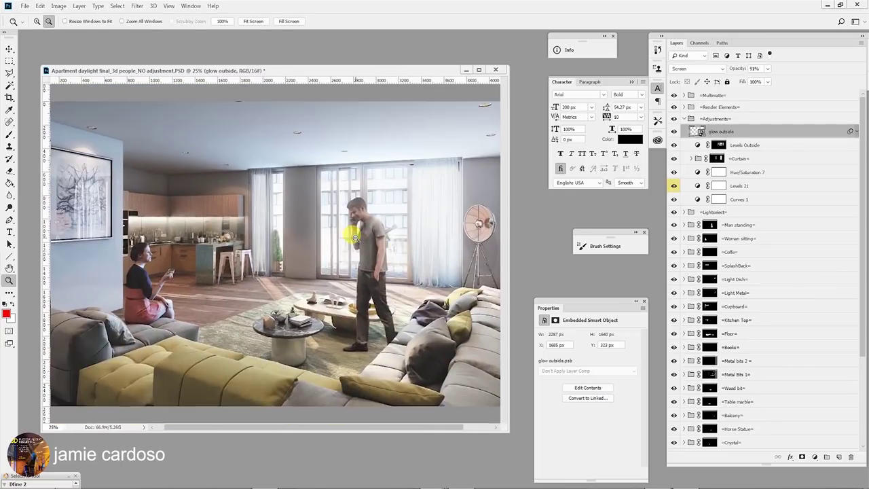
alt+click(354, 238)
Move the document window and inspect the painting and seated woman up close
drag(235, 71, 262, 60)
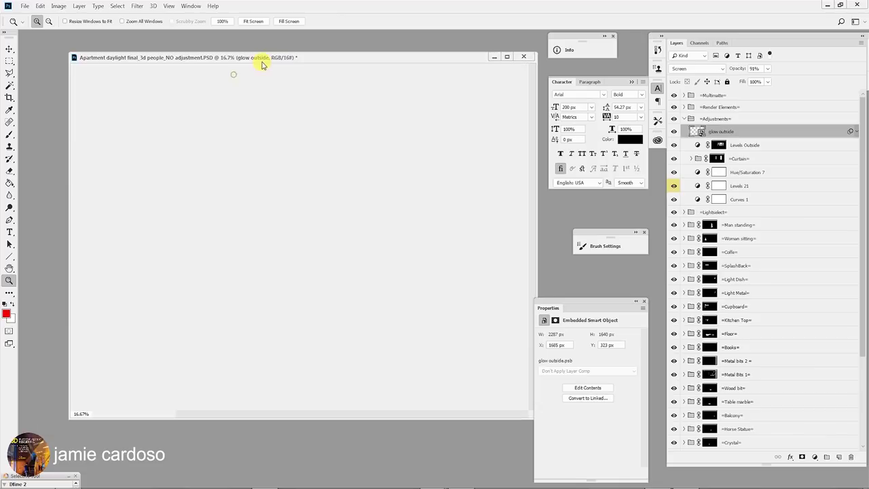
click(132, 190)
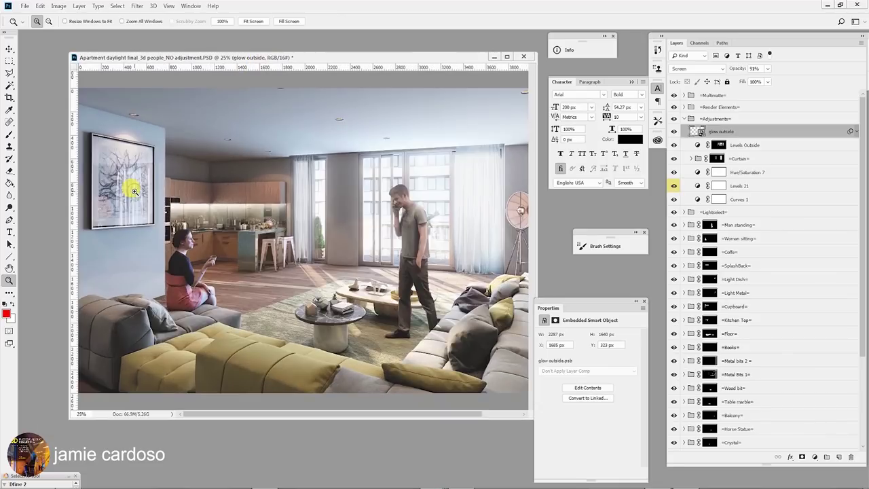
click(178, 241)
click(173, 239)
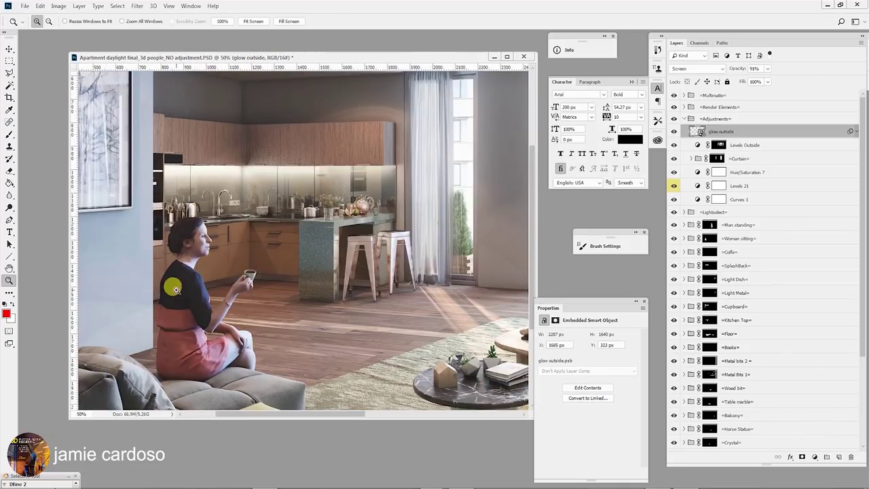
click(156, 284)
alt+click(264, 239)
alt+click(265, 241)
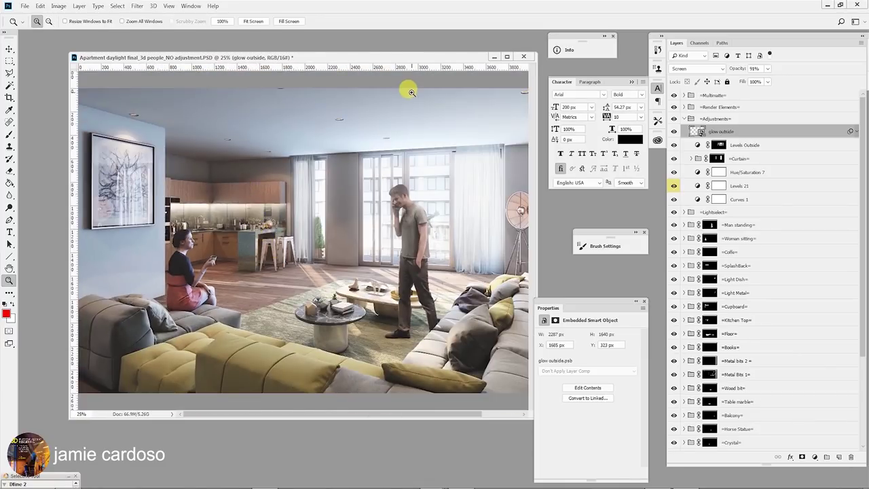
right_click(377, 63)
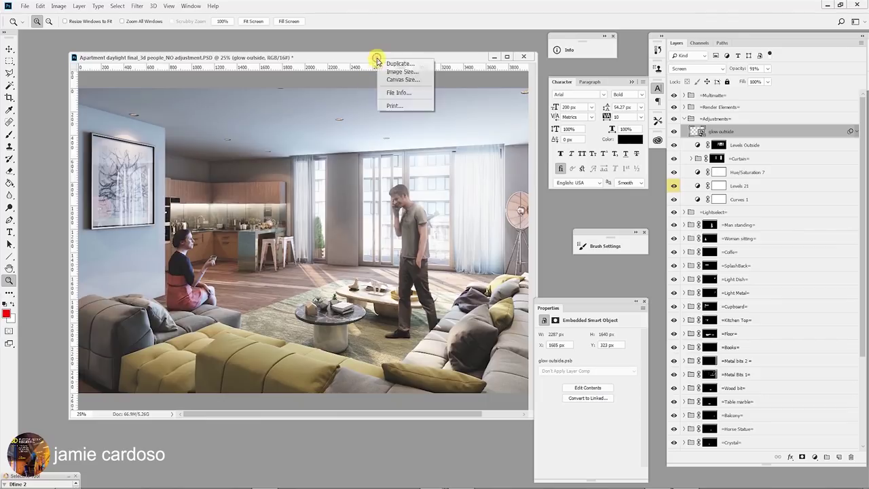
Duplicate the render as 'Apartment daylight final_3d people_NO adjustment copy 2' and view it whole
click(384, 68)
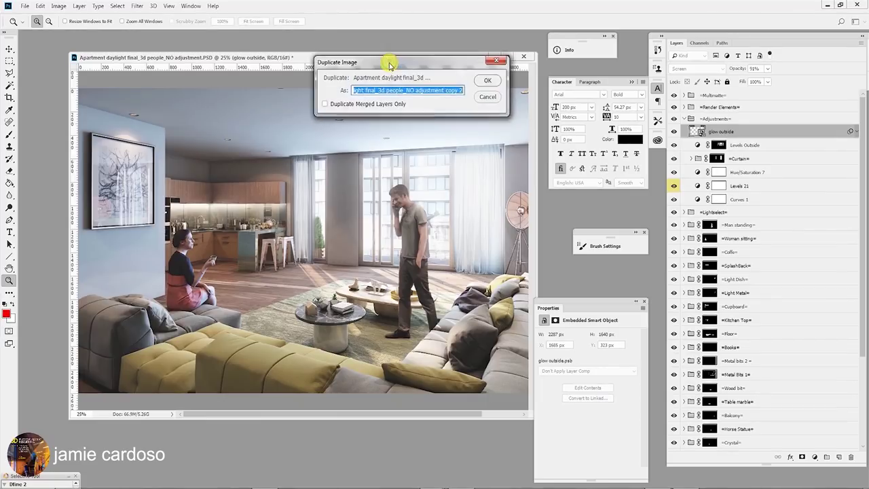
click(486, 81)
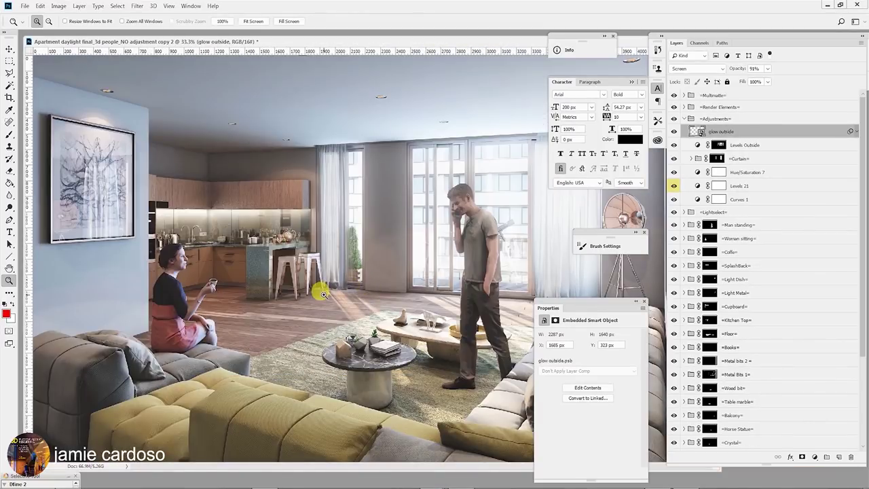
alt+click(323, 293)
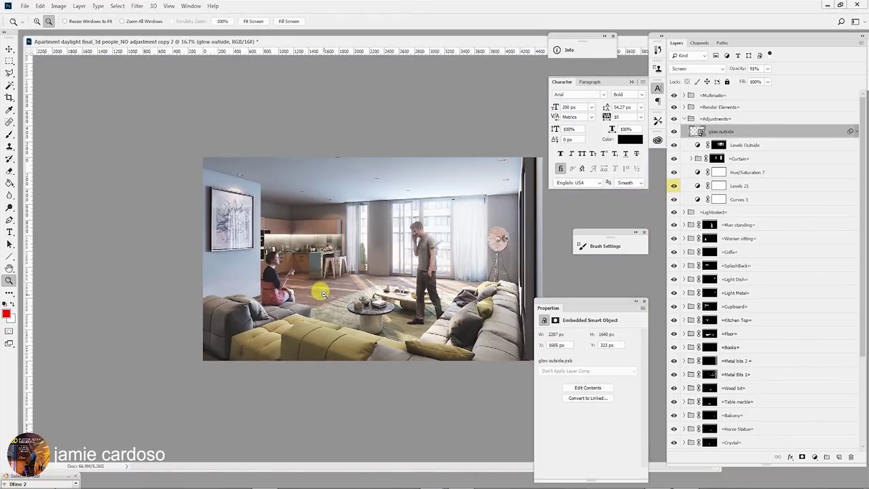
right_click(725, 133)
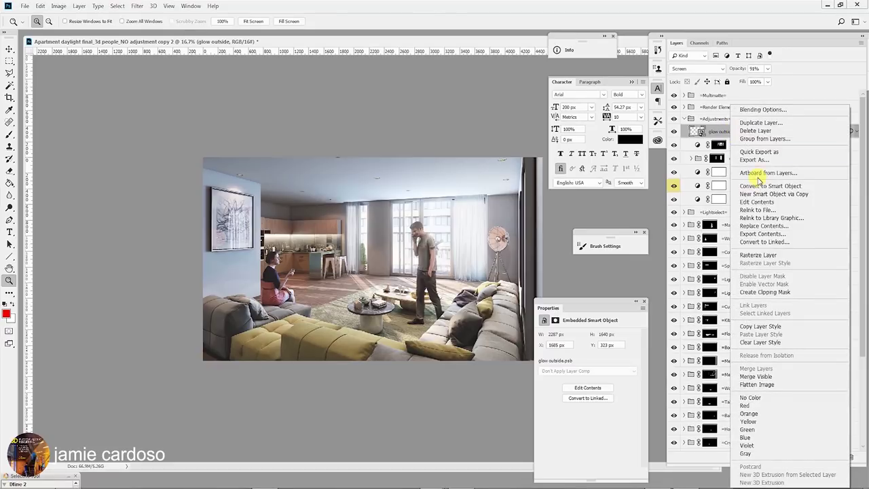
click(714, 130)
Flatten copy 2 into one Background layer, discarding hidden layers, and view it at 100%
double_click(721, 130)
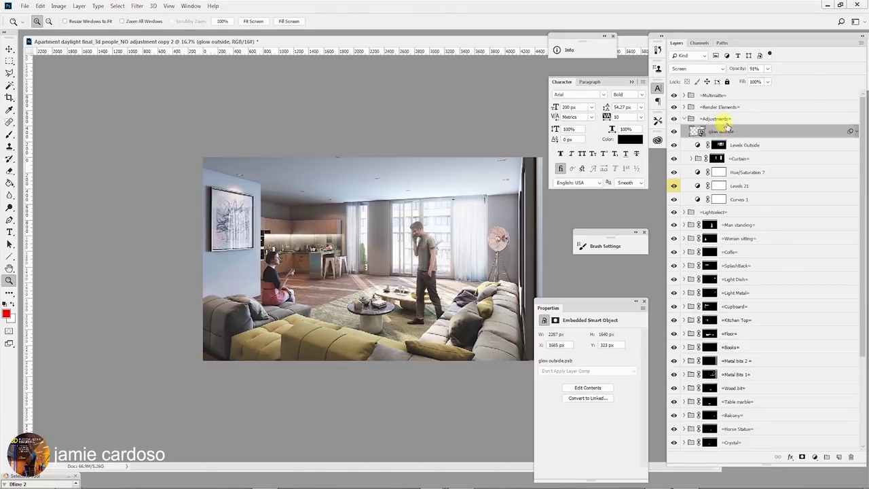
click(721, 119)
right_click(727, 121)
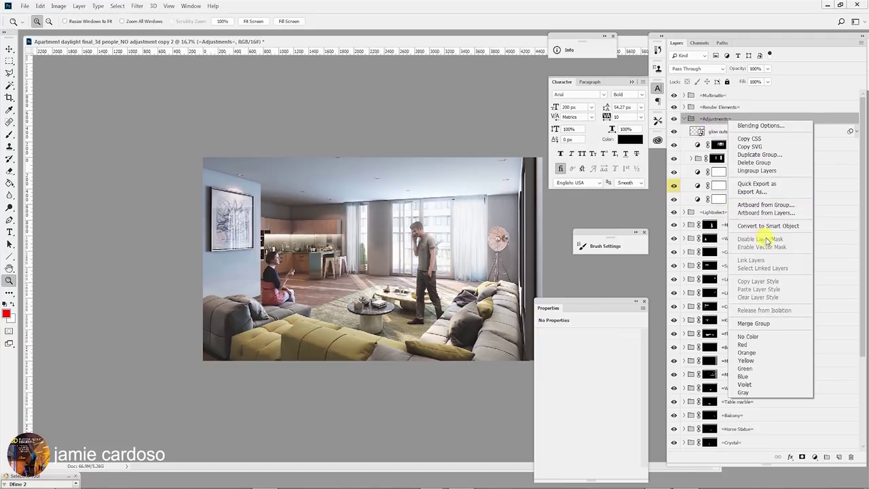
click(718, 127)
click(721, 132)
right_click(721, 131)
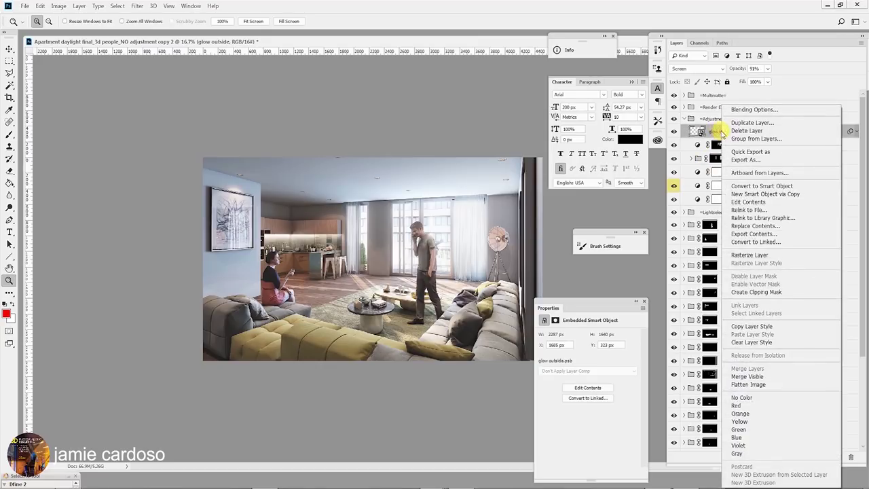
click(763, 385)
click(394, 186)
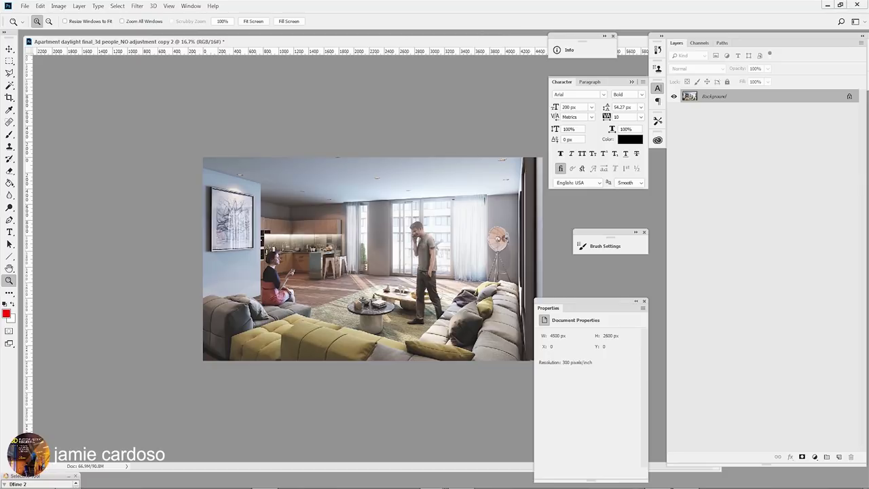
key(ctrl+1)
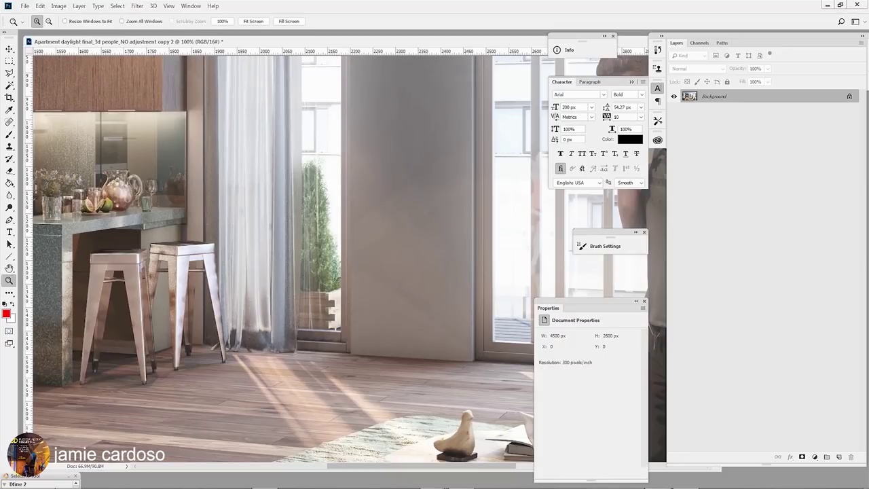
click(10, 49)
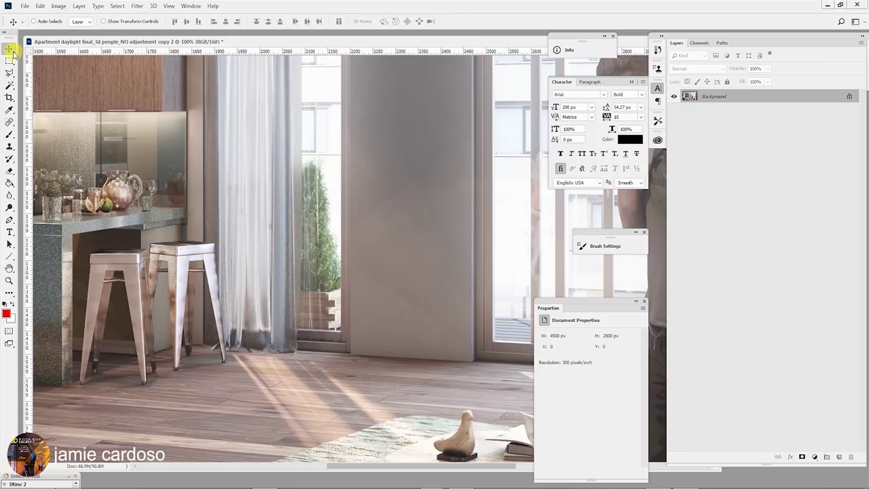
click(699, 43)
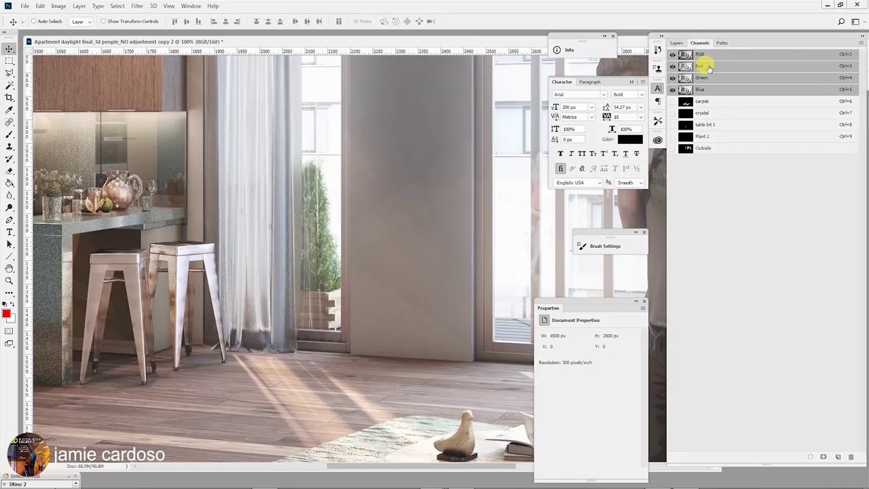
click(706, 66)
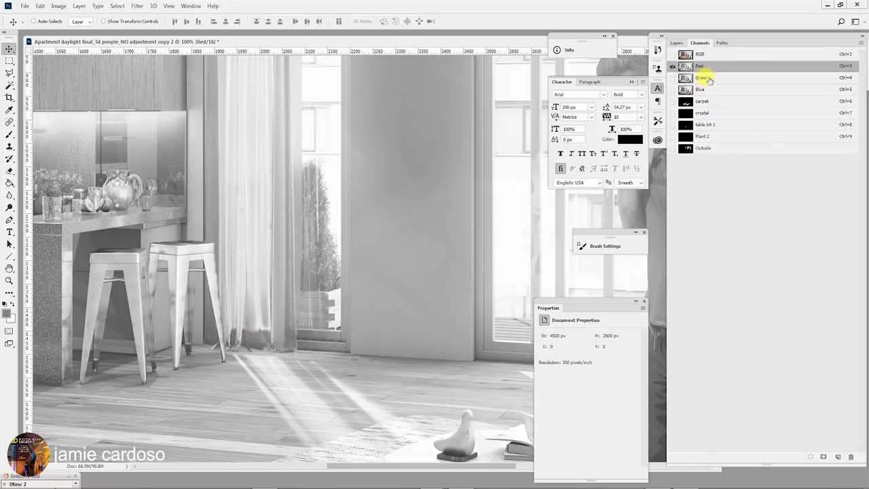
click(706, 78)
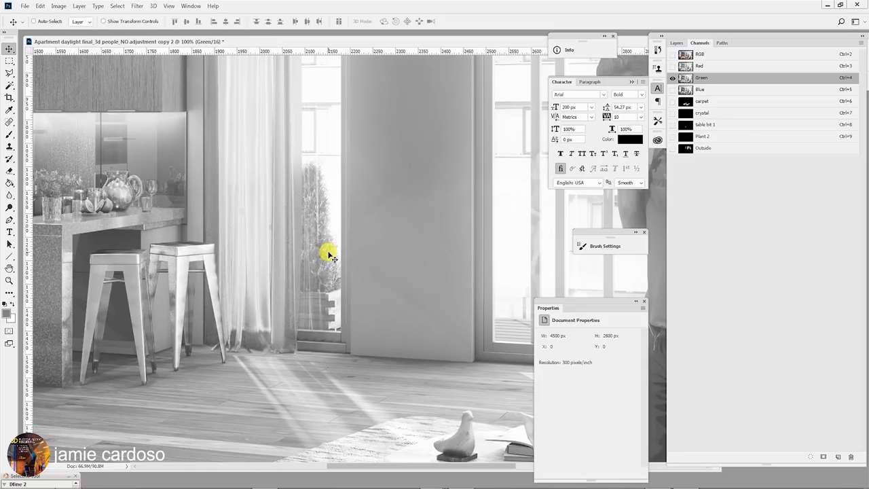
click(703, 89)
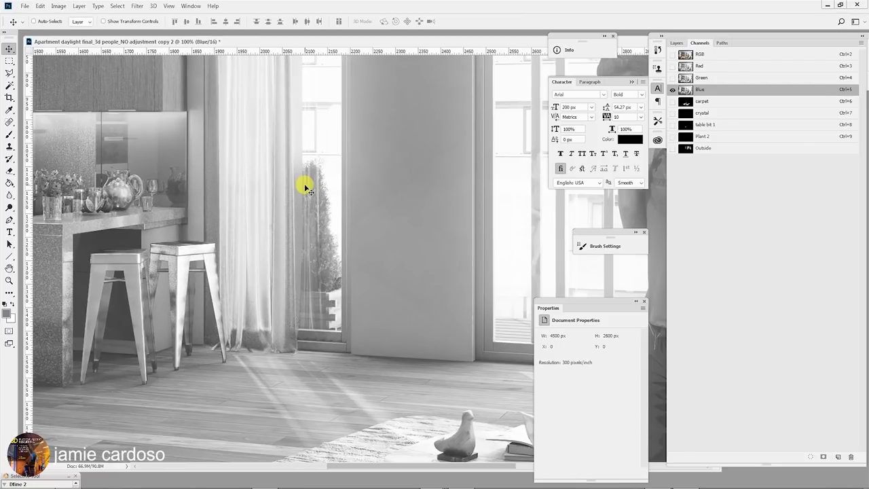
click(700, 55)
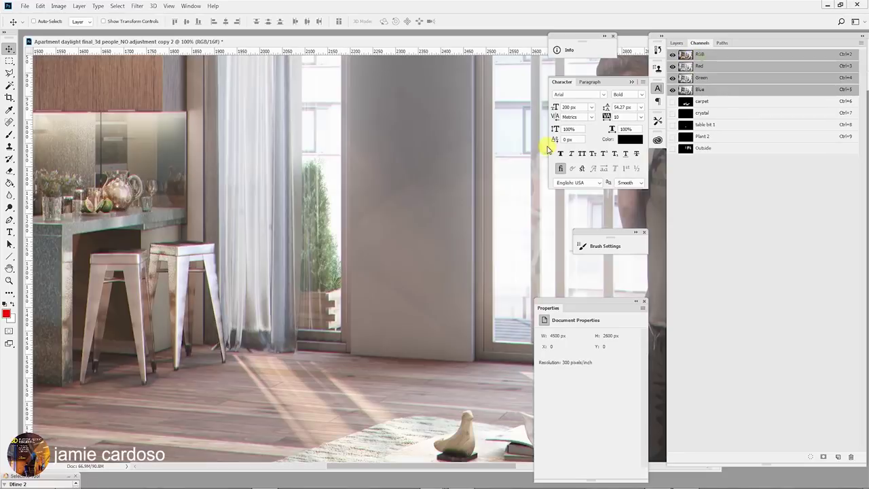
key(z)
alt+click(358, 265)
alt+click(360, 264)
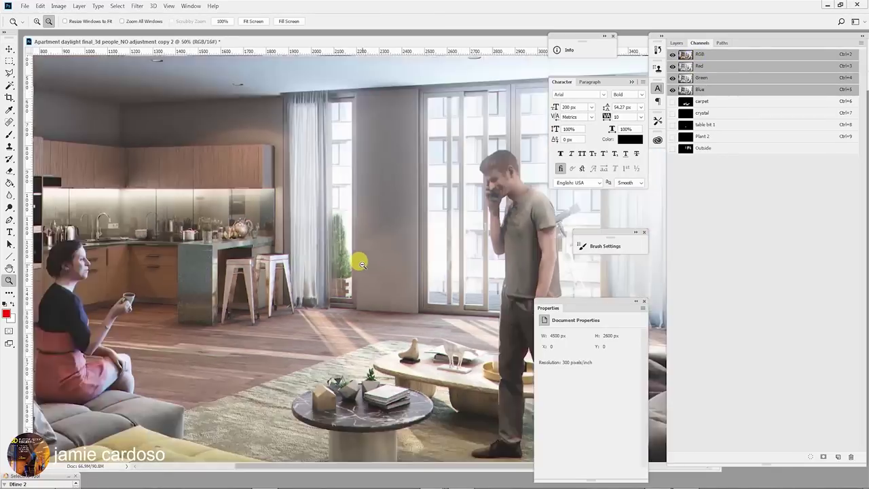
alt+click(358, 262)
alt+click(357, 255)
click(170, 303)
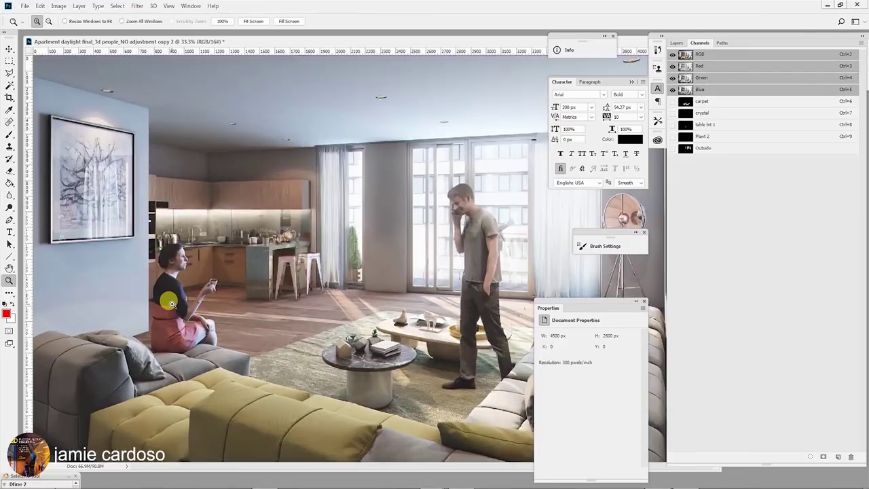
click(169, 304)
click(170, 302)
click(171, 301)
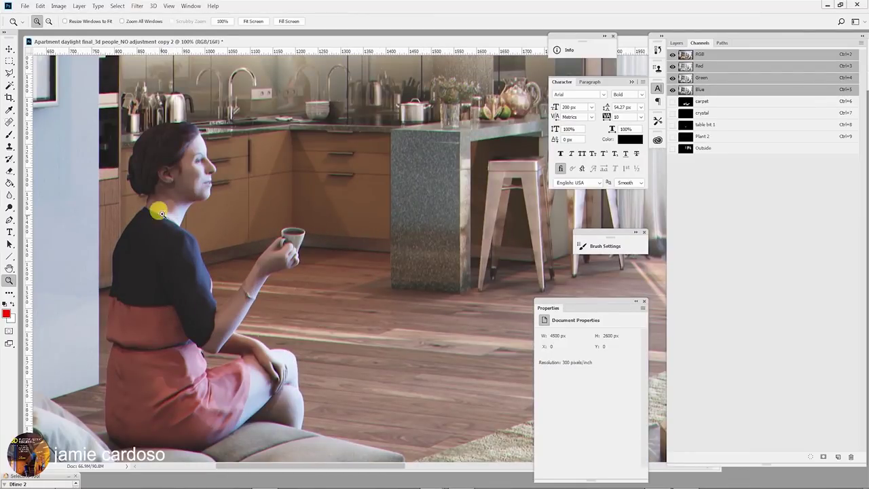
drag(161, 214, 276, 291)
drag(217, 219, 241, 274)
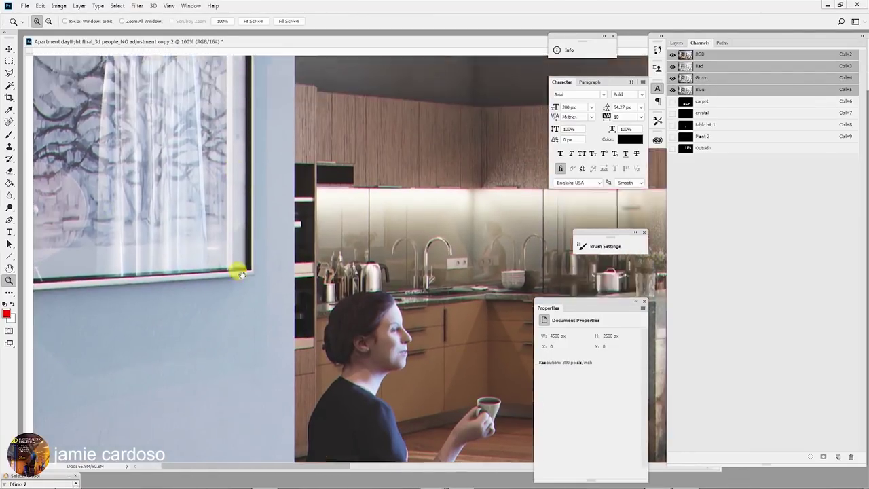
scroll(245, 265, up, 5)
click(117, 89)
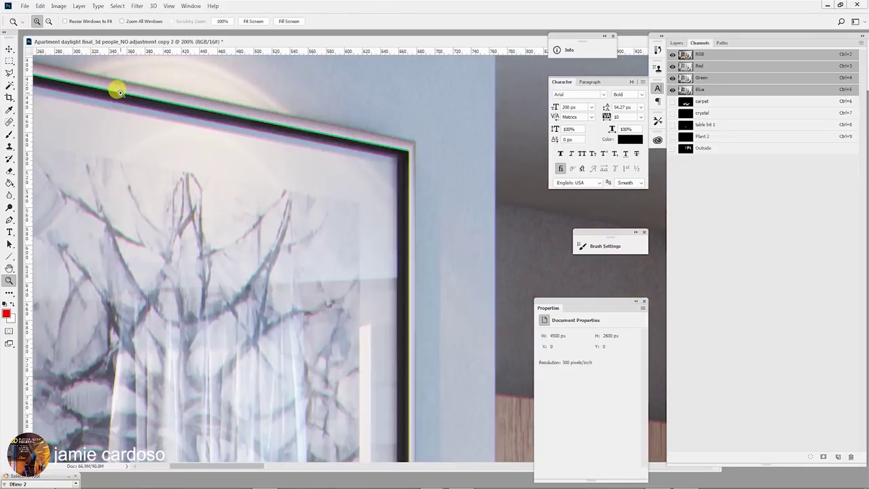
alt+click(236, 212)
alt+click(235, 215)
alt+click(231, 219)
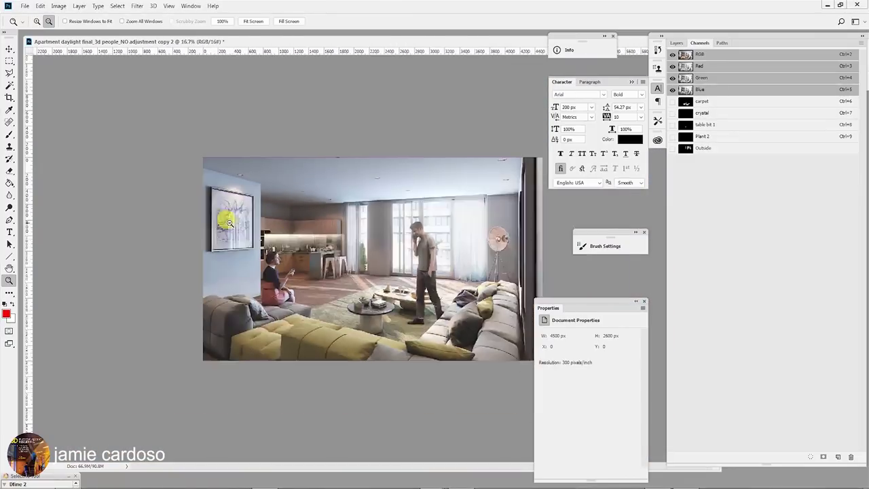
Float copy 2 in its own window and collapse the Adjustments group in the layered PSD
drag(404, 41, 367, 197)
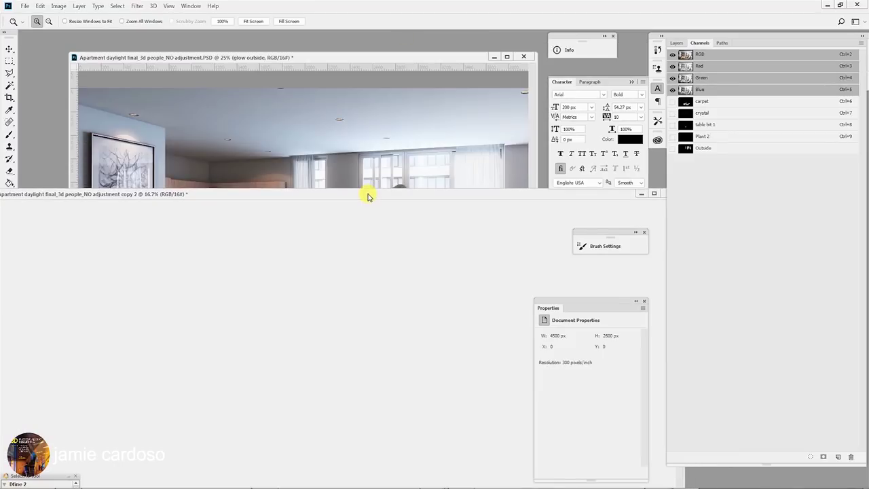
click(676, 43)
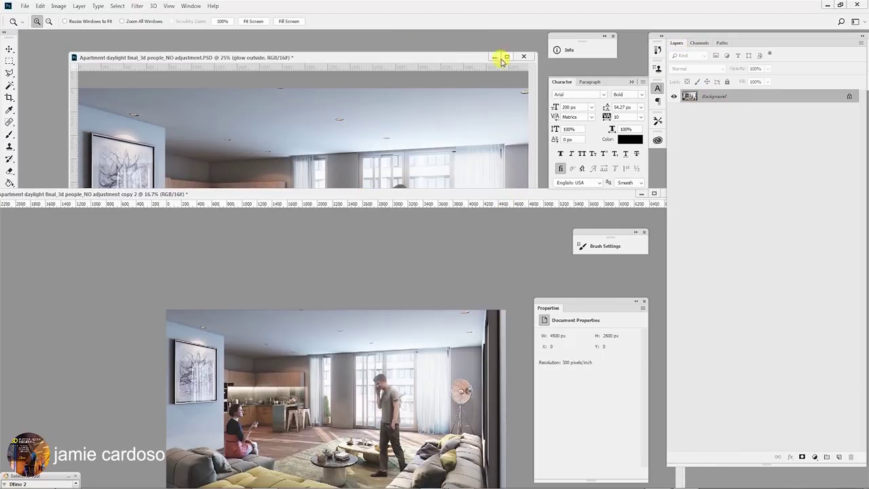
click(448, 62)
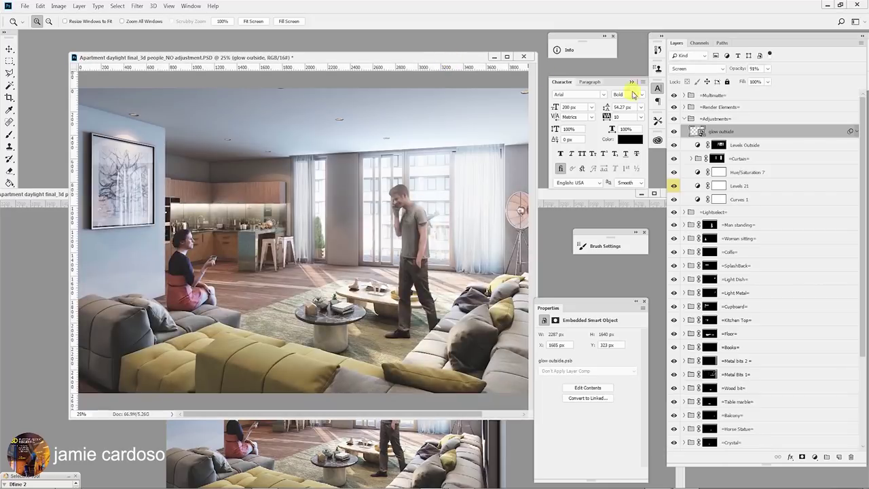
click(684, 118)
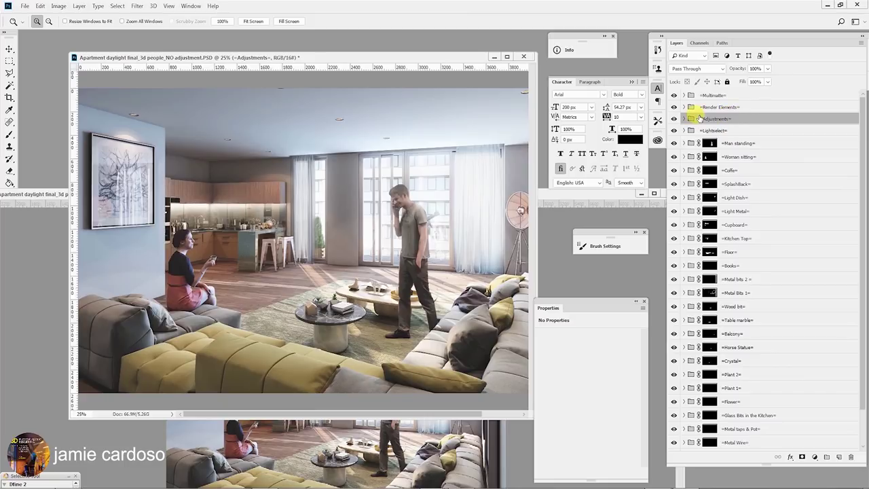
Duplicate copy 2's Background layer into the layered apartment PSD
click(61, 194)
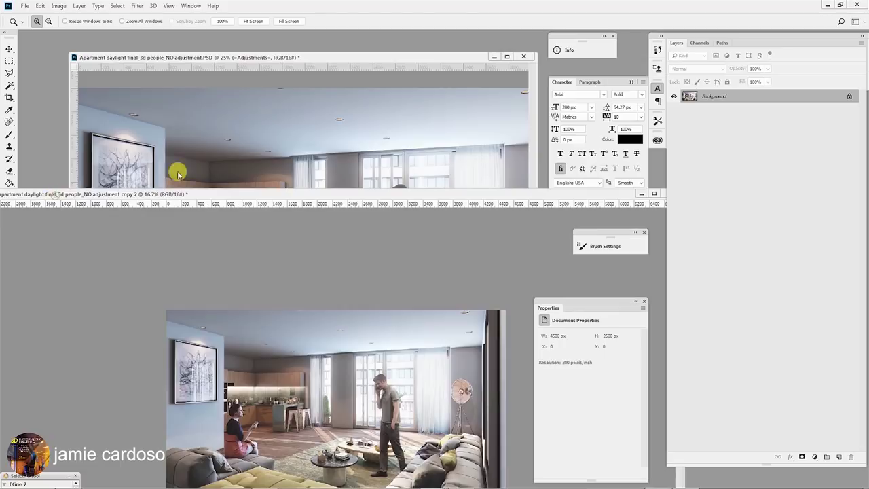
right_click(735, 95)
click(745, 117)
click(501, 283)
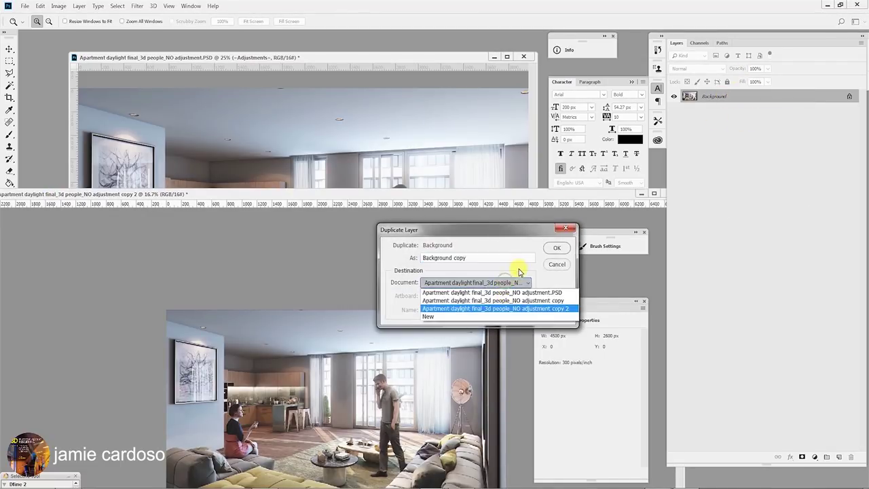
click(533, 293)
click(551, 248)
Rename the newly added layer in the PSD to 'chromatic aberration'
click(321, 60)
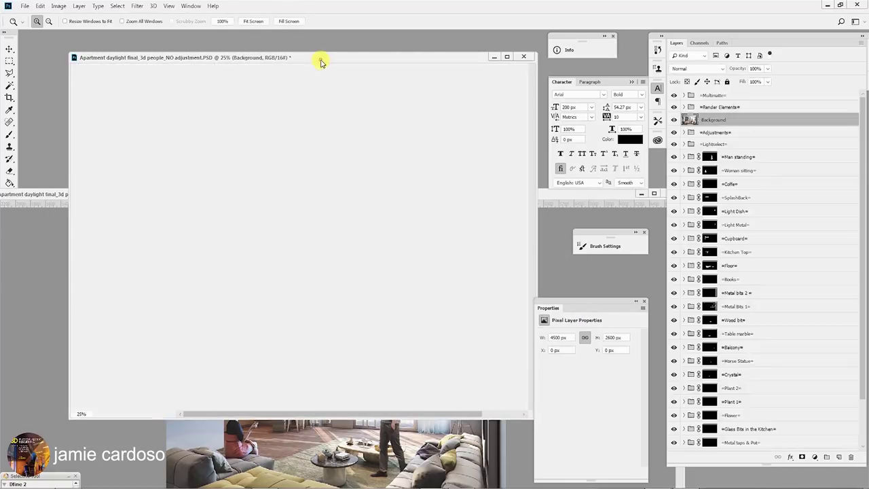
click(718, 119)
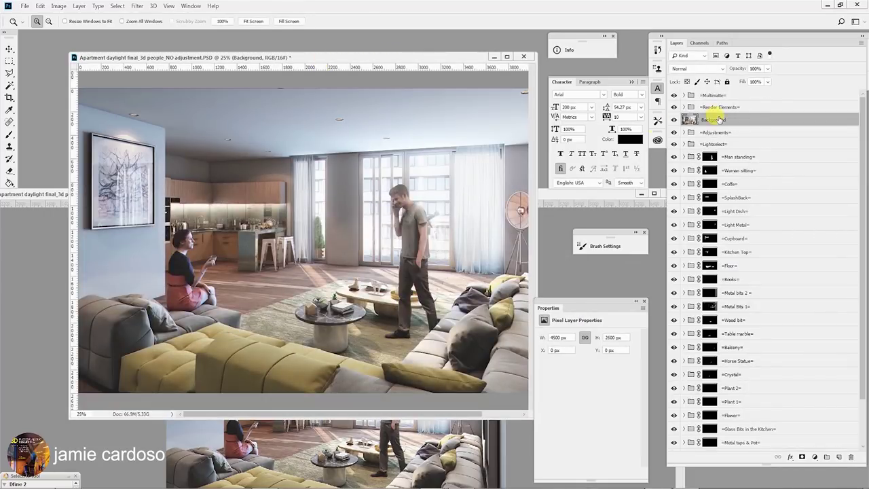
double_click(718, 119)
text(chromatic aberration)
key(Return)
click(701, 68)
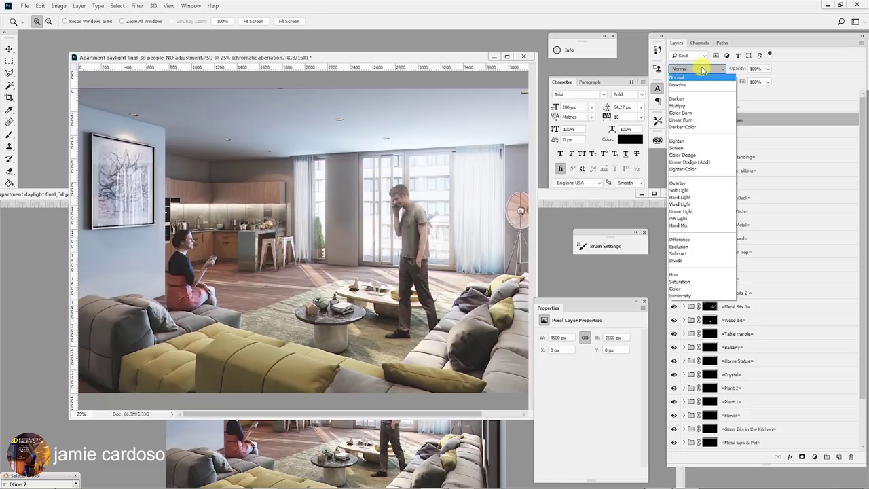
Blend the chromatic aberration layer with Darker Color and toggle it on and off to compare
click(684, 126)
drag(410, 197, 523, 207)
click(674, 120)
click(674, 120)
click(673, 122)
click(672, 122)
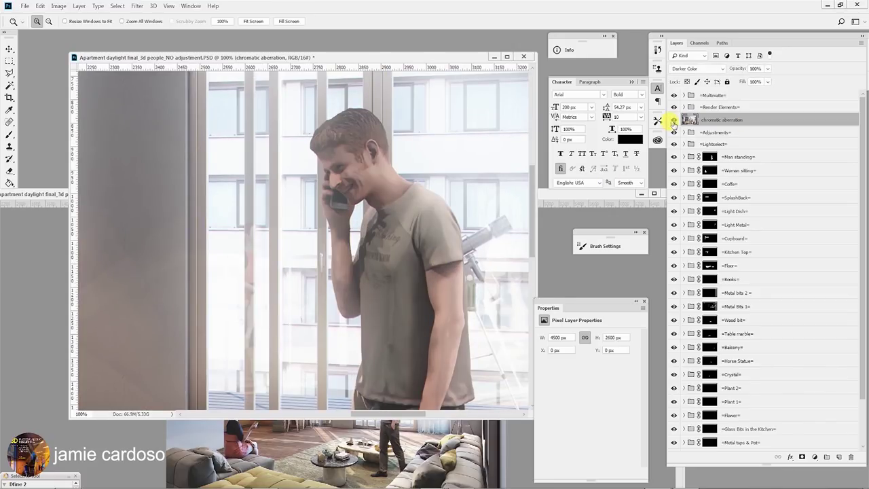
click(673, 121)
click(673, 122)
Inspect the chromatic aberration effect on the painting's frame at 200% zoom
alt+click(419, 262)
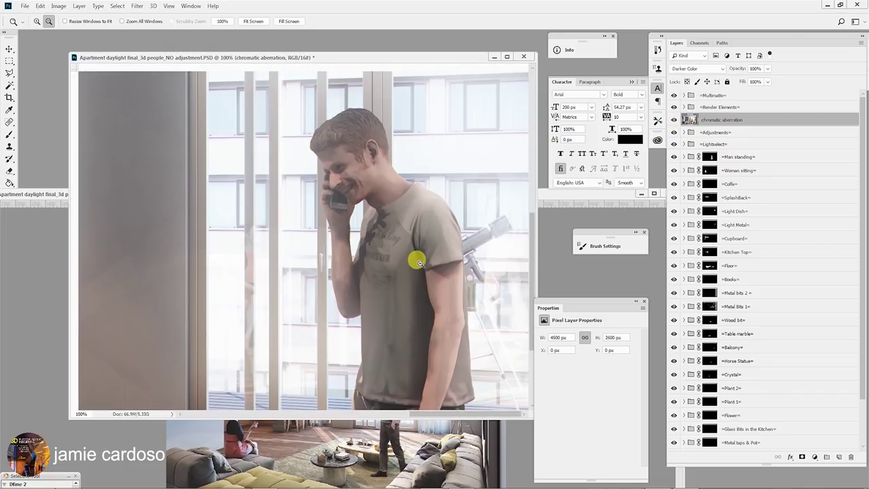
alt+click(419, 263)
alt+click(419, 263)
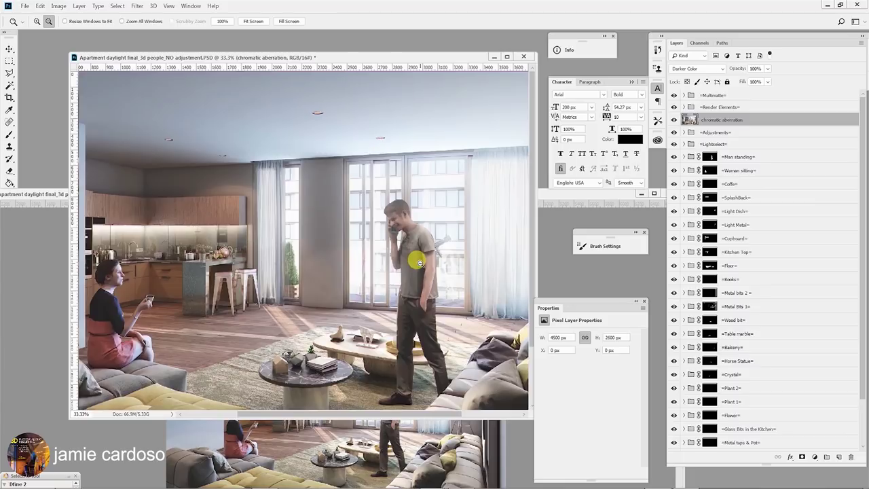
alt+click(419, 262)
click(421, 261)
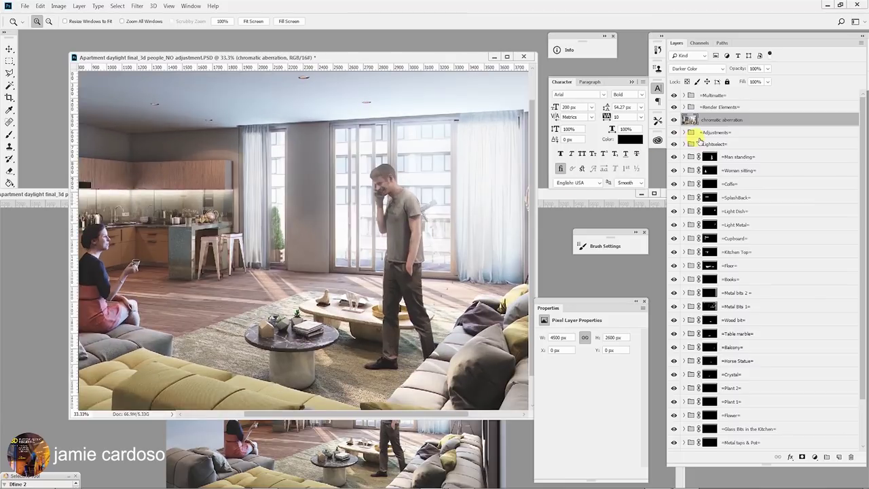
click(301, 263)
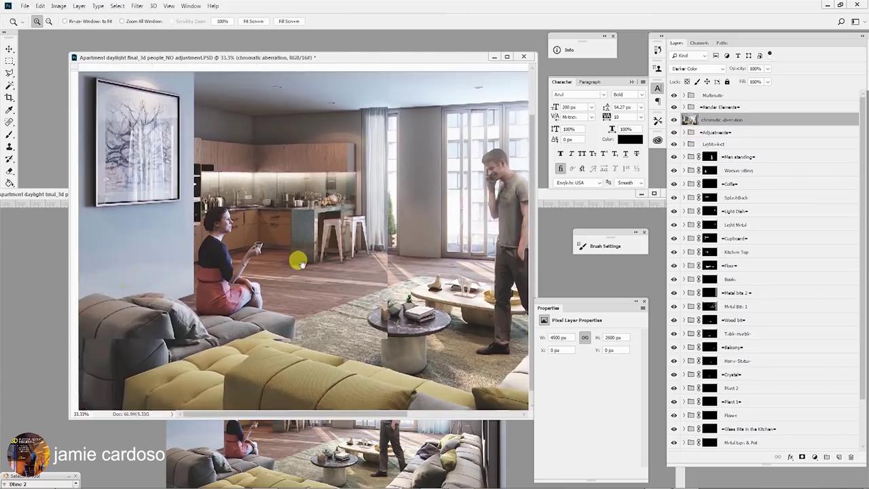
click(126, 188)
click(126, 188)
click(203, 212)
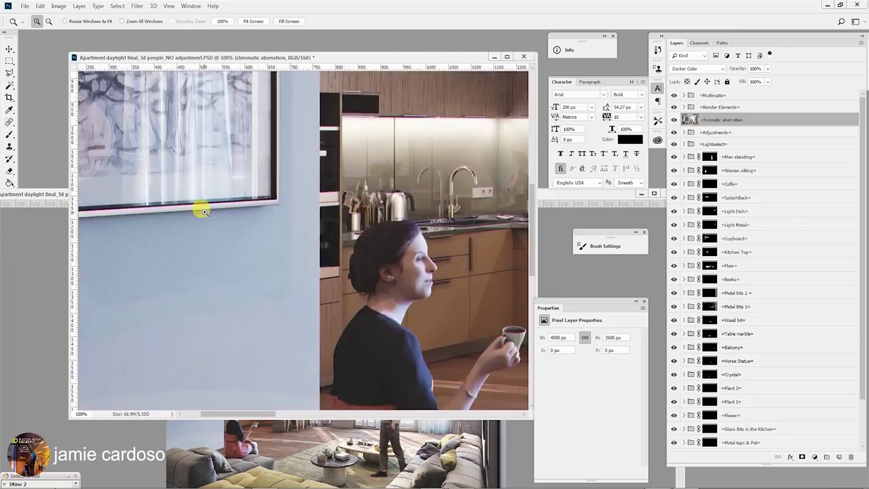
click(203, 212)
drag(316, 236, 326, 246)
Lower the chromatic aberration layer's opacity to 49%
click(767, 69)
drag(759, 83, 756, 85)
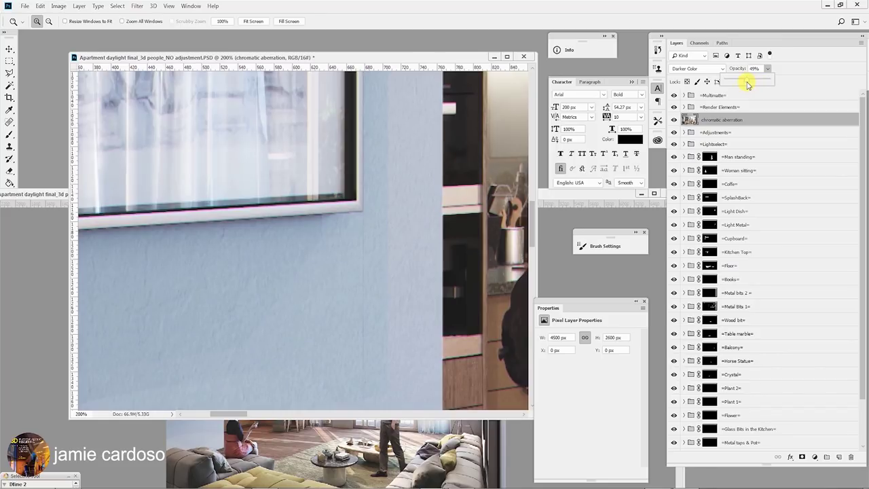
drag(388, 233, 165, 227)
drag(314, 295, 295, 117)
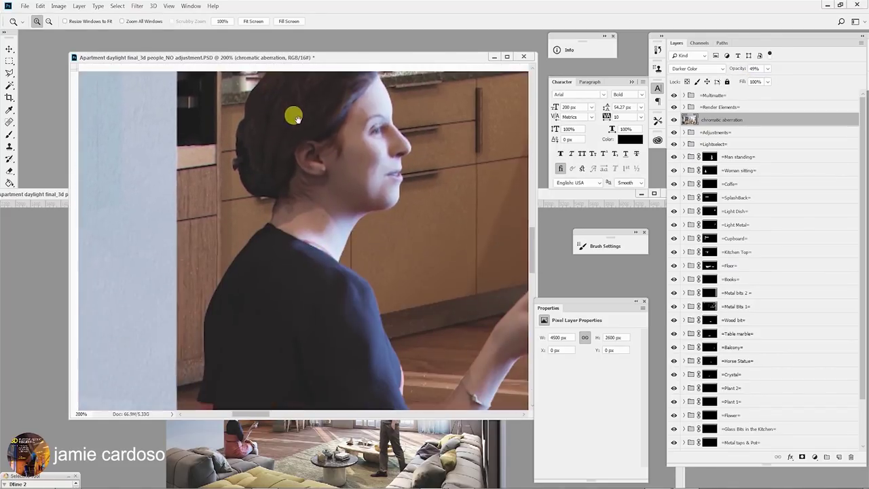
drag(380, 235, 278, 205)
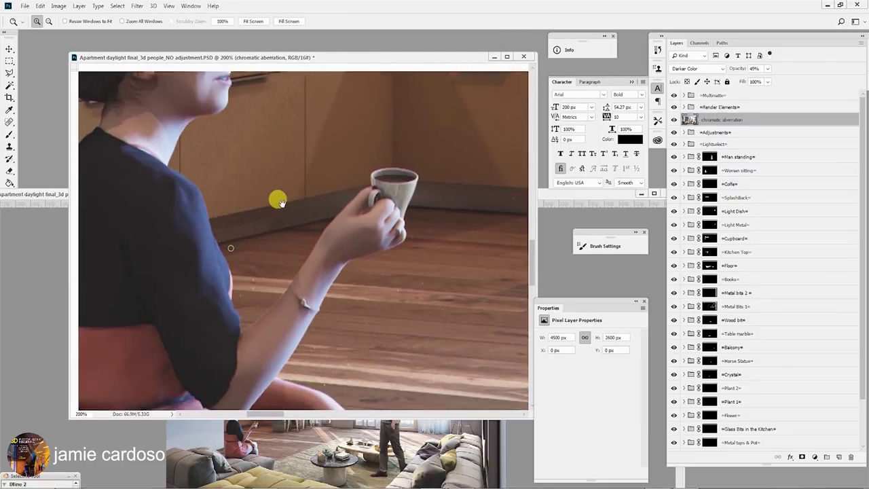
alt+click(274, 284)
alt+click(275, 285)
alt+click(274, 284)
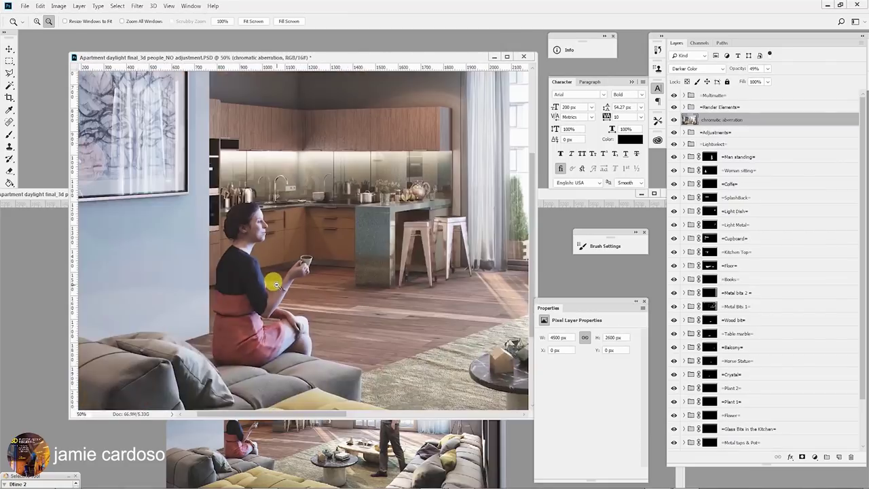
Close the copy 2 document without saving and frame the woman's coffee cup at 100%
click(348, 477)
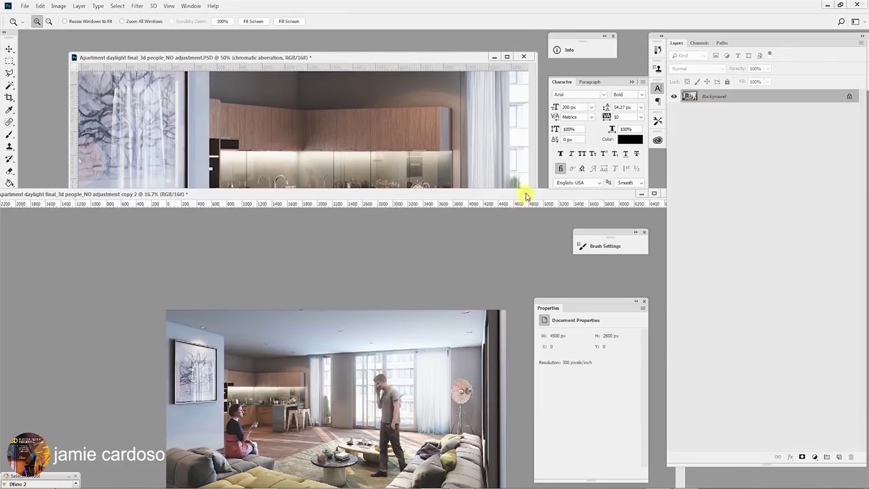
drag(526, 193, 438, 194)
click(438, 194)
click(432, 184)
click(305, 266)
alt+click(302, 266)
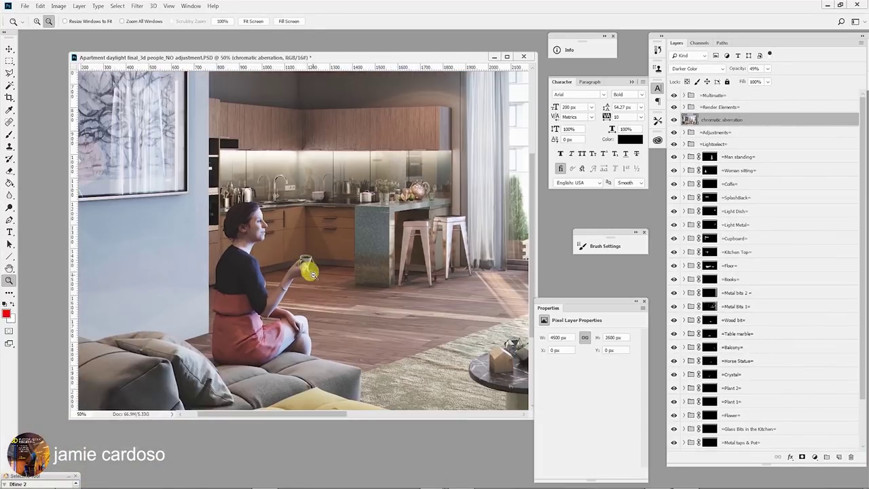
click(299, 270)
alt+click(293, 266)
alt+click(292, 268)
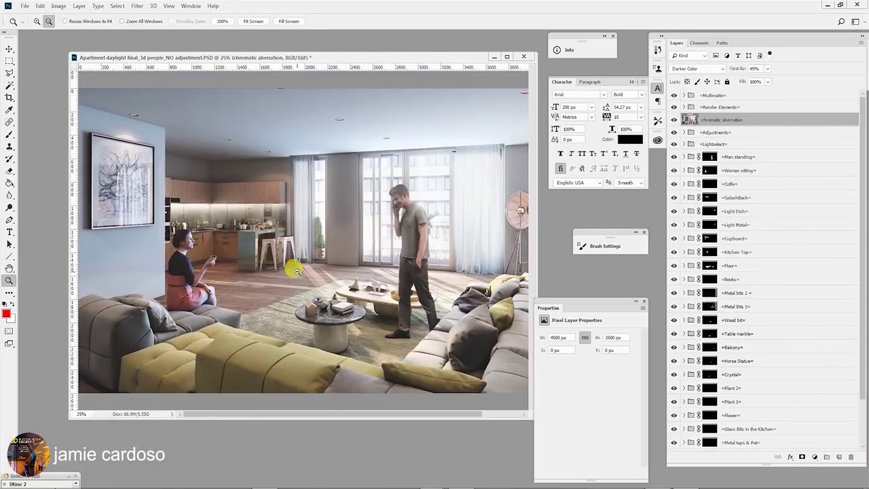
click(181, 266)
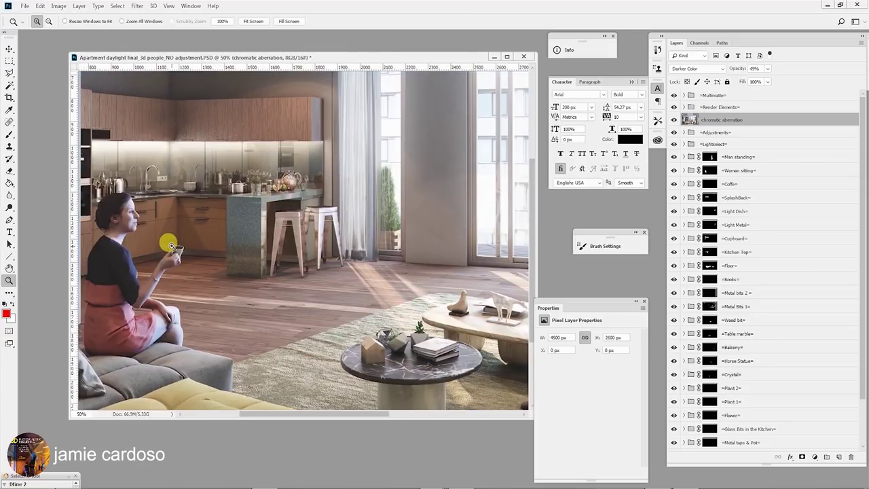
click(169, 239)
click(173, 252)
drag(131, 238, 248, 225)
drag(230, 60, 223, 55)
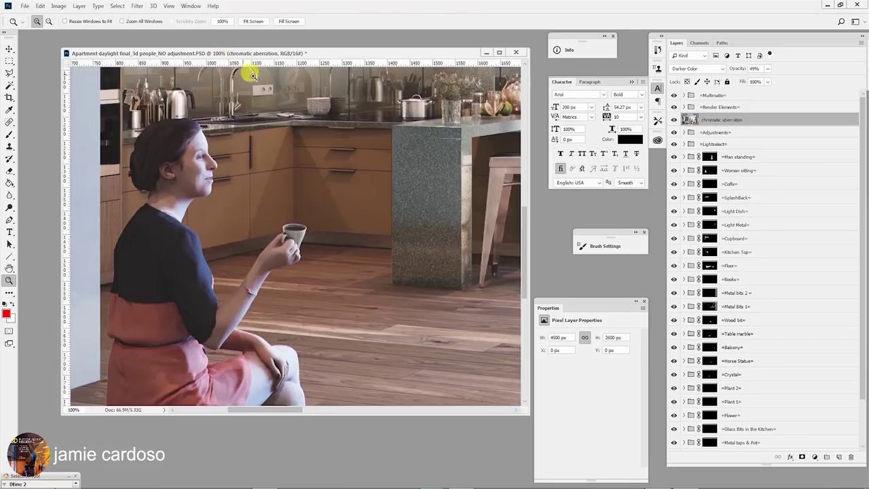
Open smoke.png and move its window aside to reveal the apartment render
click(25, 7)
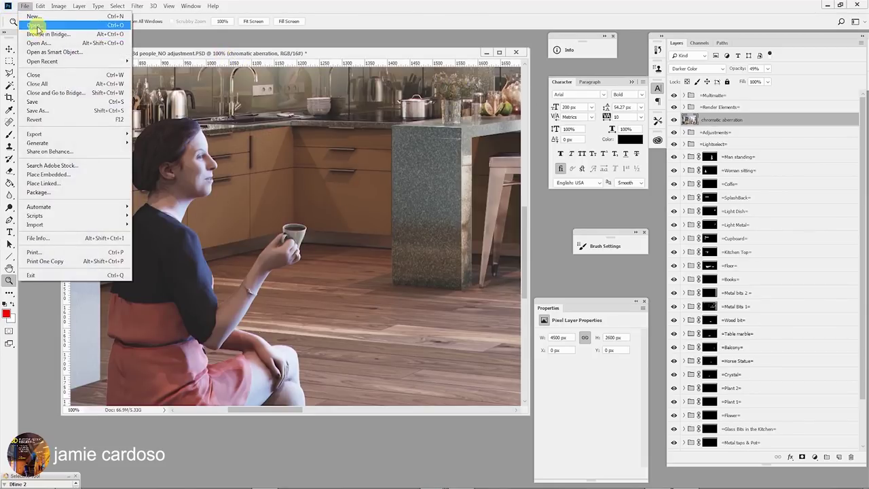
click(38, 27)
click(207, 220)
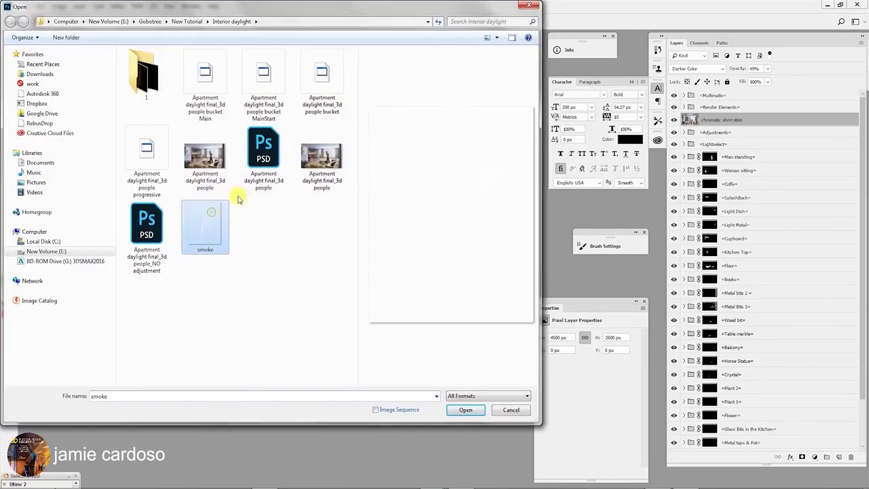
click(468, 410)
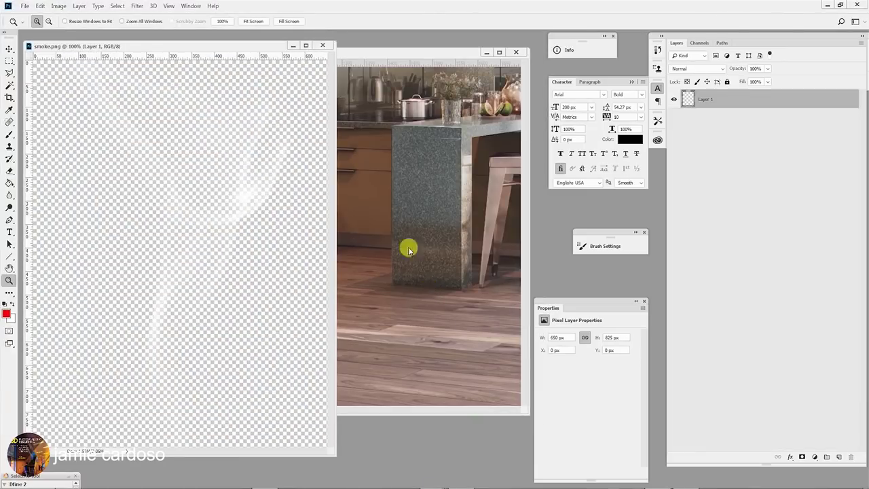
drag(229, 53, 492, 285)
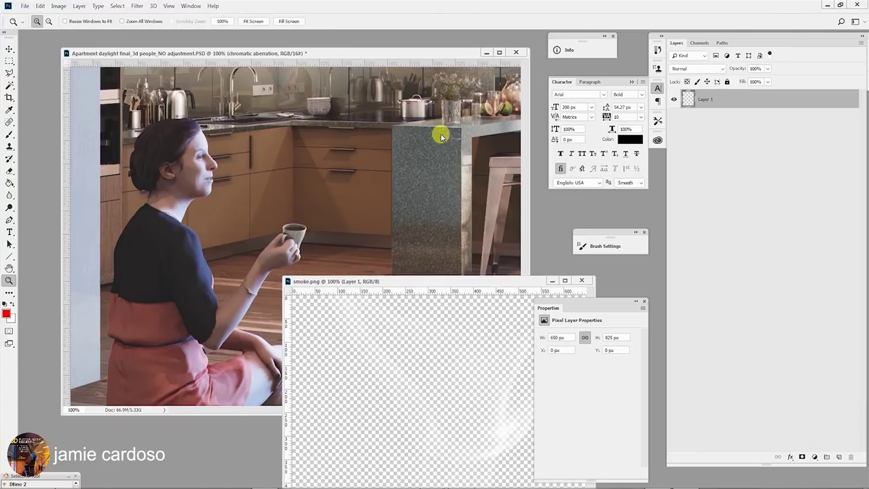
Copy smoke.png's Layer 1 into the apartment render, accepting the bit-depth warning
click(427, 58)
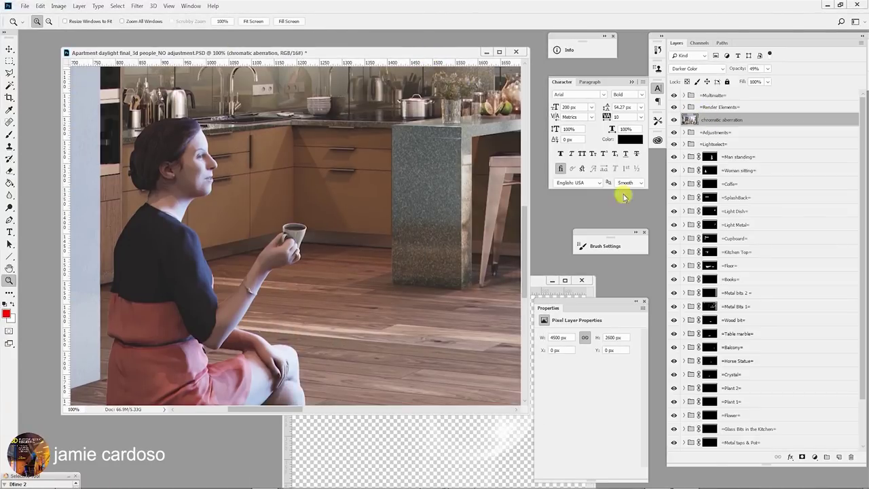
click(450, 431)
drag(706, 101, 290, 226)
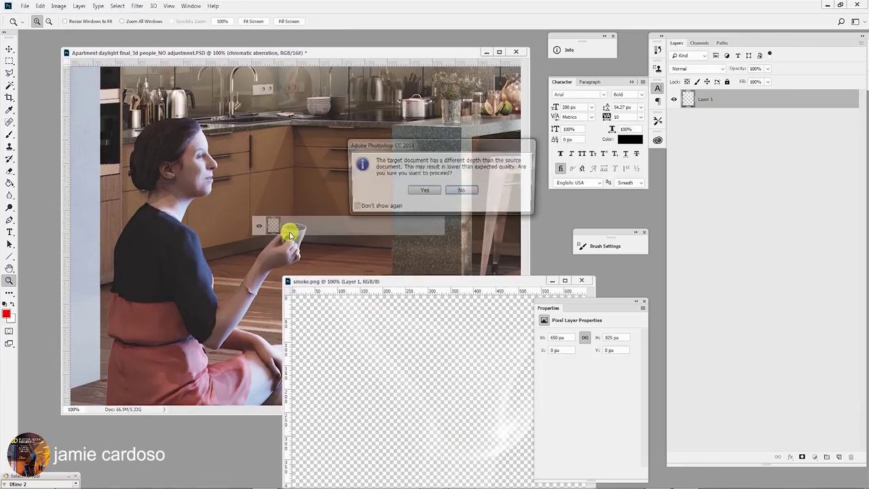
click(422, 192)
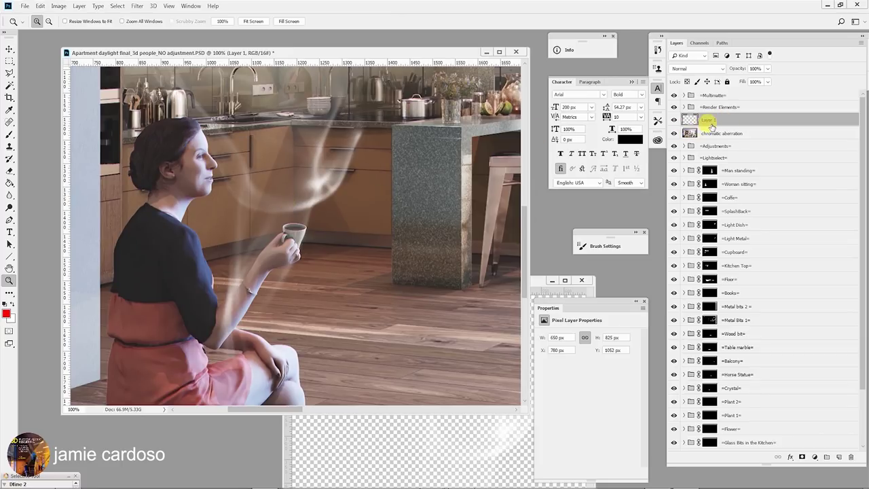
right_click(710, 120)
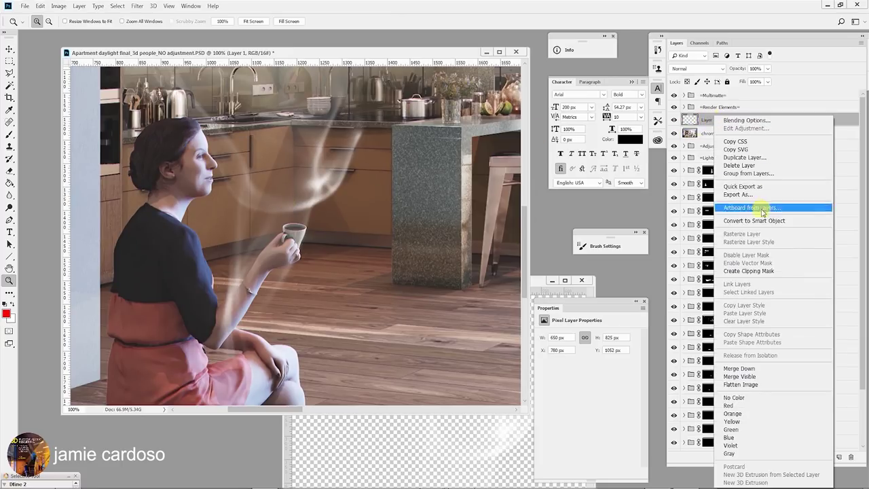
Convert the imported Layer 1 to a smart object and rename it 'smoke'
click(762, 224)
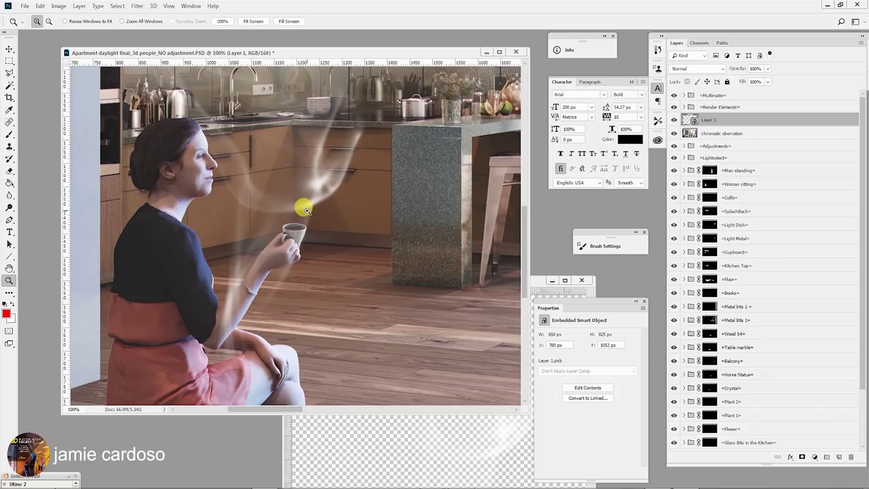
alt+click(307, 212)
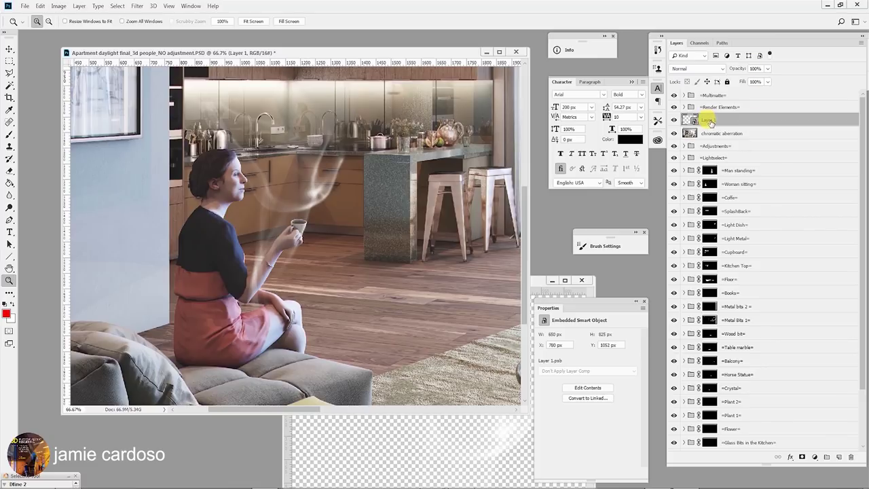
text(smoke)
key(Return)
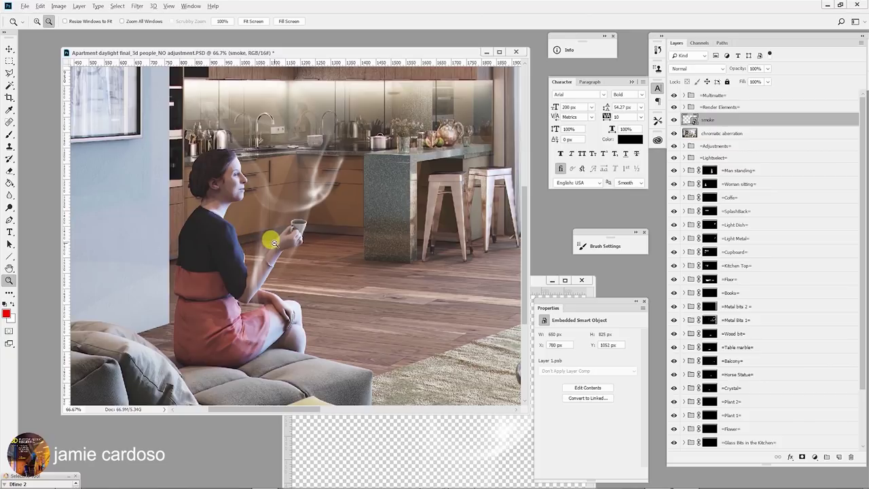
alt+click(314, 252)
Scale the smoke down to about 68% and move it onto the woman's cup
alt+click(312, 249)
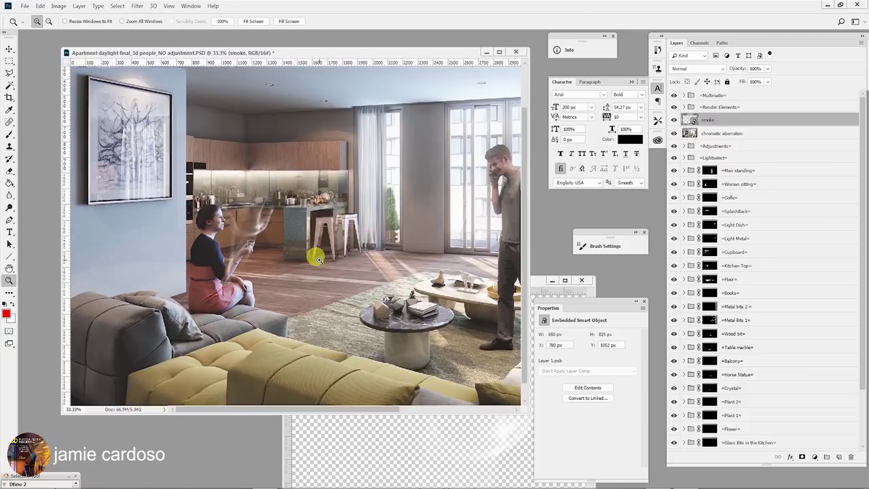
key(ctrl+t)
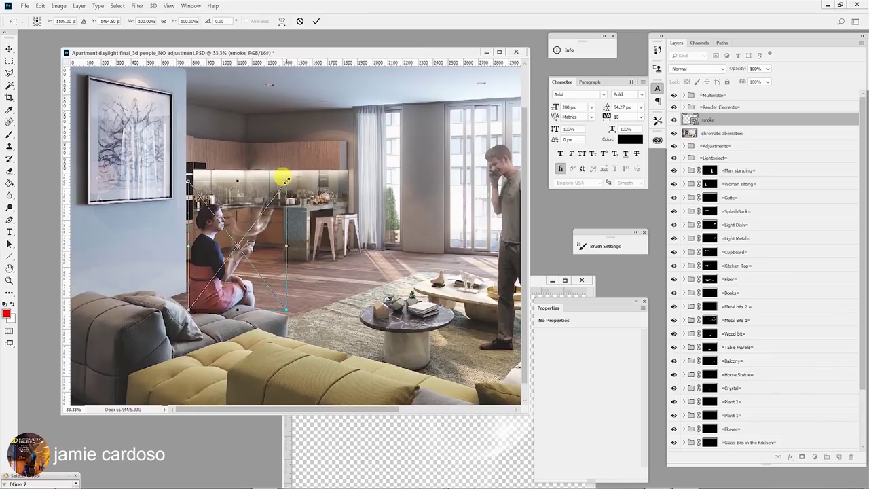
drag(285, 180, 233, 296)
key(Return)
key(z)
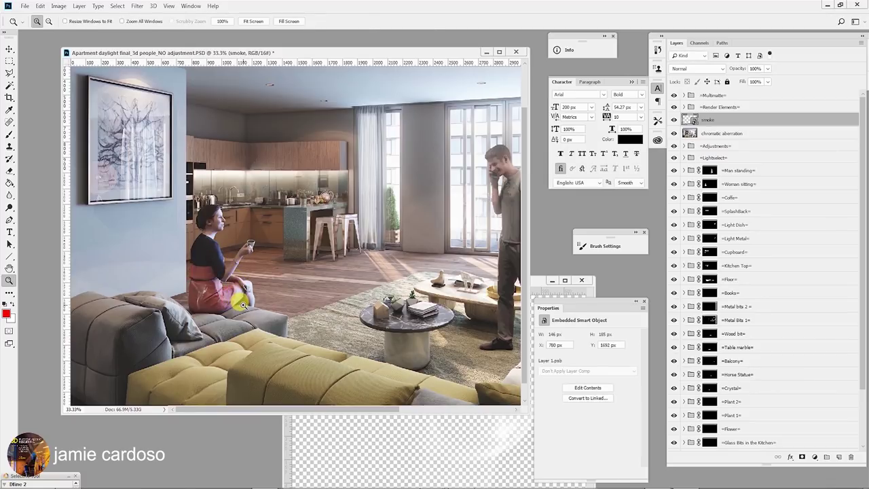
key(v)
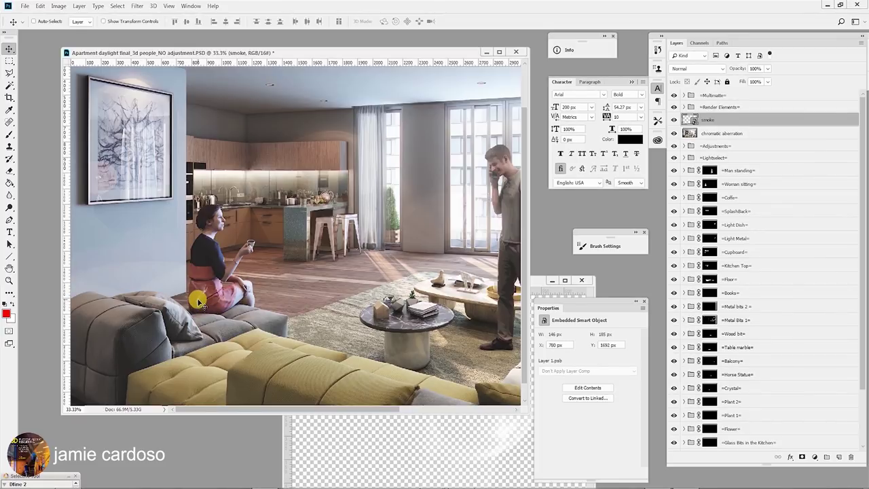
drag(198, 302, 250, 241)
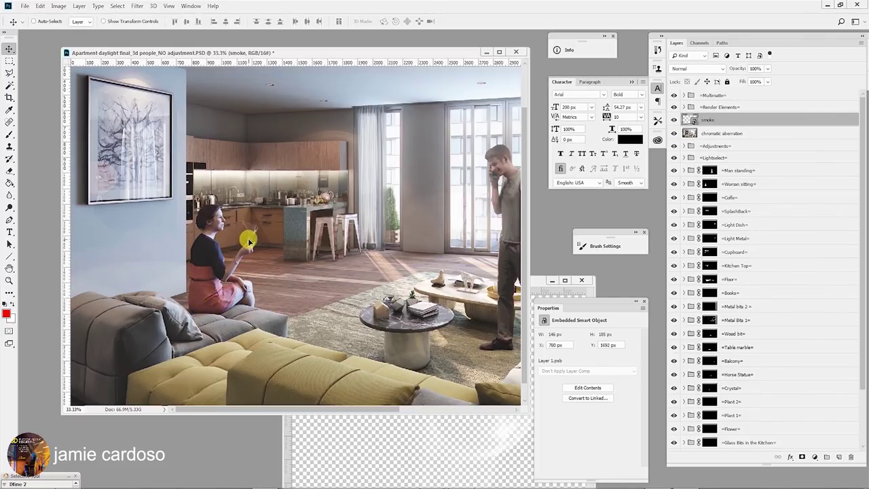
At 200% zoom, shrink the smoke to about 14% (90×115 px) just above the cup
key(z)
click(244, 239)
click(238, 236)
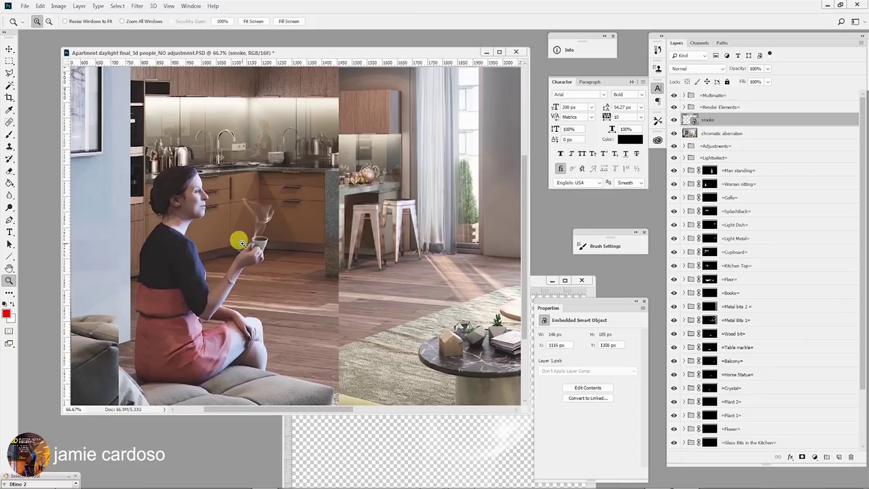
click(239, 237)
click(265, 218)
key(v)
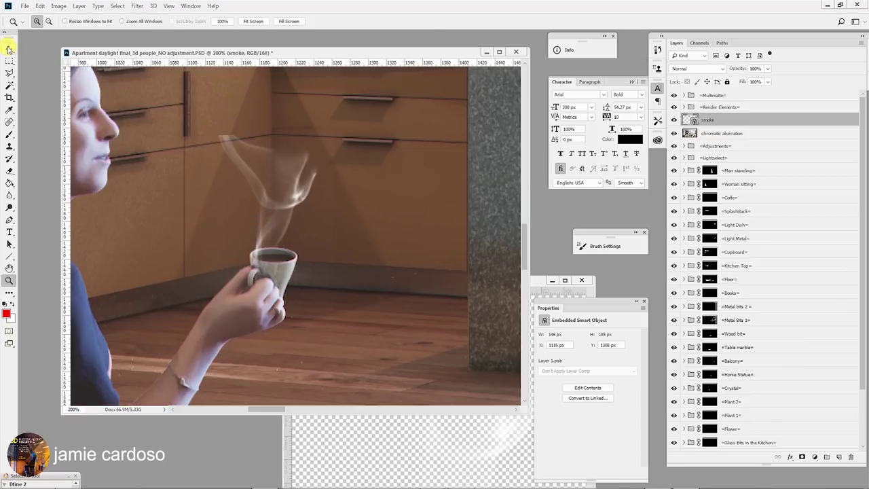
drag(266, 199, 274, 219)
key(ctrl+t)
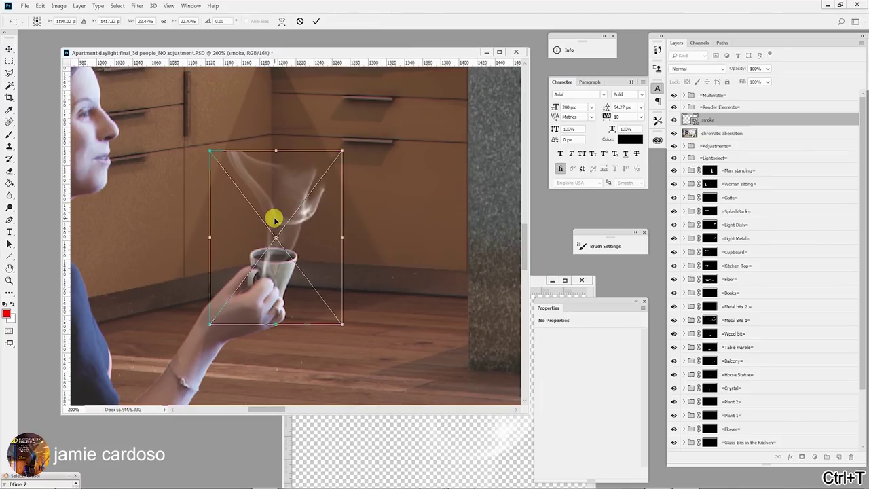
drag(339, 149, 294, 221)
drag(277, 263, 302, 231)
key(Return)
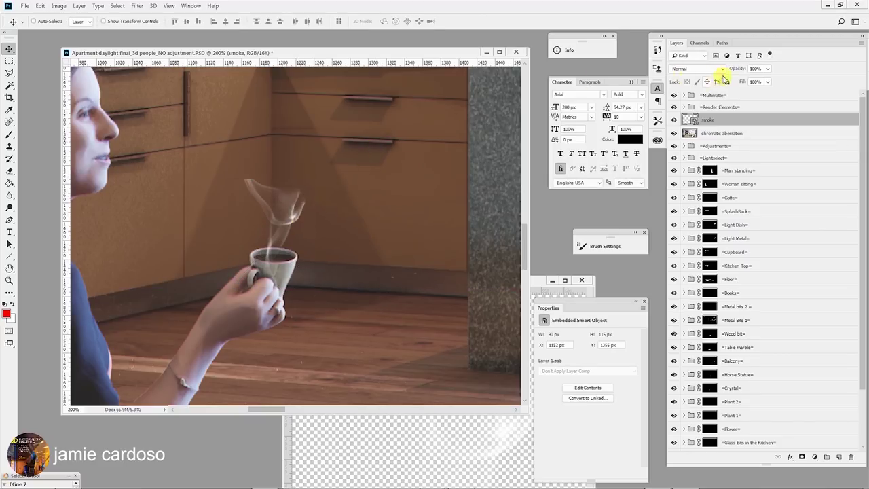
click(767, 70)
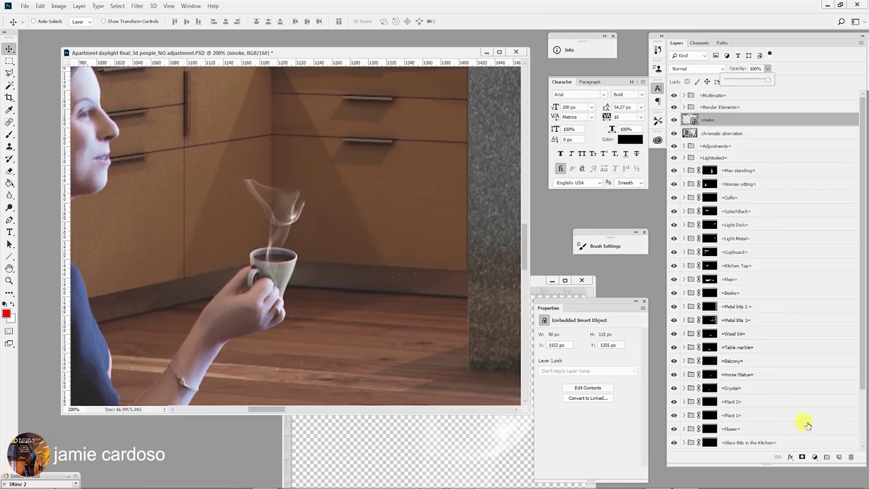
Add a layer mask to the smoke, paint out its top, and set opacity to 58%
click(802, 457)
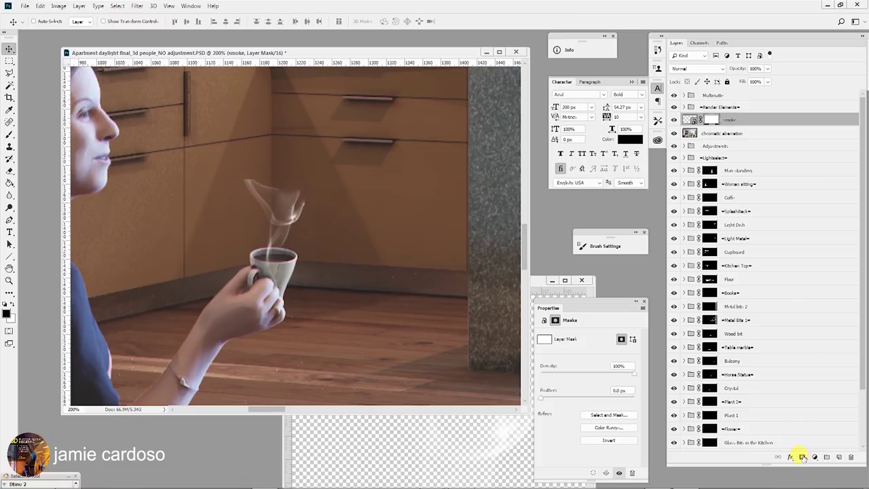
click(10, 133)
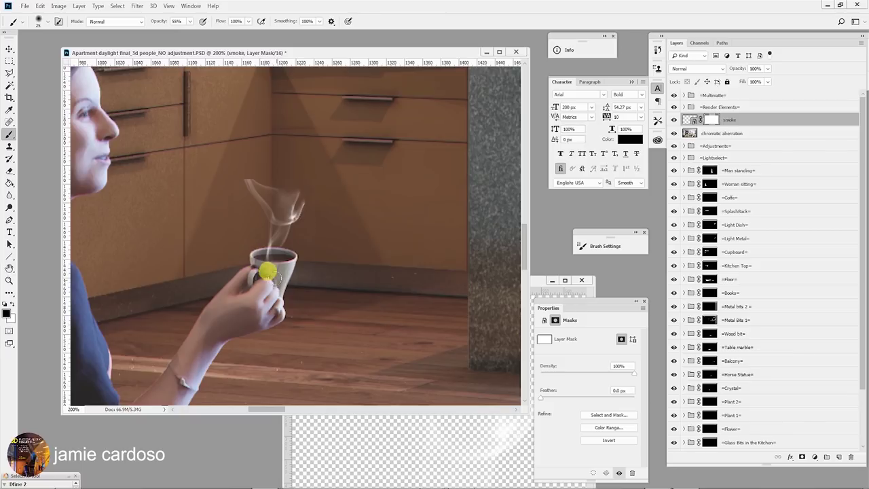
mouse_move(264, 179)
mouse_down()
mouse_move(244, 196)
mouse_move(250, 177)
mouse_move(288, 188)
mouse_move(291, 177)
mouse_move(247, 191)
mouse_move(254, 204)
mouse_move(270, 186)
mouse_move(250, 186)
mouse_move(255, 180)
mouse_move(240, 189)
mouse_move(304, 184)
mouse_move(304, 197)
mouse_move(283, 188)
mouse_move(288, 279)
mouse_move(318, 252)
mouse_move(310, 203)
mouse_move(241, 193)
mouse_move(278, 270)
mouse_up()
click(767, 70)
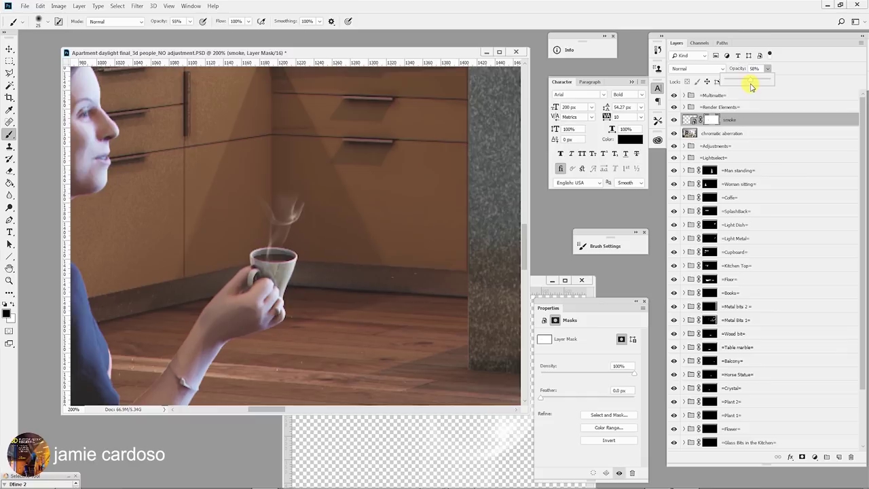
Shift the smoke image slightly down and left
click(10, 50)
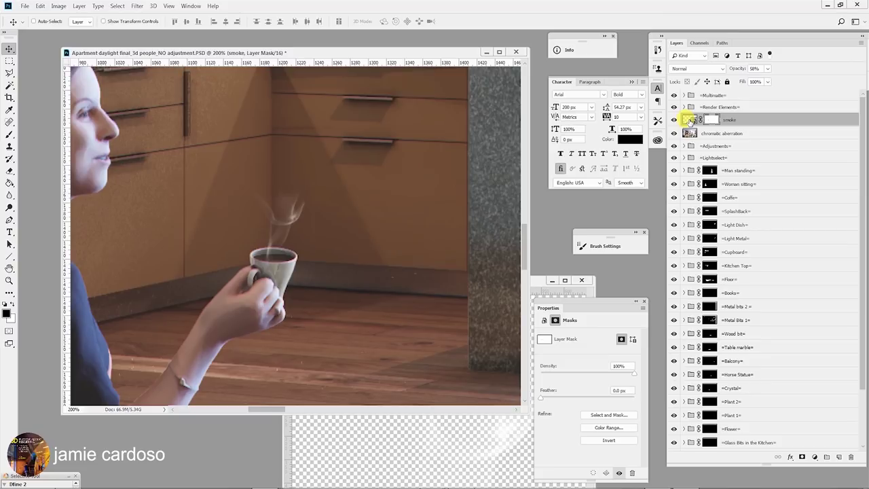
click(689, 120)
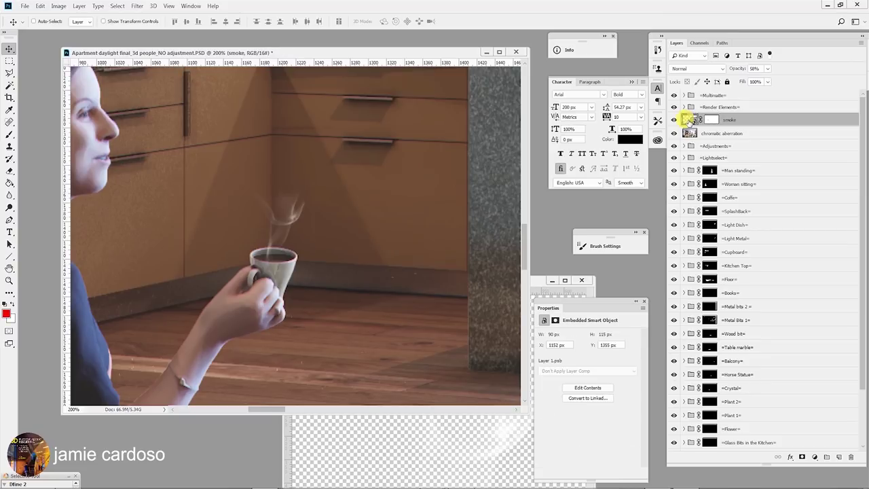
drag(296, 202, 292, 219)
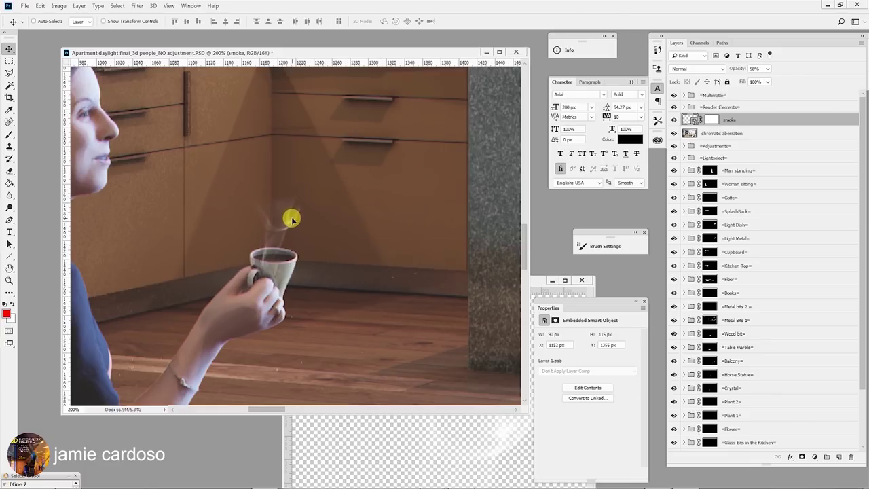
Enlarge the smoke slightly and centre it over the coffee cup
key(ctrl)
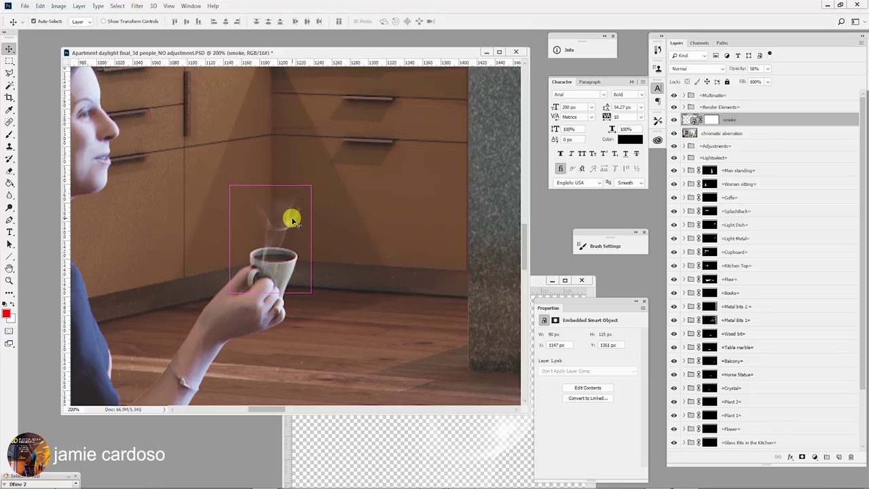
key(ctrl+t)
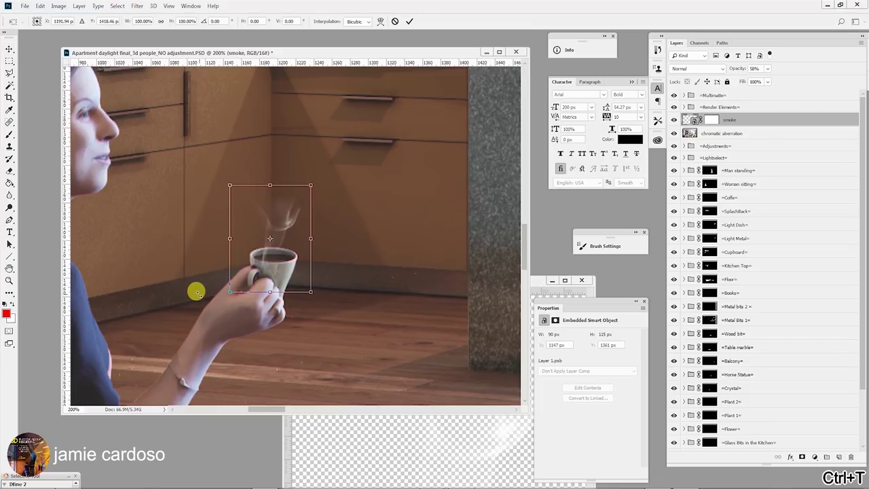
double_click(276, 256)
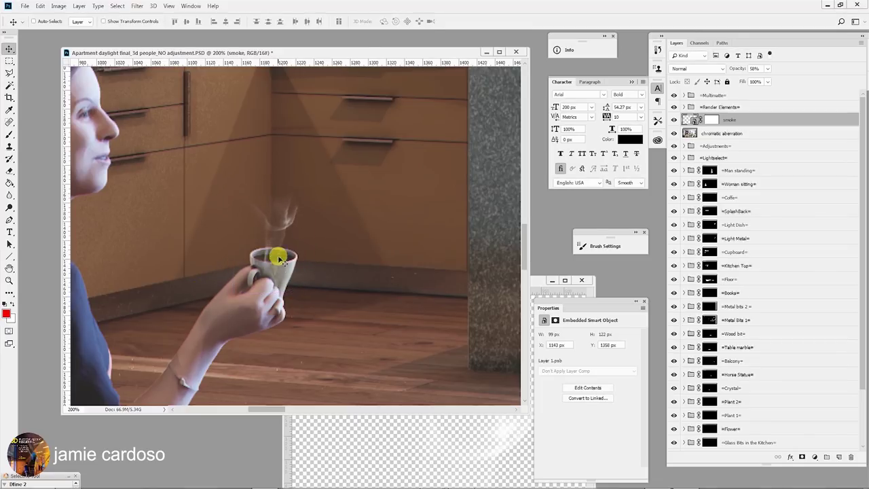
mouse_move(281, 249)
mouse_down()
mouse_move(282, 231)
mouse_move(281, 254)
mouse_move(281, 233)
mouse_move(282, 243)
mouse_up()
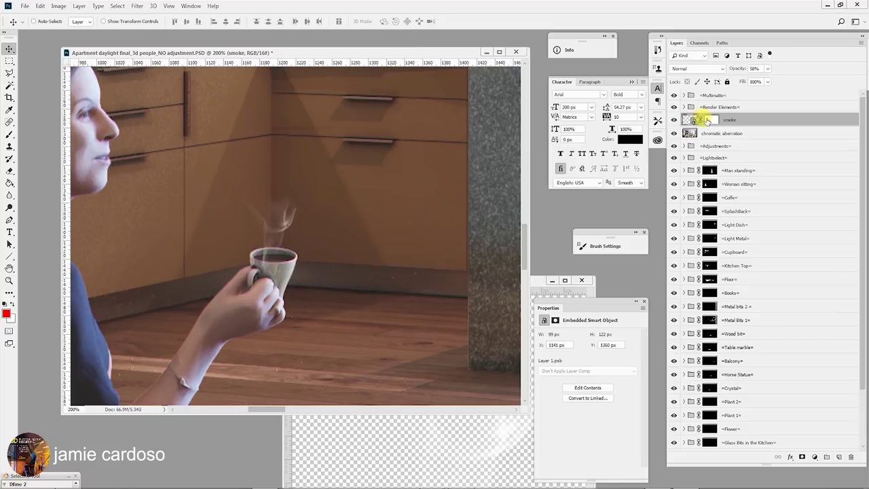
Paint black at 55% brush opacity on the smoke's mask to thin the steam near the cup
click(710, 119)
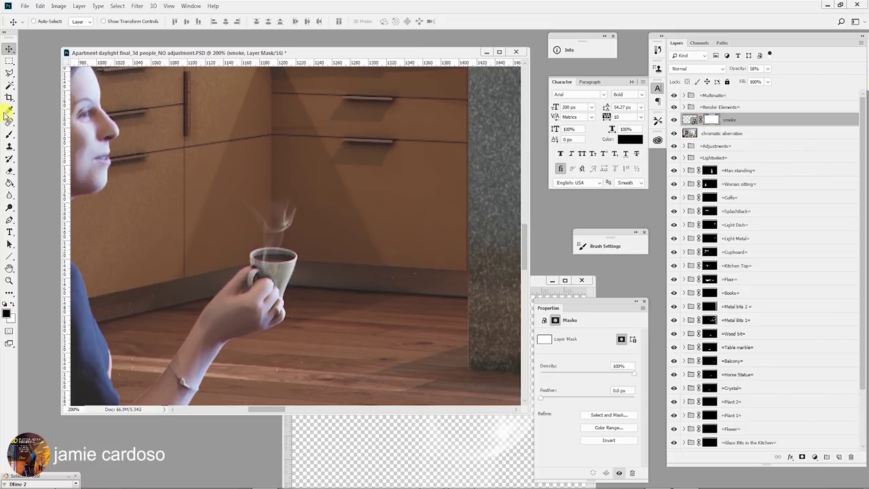
click(11, 135)
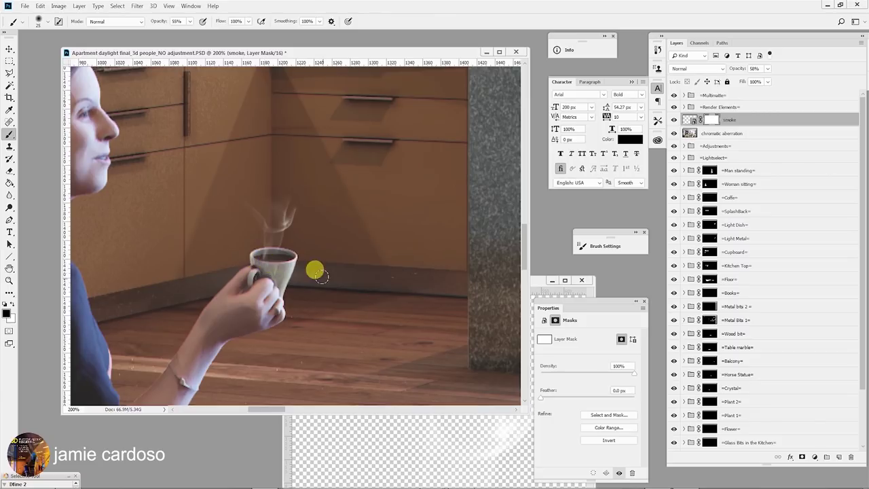
key(z)
alt+click(243, 278)
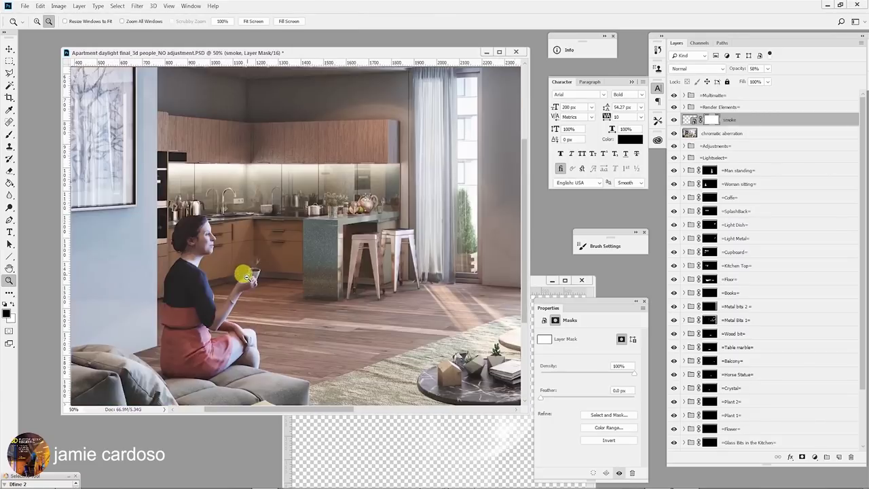
click(249, 262)
click(250, 262)
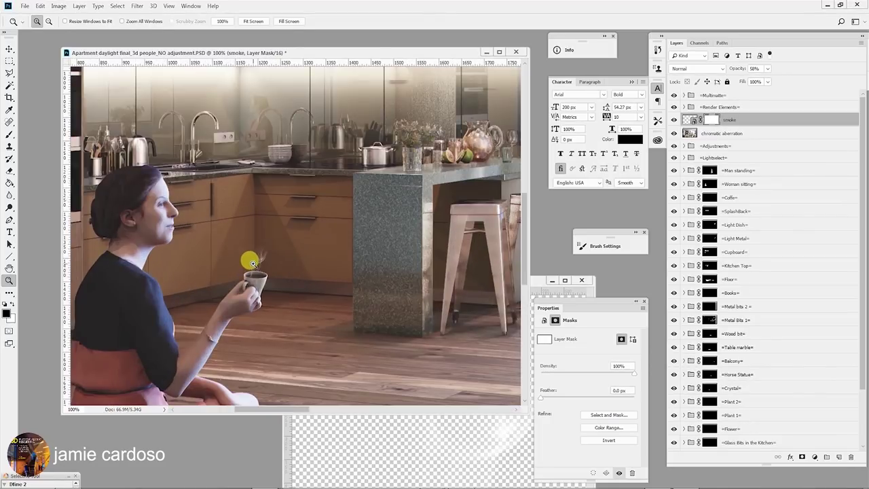
click(9, 133)
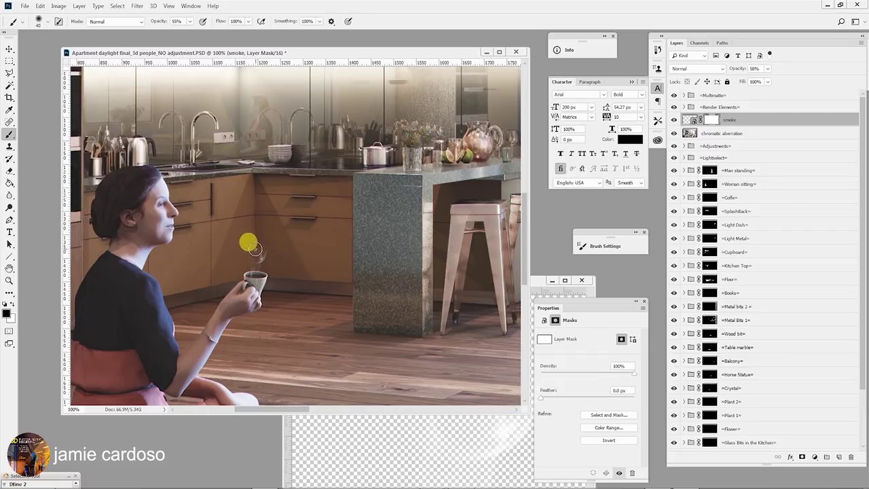
click(263, 250)
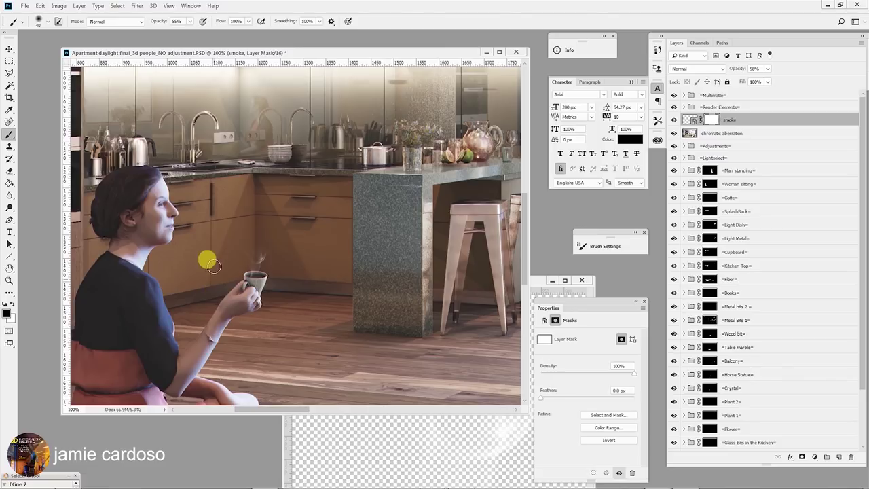
click(239, 253)
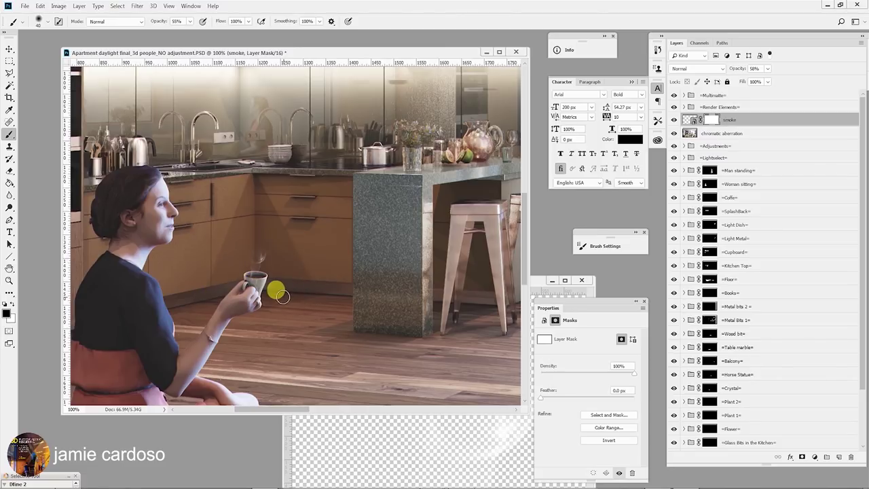
key(z)
alt+click(233, 276)
alt+click(229, 285)
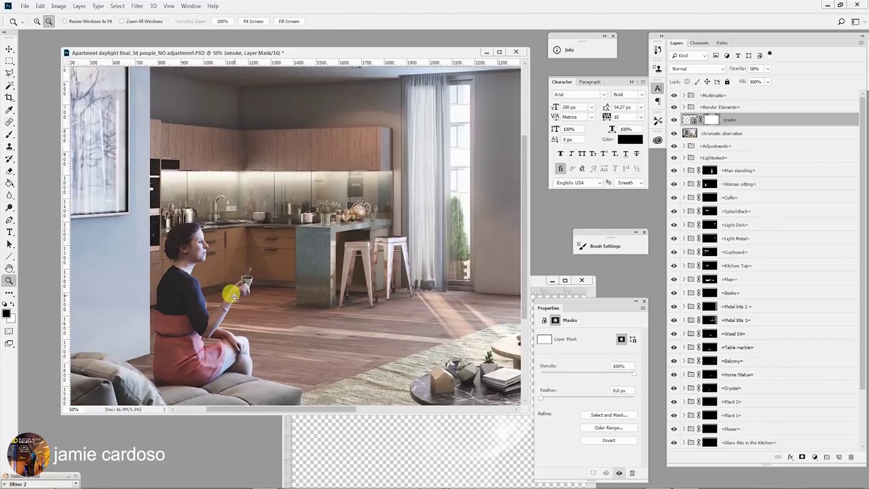
alt+click(233, 295)
drag(233, 304, 233, 285)
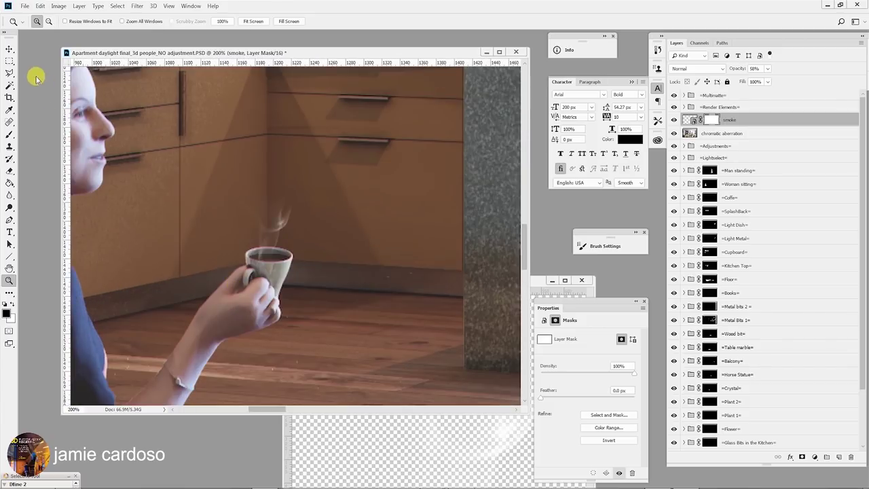
Set the smoke layer's opacity to 42%
click(10, 49)
click(689, 120)
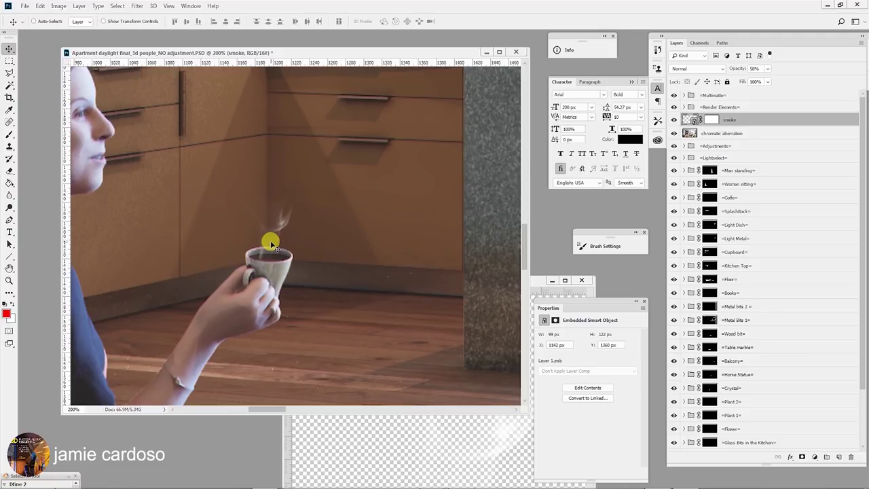
key(z)
drag(263, 237, 288, 289)
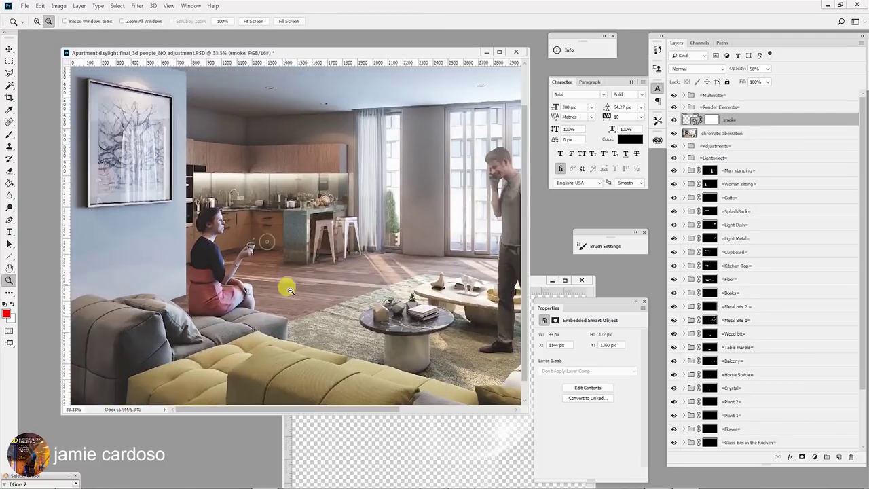
alt+click(265, 282)
click(265, 282)
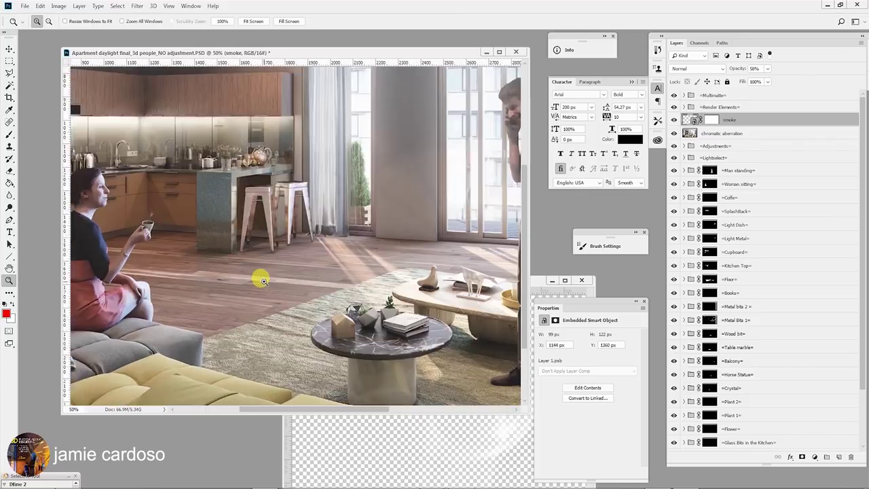
click(258, 278)
click(258, 278)
drag(102, 199, 310, 231)
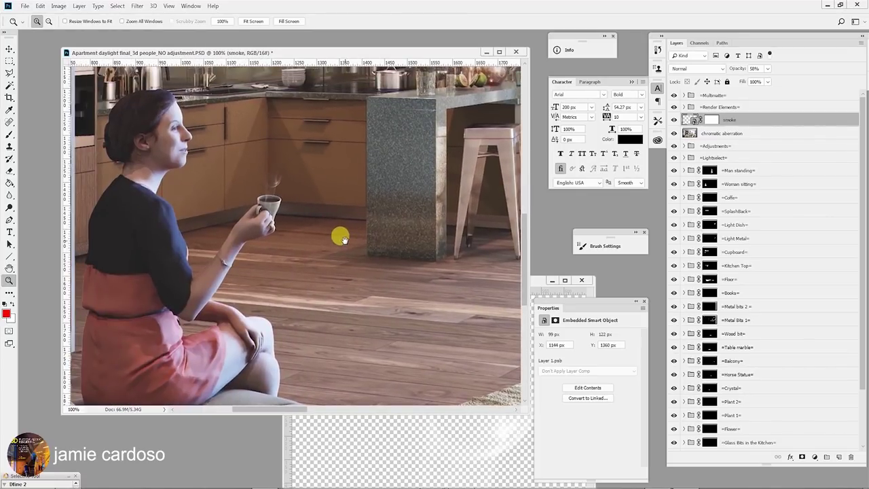
click(258, 198)
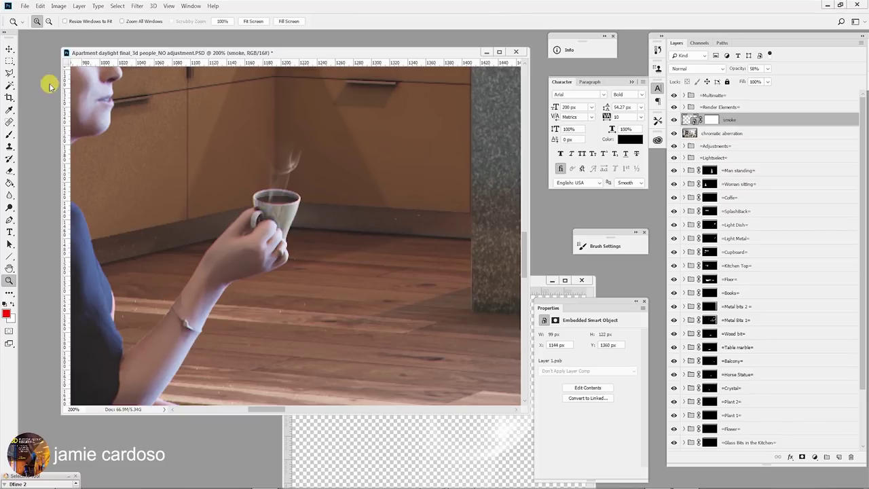
click(10, 50)
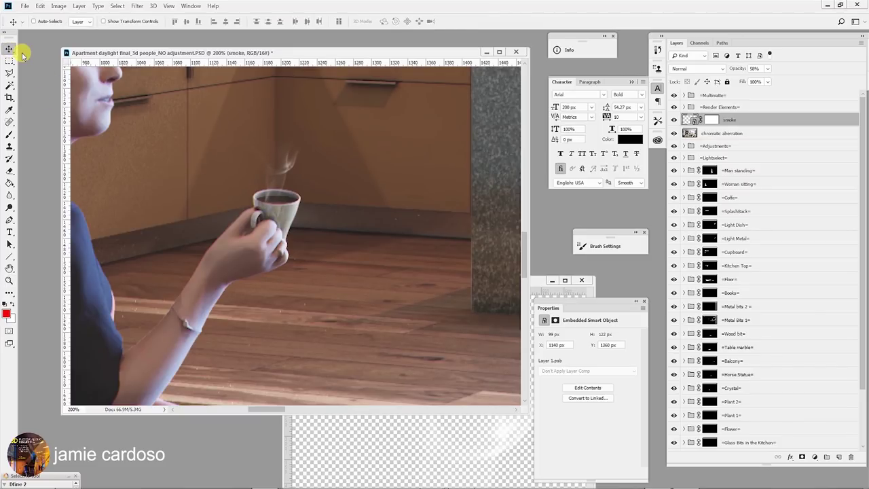
click(768, 69)
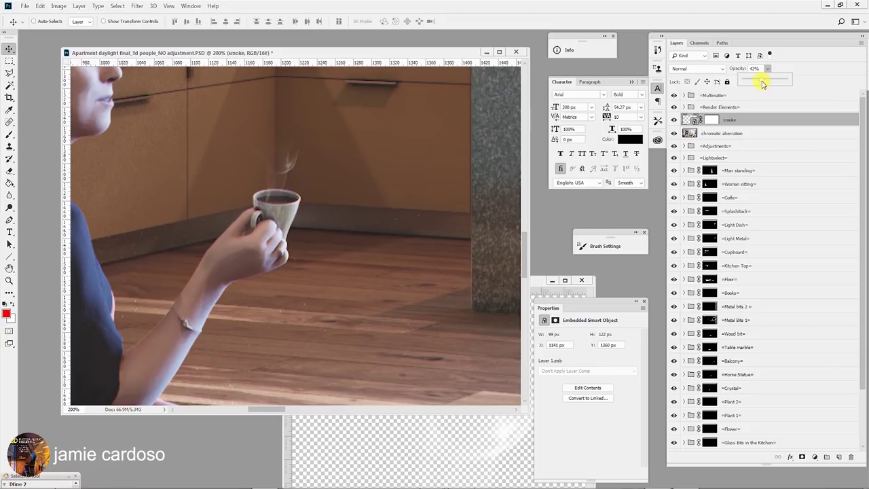
Zoom out to the entire image and close the separate smoke.png document
key(z)
alt+click(243, 203)
alt+click(243, 203)
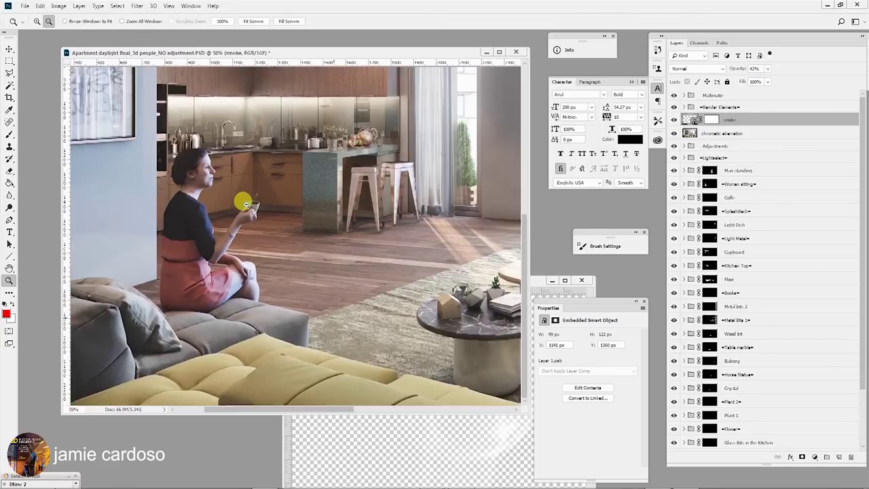
alt+click(243, 203)
alt+click(243, 204)
alt+click(243, 204)
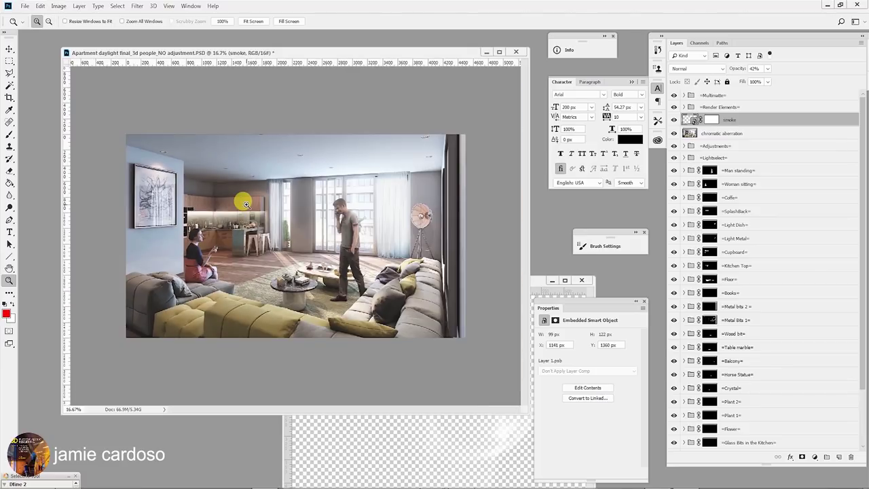
click(246, 204)
alt+click(245, 203)
click(554, 280)
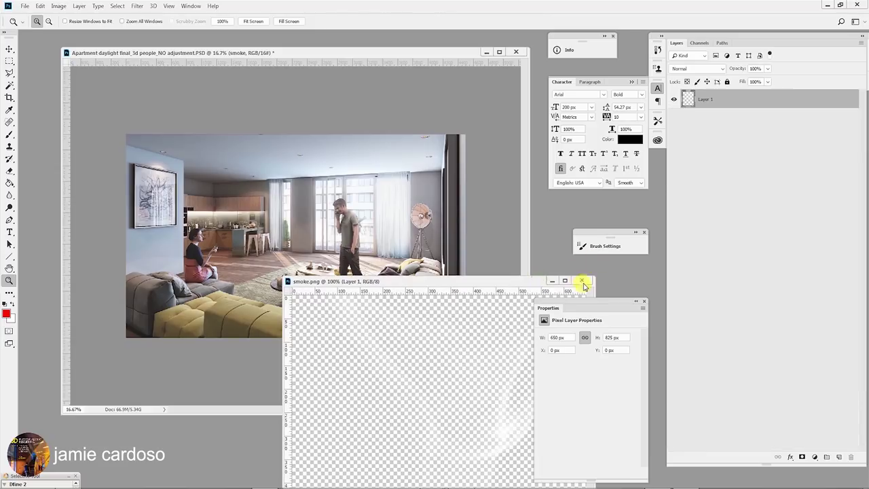
click(582, 279)
Review the steam on the woman's cup up close and across the whole living room
click(204, 247)
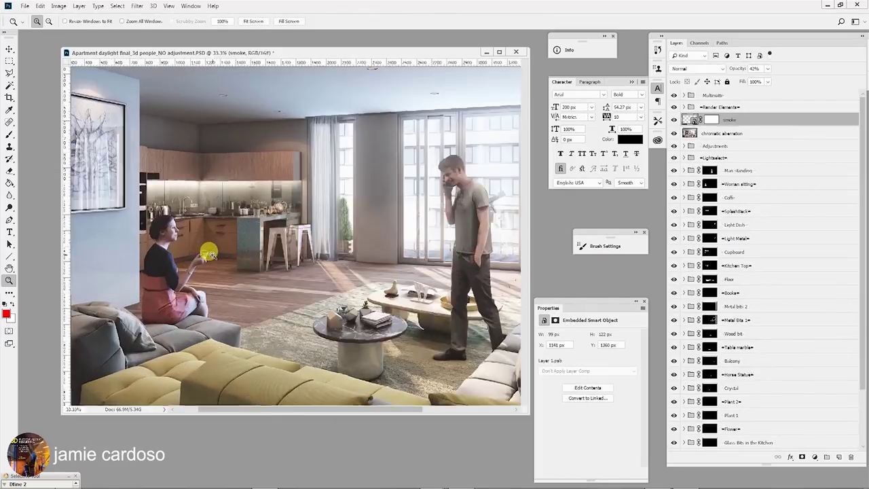
click(239, 299)
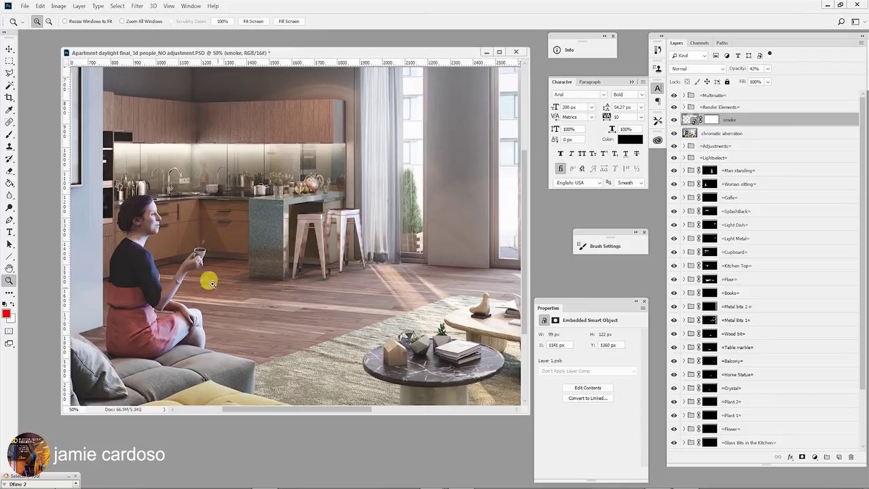
click(192, 252)
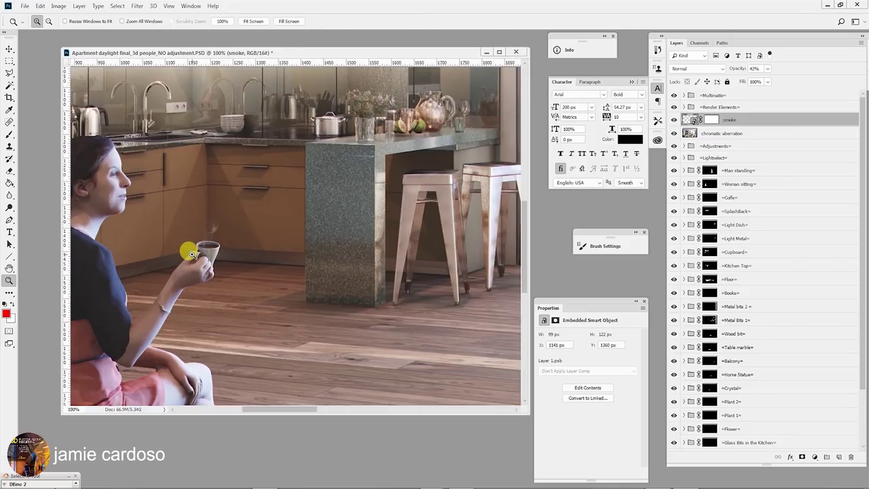
alt+click(191, 253)
alt+click(192, 254)
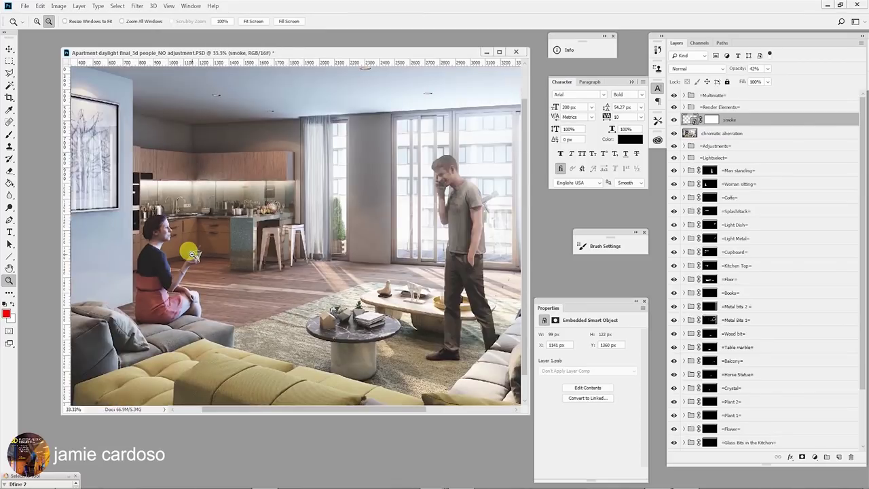
alt+click(192, 253)
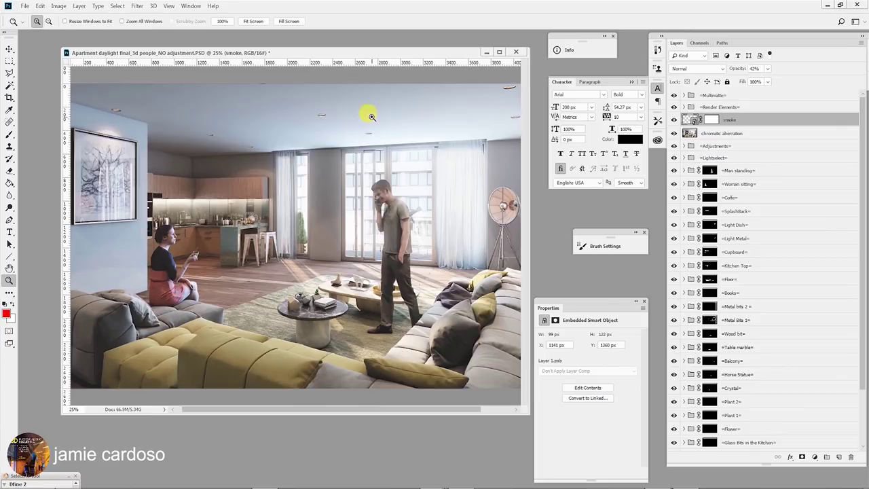
right_click(363, 51)
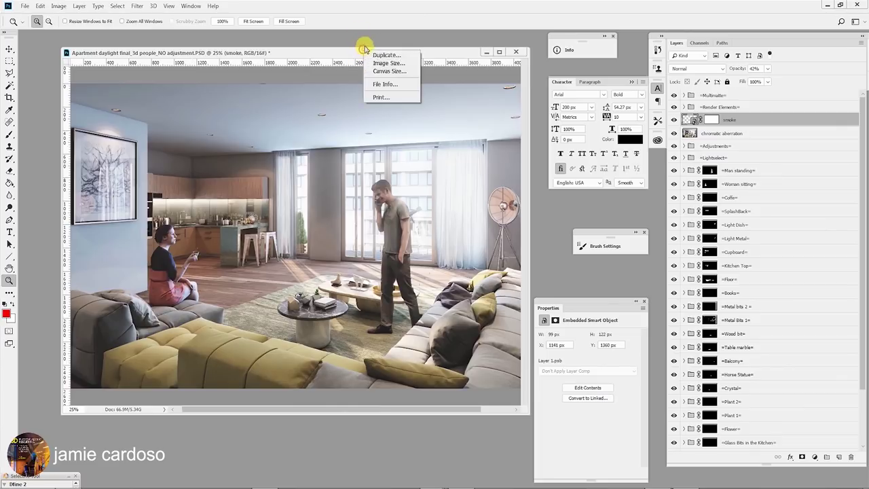
Duplicate the image and flatten the copy to a single layer, discarding hidden layers
click(377, 59)
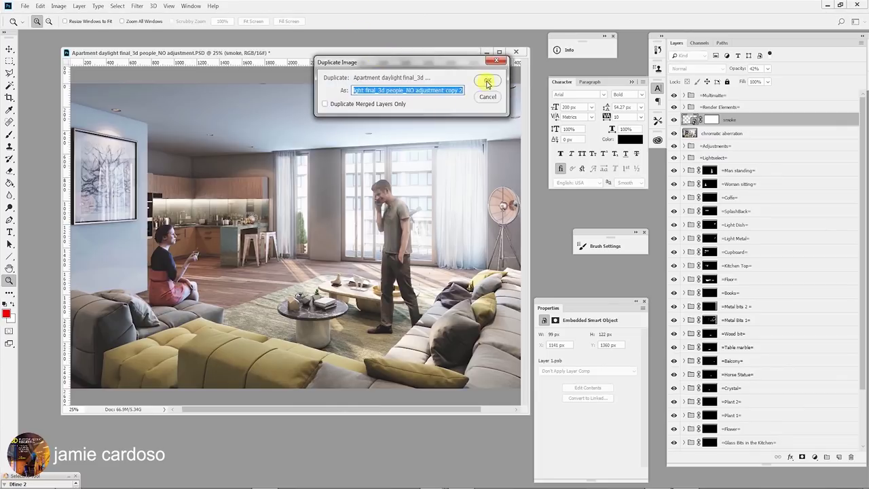
click(487, 81)
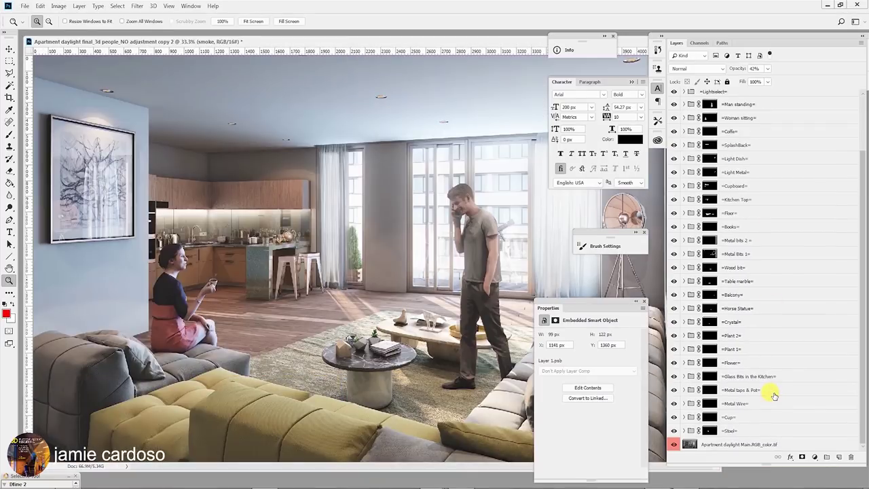
click(736, 443)
right_click(734, 442)
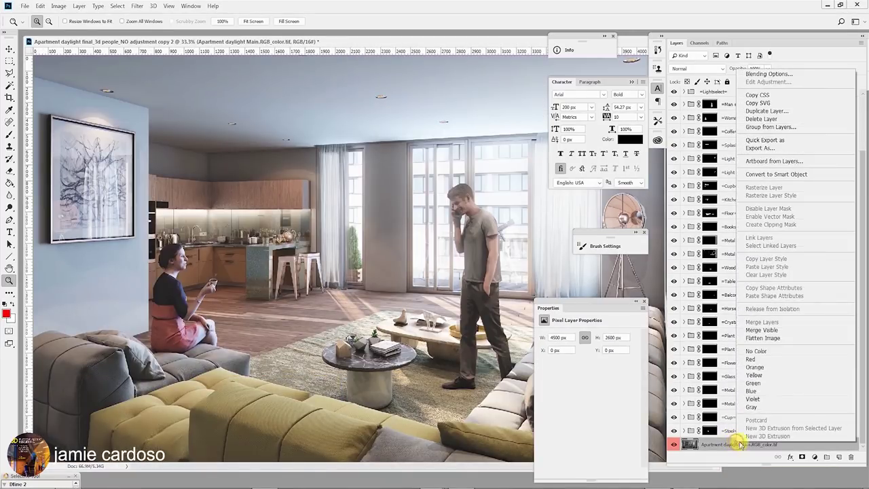
click(763, 338)
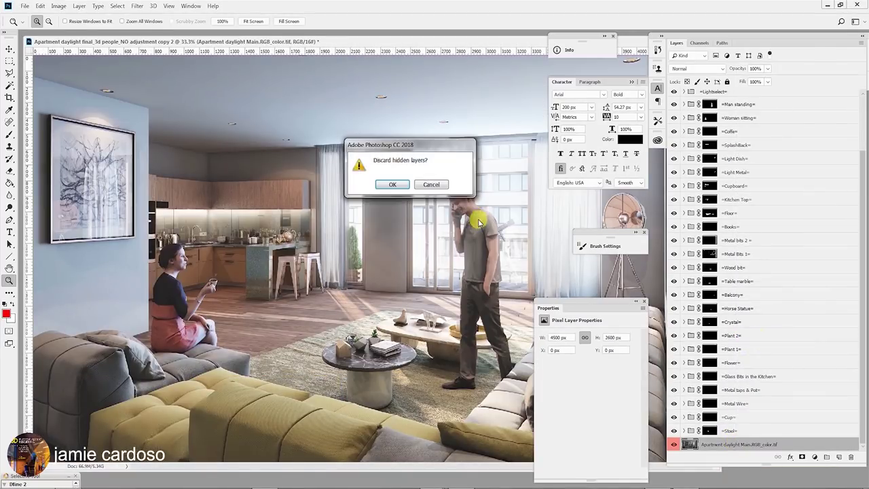
click(390, 187)
alt+click(214, 225)
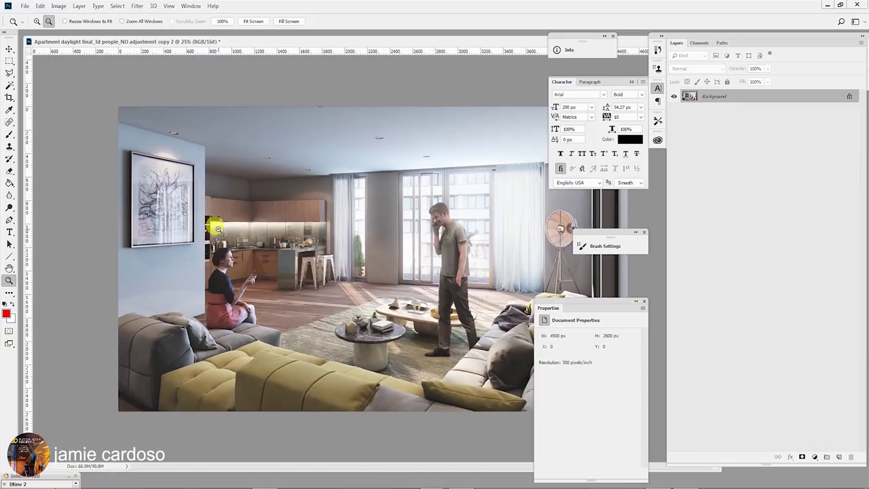
Save the flattened copy as TIFF 'Apartment daylight final_3d people_Tutorial' with default TIFF options
click(24, 6)
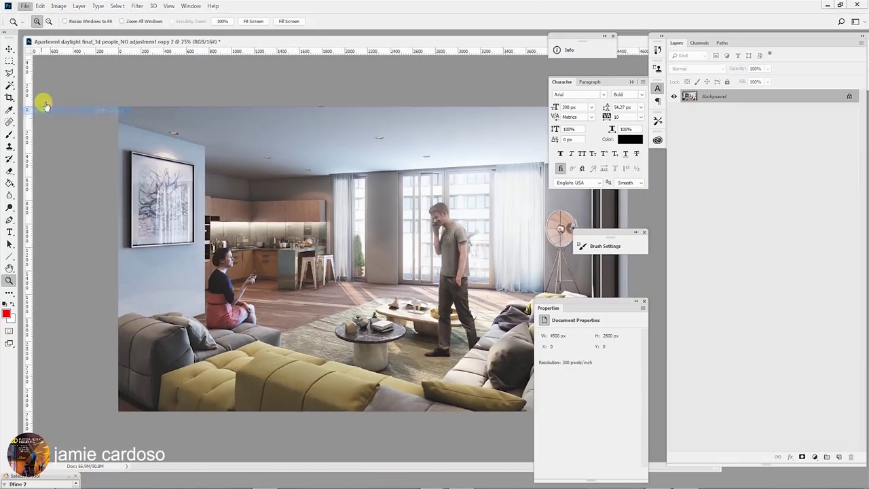
click(34, 112)
click(176, 372)
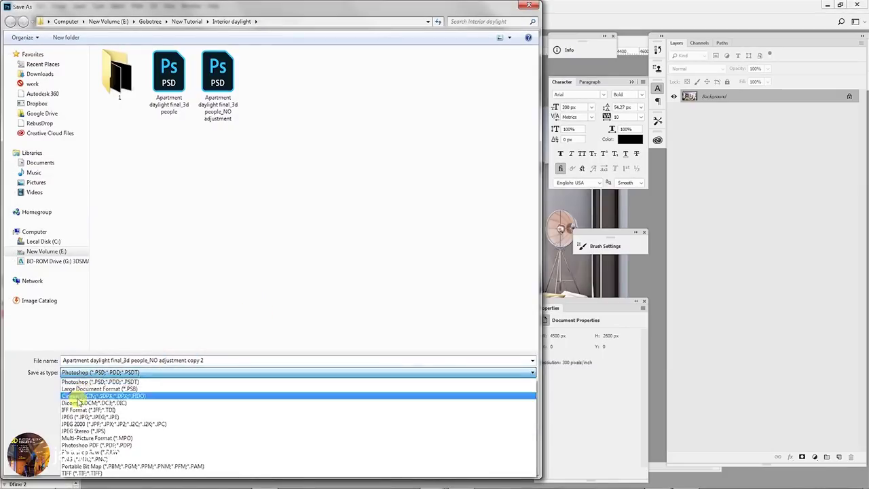
click(92, 476)
click(146, 360)
drag(151, 360, 265, 359)
key(BackSpace)
text(Tutorial)
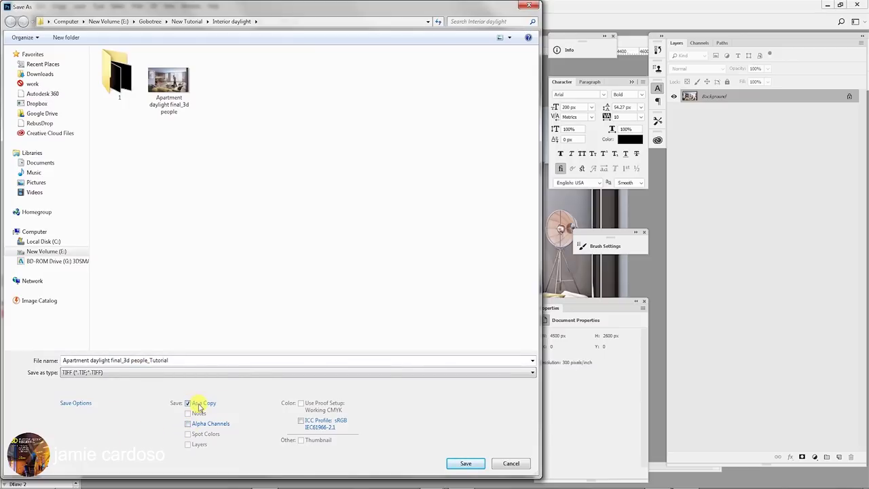
click(452, 462)
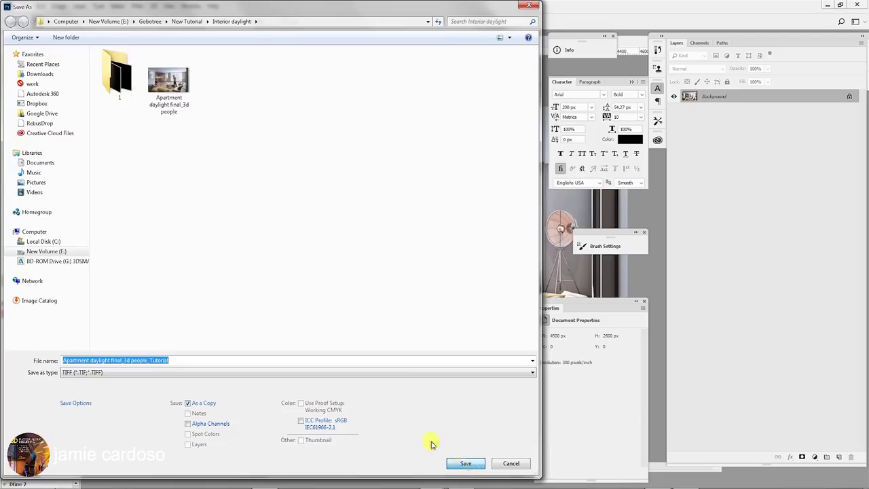
click(763, 237)
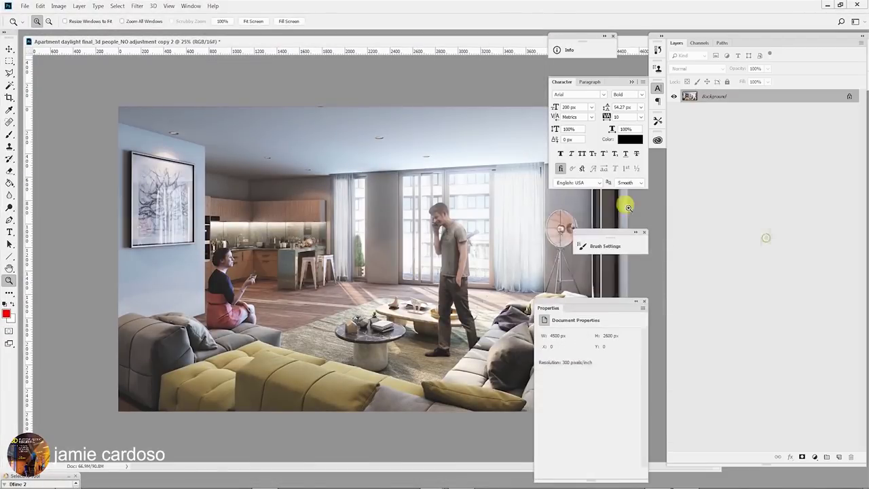
Save a quality-12 Maximum progressive JPEG named 'Apartment daylight final_3d people_Tutorial'
click(25, 10)
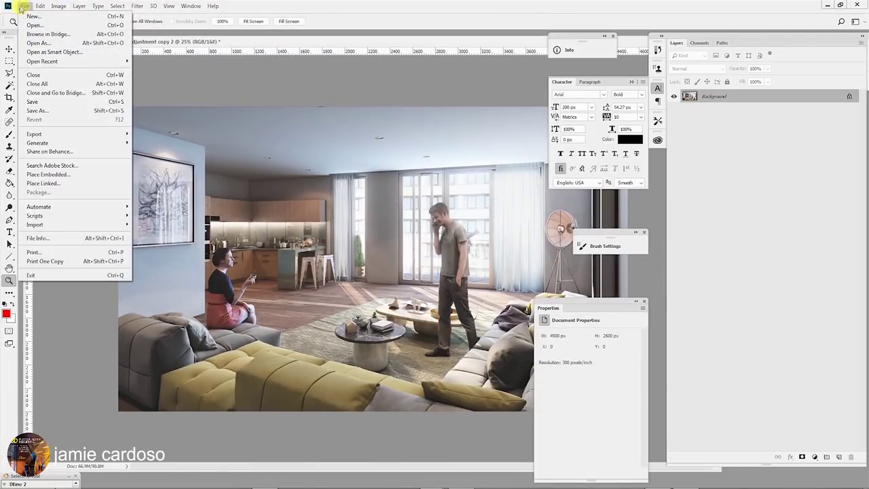
click(43, 111)
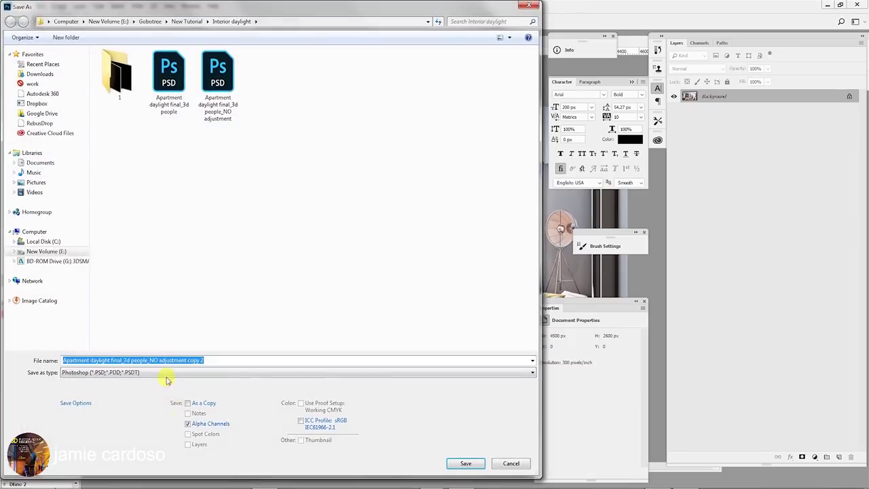
click(167, 376)
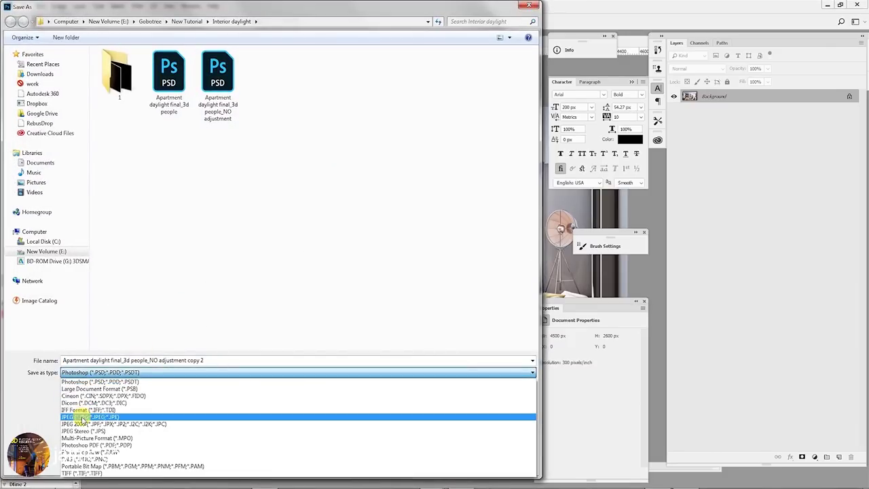
click(81, 473)
drag(150, 360, 258, 359)
text(Tutorial)
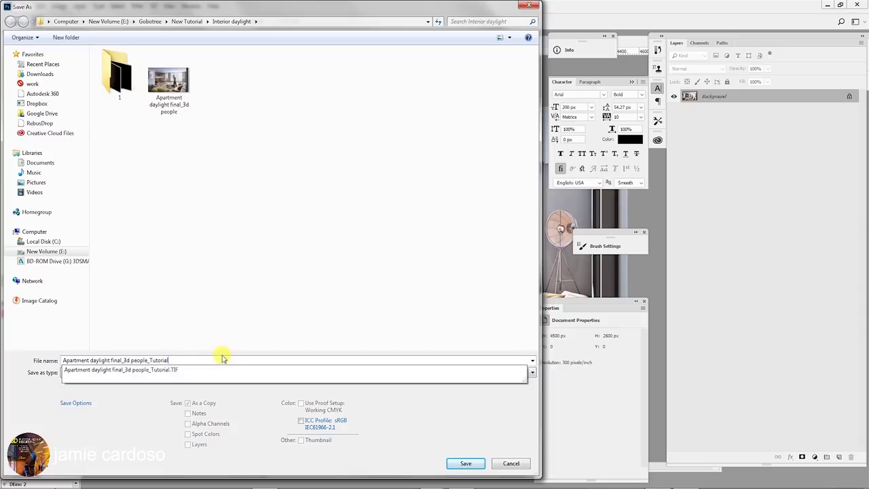
click(465, 463)
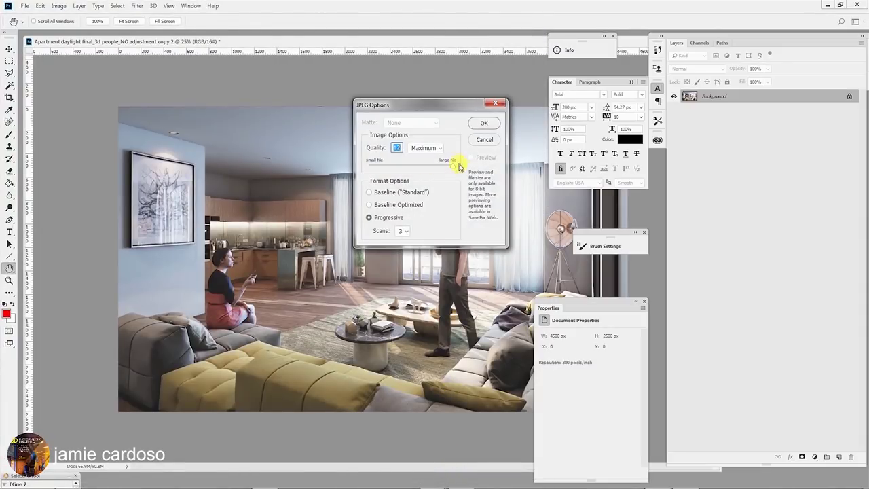
click(483, 123)
key(z)
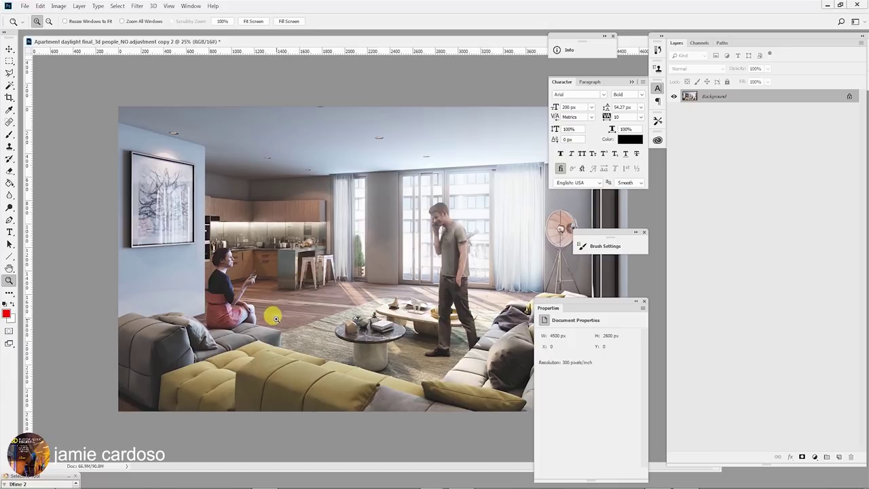
Save the layered document as PSD 'Apartment daylight final_3d people_ adjustment Final' and zoom to check it
click(24, 6)
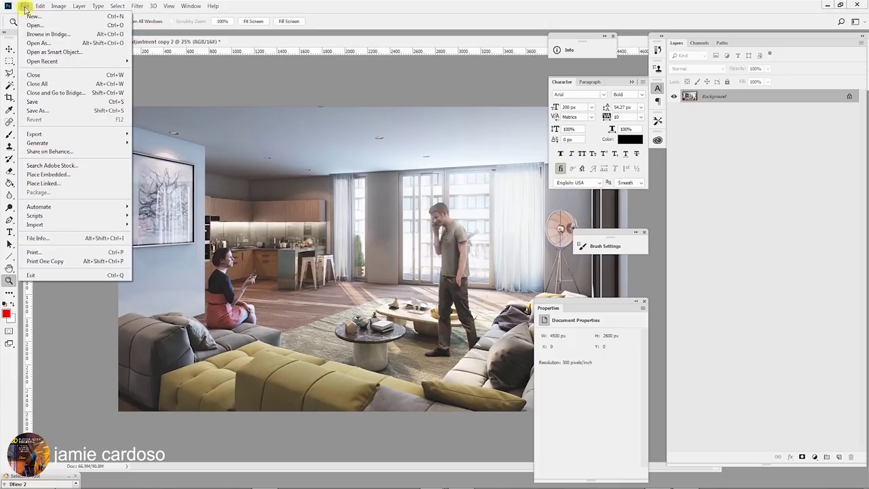
click(51, 111)
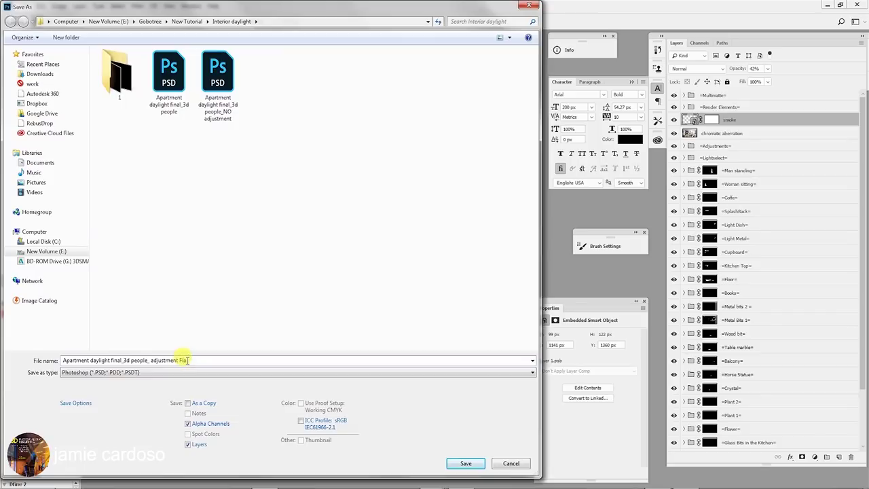
text(nal_3d people_ adjustment Final)
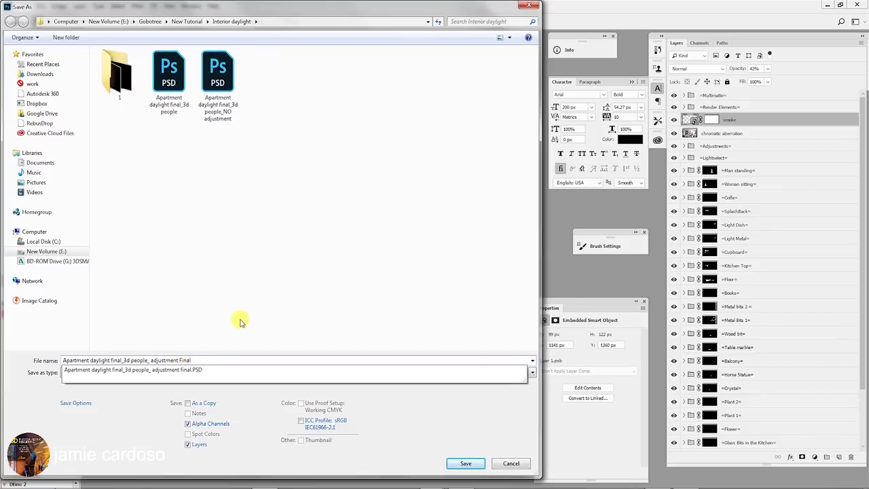
click(240, 320)
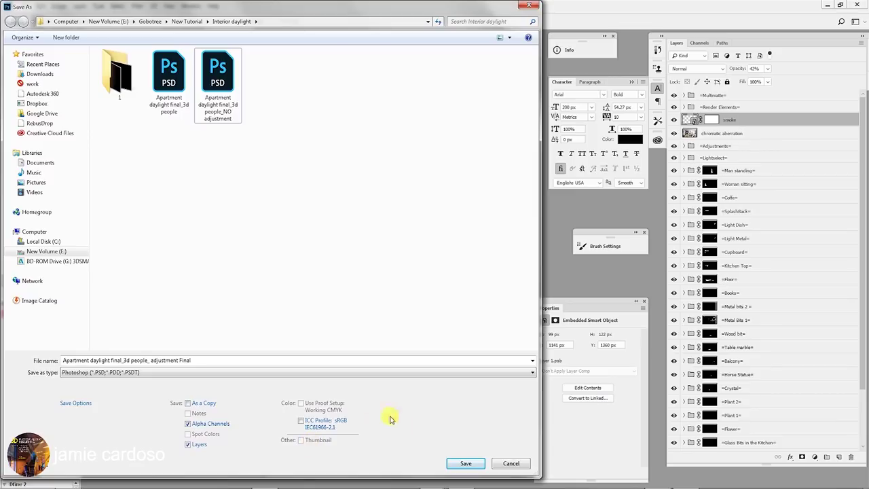
click(465, 464)
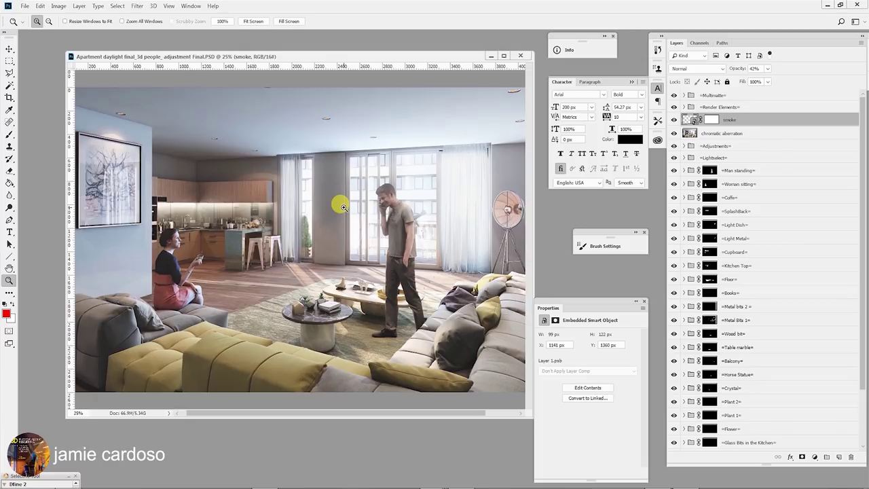
click(327, 252)
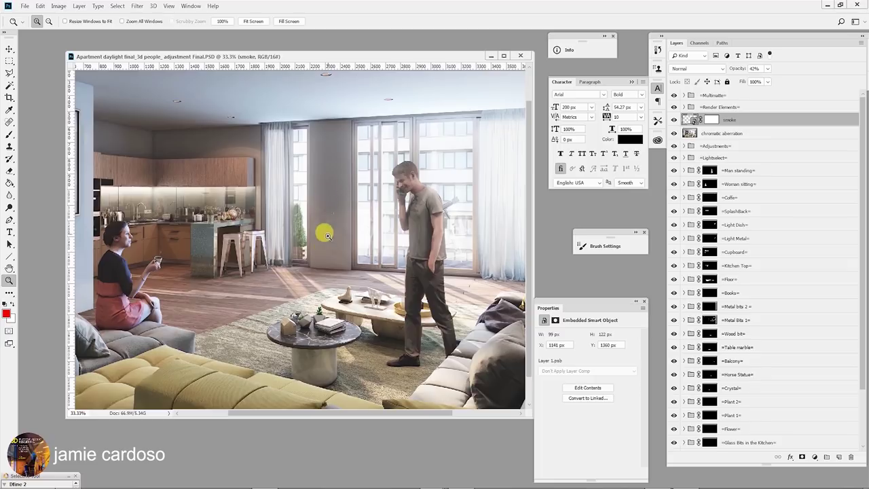
alt+click(319, 234)
alt+click(318, 237)
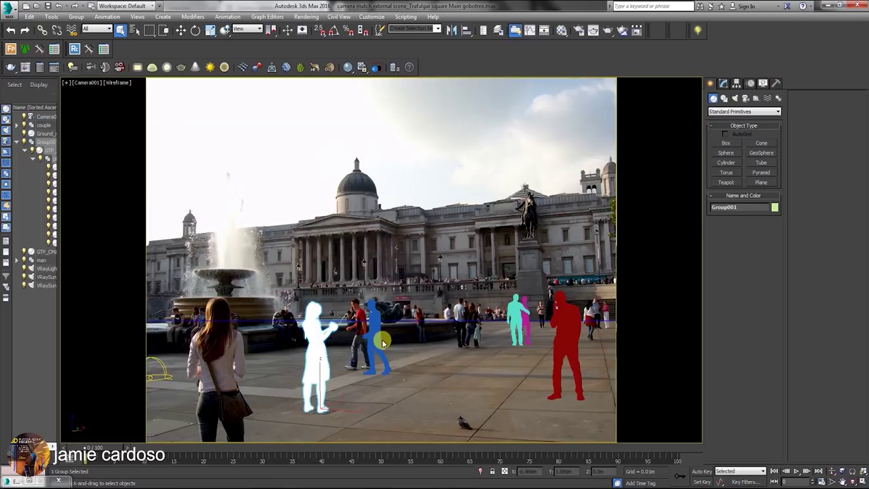
Review the 3ds Max render elements and list the rendered files in detailed view
drag(374, 333, 407, 363)
key(ctrl+z)
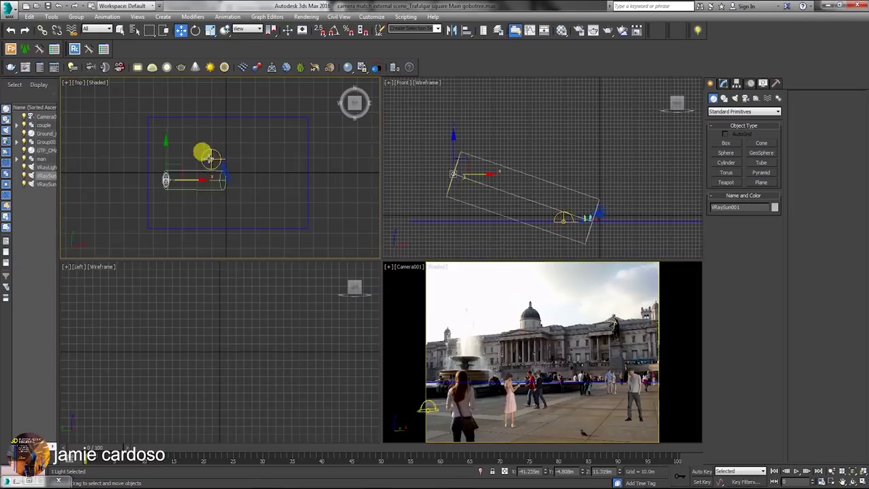
key(F10)
click(642, 100)
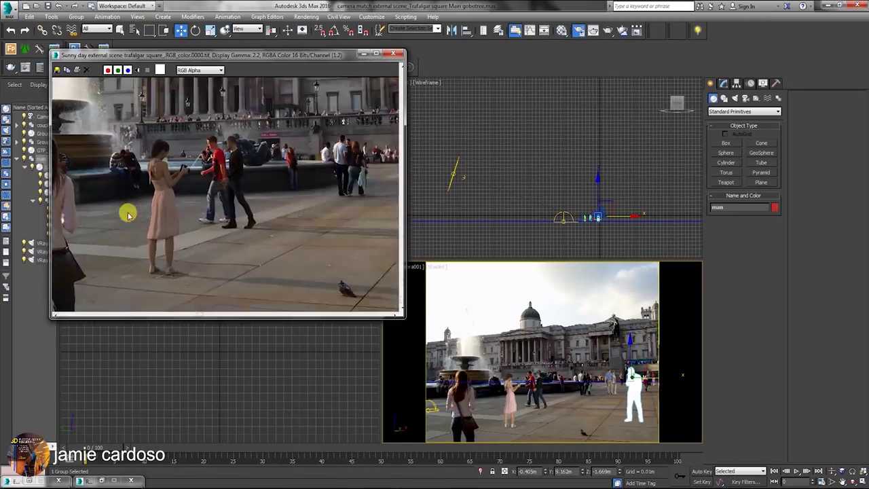
scroll(241, 191, up, 2)
scroll(241, 190, up, 3)
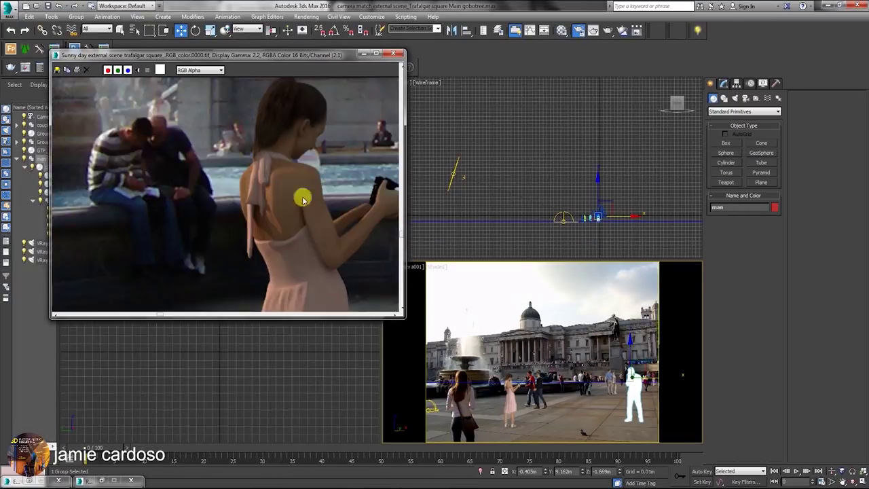
click(306, 16)
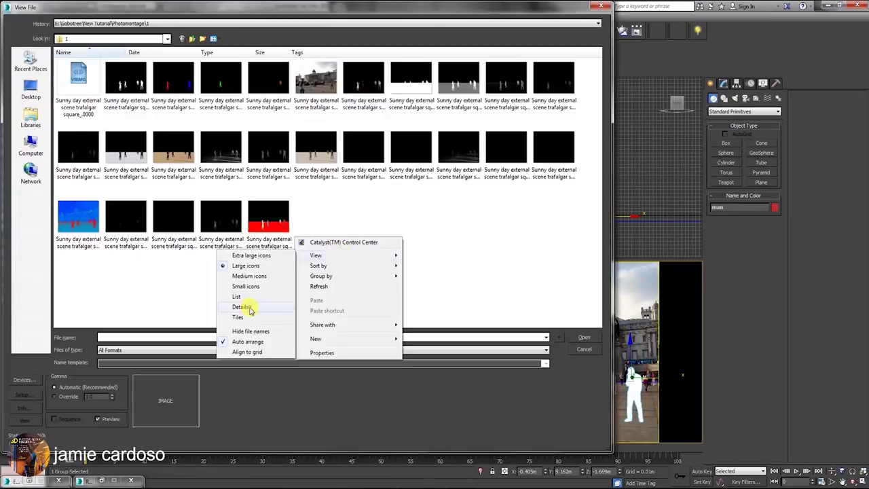
click(241, 307)
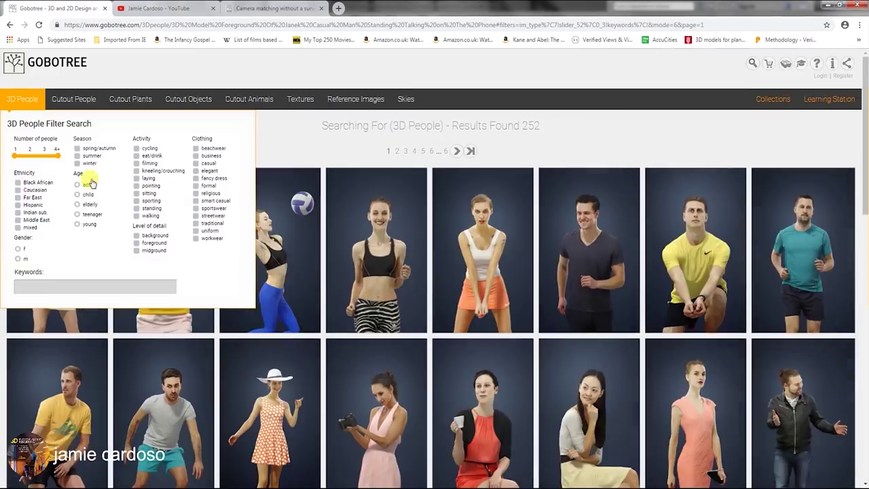
Filter the 3D People catalogue to Adult, Spring/Autumn and standing figures
click(89, 184)
click(86, 151)
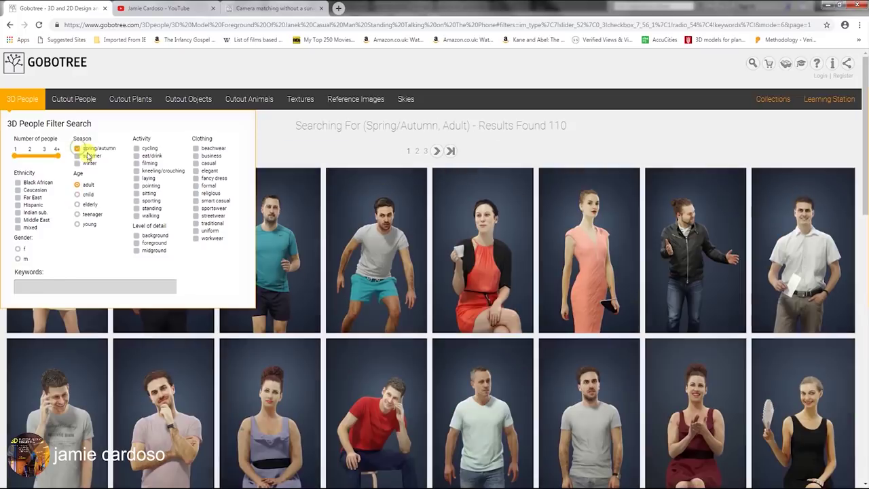
click(152, 209)
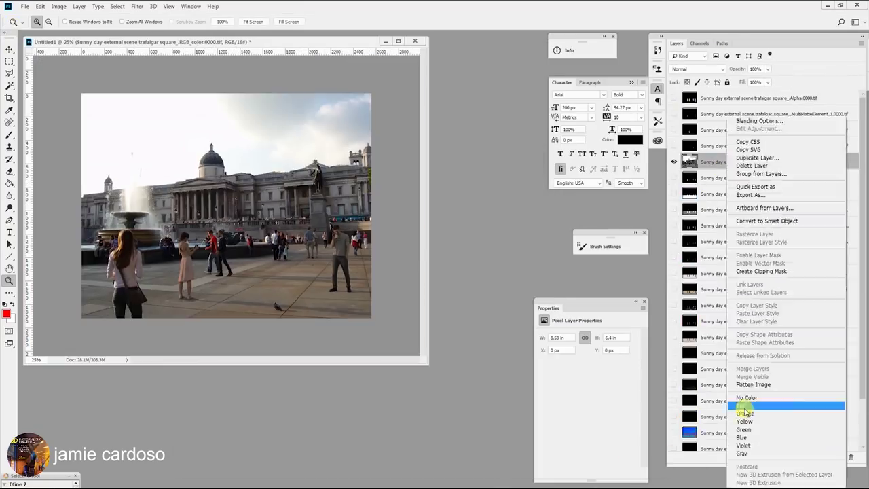
Tag the Girl with camera layer red, add a group mask, and switch to the Brush tool
click(744, 406)
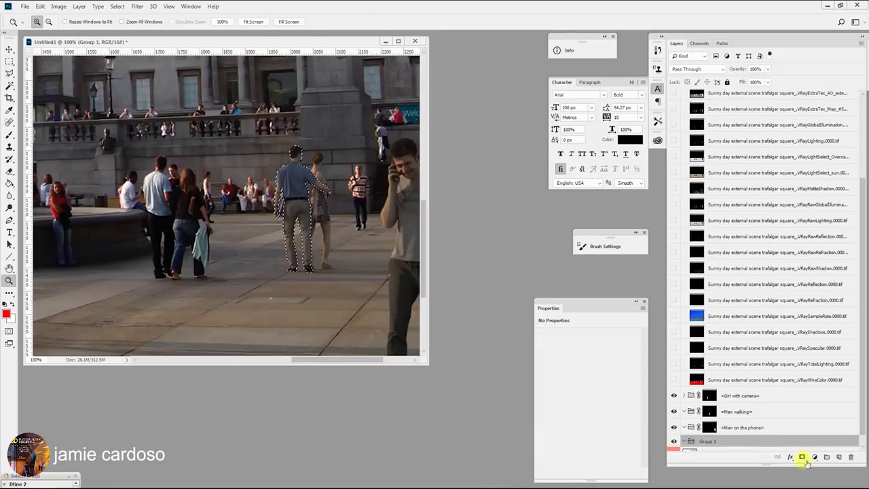
click(801, 457)
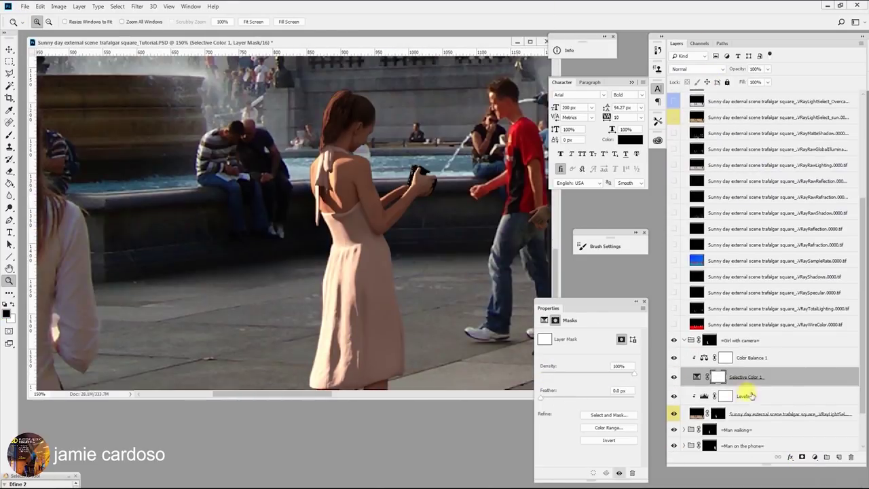
key(b)
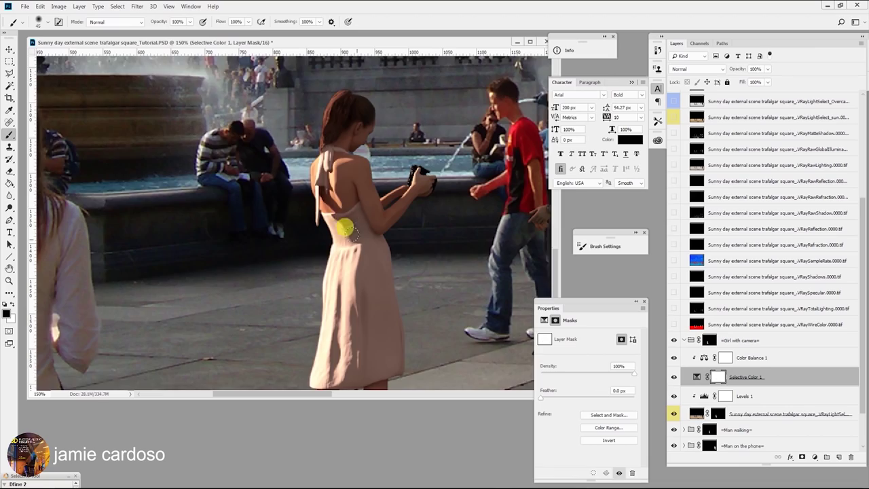